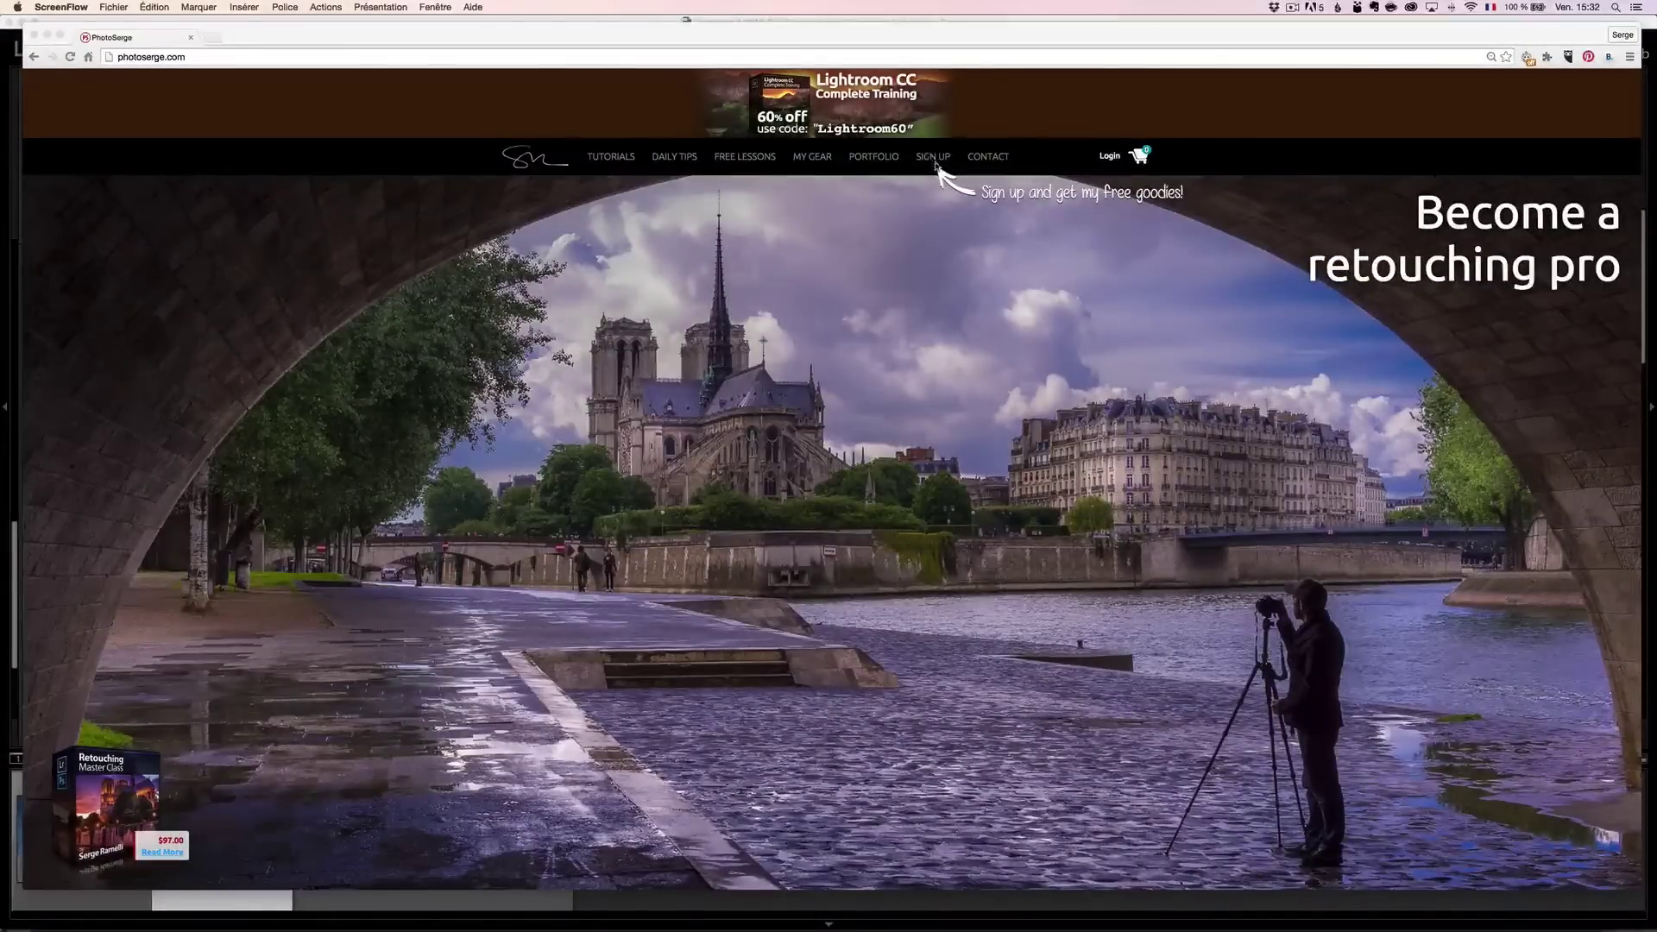
Dismiss the sign-up form and log into the PhotoSerge account.
click(935, 158)
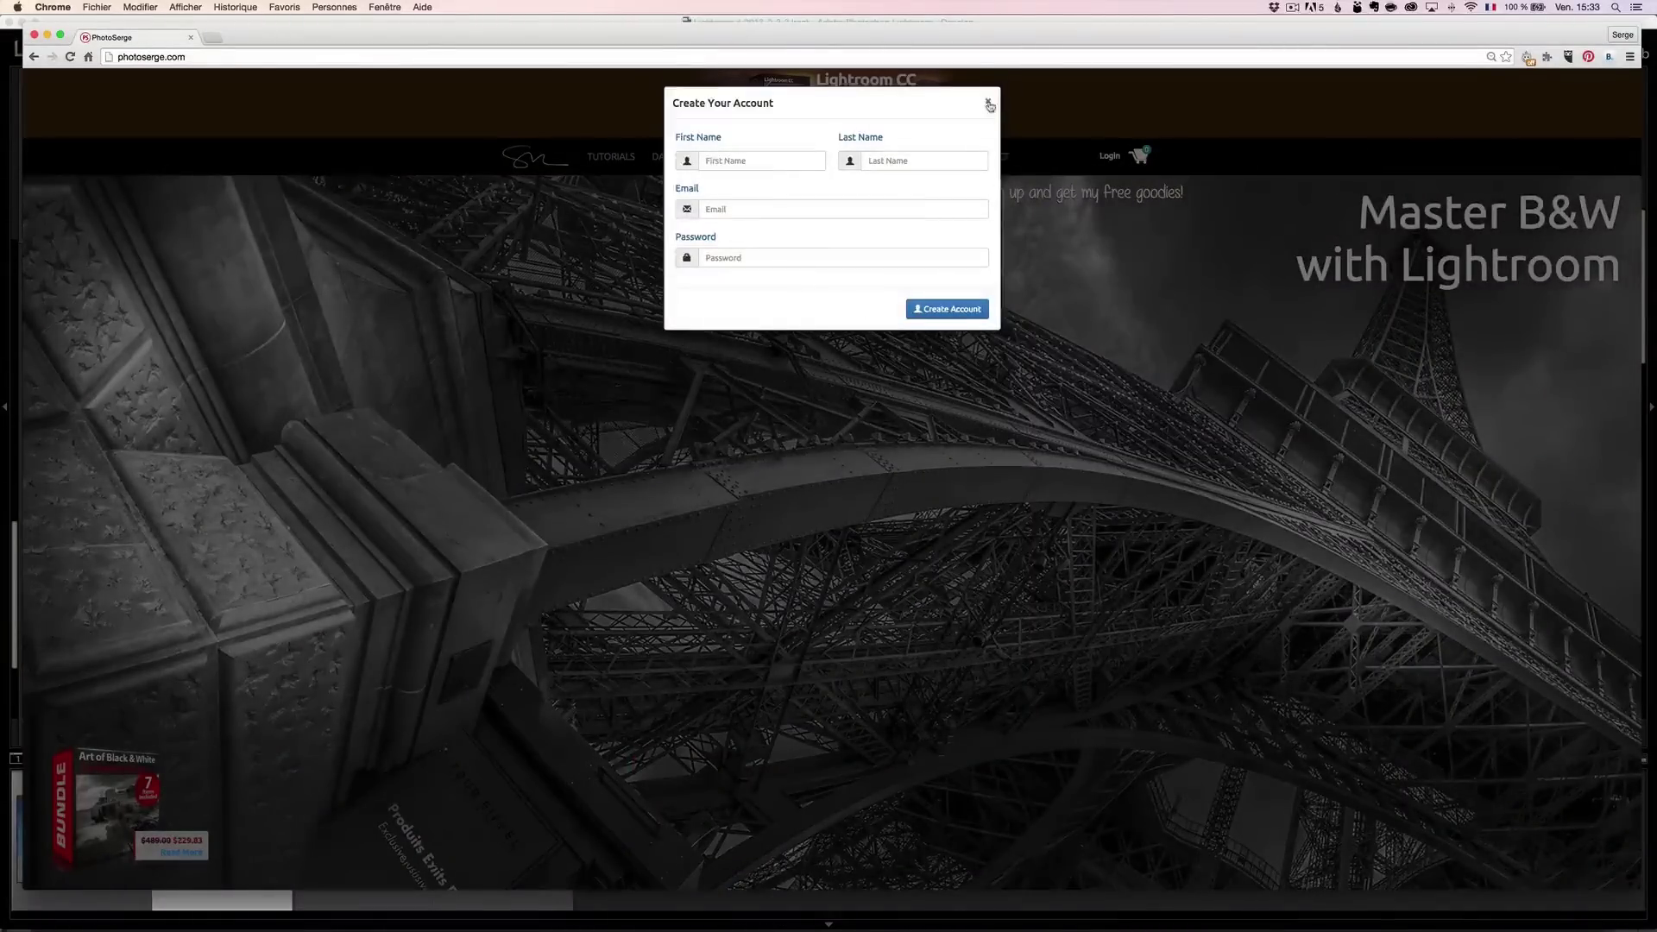
click(989, 103)
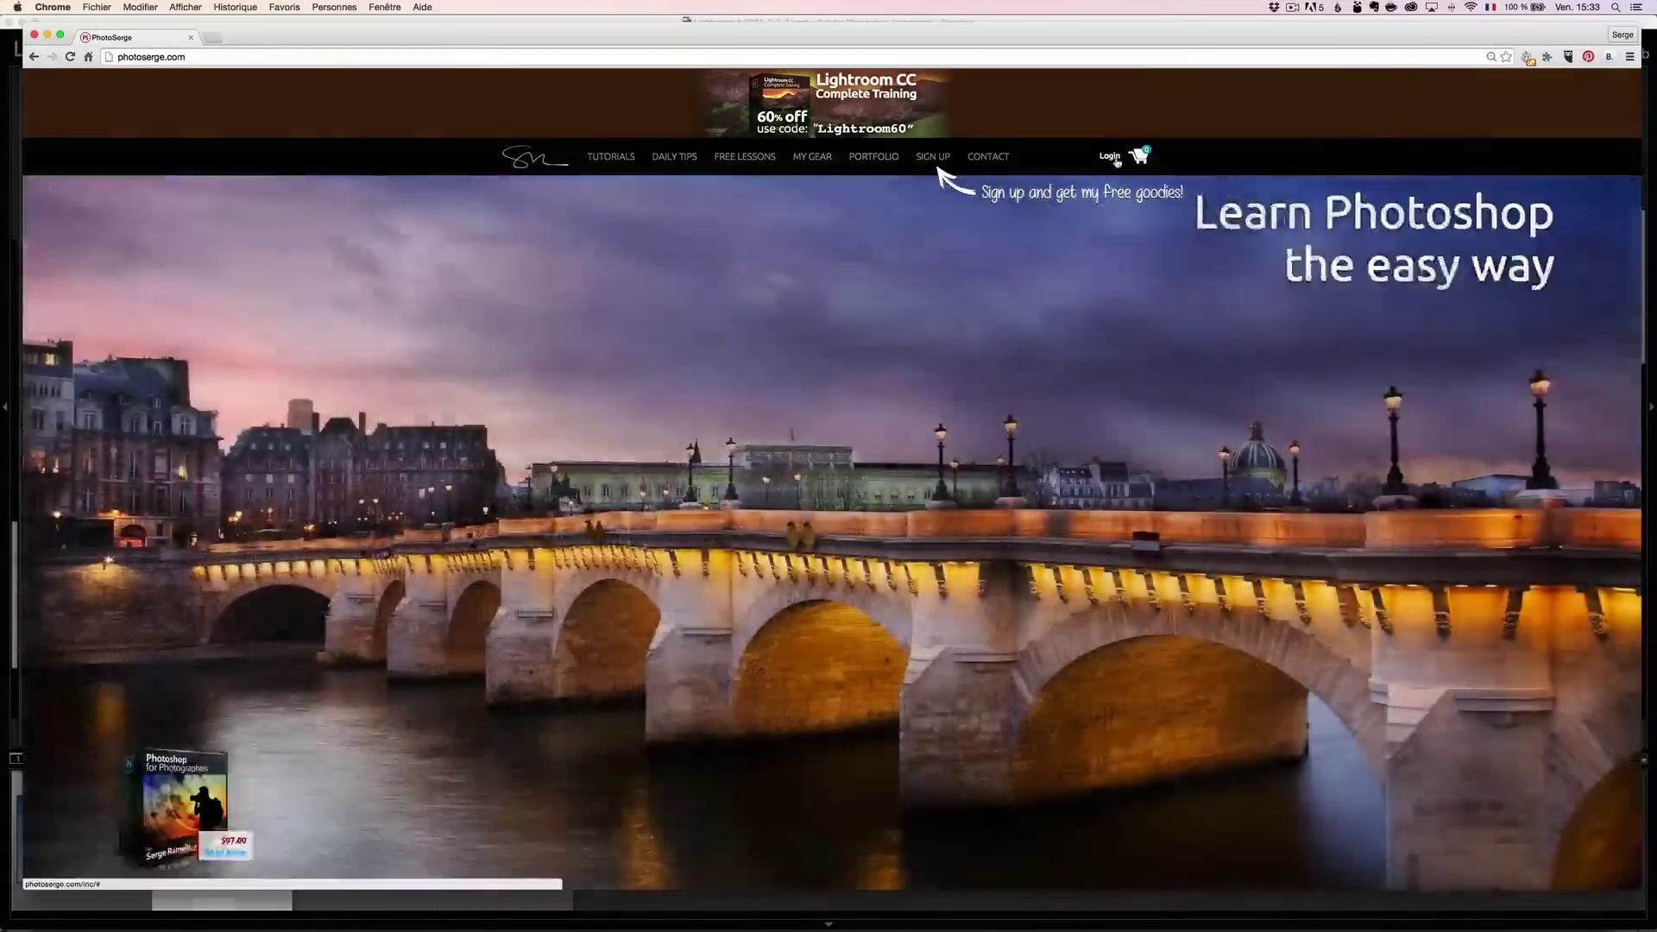
click(1110, 158)
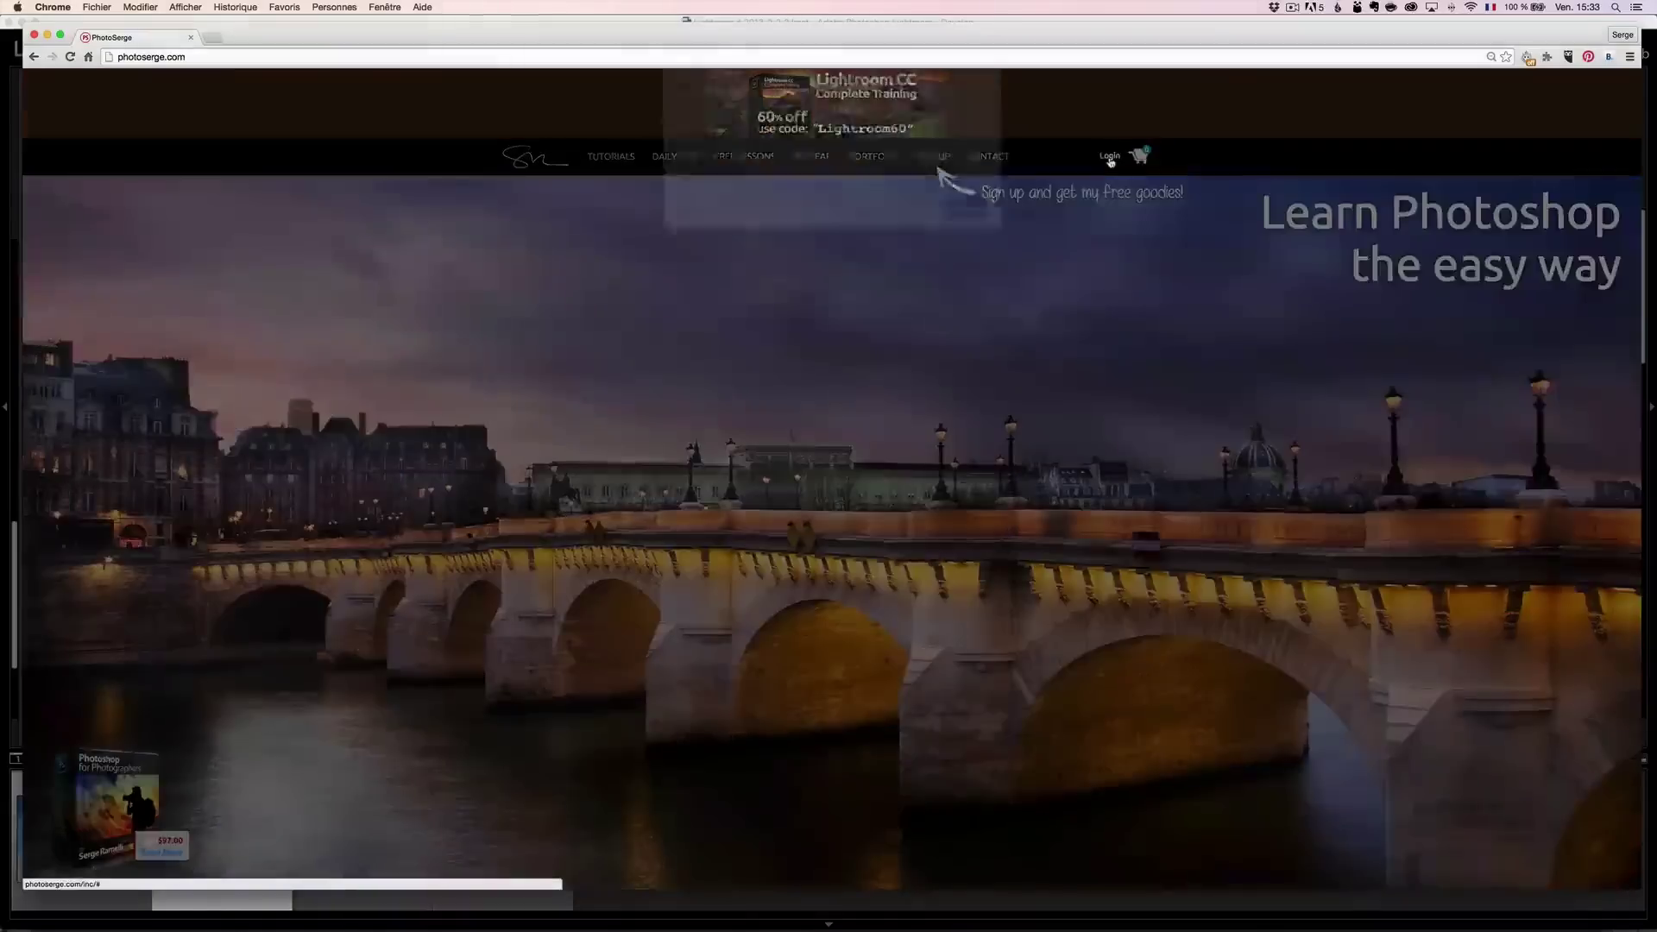
click(976, 262)
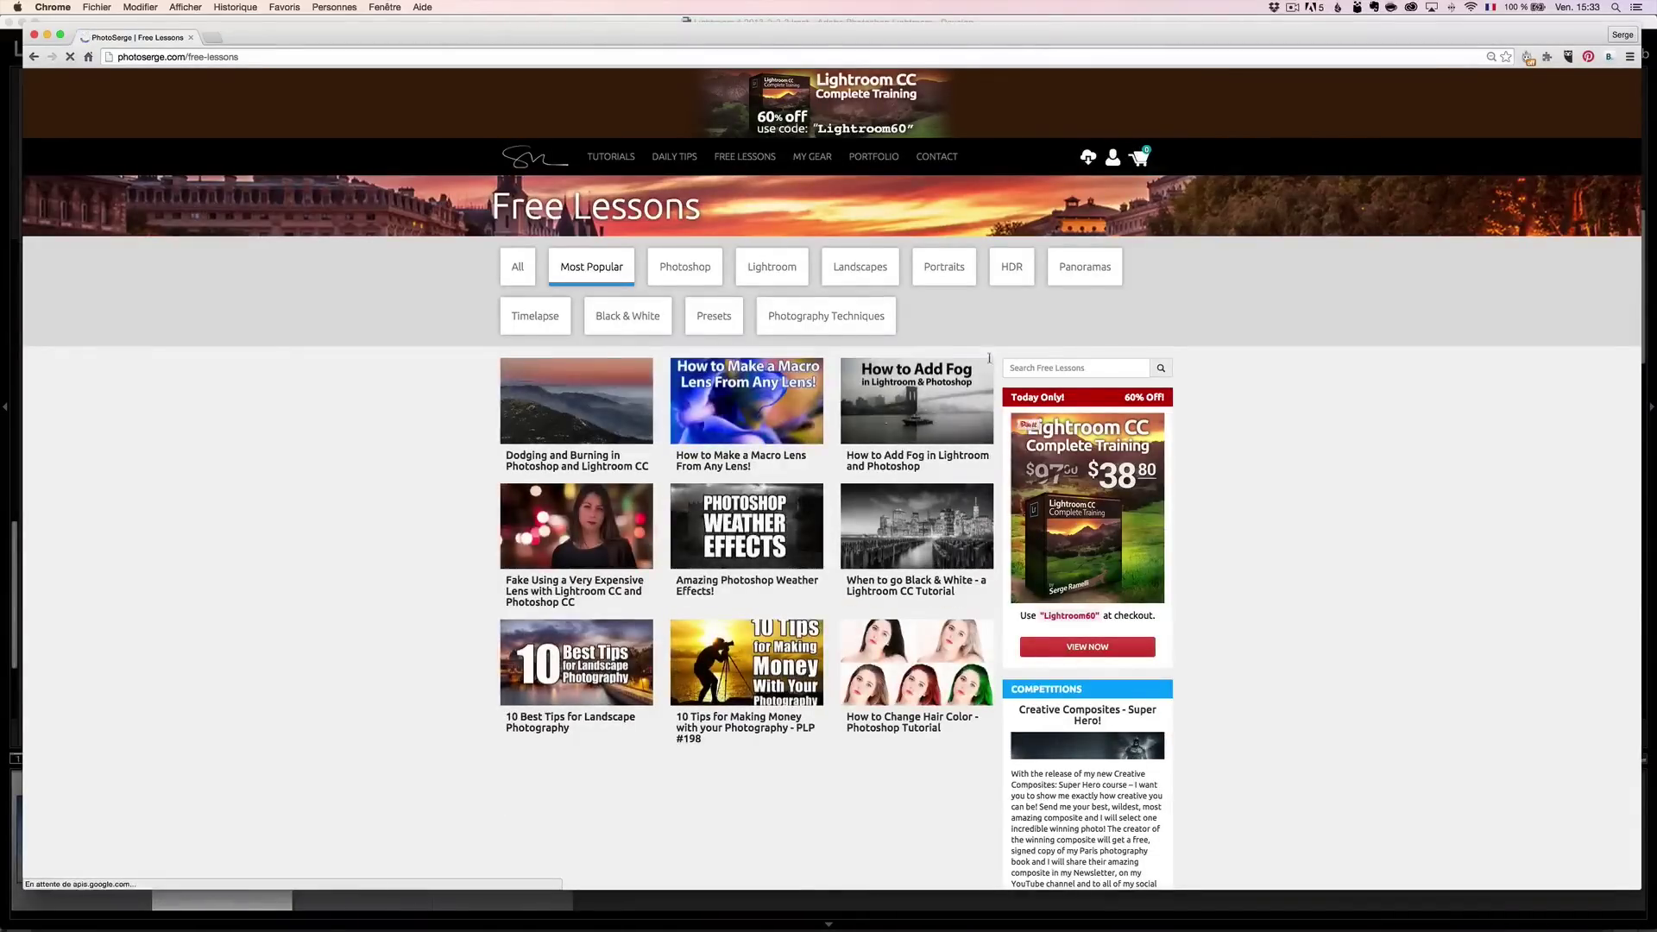
Look over the How to Make a Macro Lens lesson, then go to the Super Hero competition from the sidebar.
scroll(799, 450, down, 5)
scroll(799, 449, up, 3)
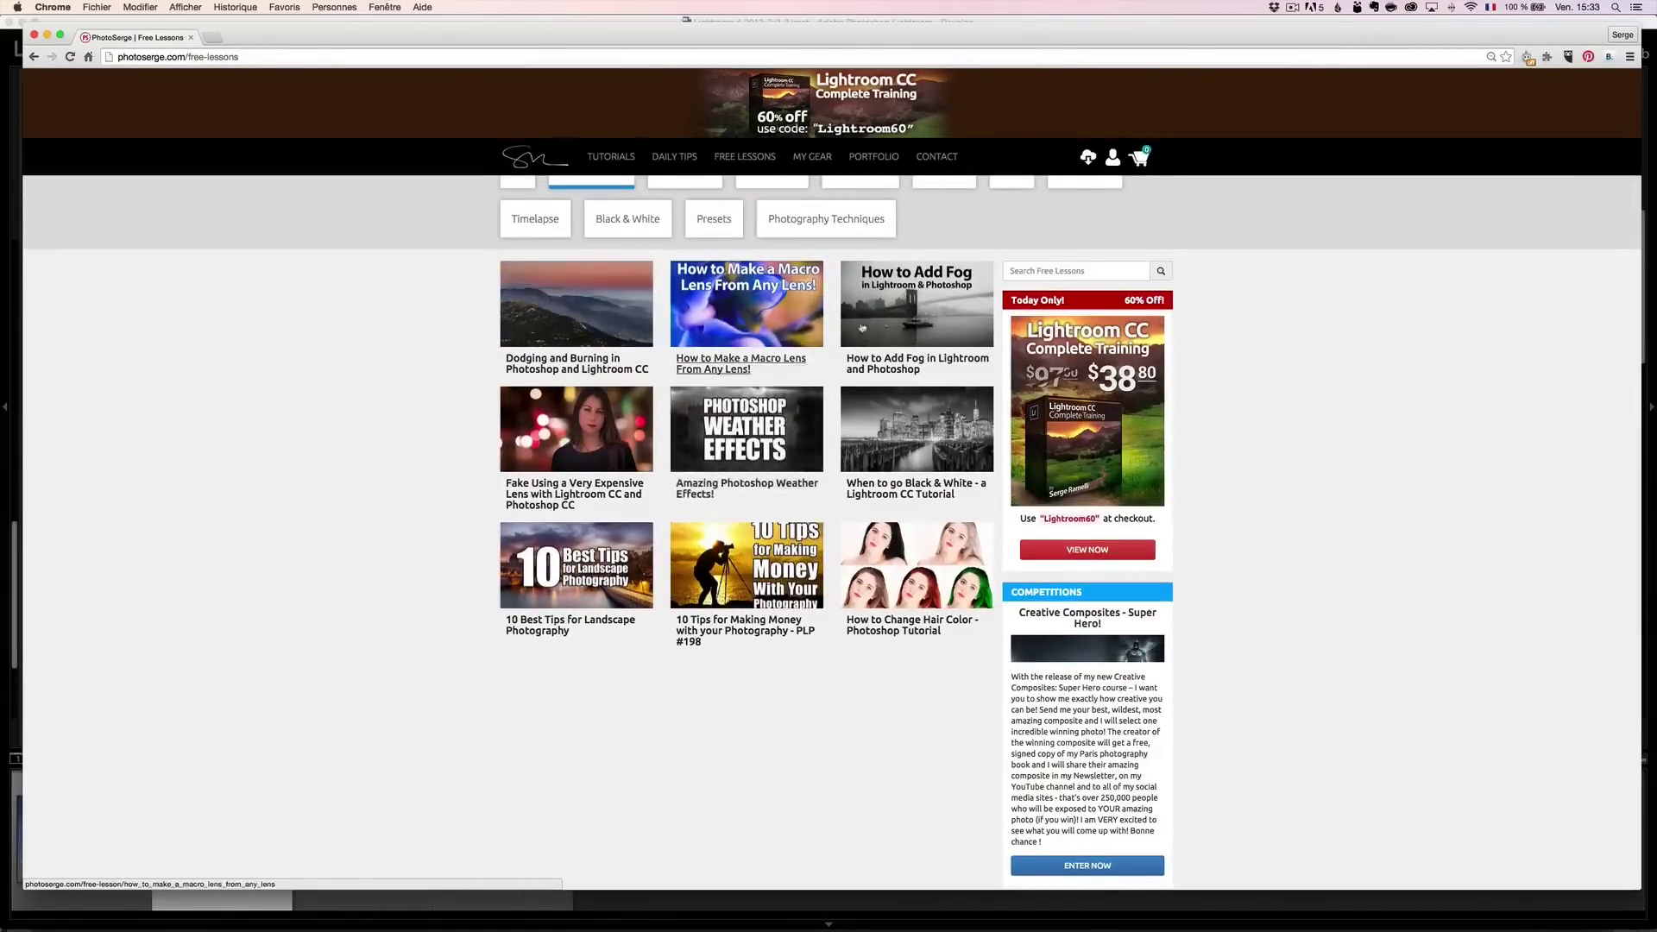
click(783, 318)
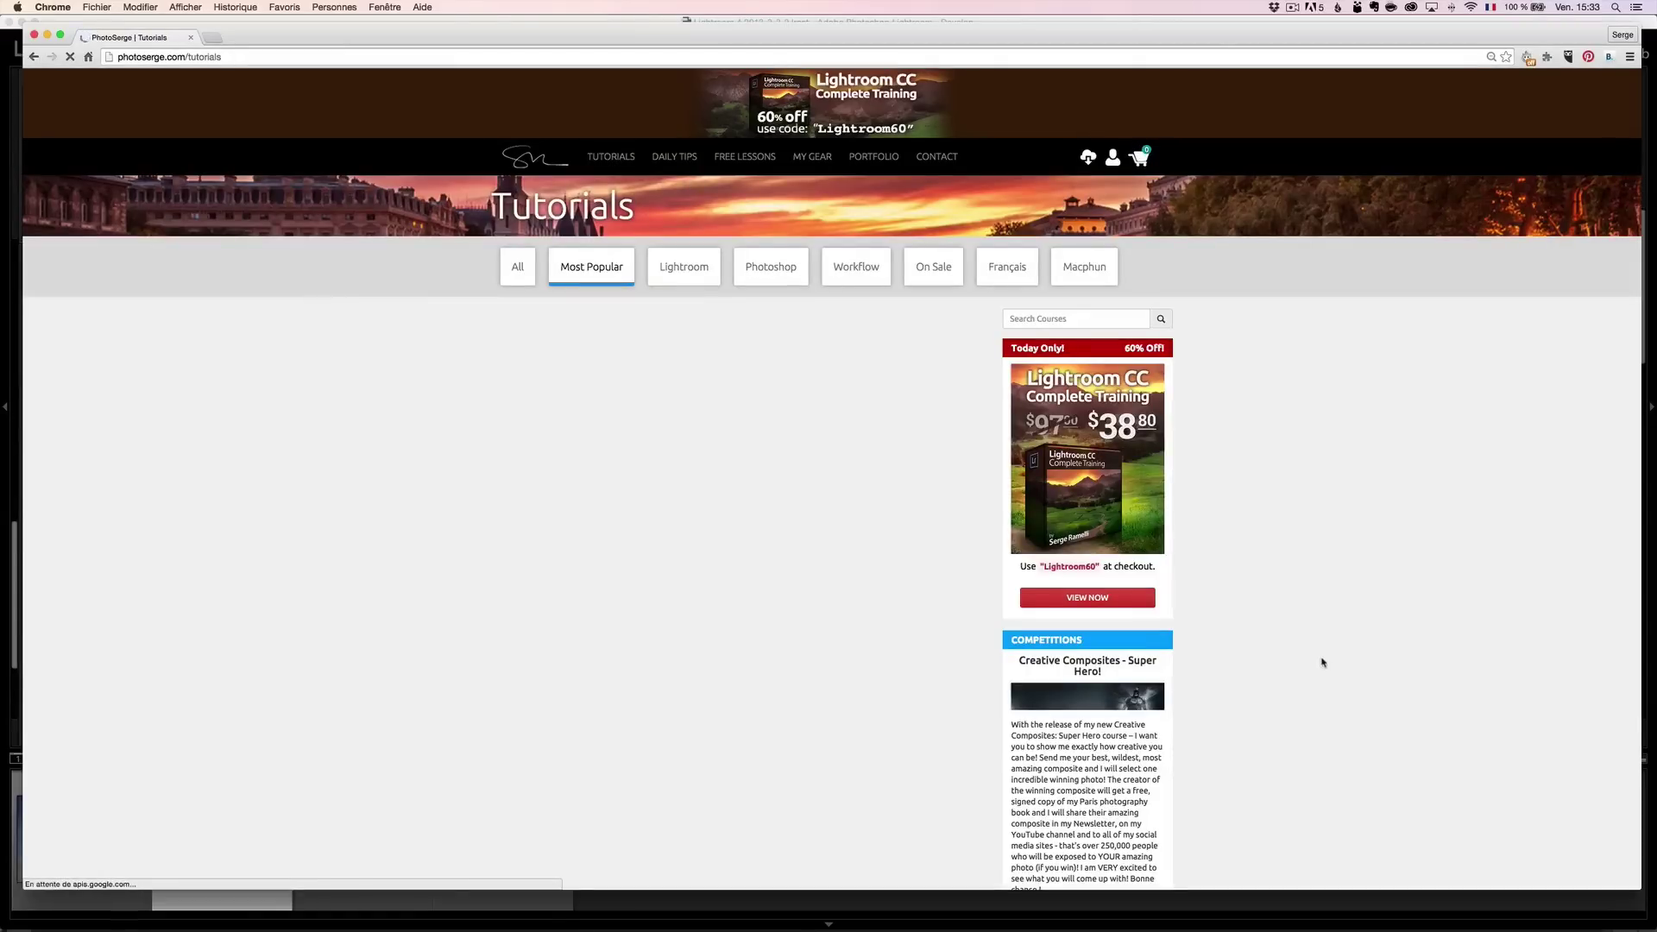
scroll(1286, 619, down, 5)
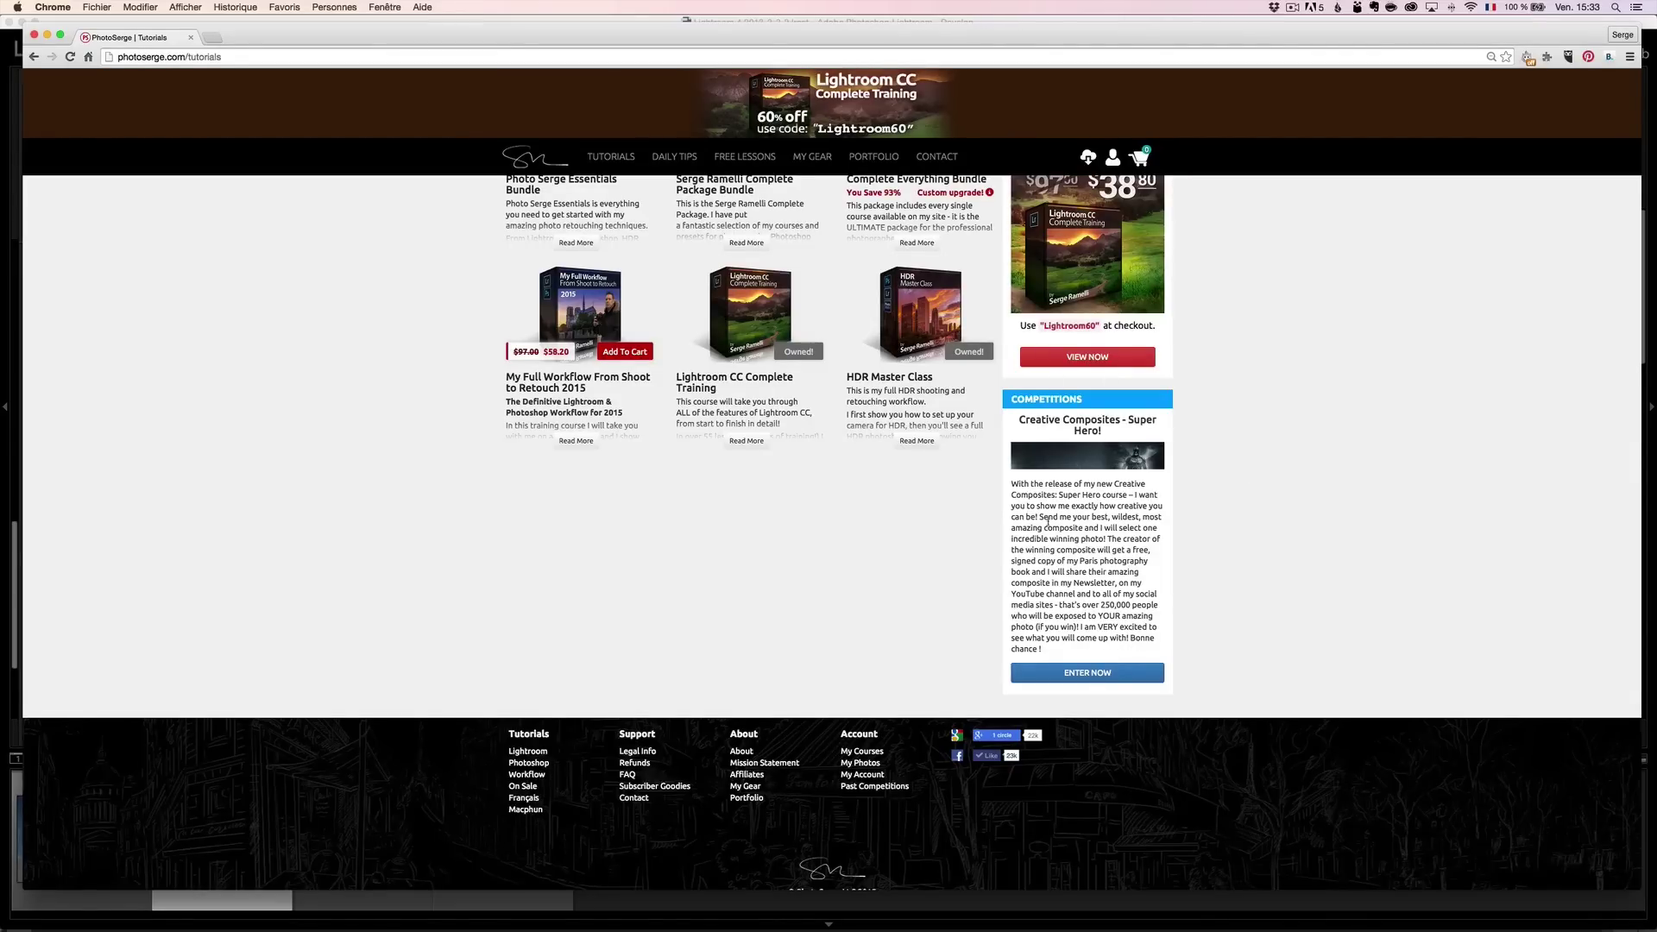
click(1112, 678)
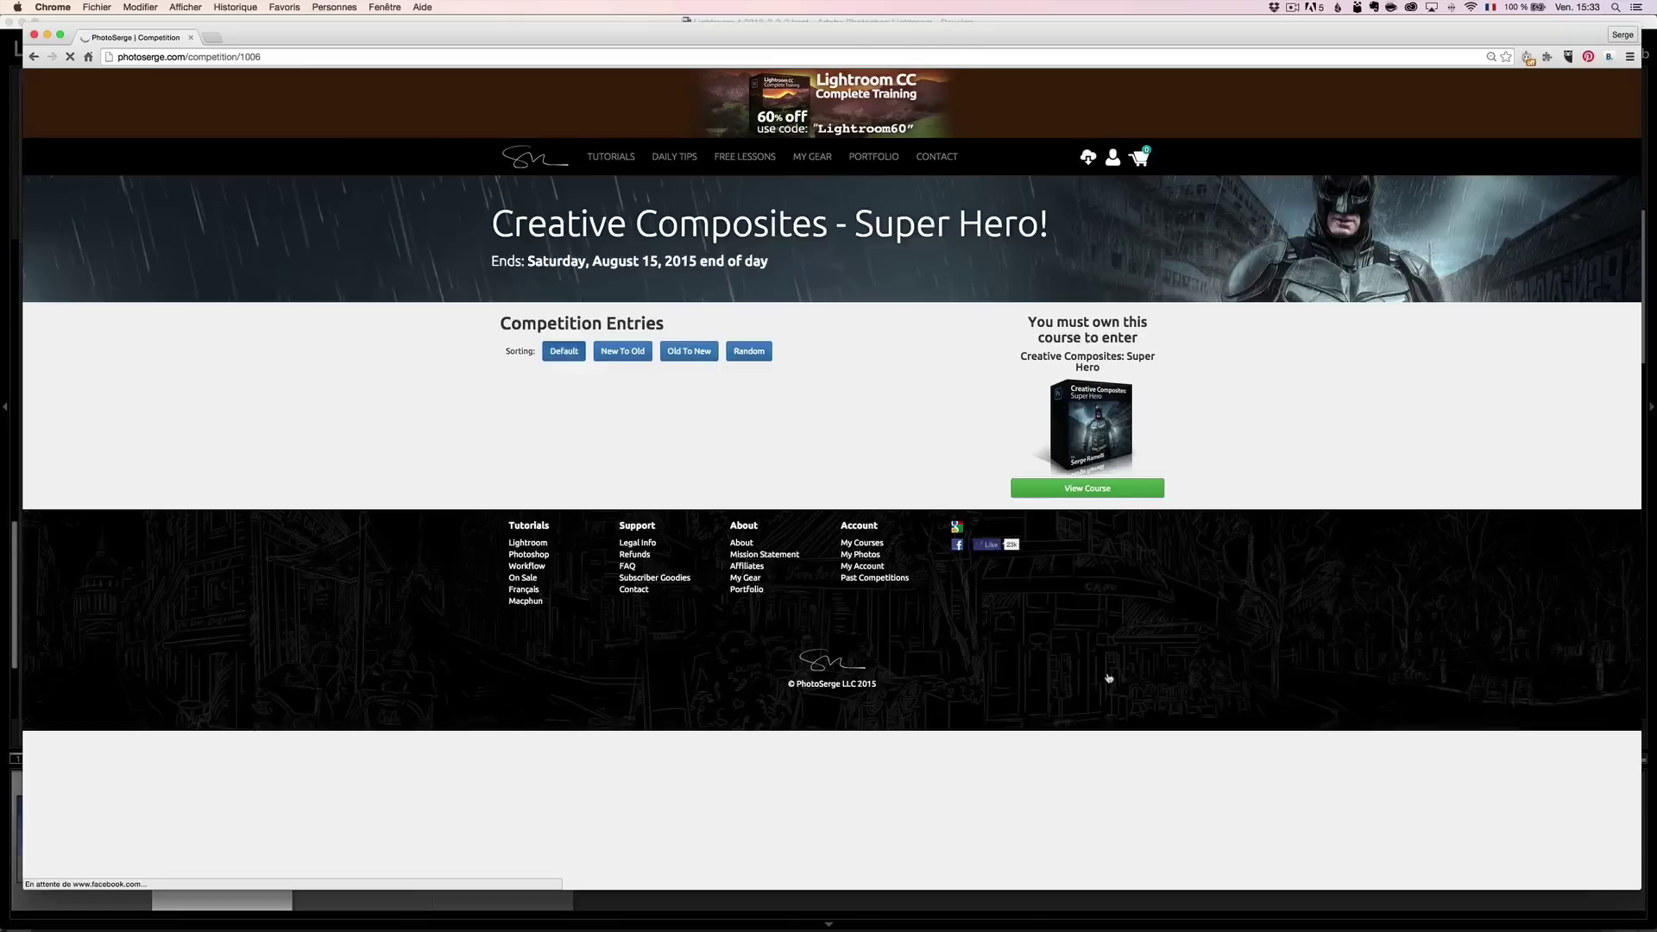
Open the Creative Composites - Super Hero! competition in a new tab to see its entries.
scroll(1080, 649, up, 5)
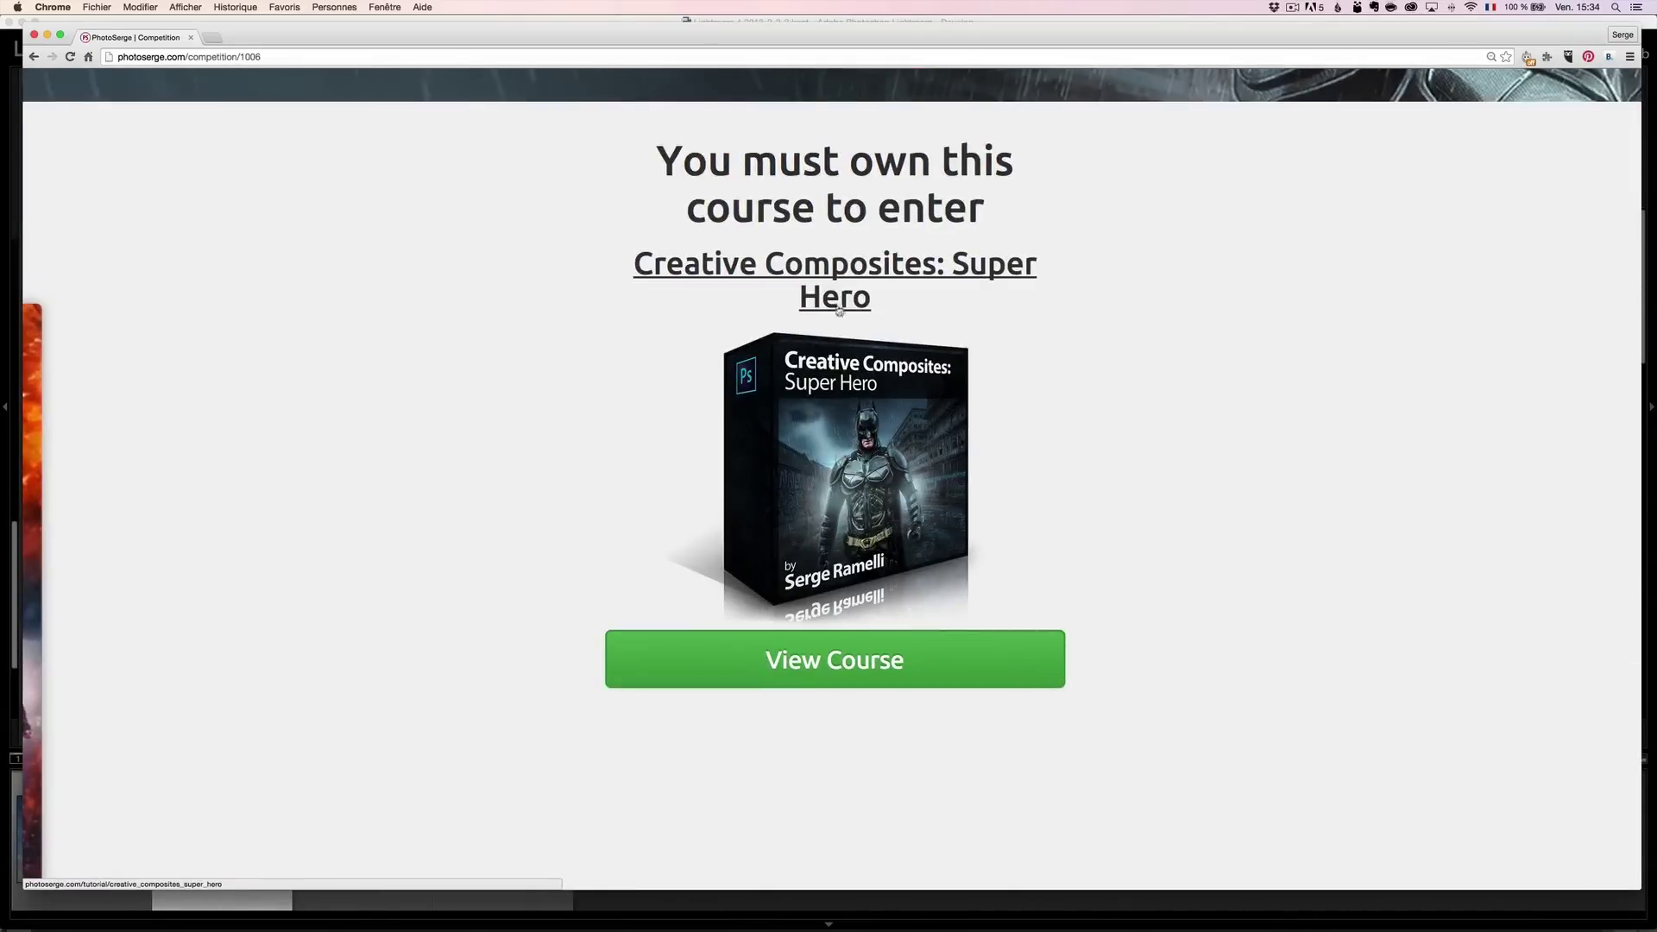
click(851, 396)
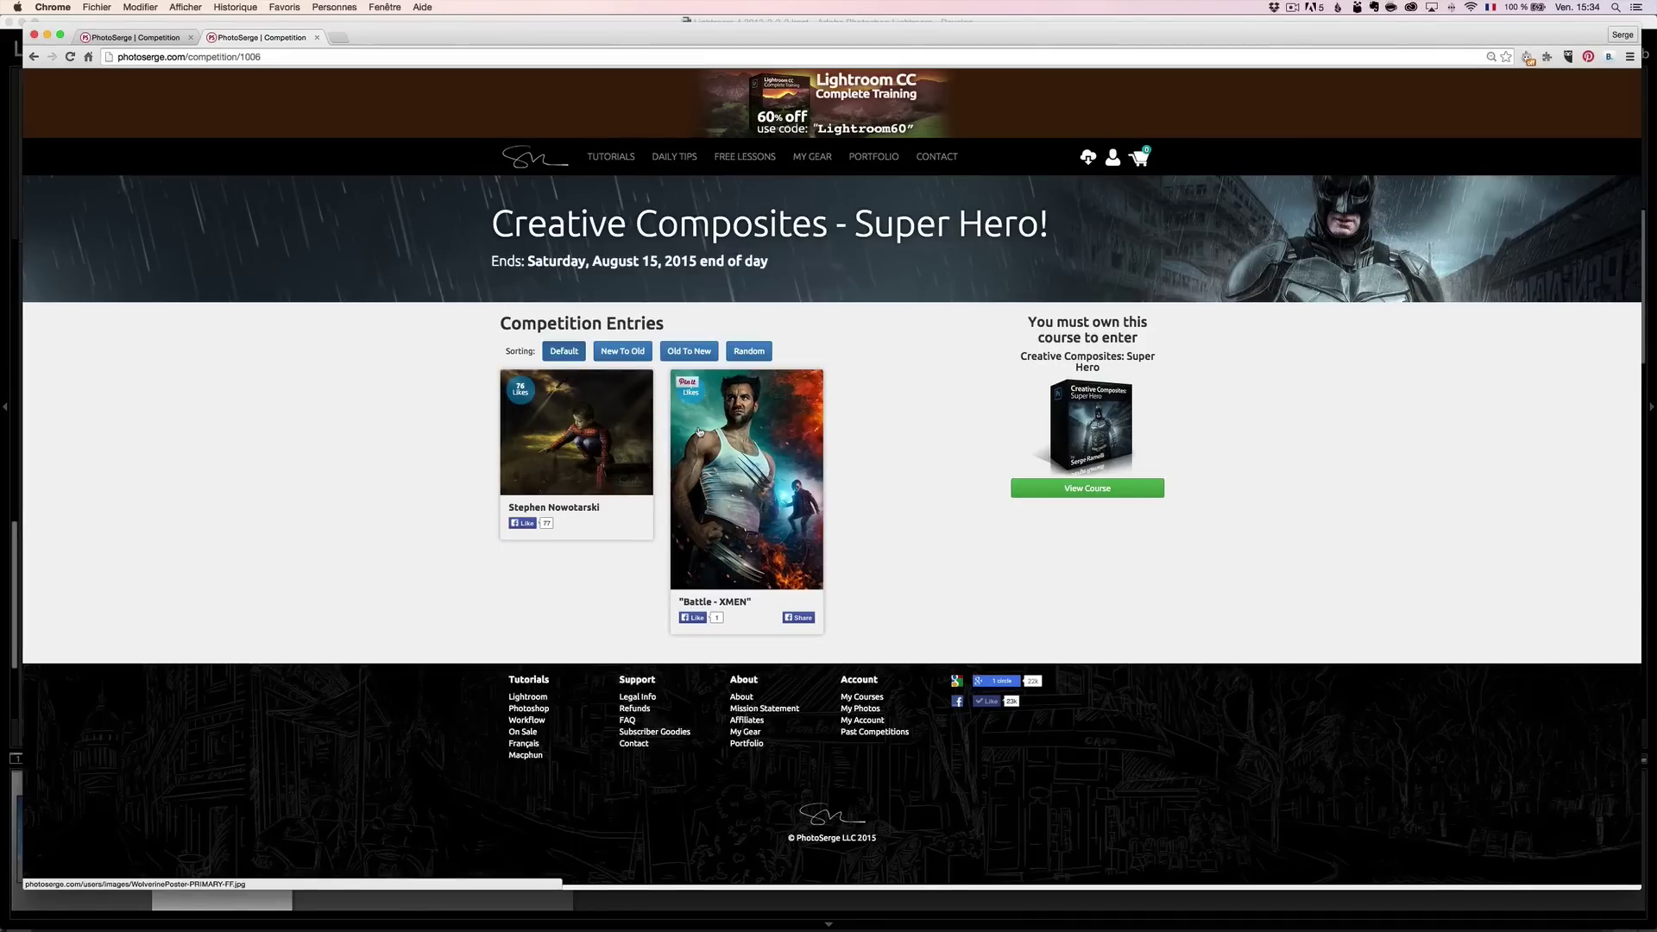
Switch to Lightroom, hide the left panel, and select untitled-31 plus untitled-32 in the filmstrip.
key(super+Tab)
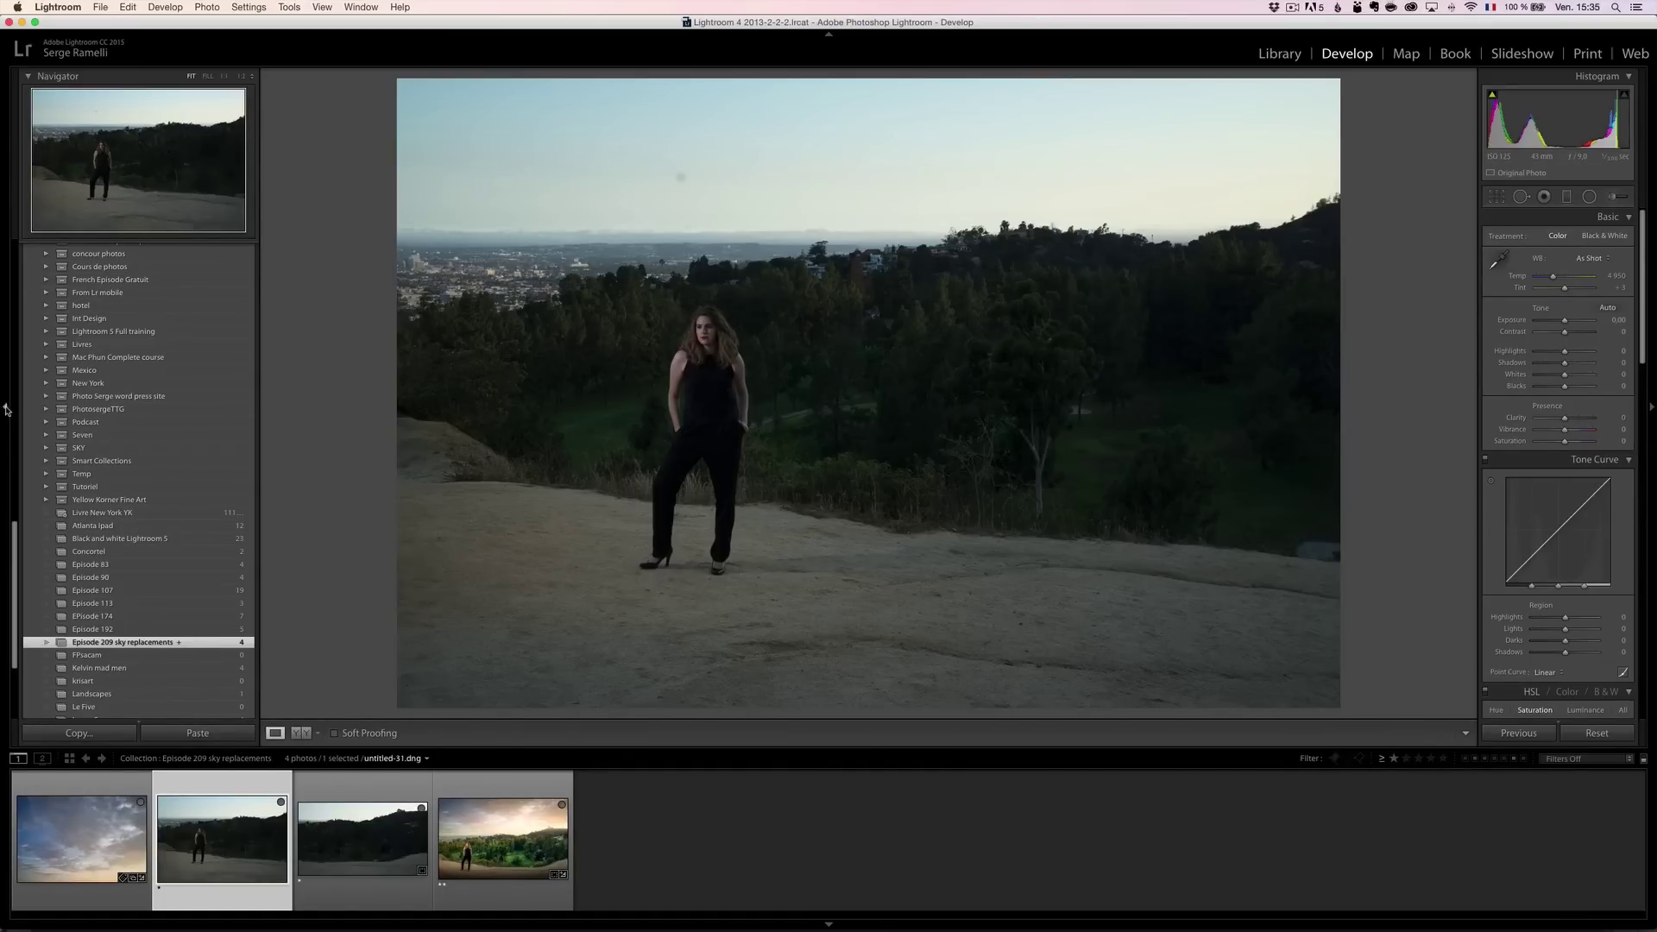
click(8, 410)
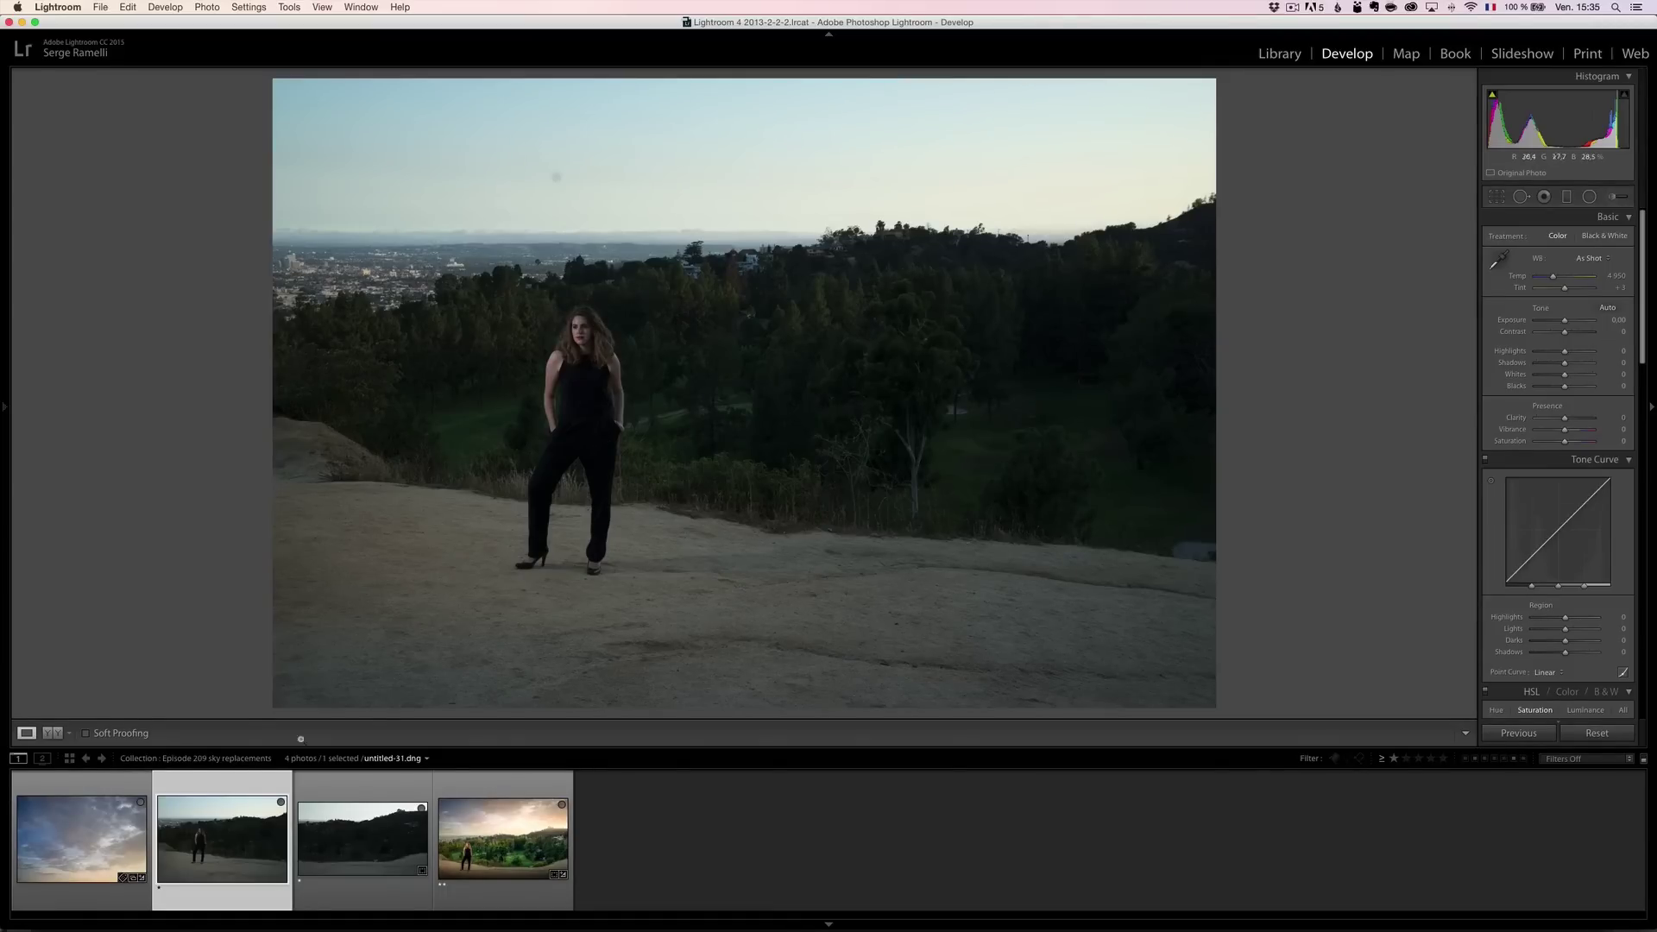
click(347, 828)
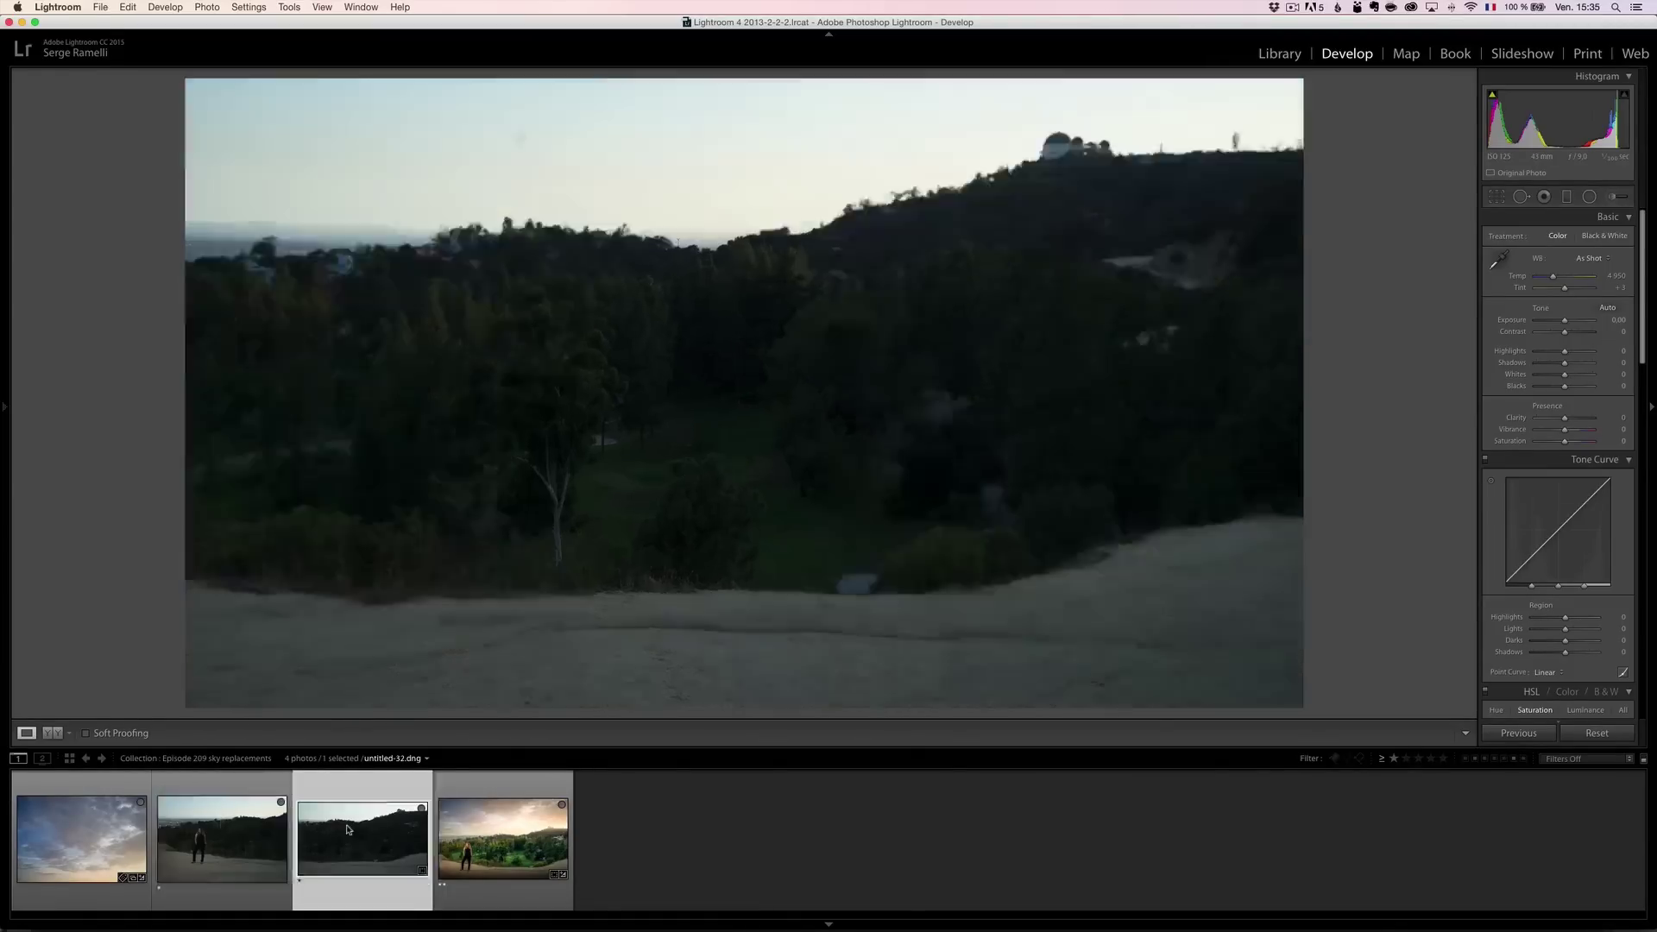
click(258, 836)
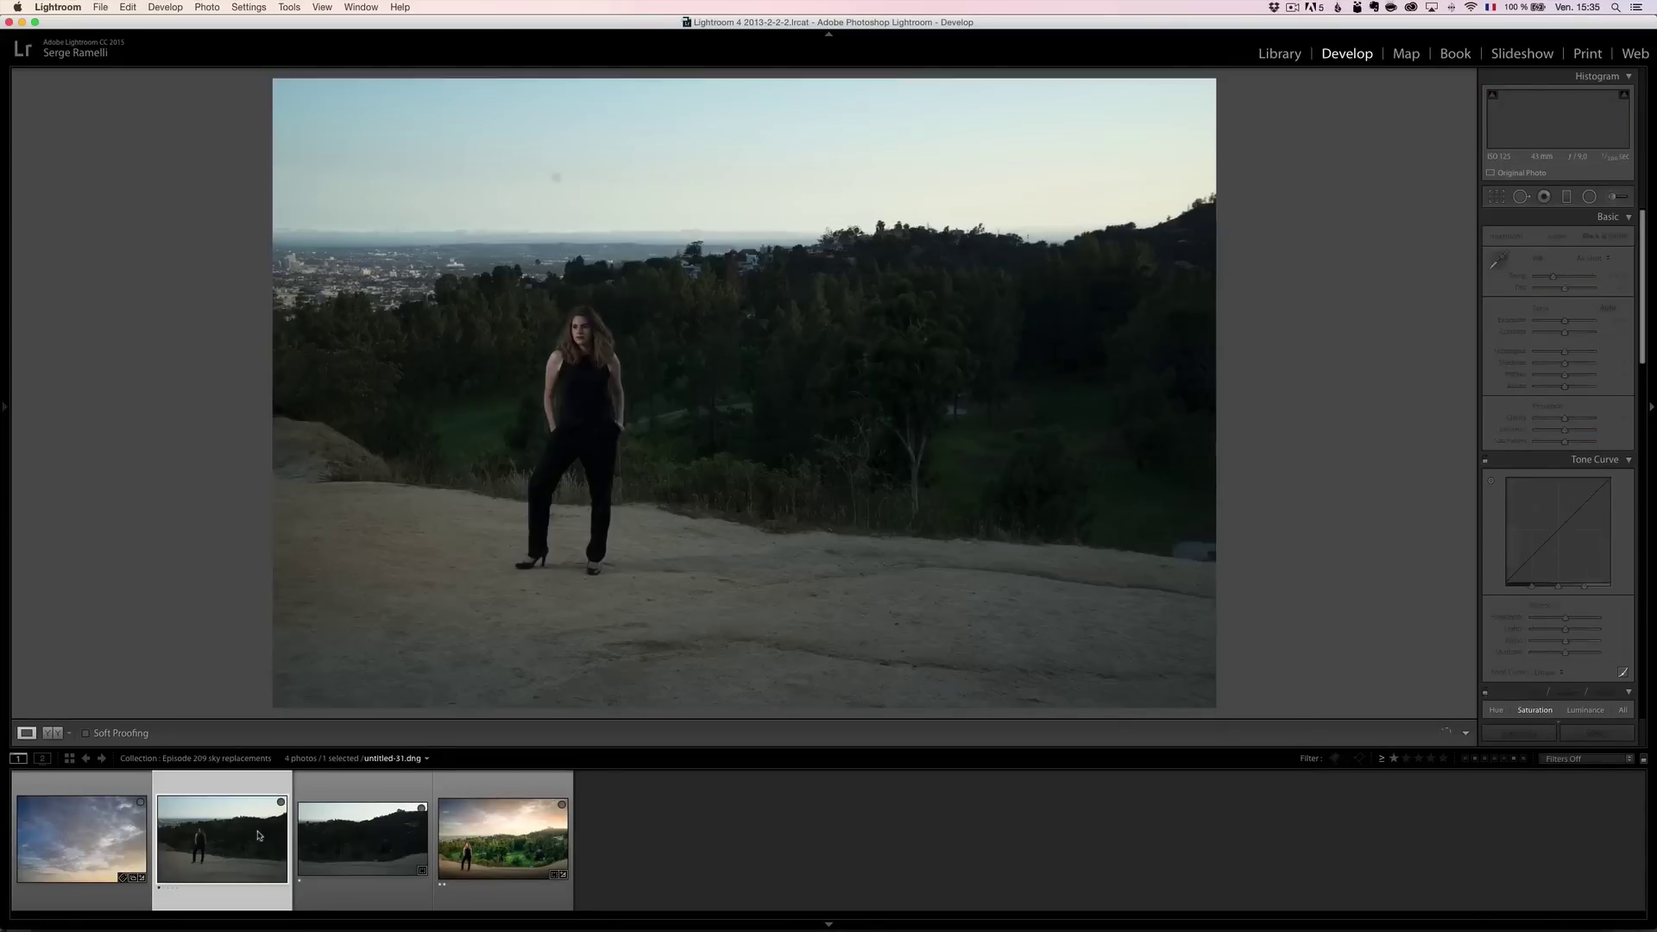
super+click(341, 828)
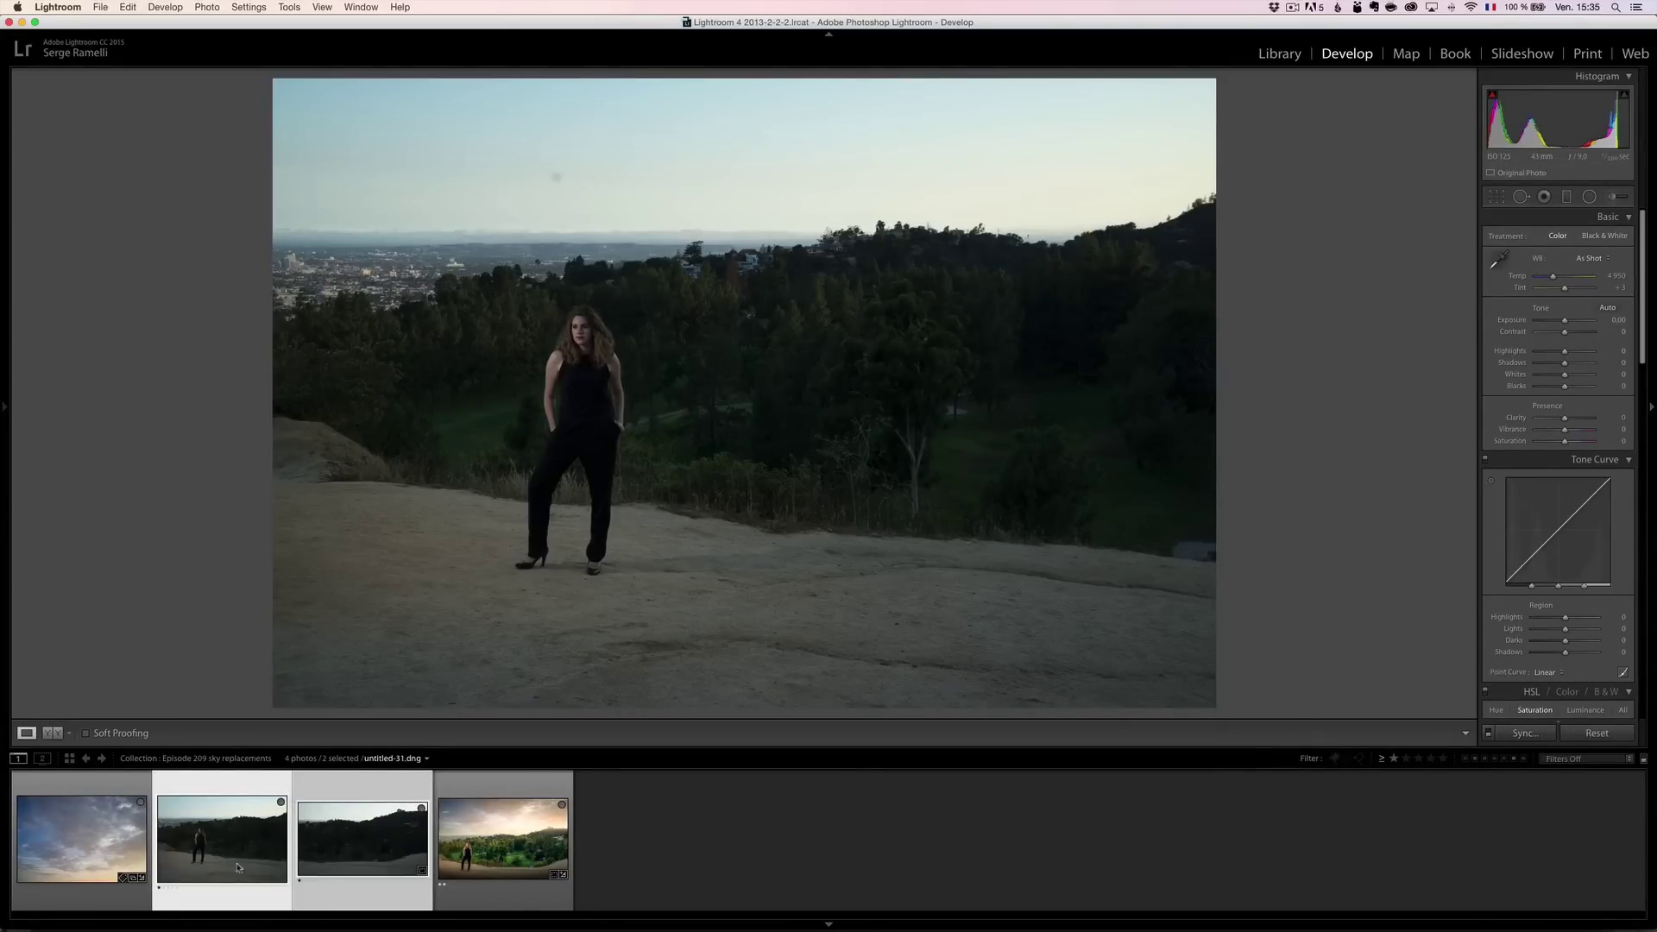
Merge the two selected shots with Photo Merge > Panorama and open untitled-31-Pano-2.dng.
right_click(335, 807)
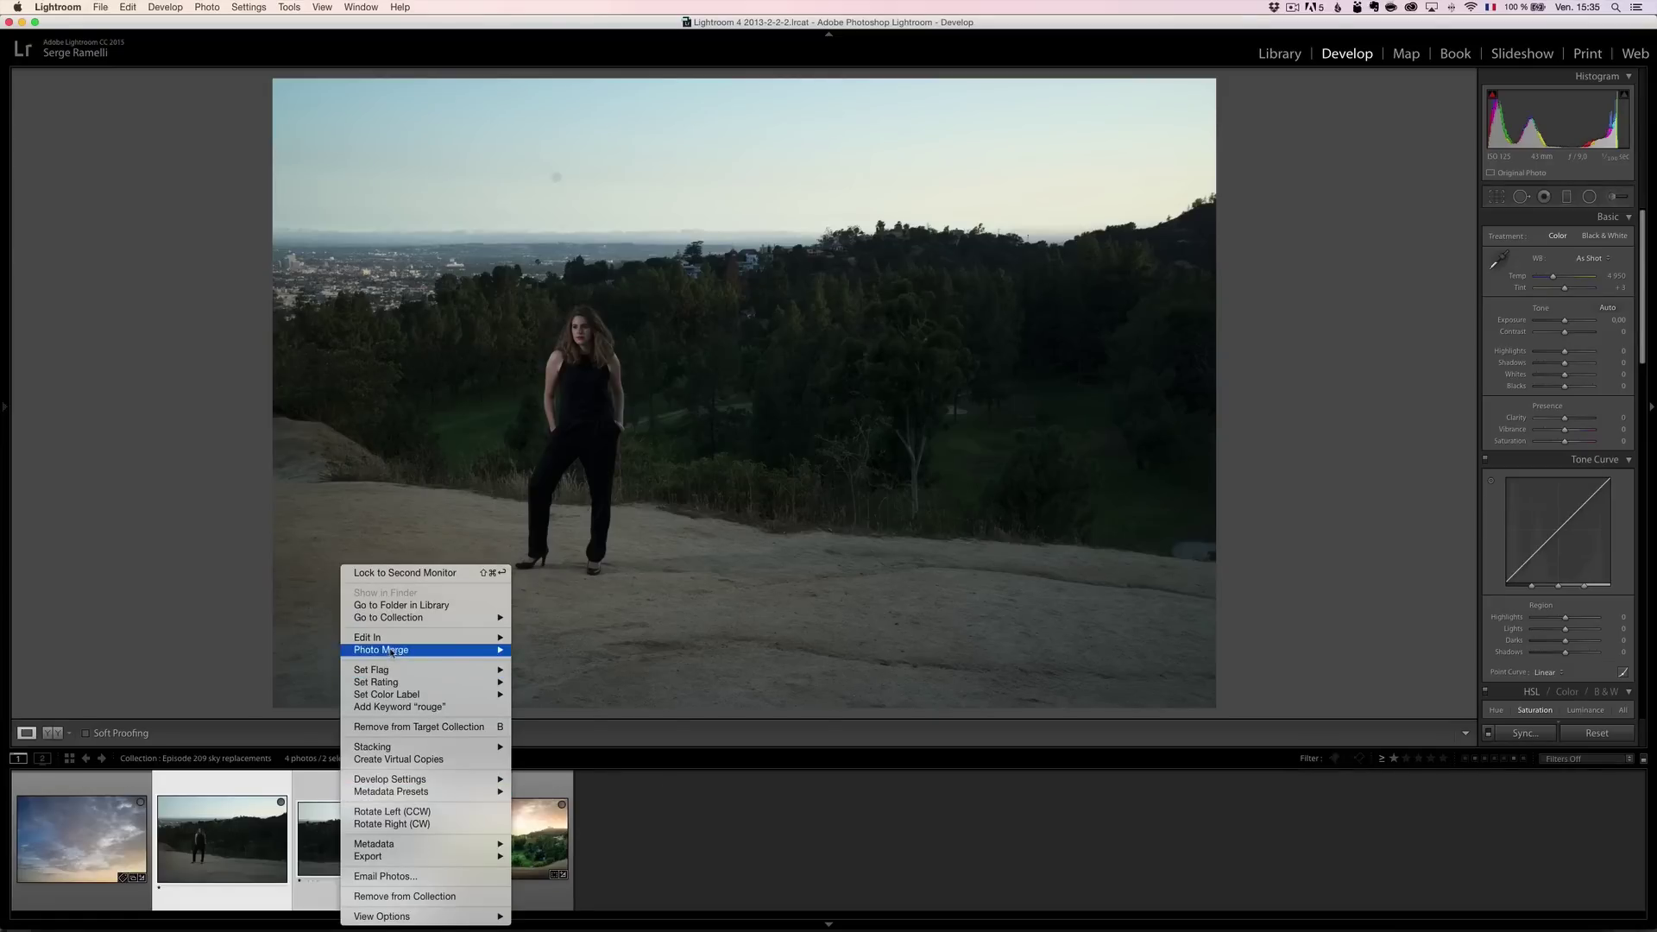
click(531, 663)
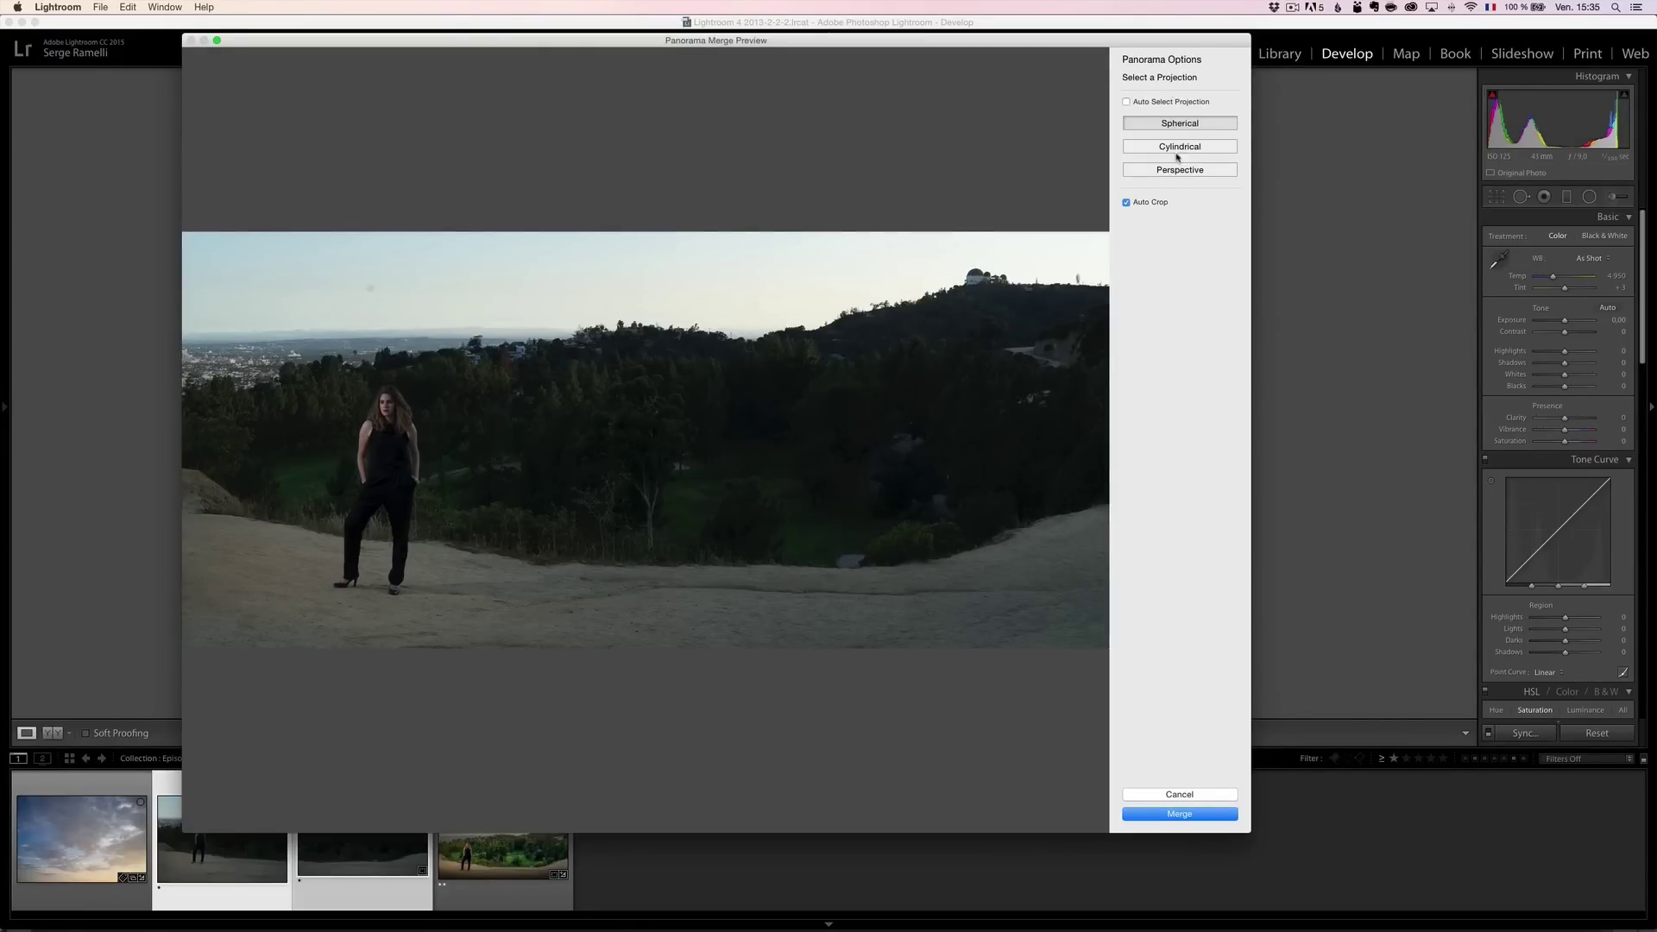
click(1198, 814)
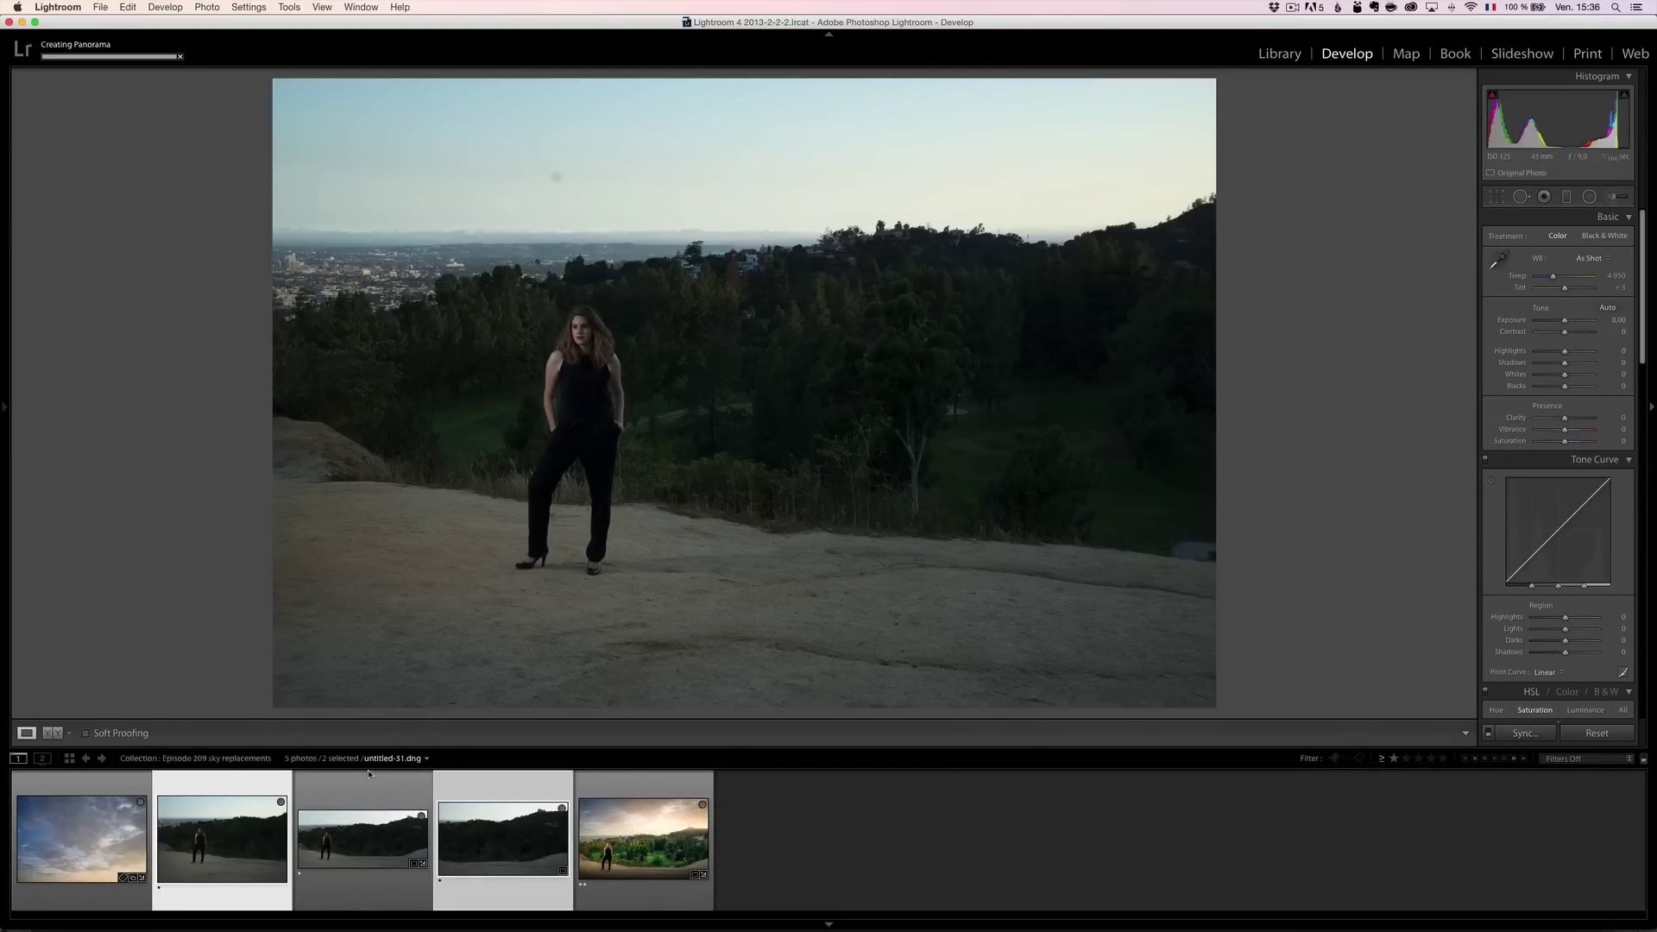
click(367, 832)
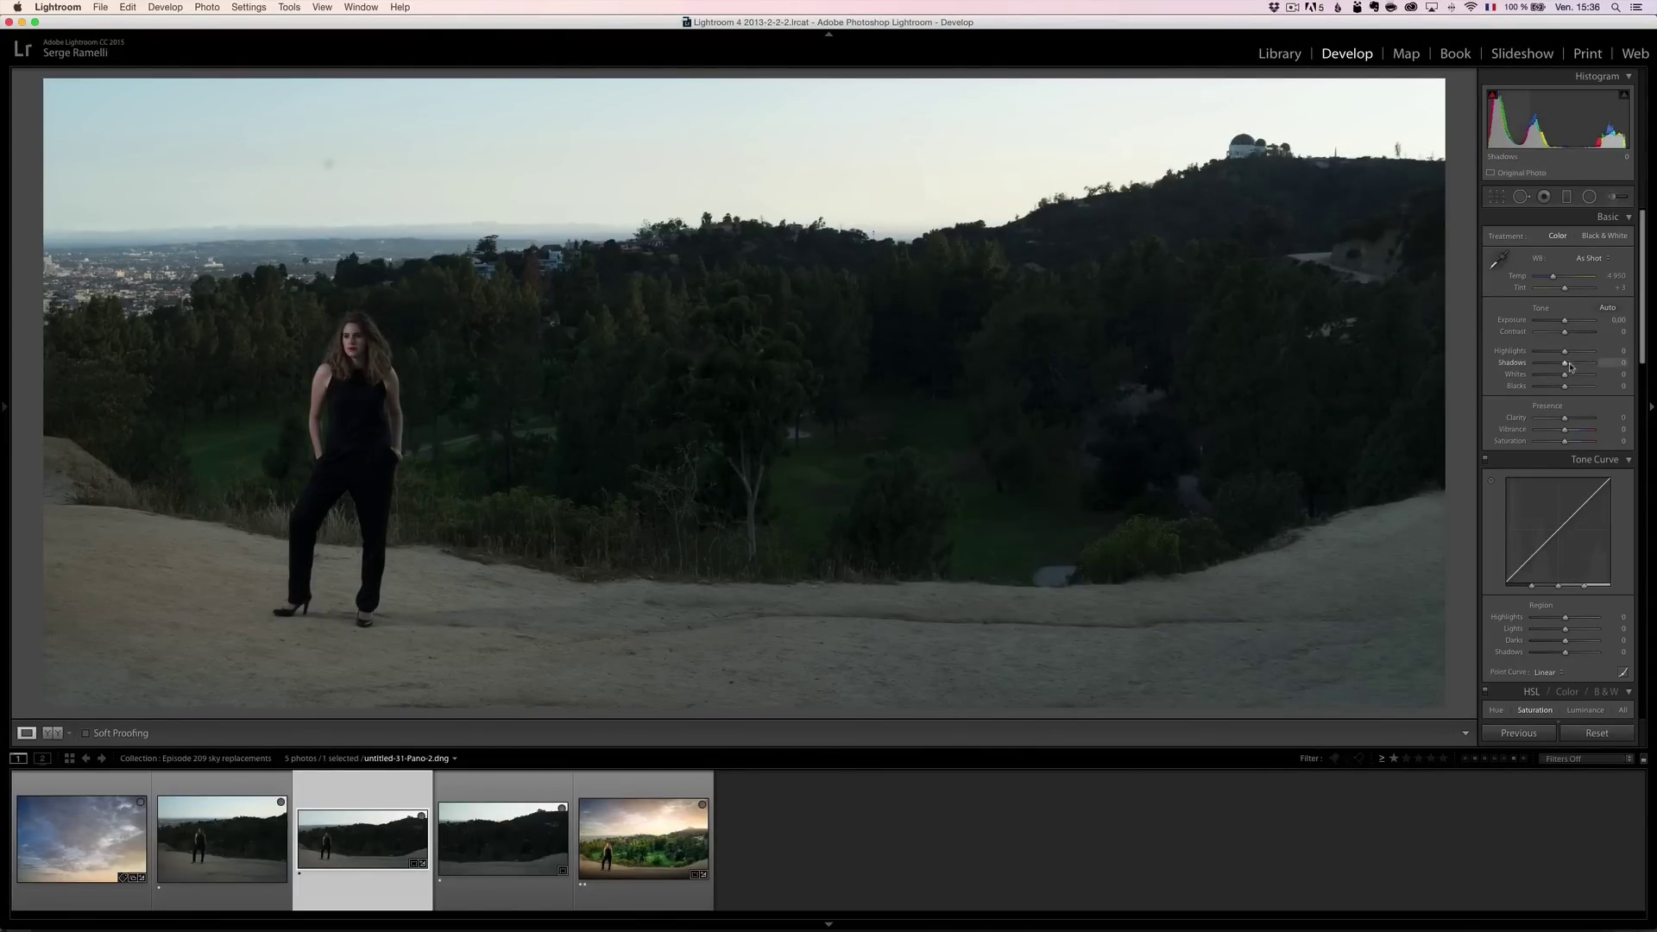
Adjust the Basic tone sliders to Highlights -46, Shadows +71, Whites +40 and Blacks -18.
drag(1566, 363, 1573, 370)
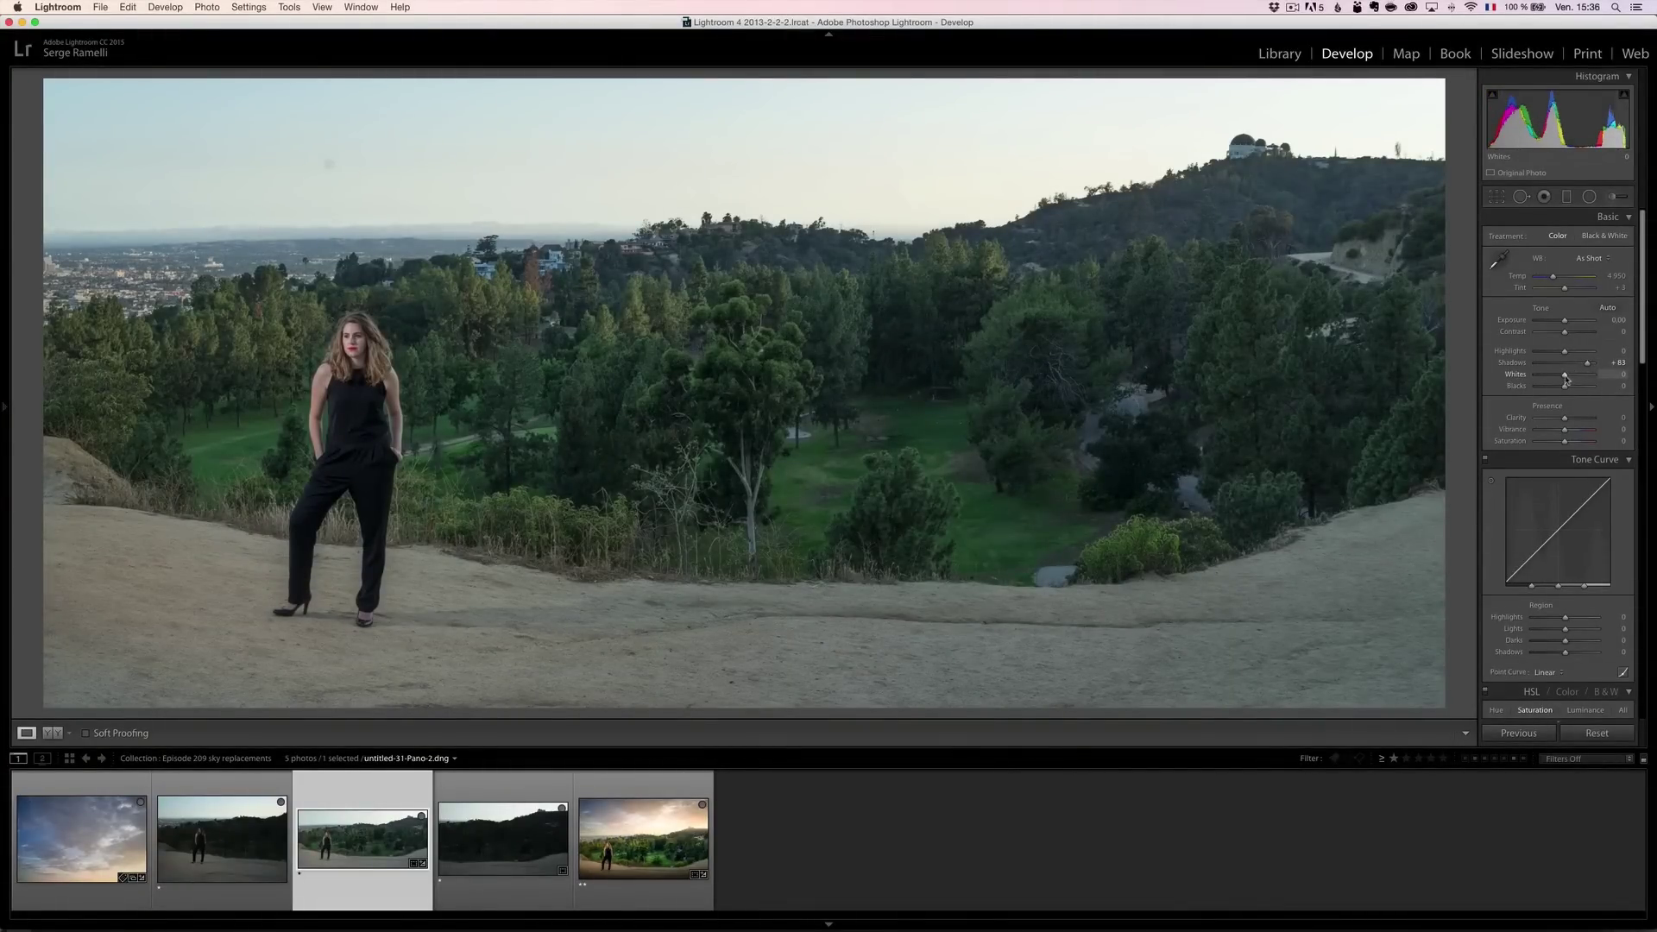
drag(1573, 366, 1570, 366)
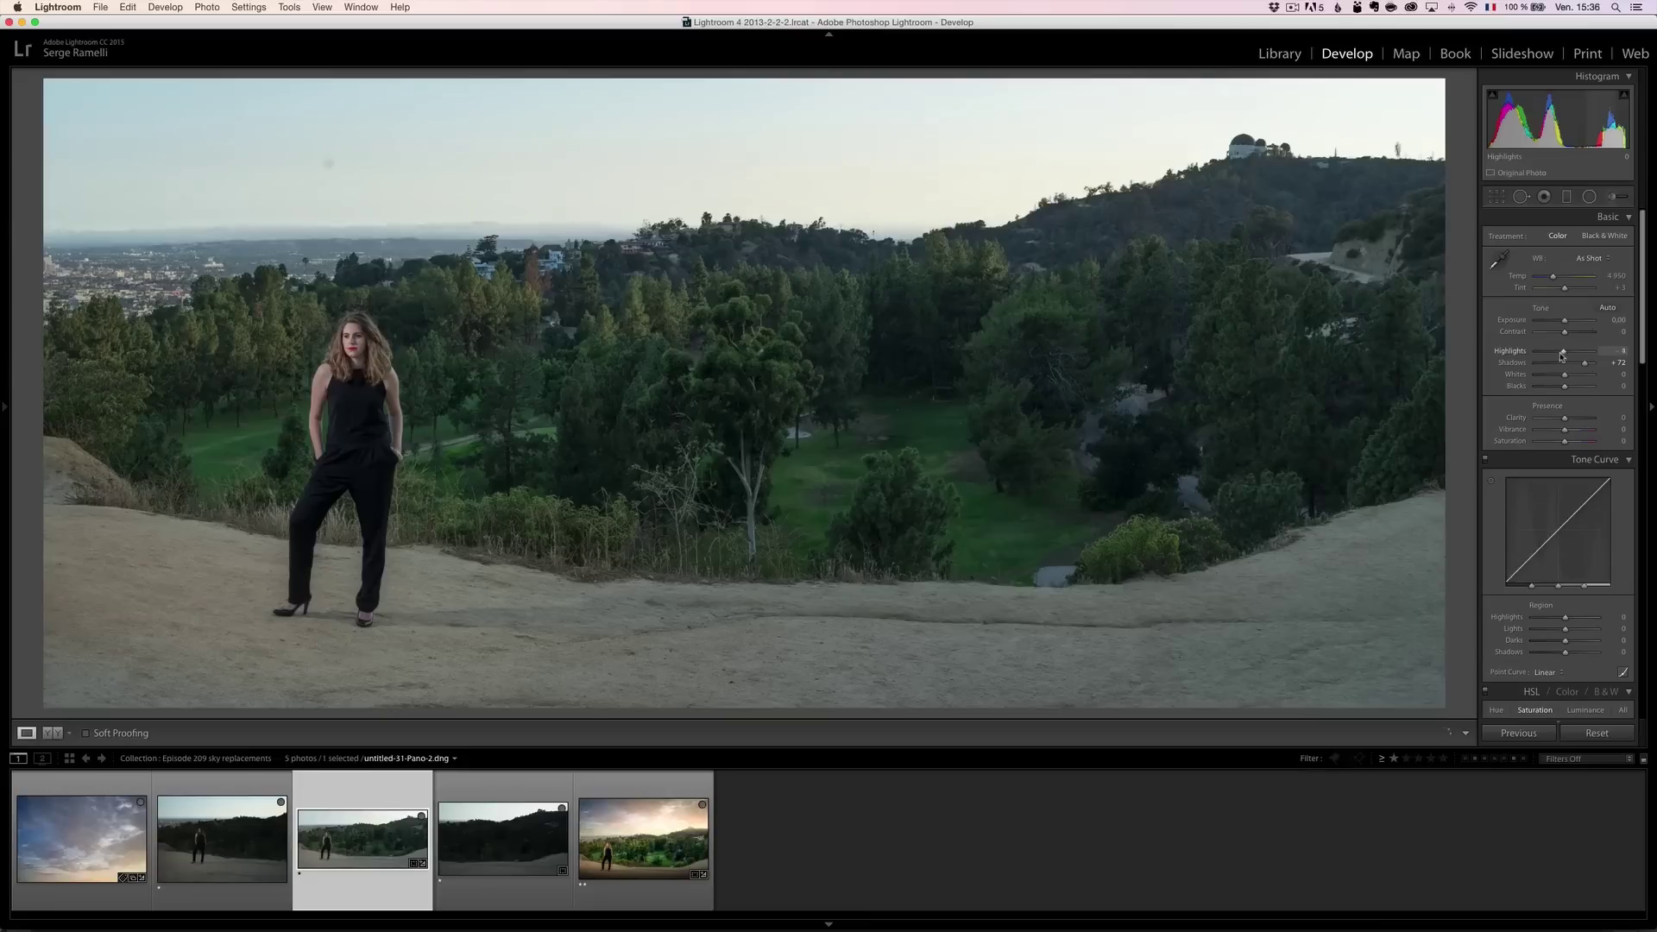
drag(1564, 355, 1546, 352)
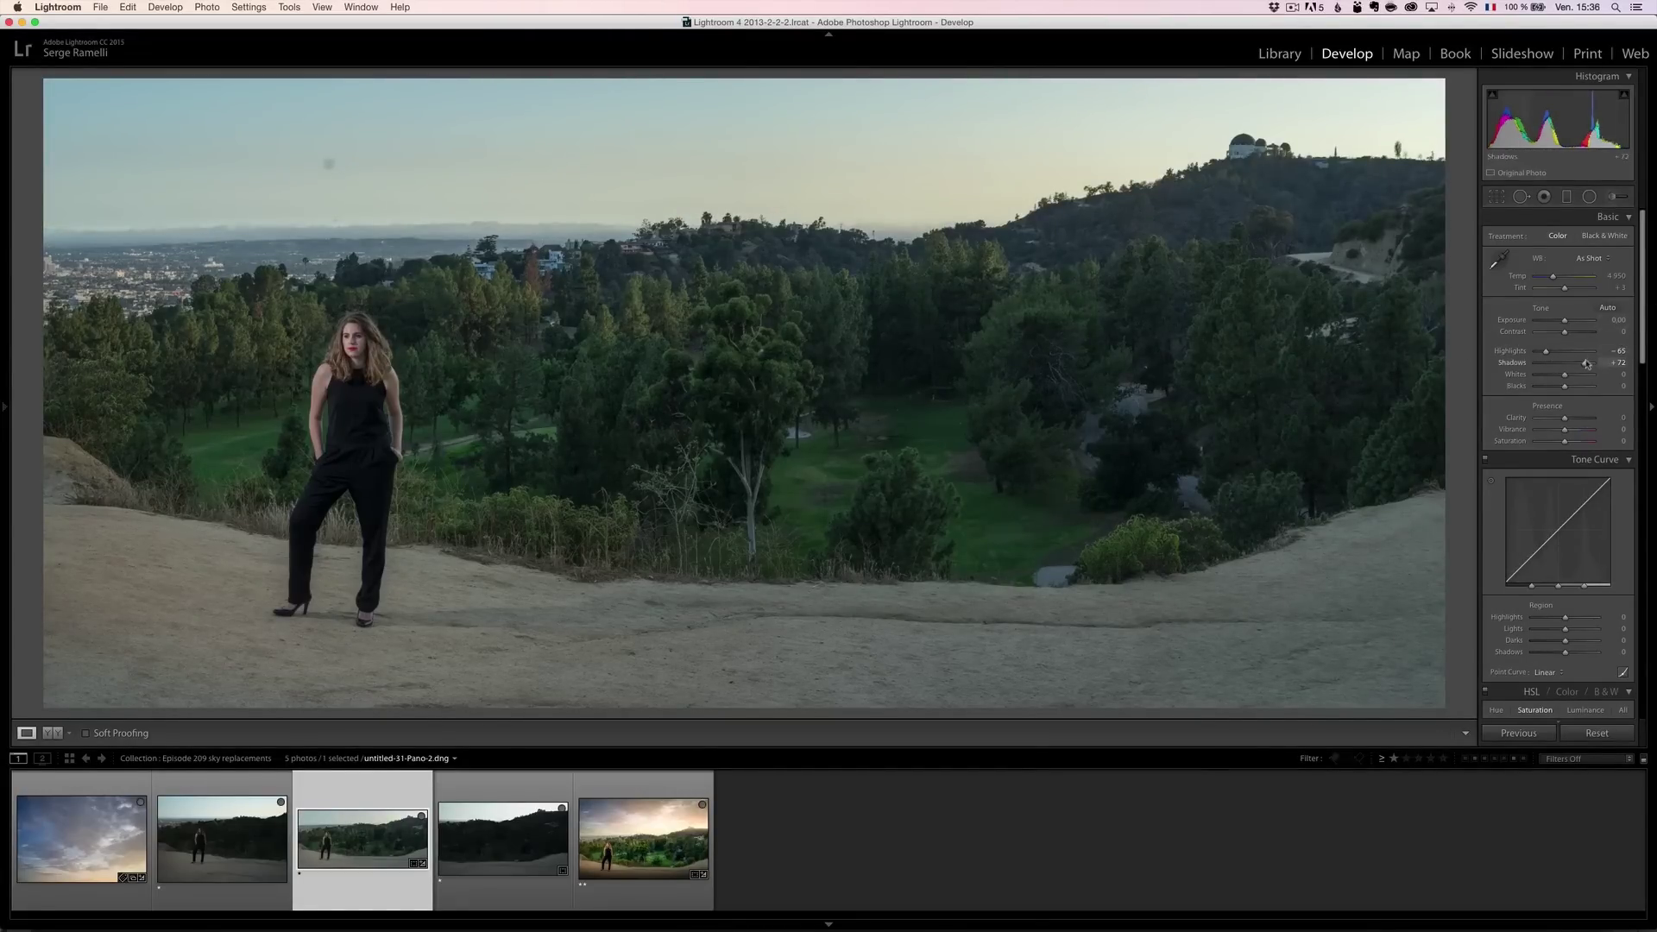
drag(1586, 366, 1544, 353)
key(super+z)
key(super+z)
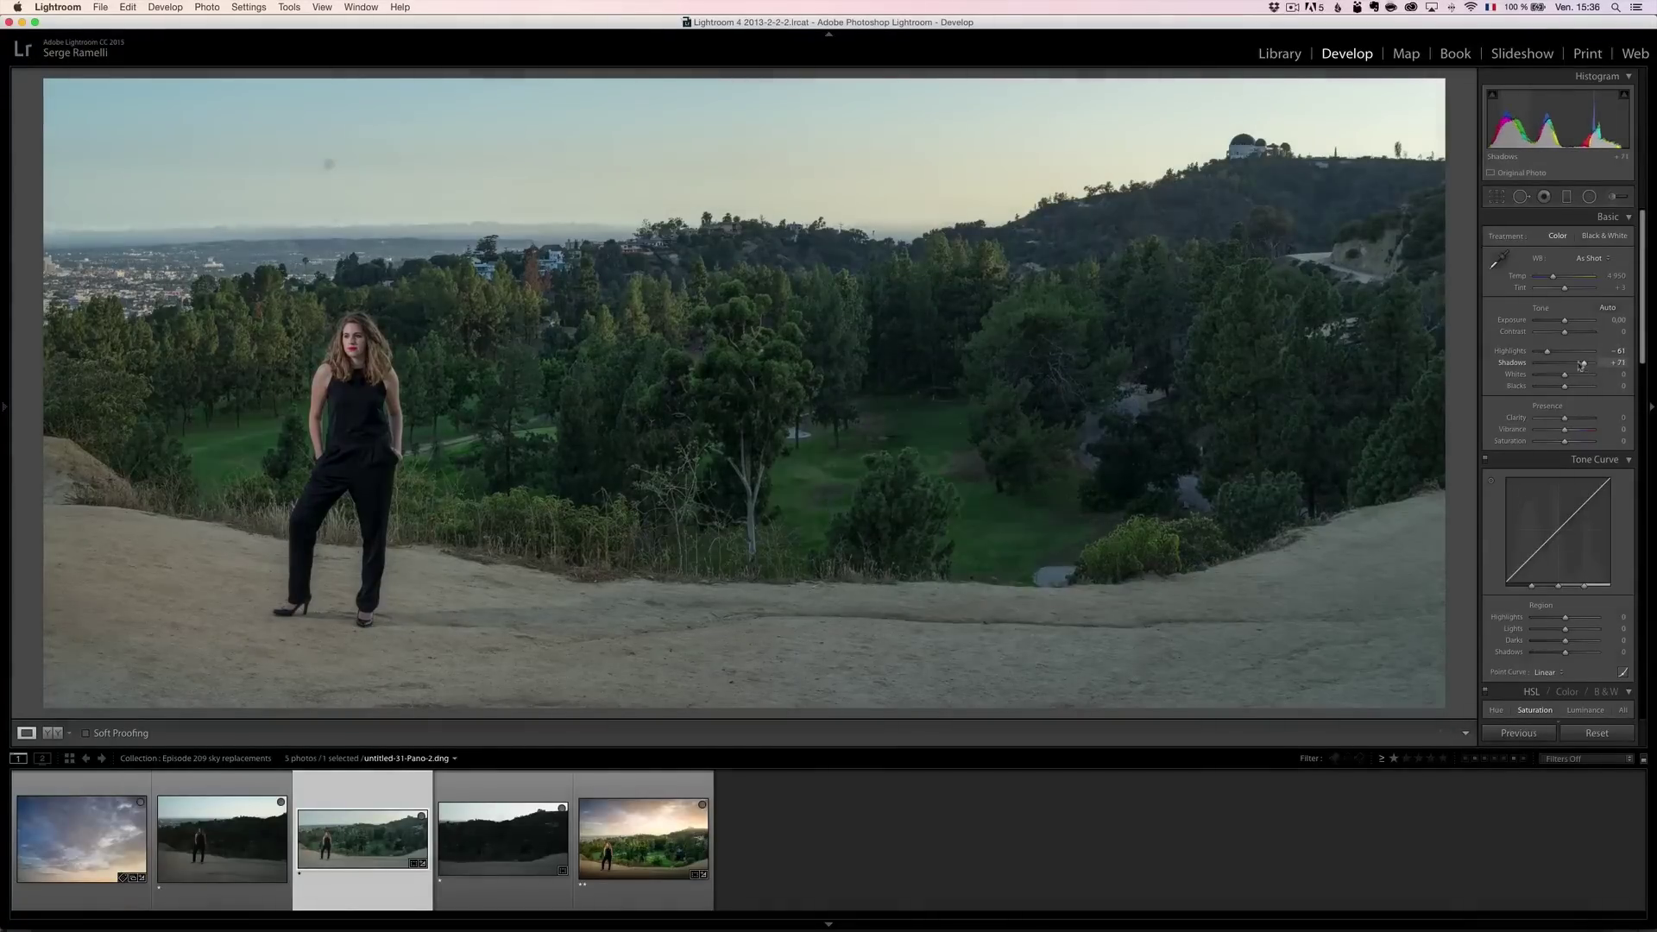
drag(1550, 354, 1576, 378)
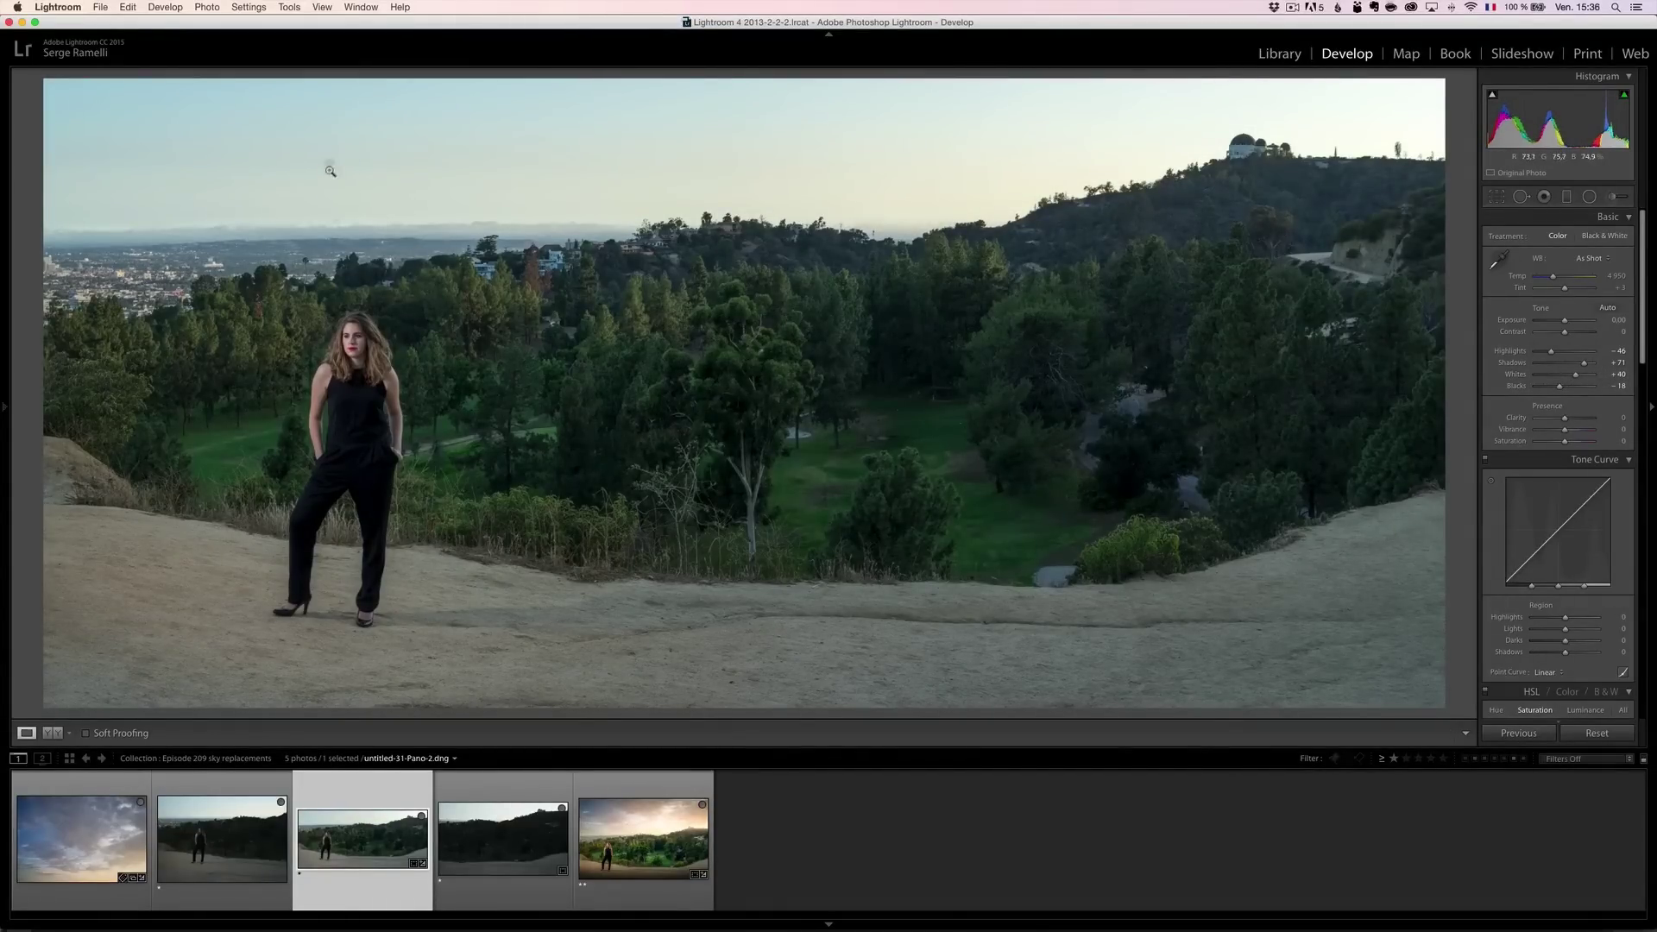
Remove the dust spot from the sky with Spot Removal.
click(1520, 196)
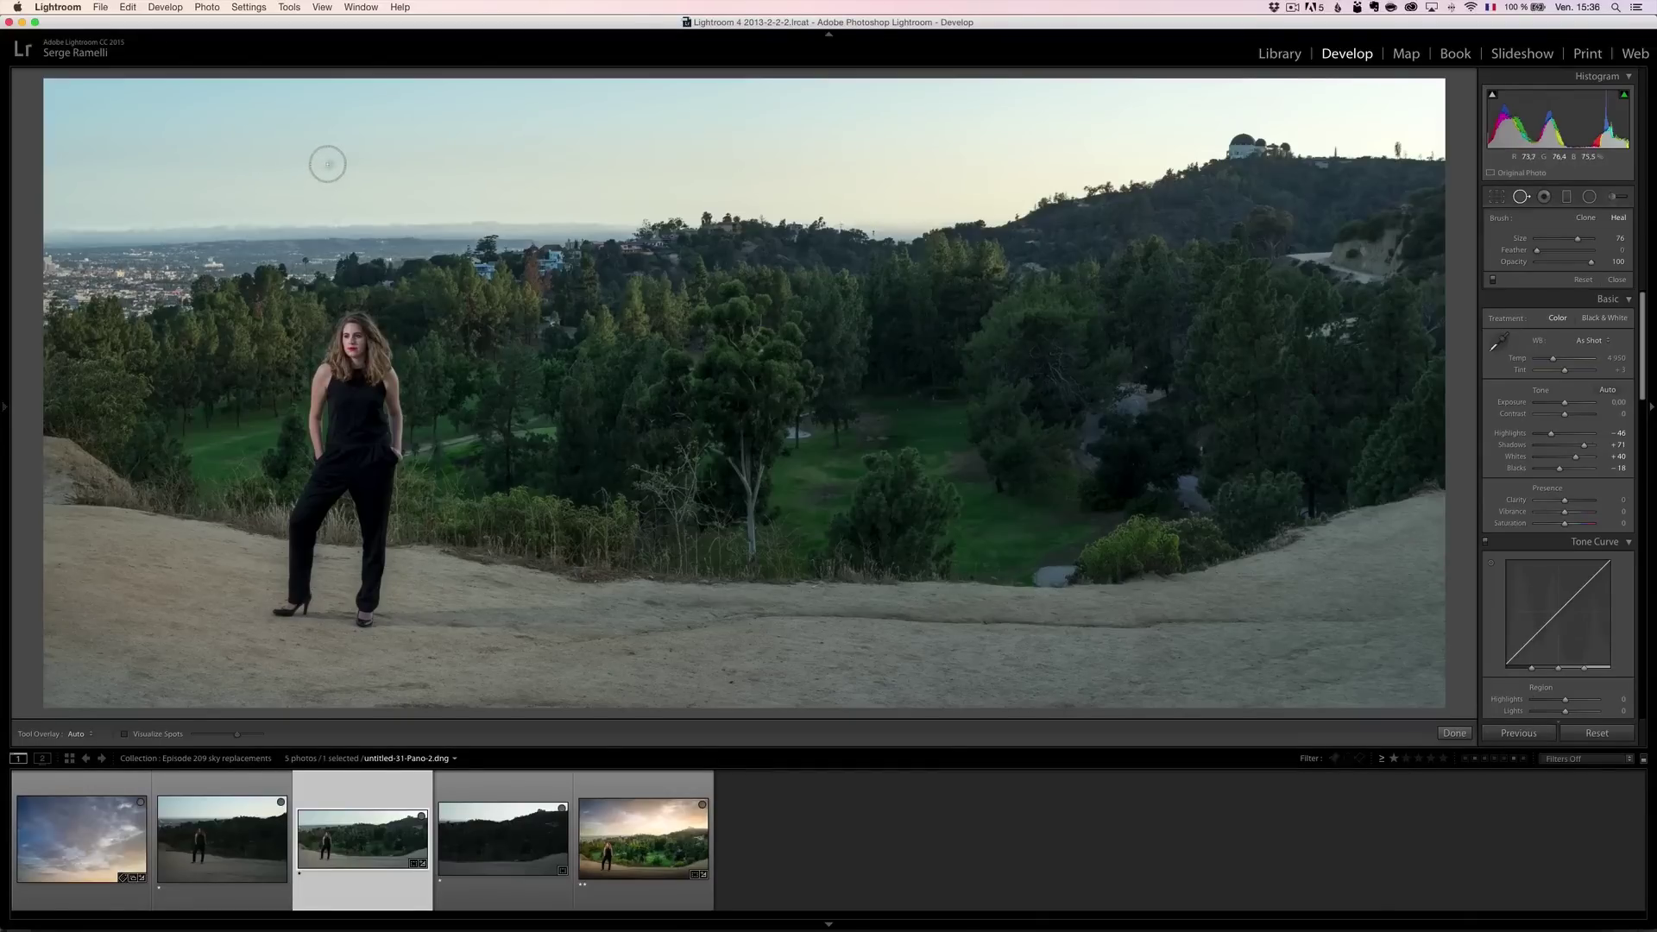
scroll(328, 164, down, 1)
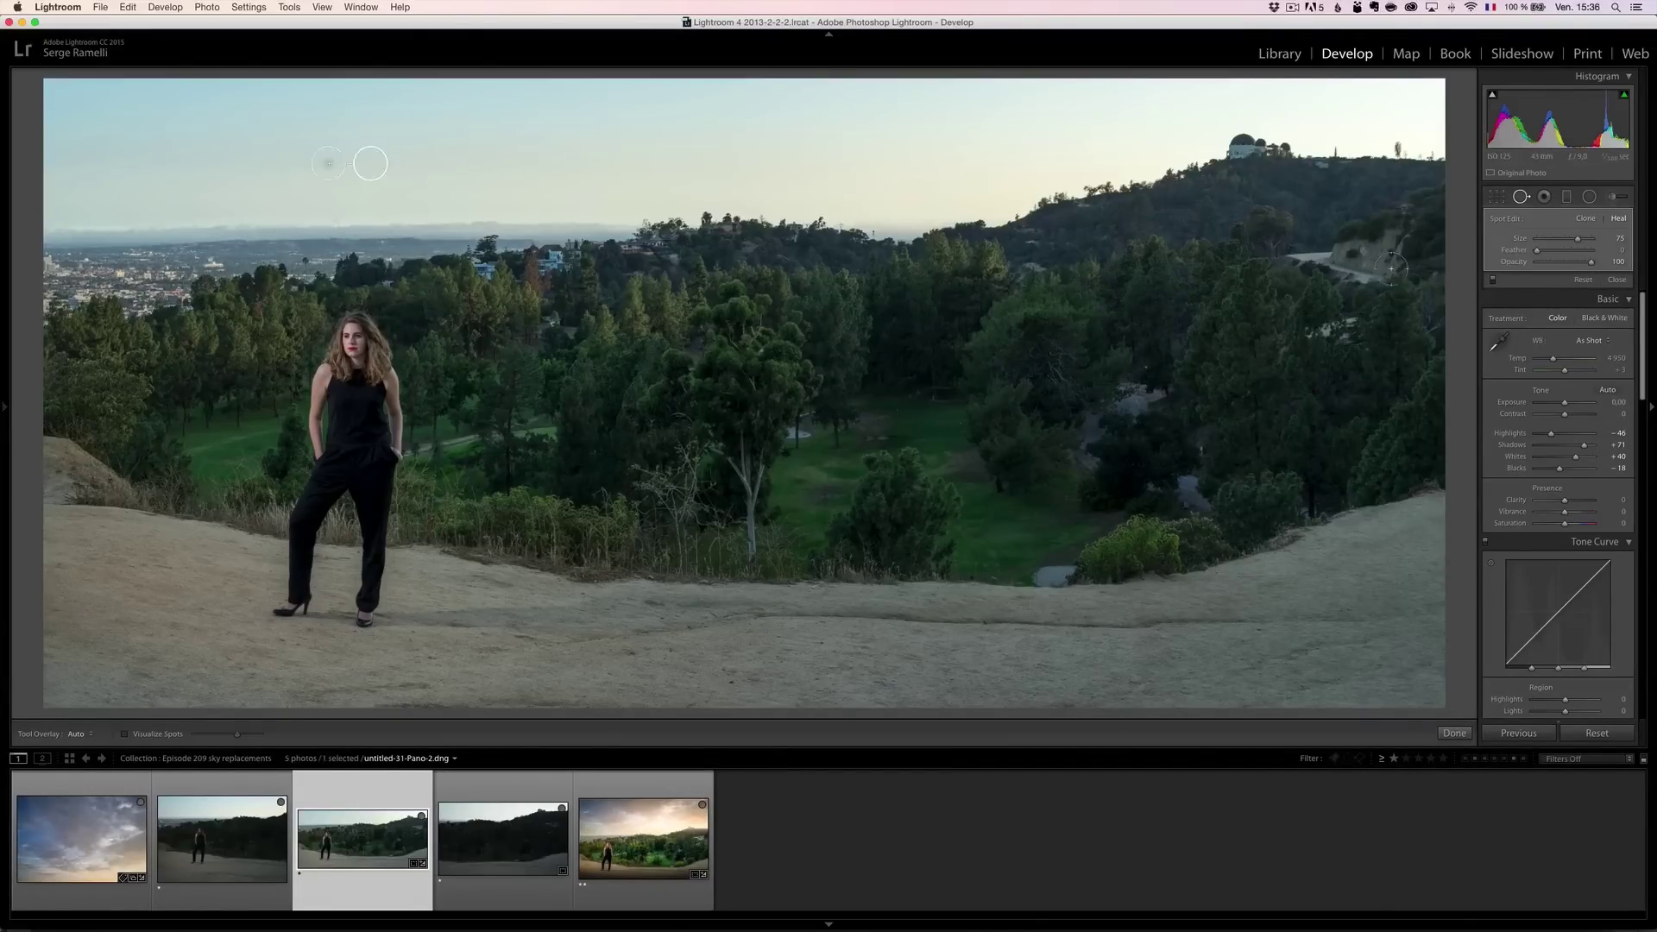
click(1618, 280)
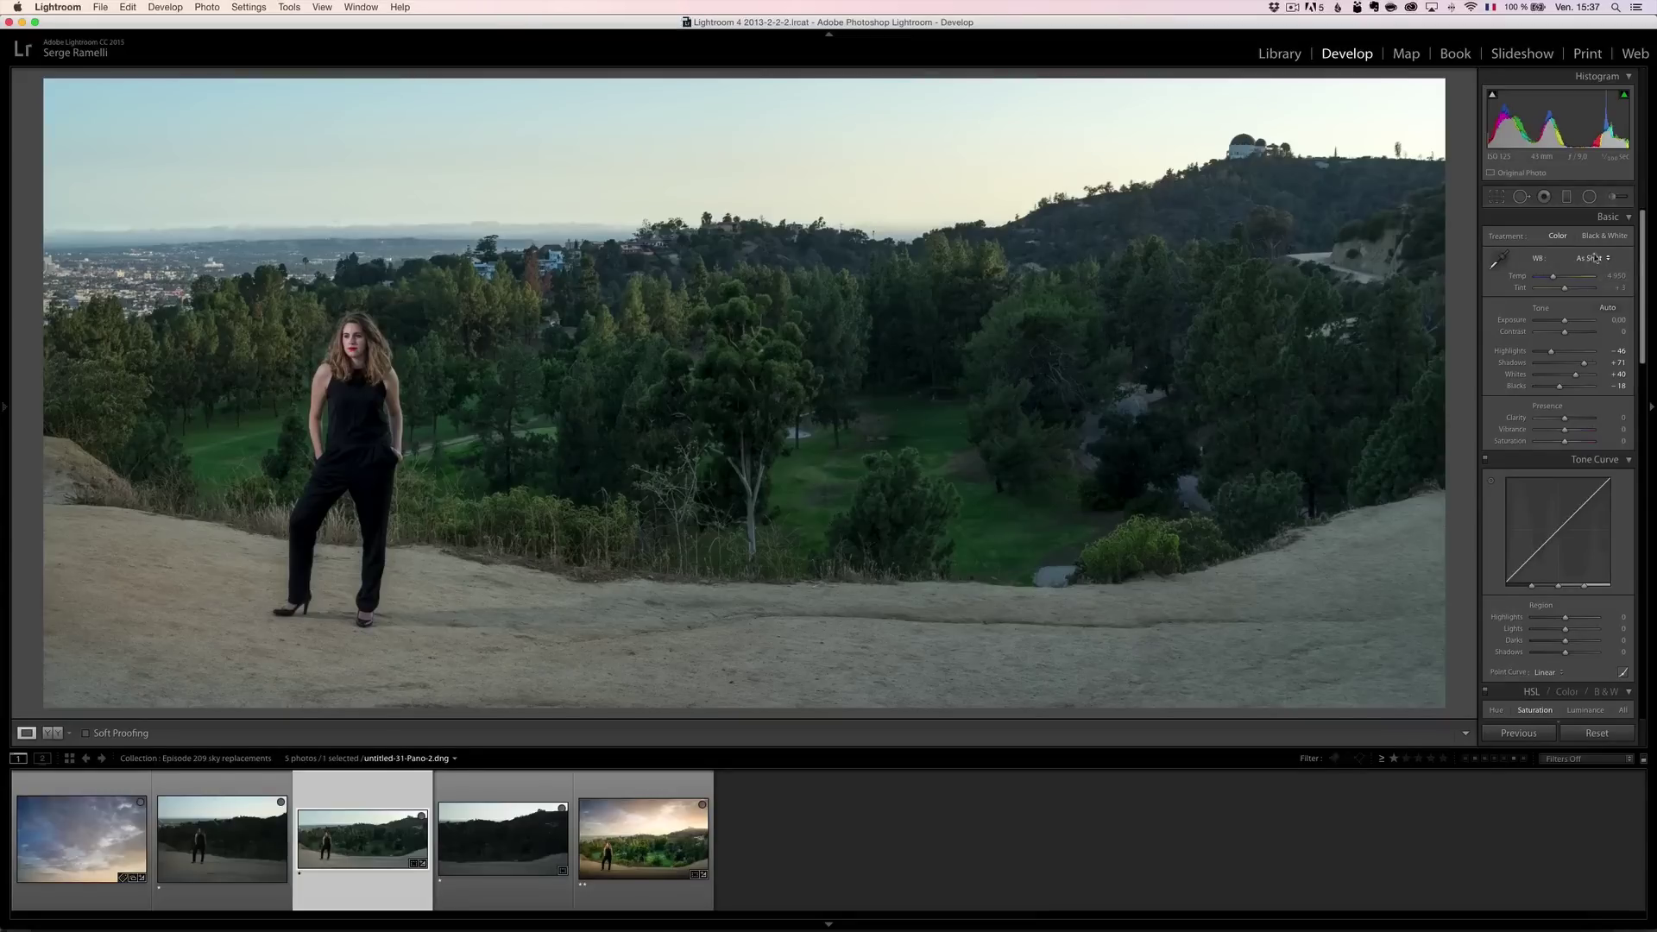
Set white balance to Shade (Temp 7500) and raise Tint to +28.
click(1588, 258)
click(1591, 283)
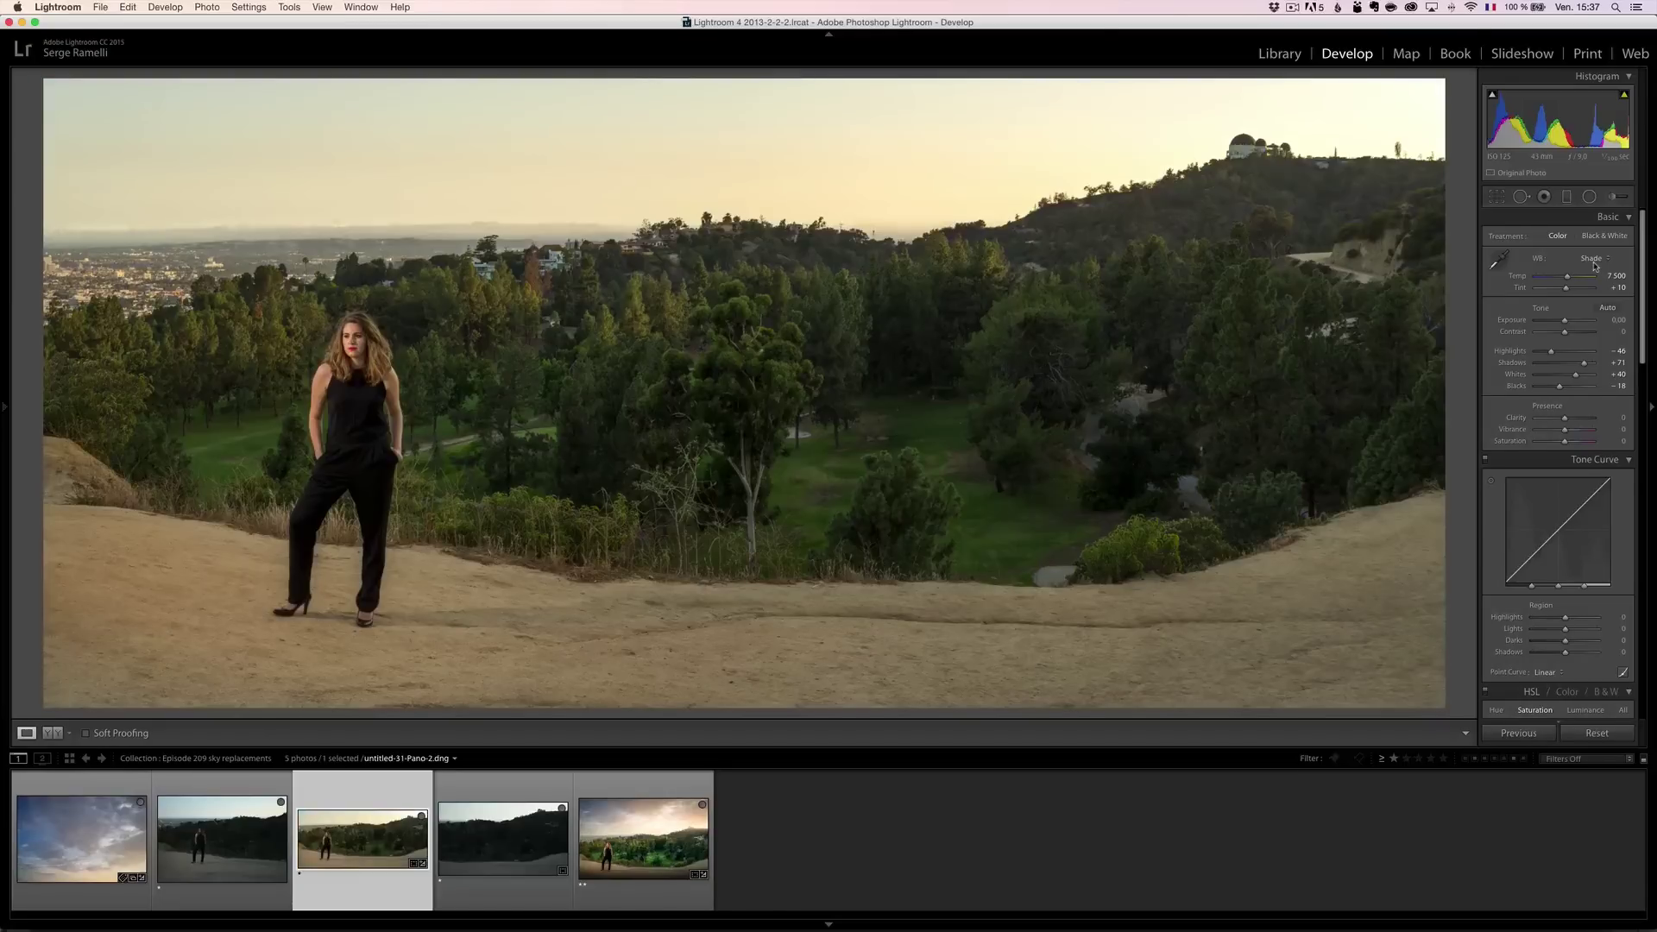
drag(1566, 291, 1570, 293)
Zoom to 1:1 and pan across the trees, the woman and the hilltop houses.
scroll(1644, 312, down, 15)
click(897, 347)
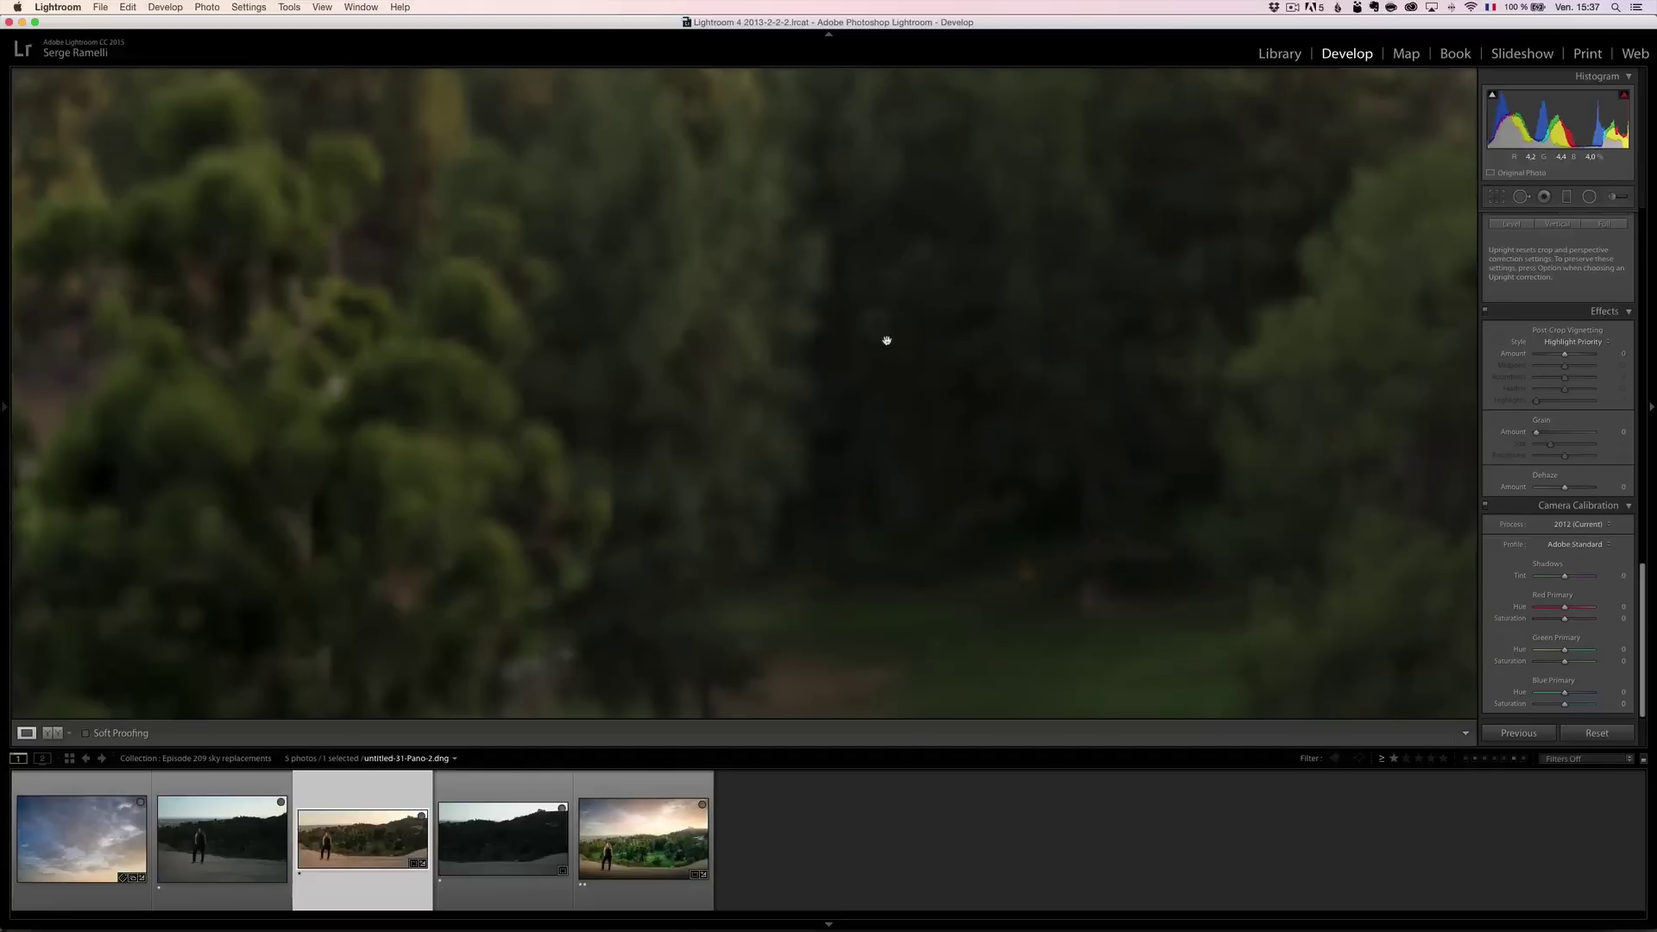
drag(871, 383, 1062, 373)
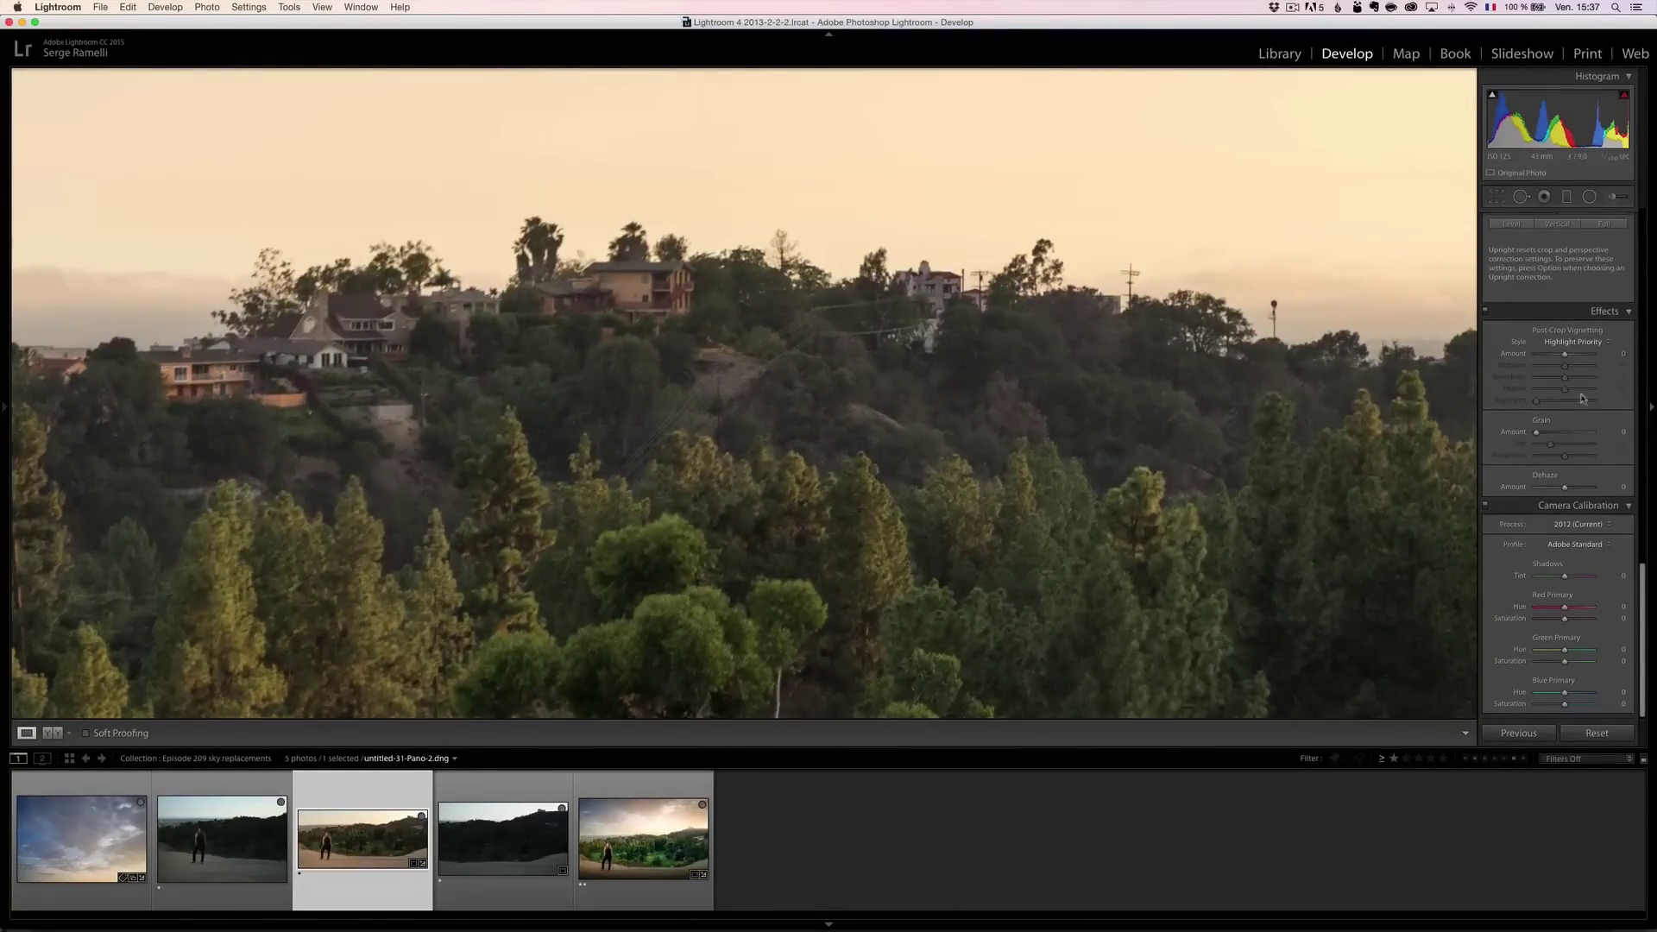
drag(1221, 443, 1343, 270)
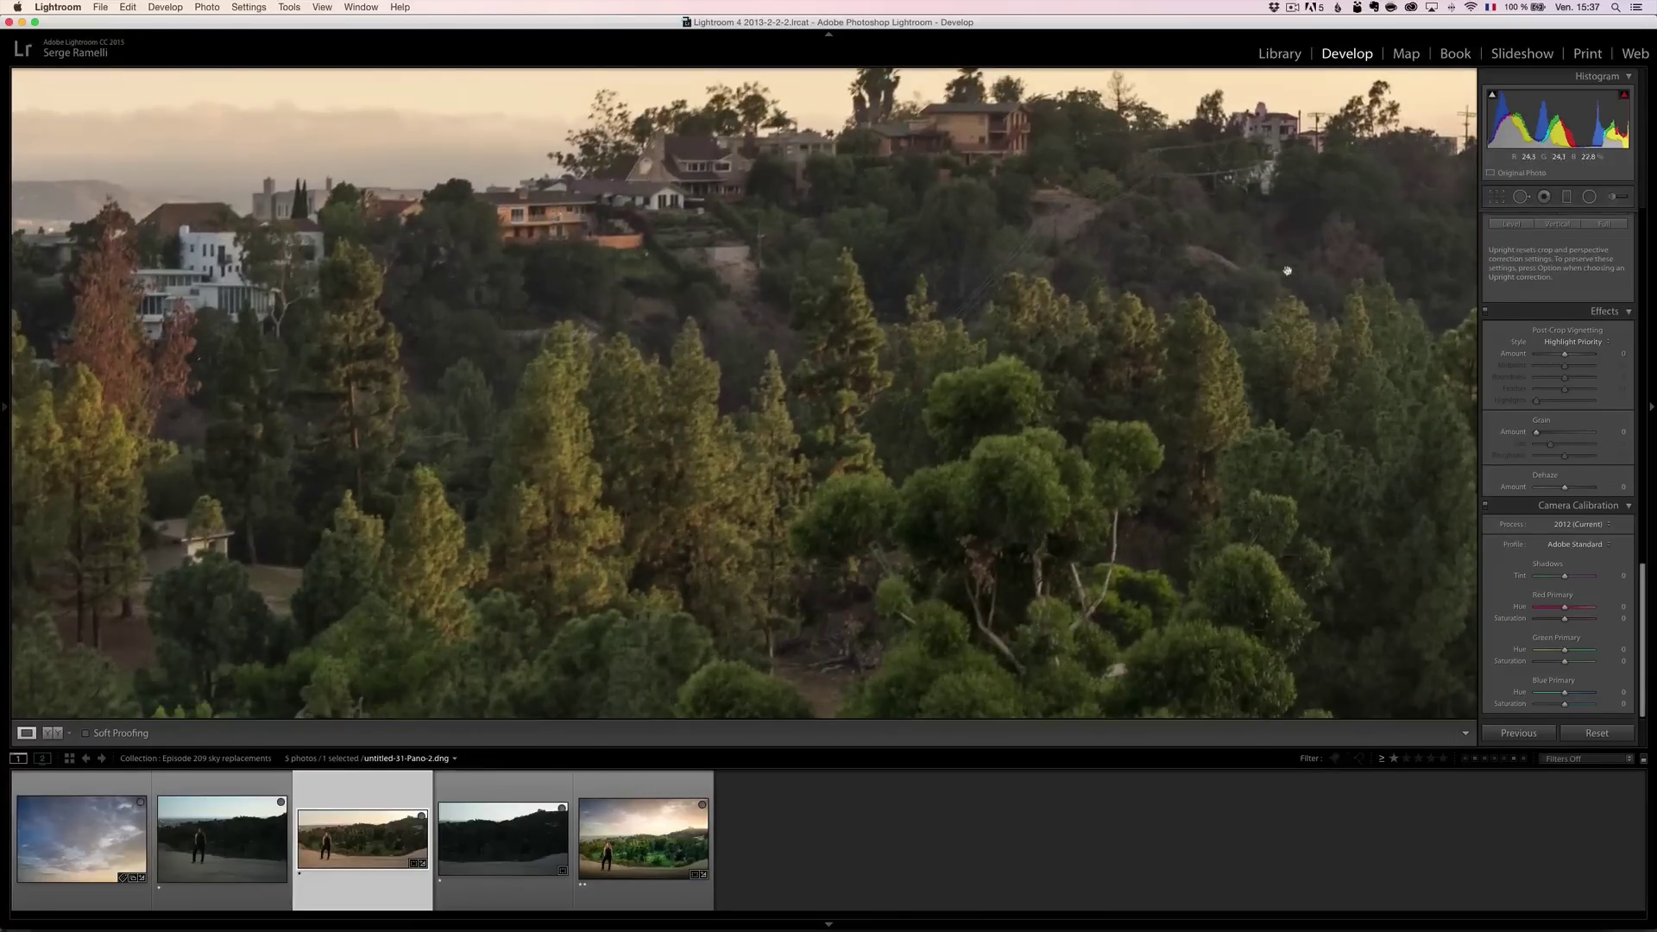
scroll(1082, 418, down, 5)
scroll(1021, 337, left, 5)
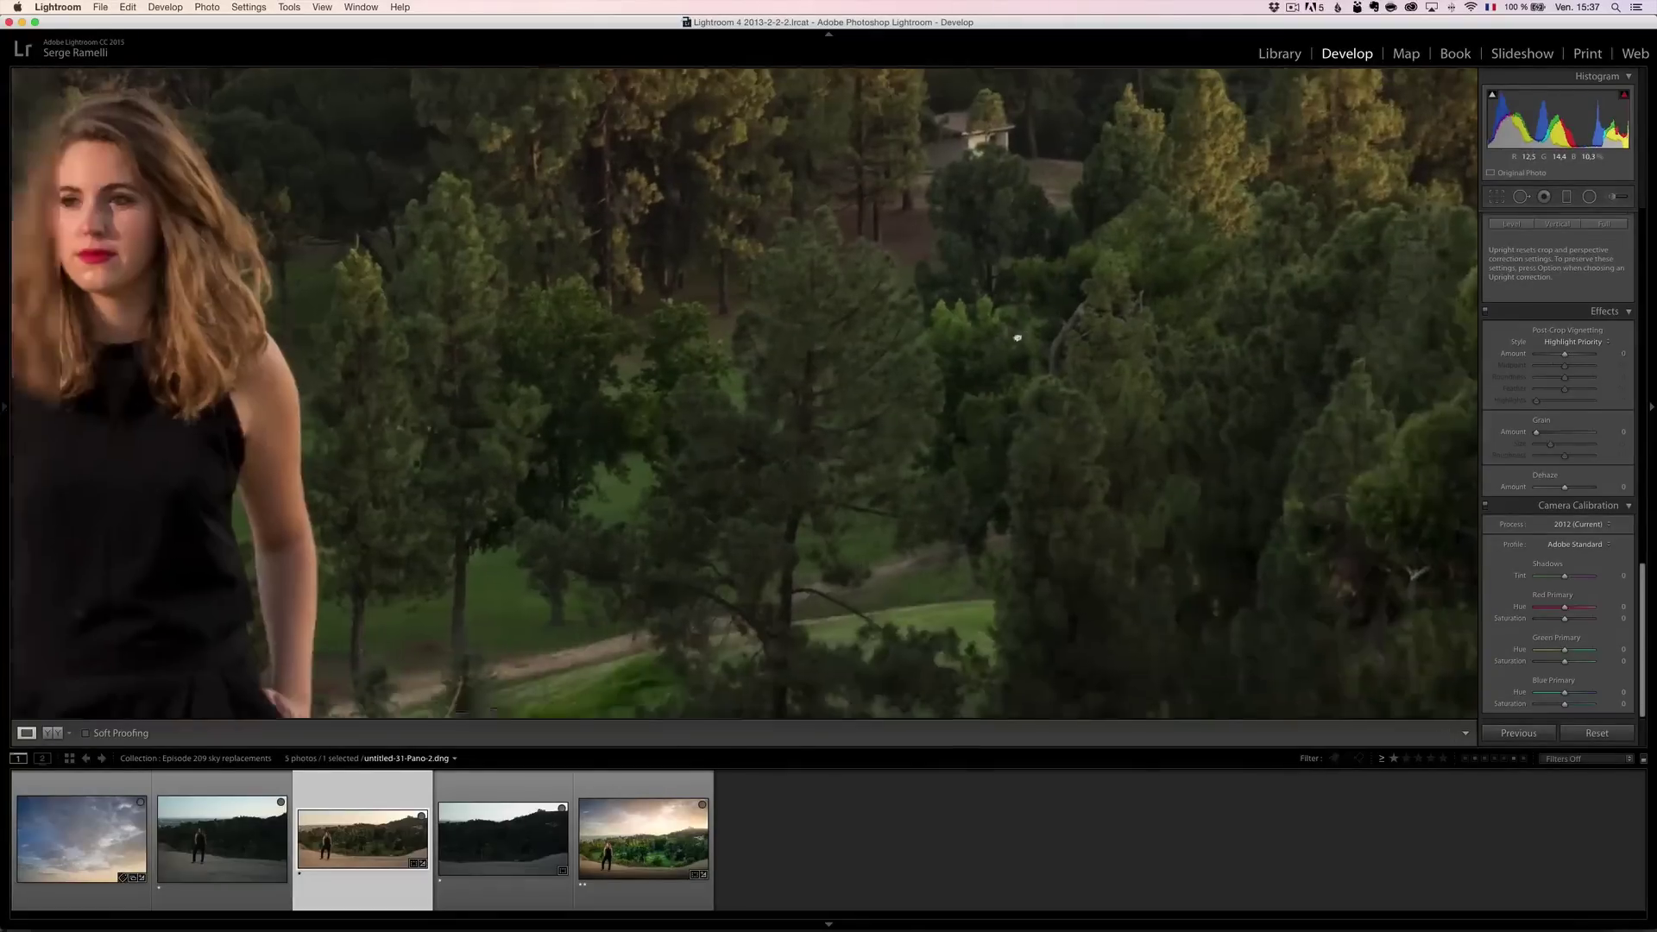
scroll(872, 345, up, 5)
scroll(835, 417, right, 2)
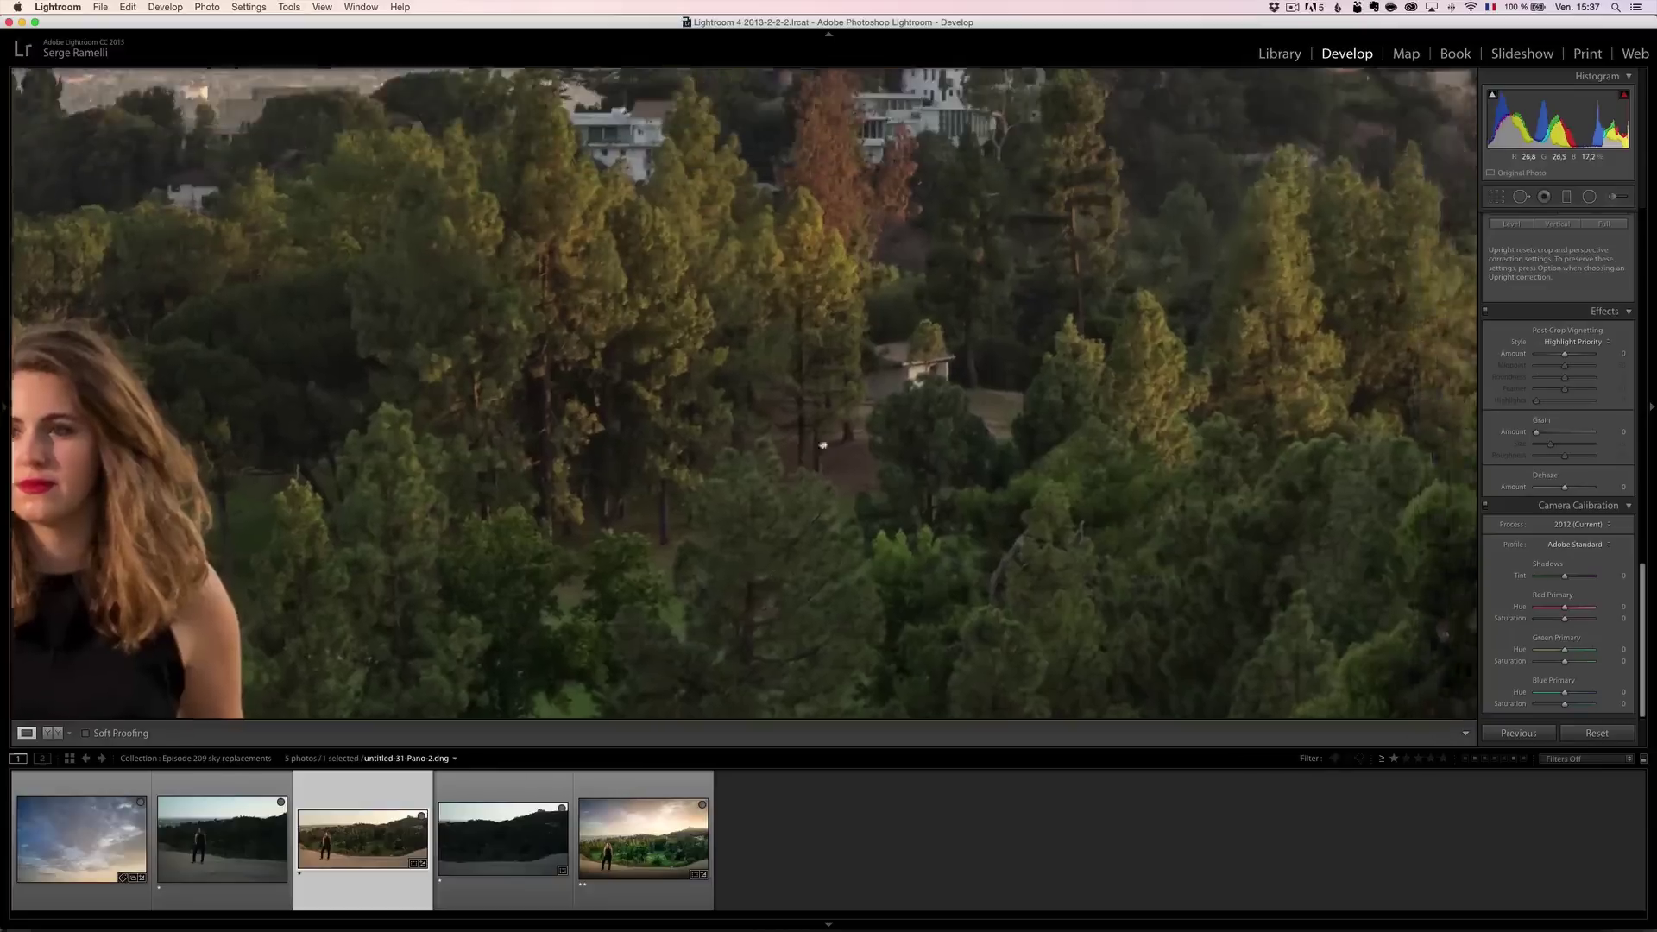
scroll(783, 258, up, 3)
scroll(776, 276, right, 2)
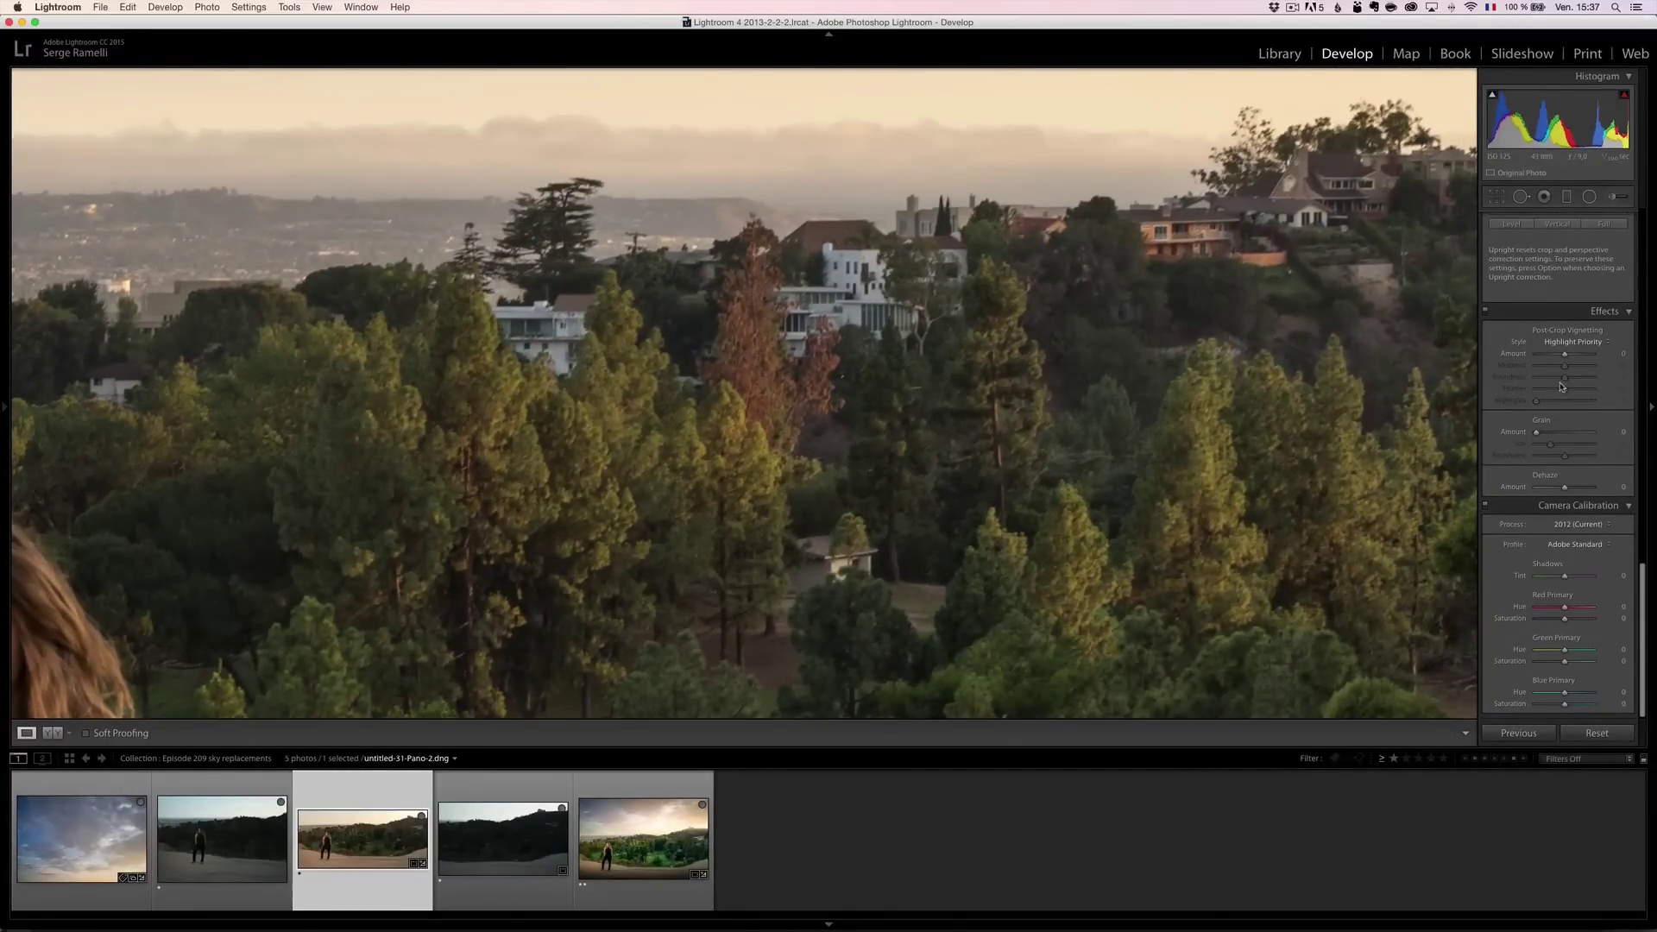
scroll(1562, 385, up, 2)
scroll(1563, 386, up, 5)
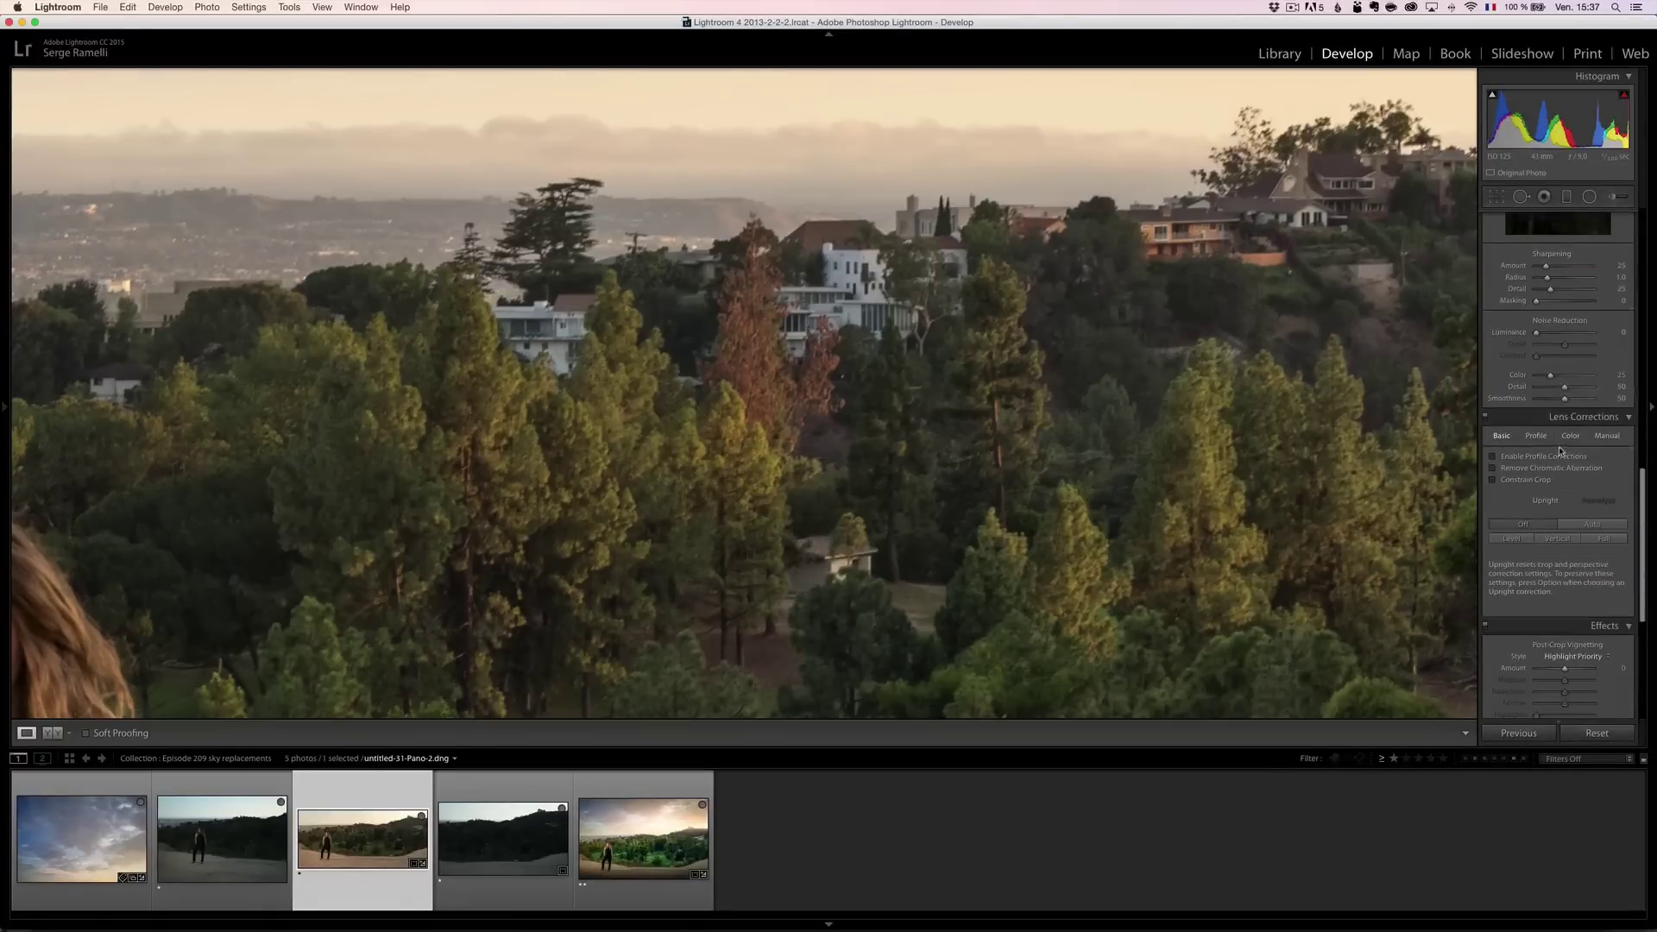
Set Luminance noise reduction to 59 and sharpening Amount to 73.
scroll(1562, 449, up, 1)
drag(1547, 396, 1561, 398)
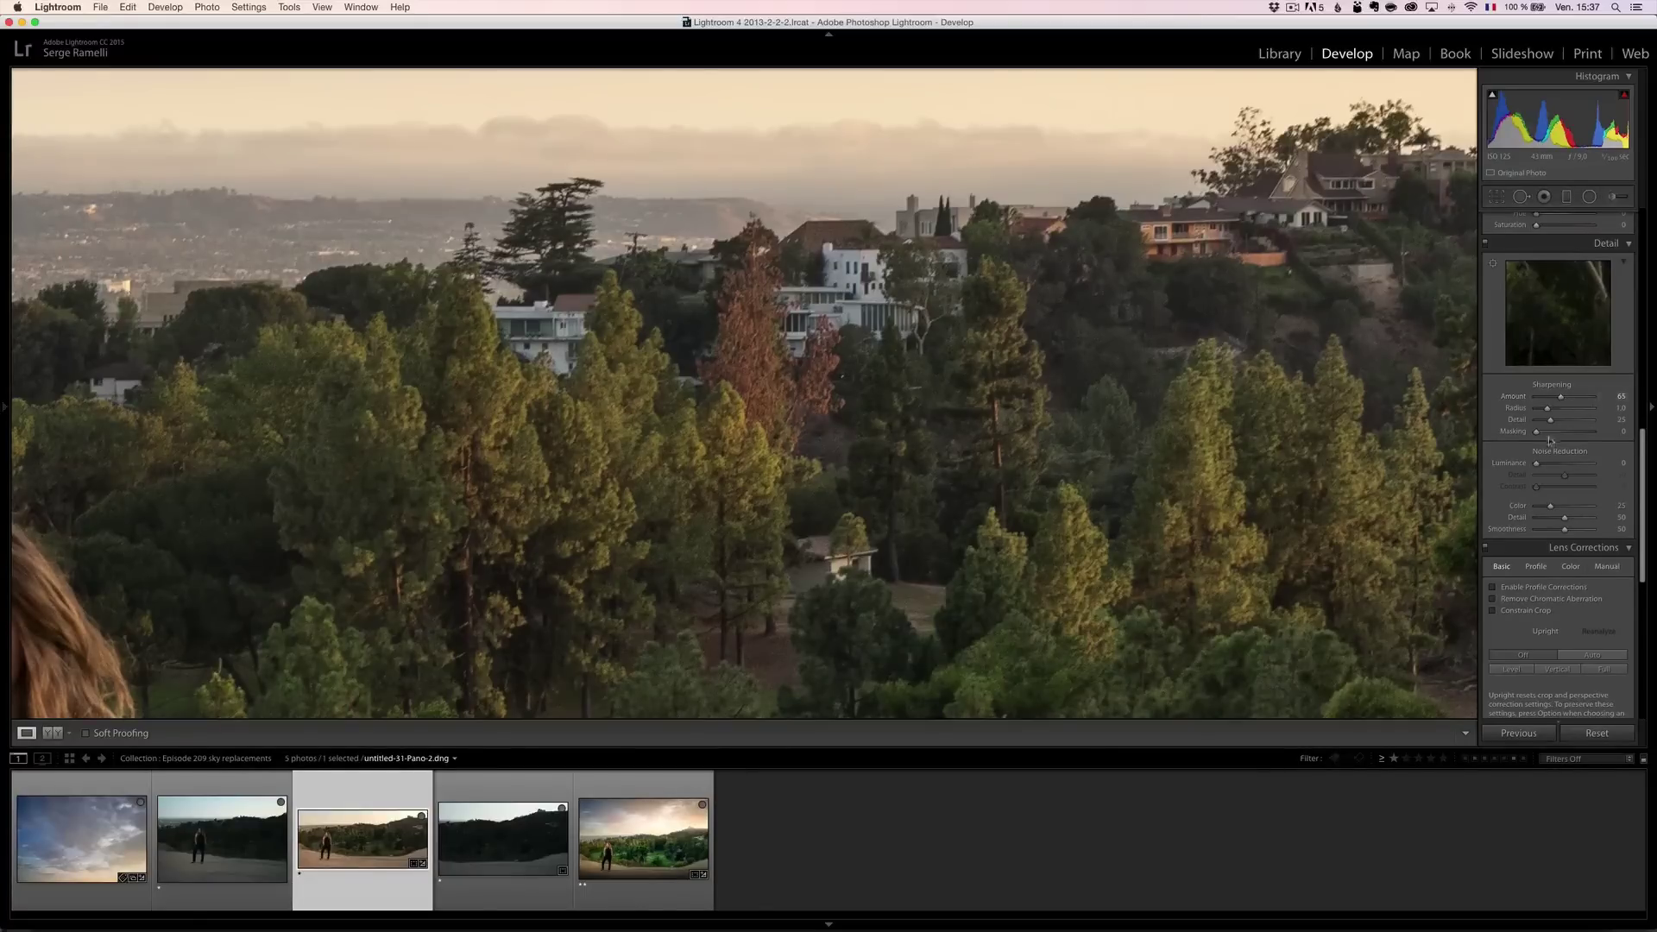
drag(1541, 467, 1548, 467)
drag(1563, 400, 1566, 400)
Set sharpening Masking to 34, then enable Profile Corrections and Remove Chromatic Aberration.
key(i)
key(i)
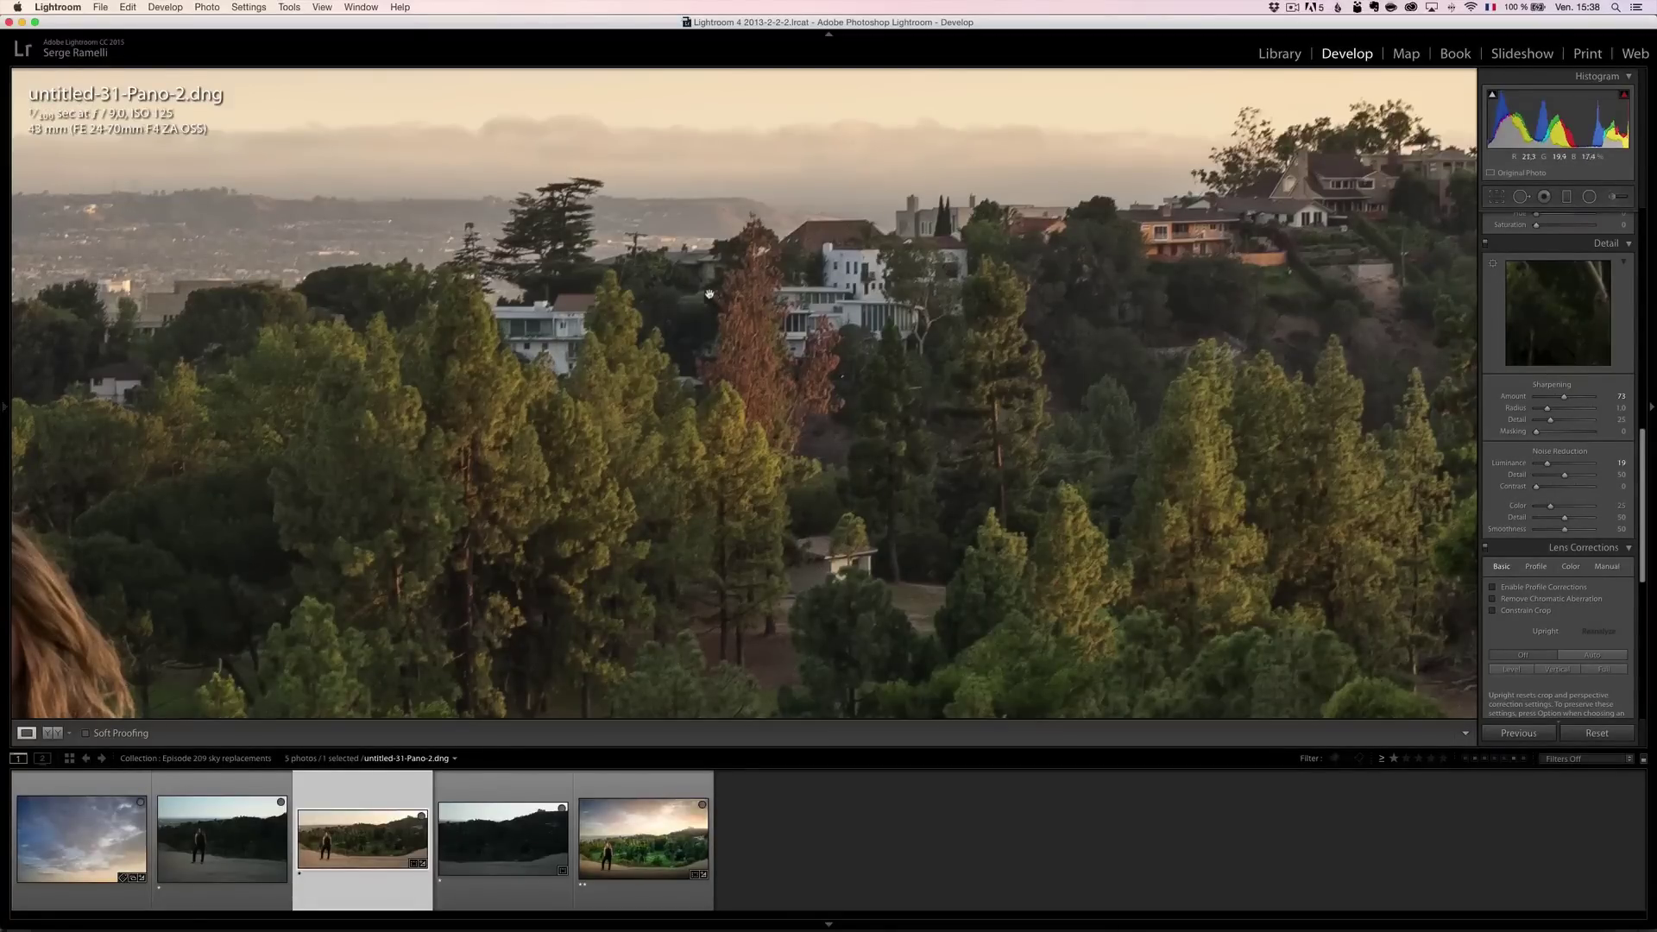
key(i)
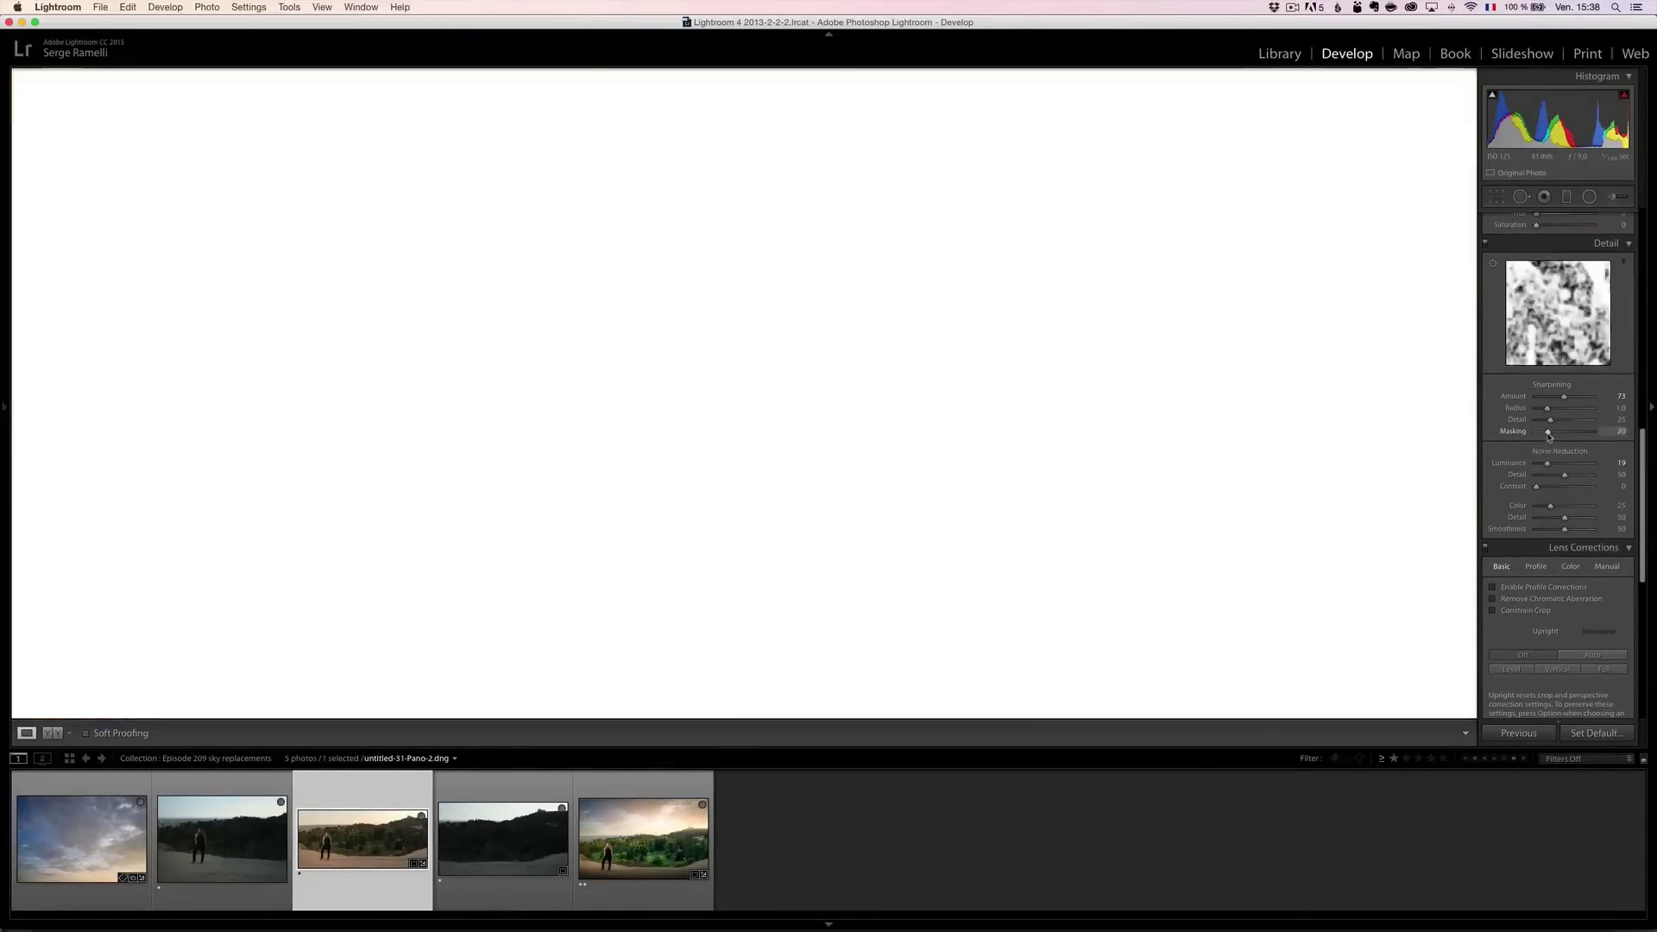
drag(1538, 436, 1565, 438)
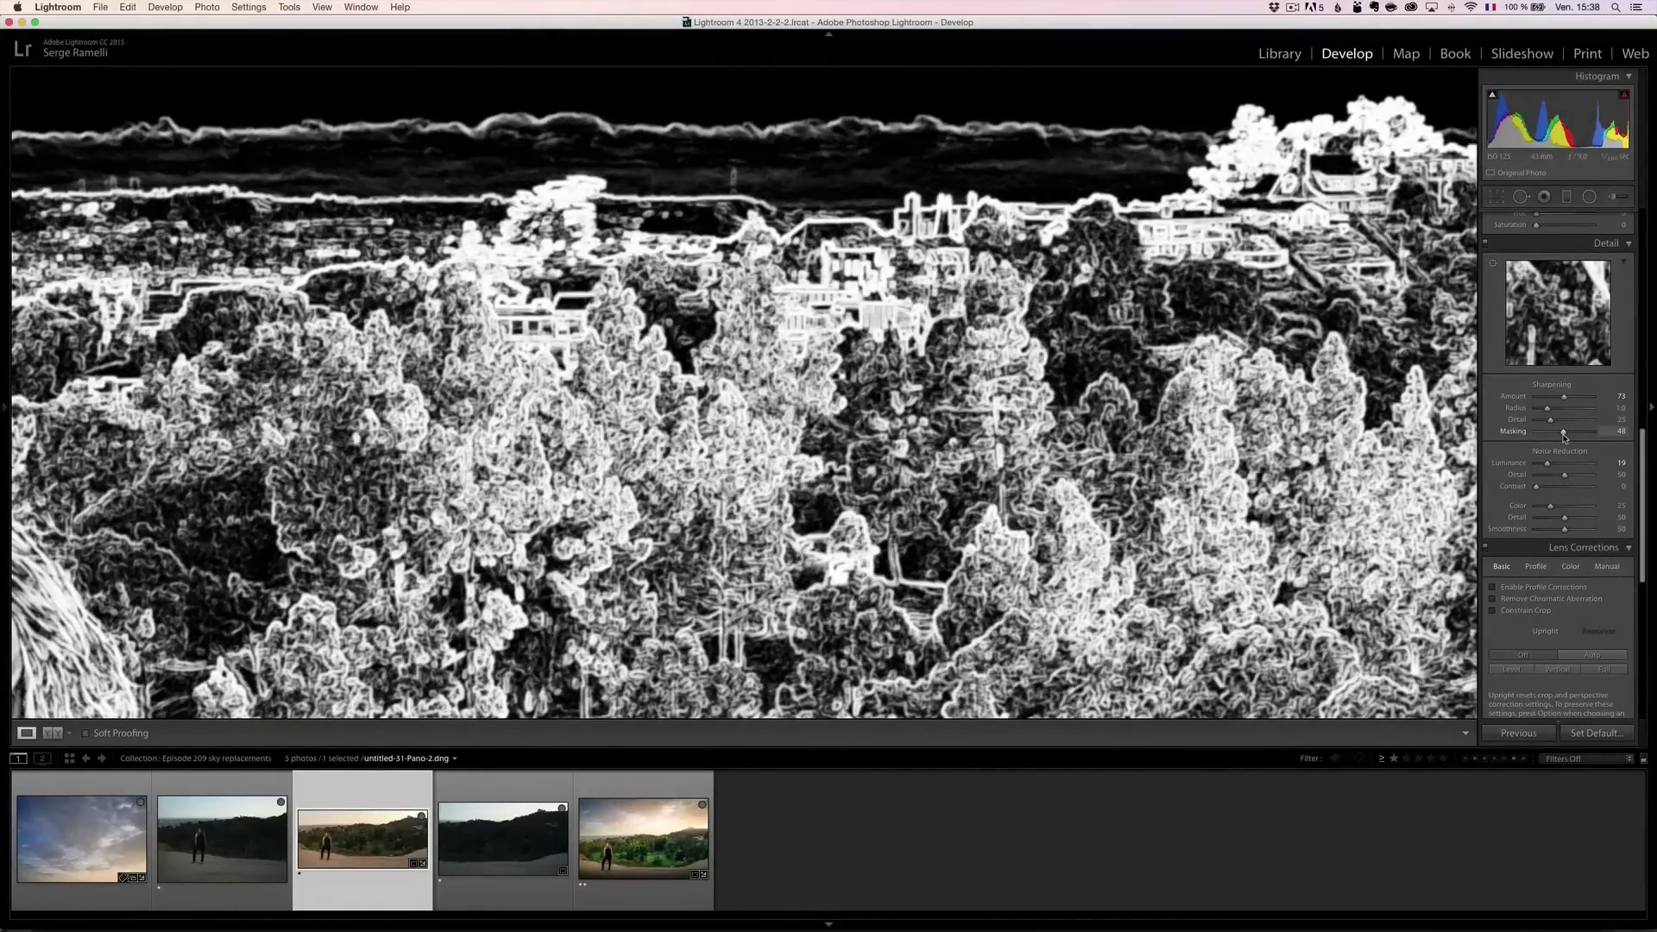
drag(1565, 438, 1554, 438)
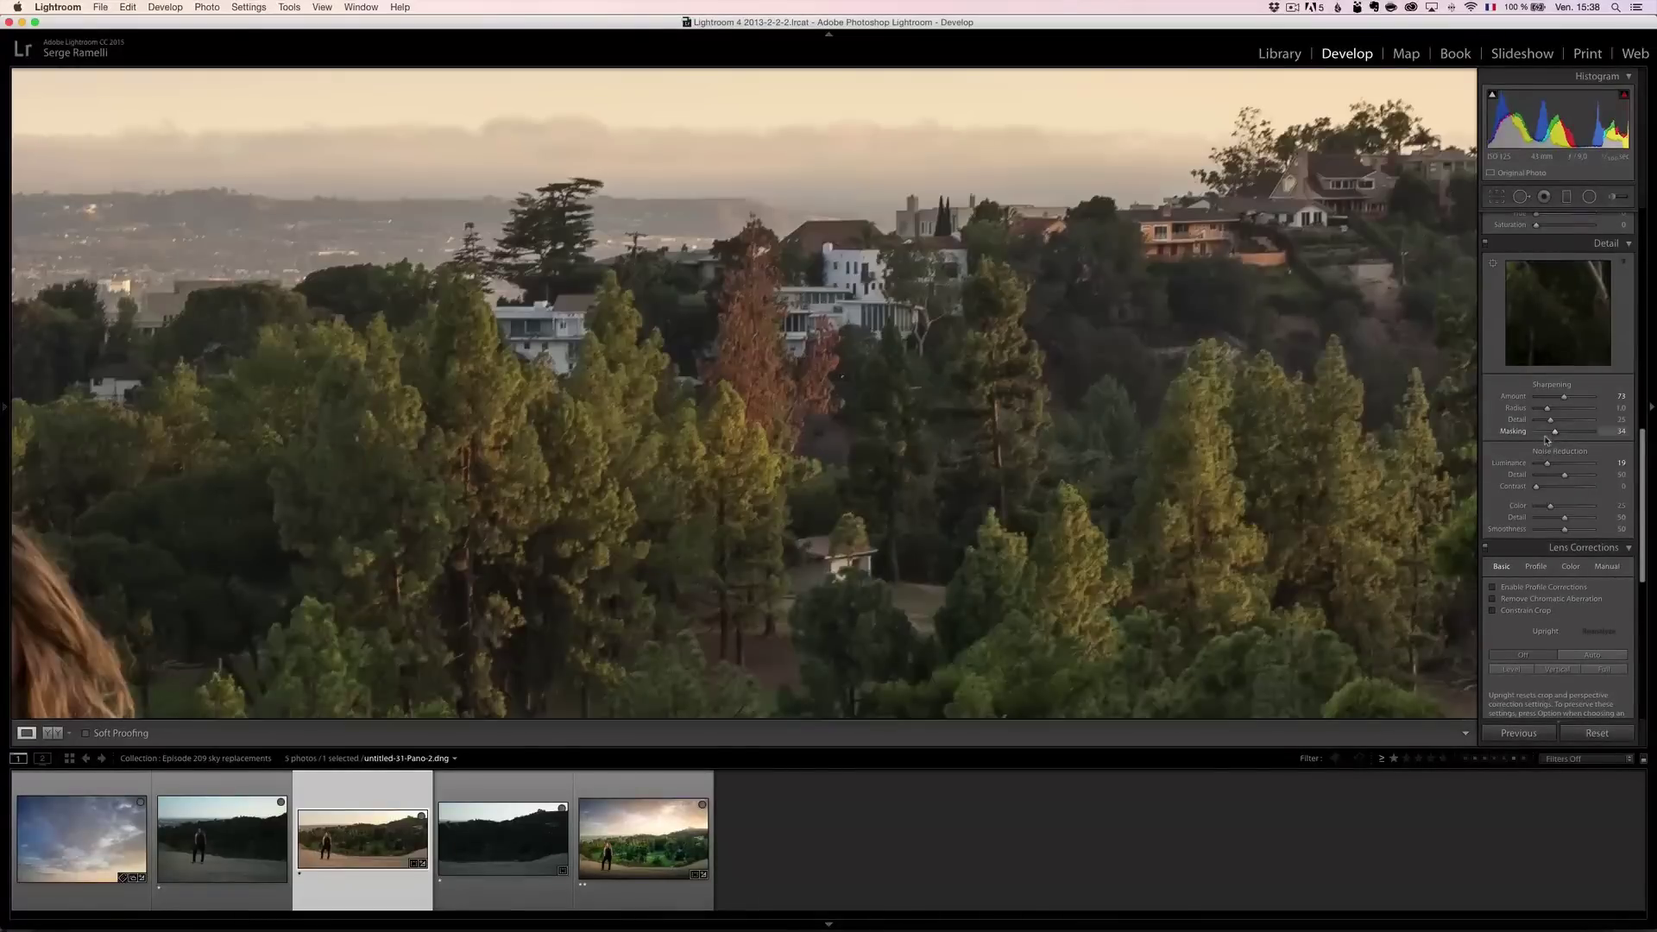
click(681, 416)
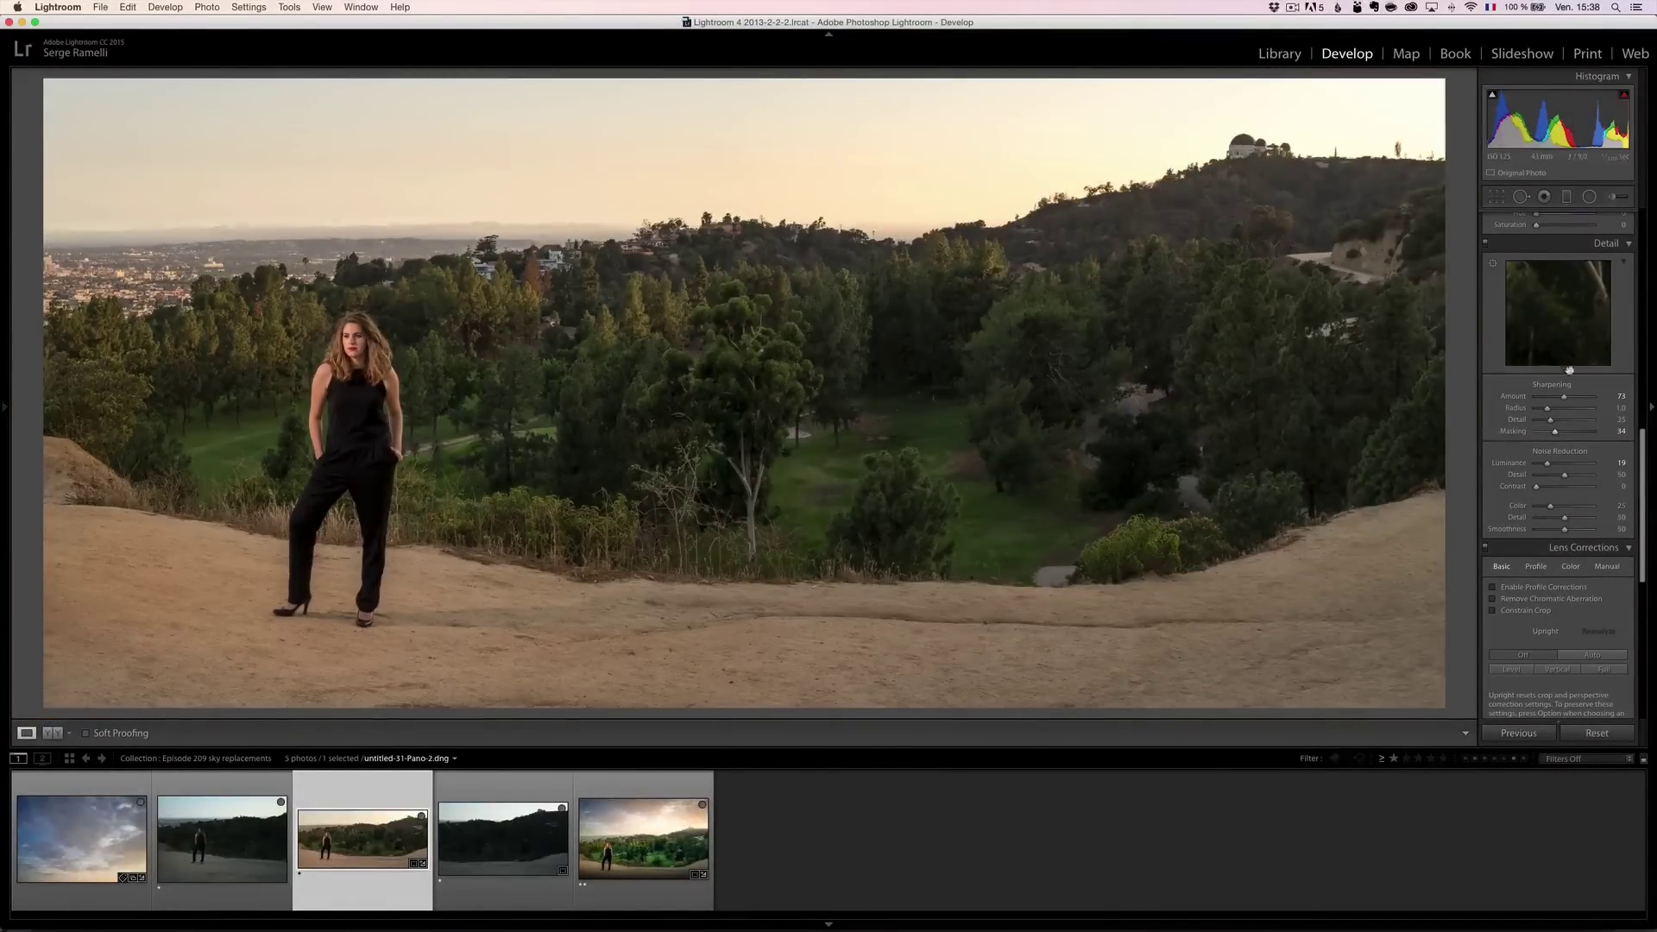
click(1550, 589)
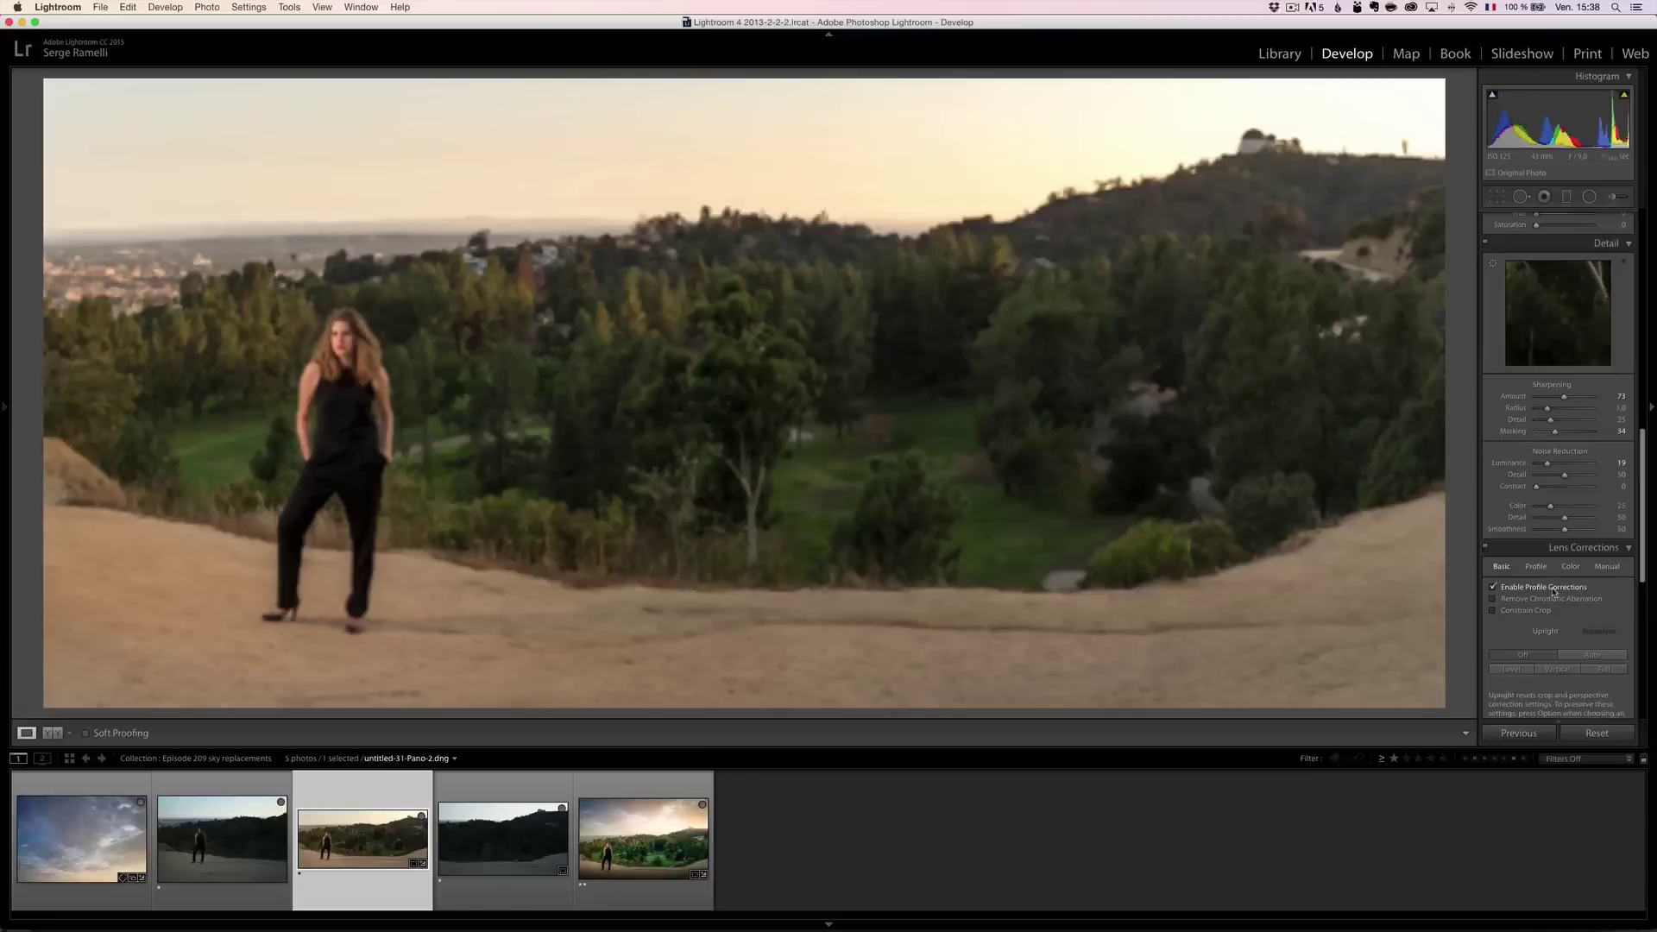
click(1559, 599)
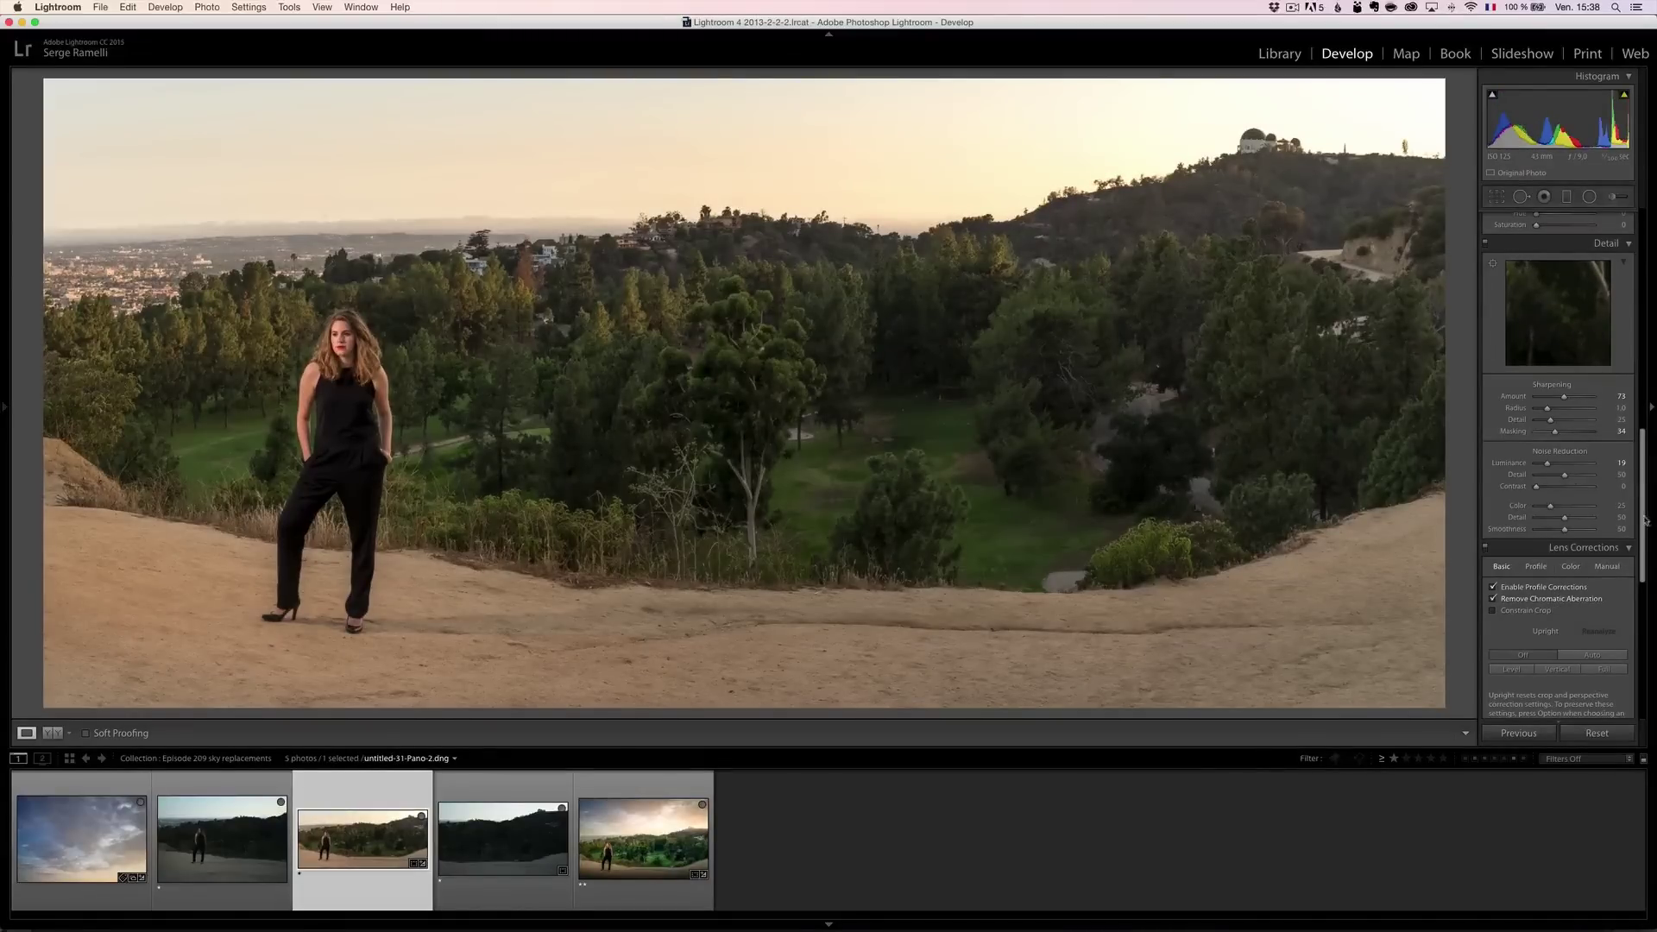
Send untitled-31-Pano-2 from the filmstrip to Photoshop via Edit In > Open as Smart Object.
drag(1645, 521, 1649, 279)
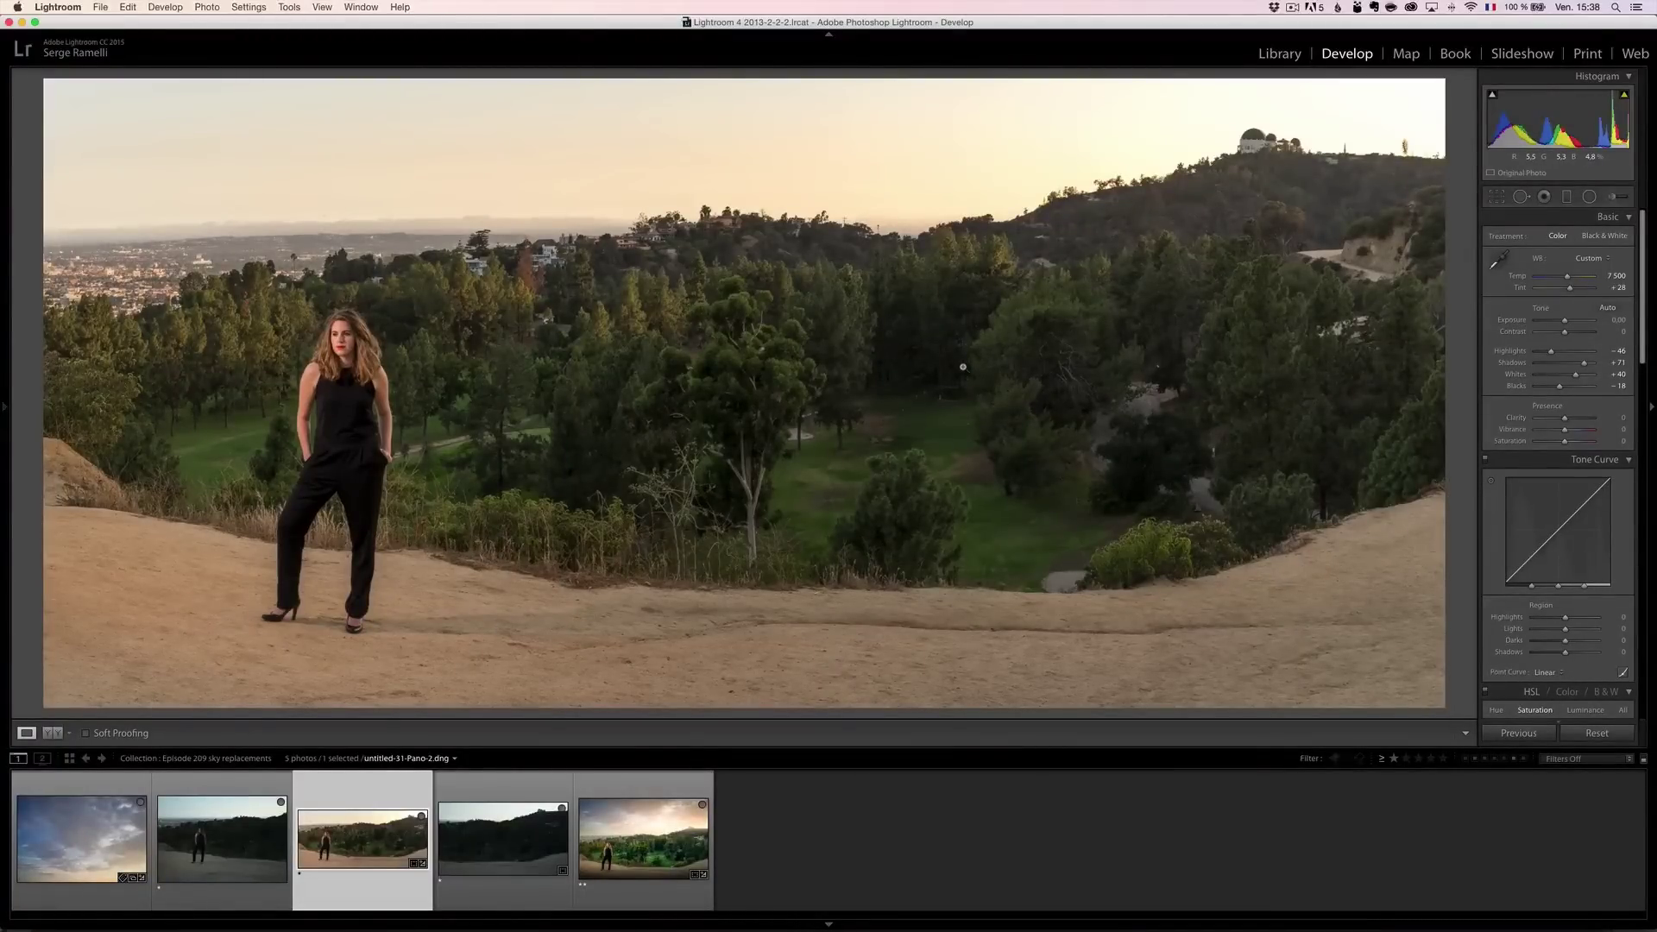
click(372, 837)
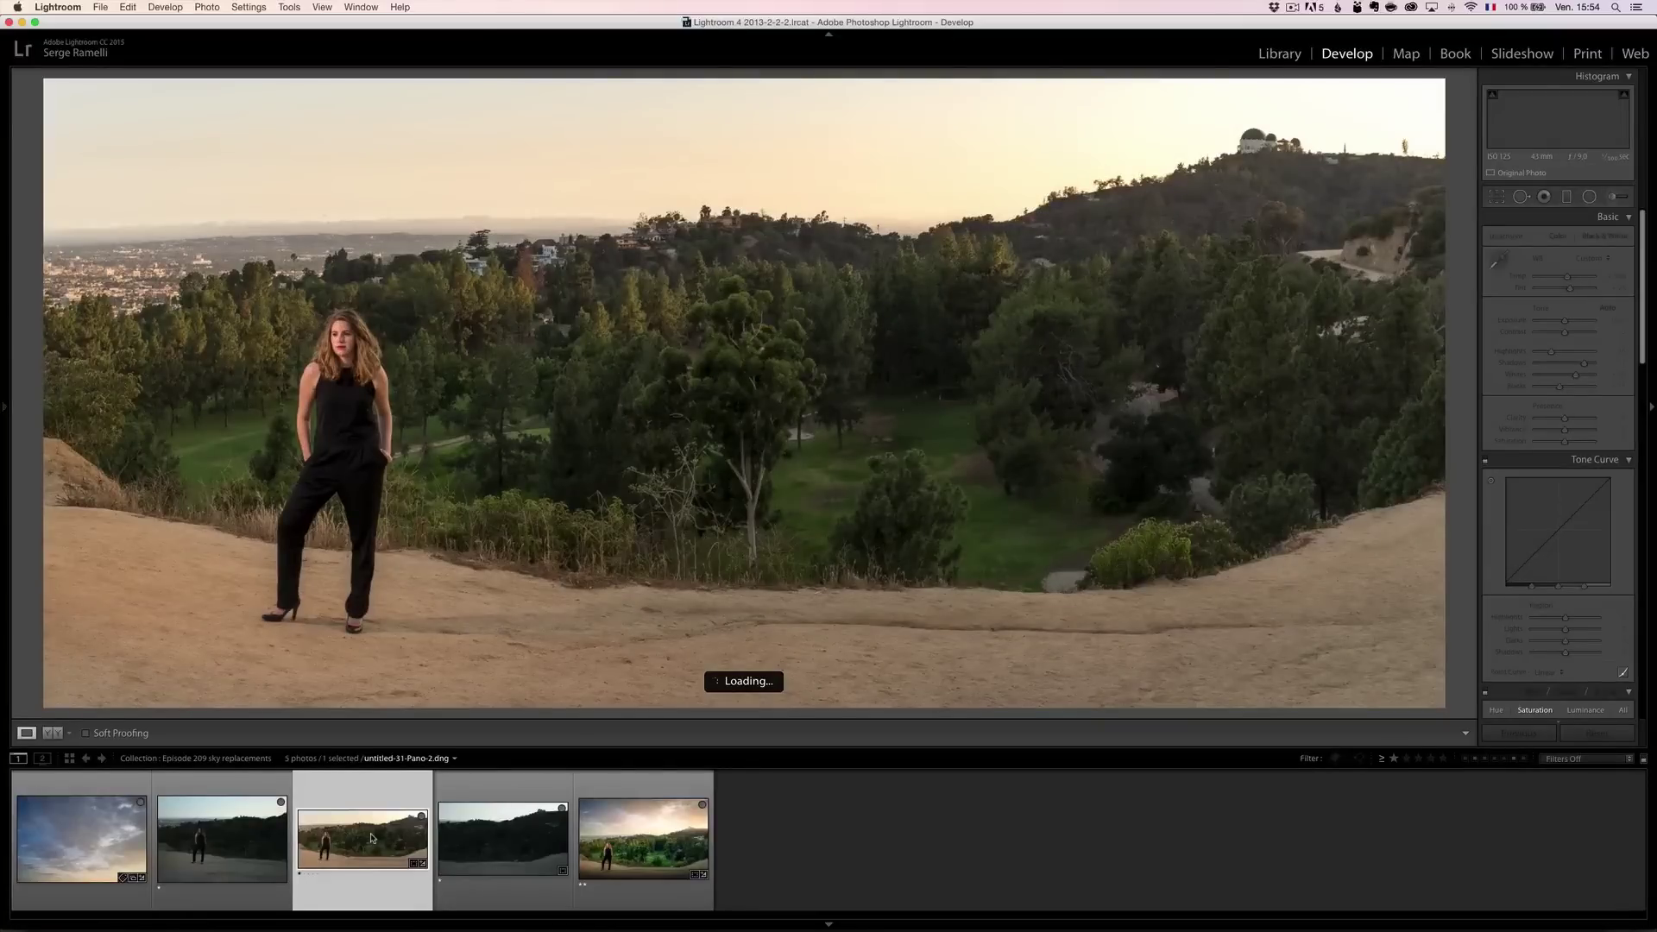
right_click(373, 836)
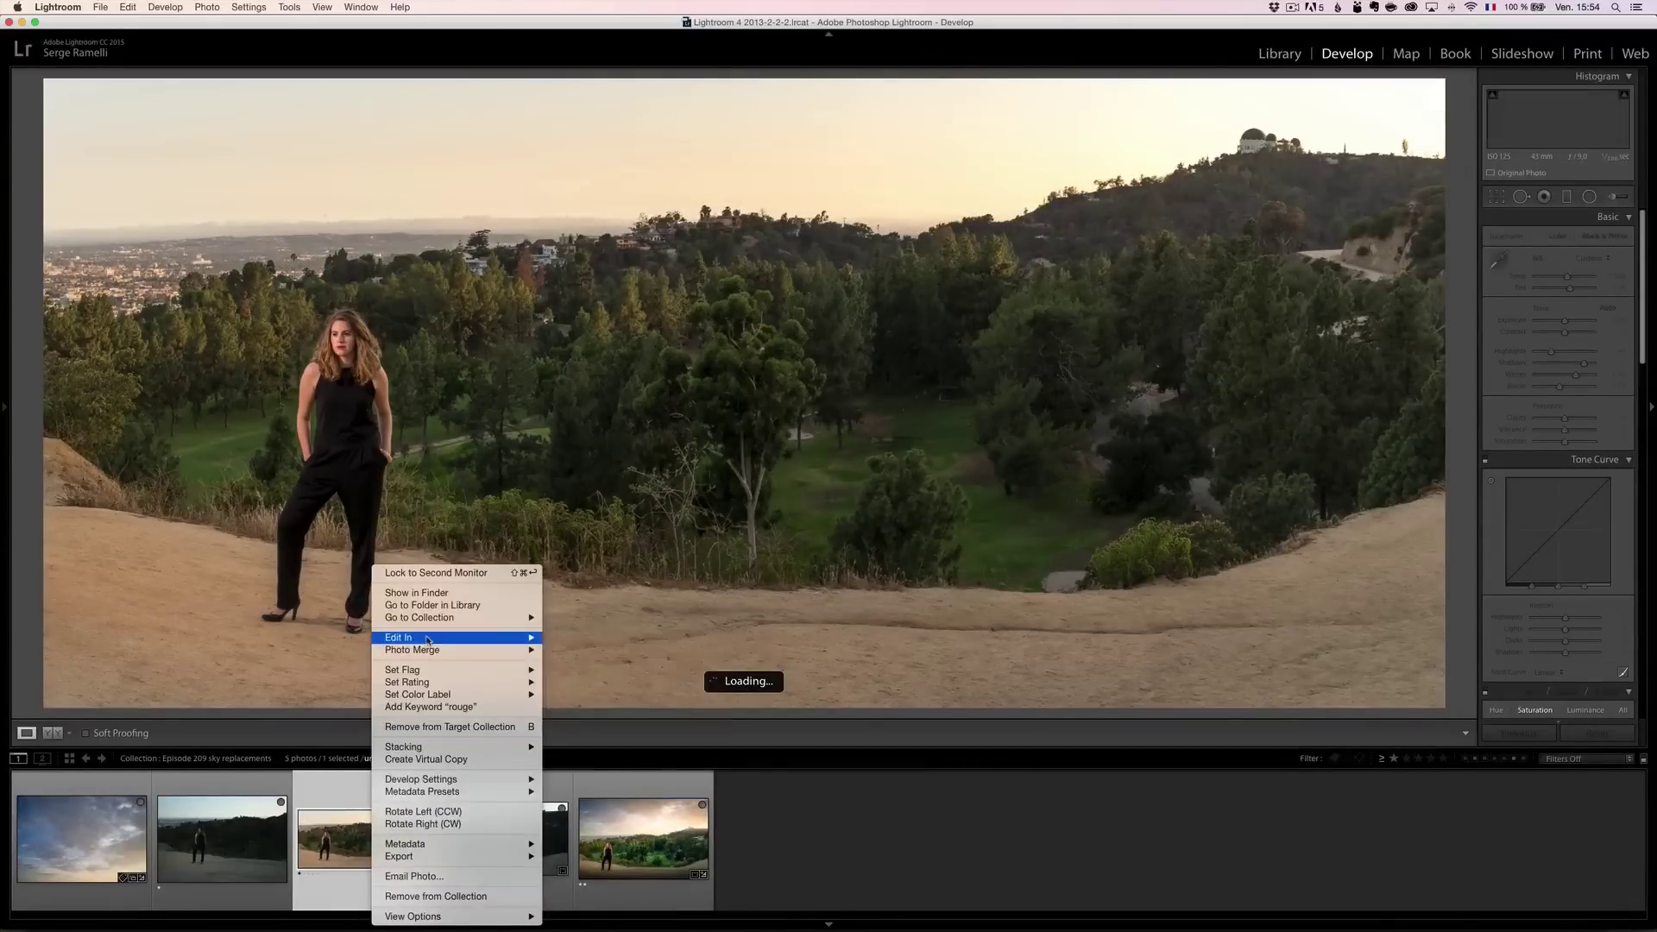
mouse_move(483, 637)
click(688, 691)
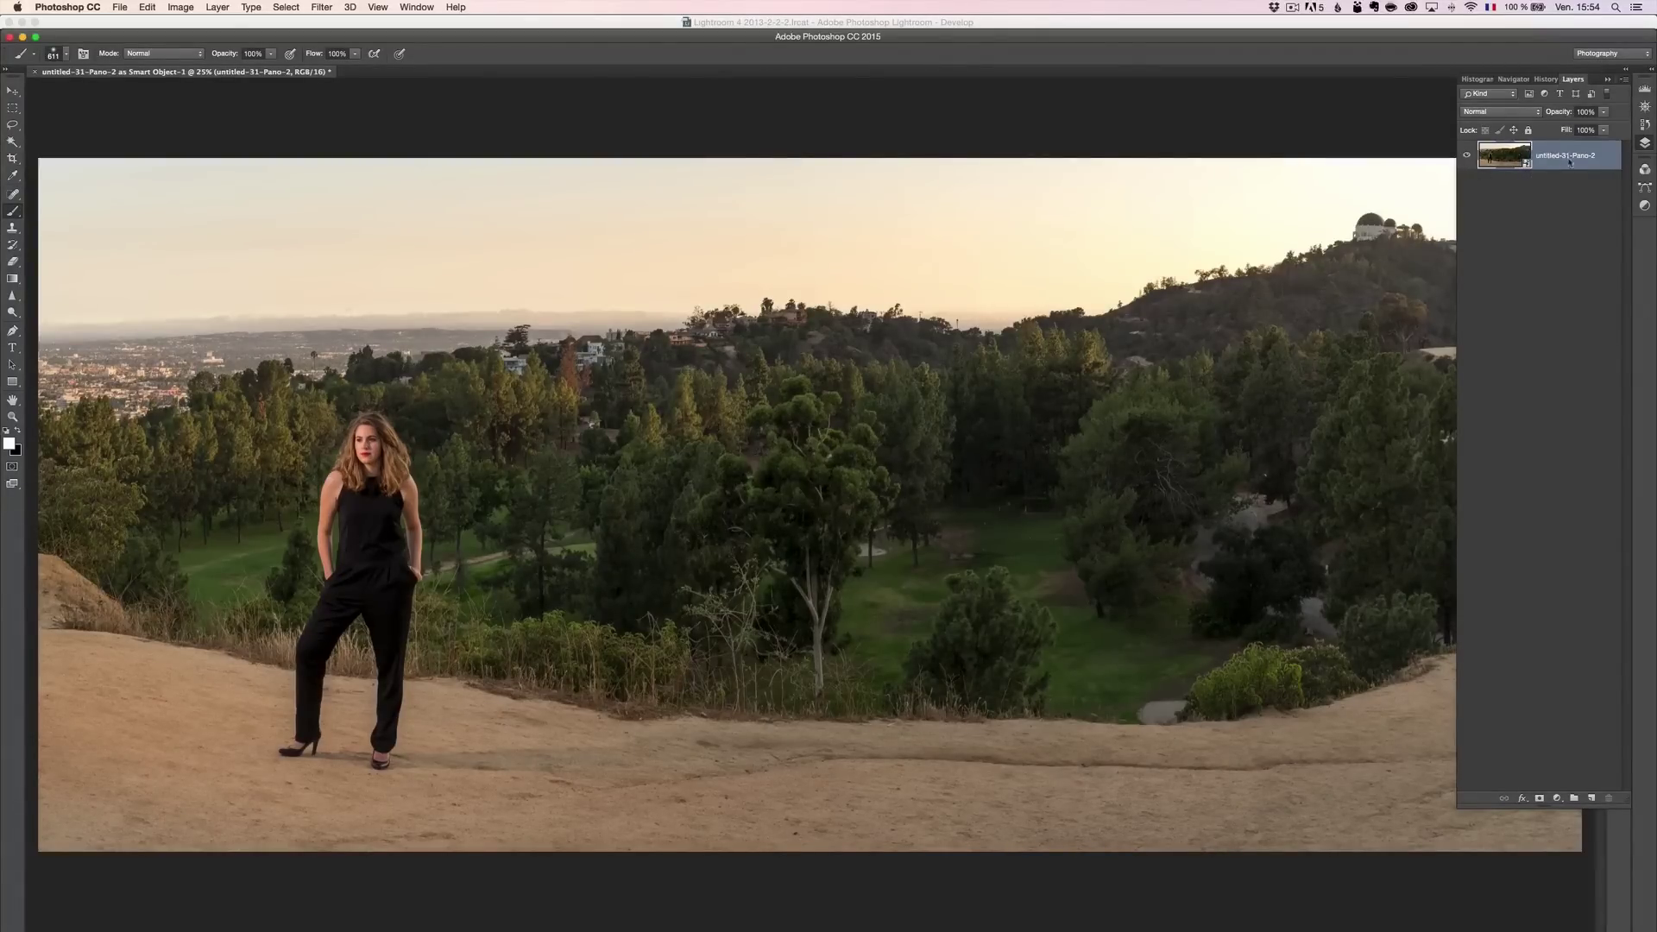
Inspect the panorama smart object's Camera Raw settings, cancel without changes, zoom out and return to Lightroom.
double_click(1504, 158)
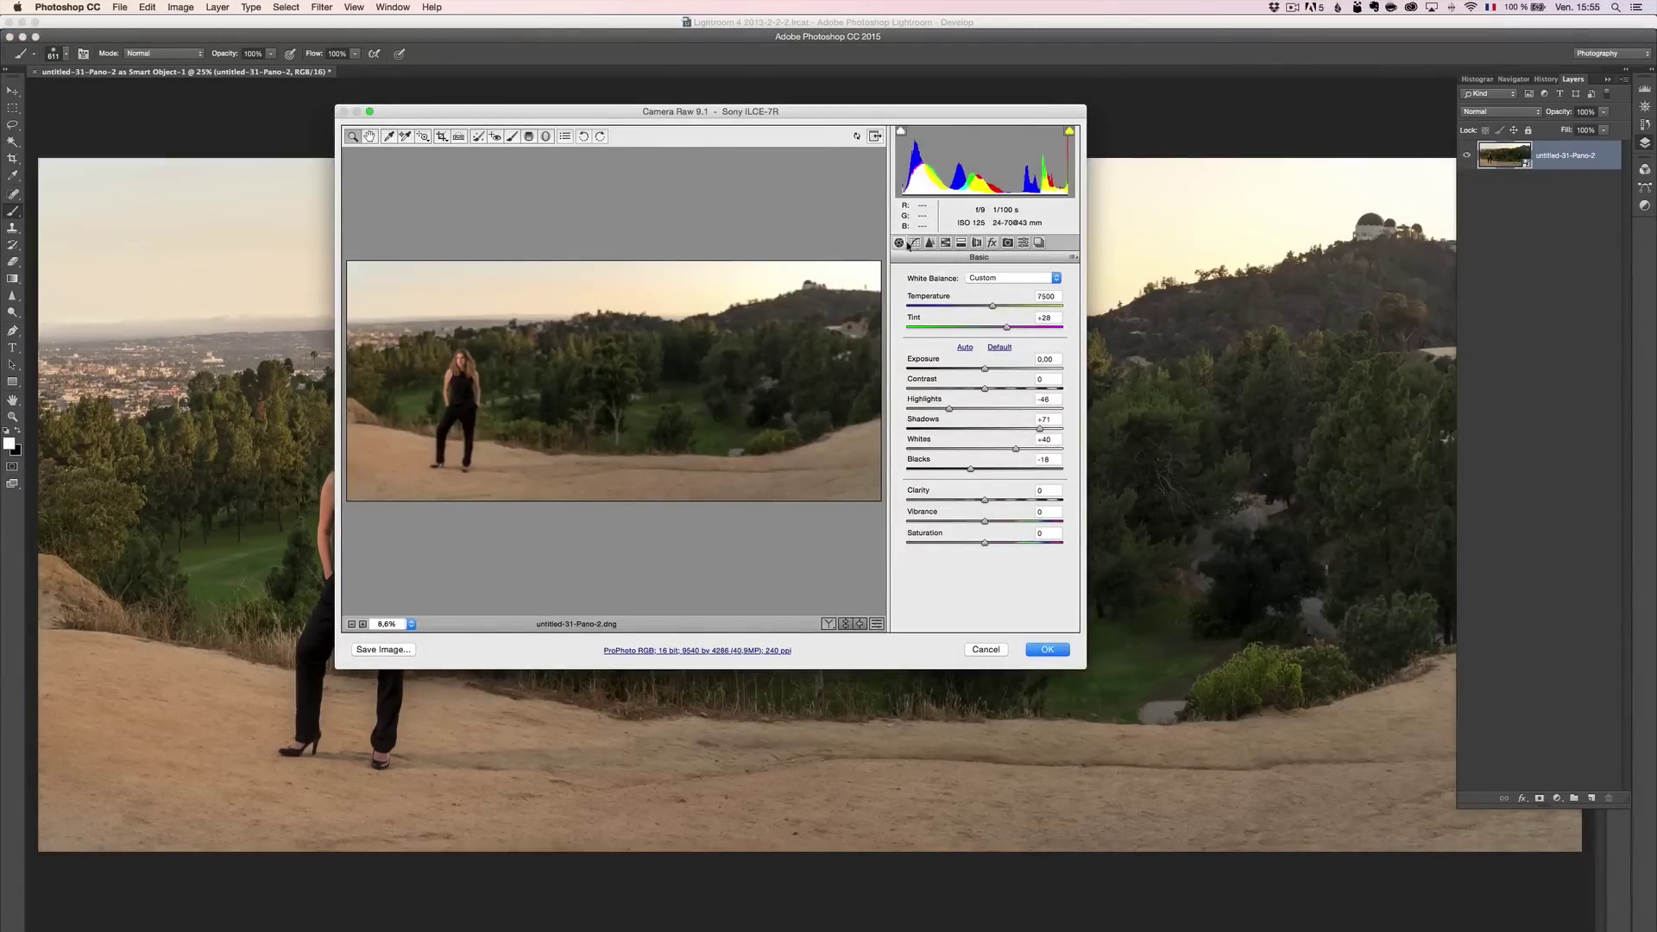
click(985, 650)
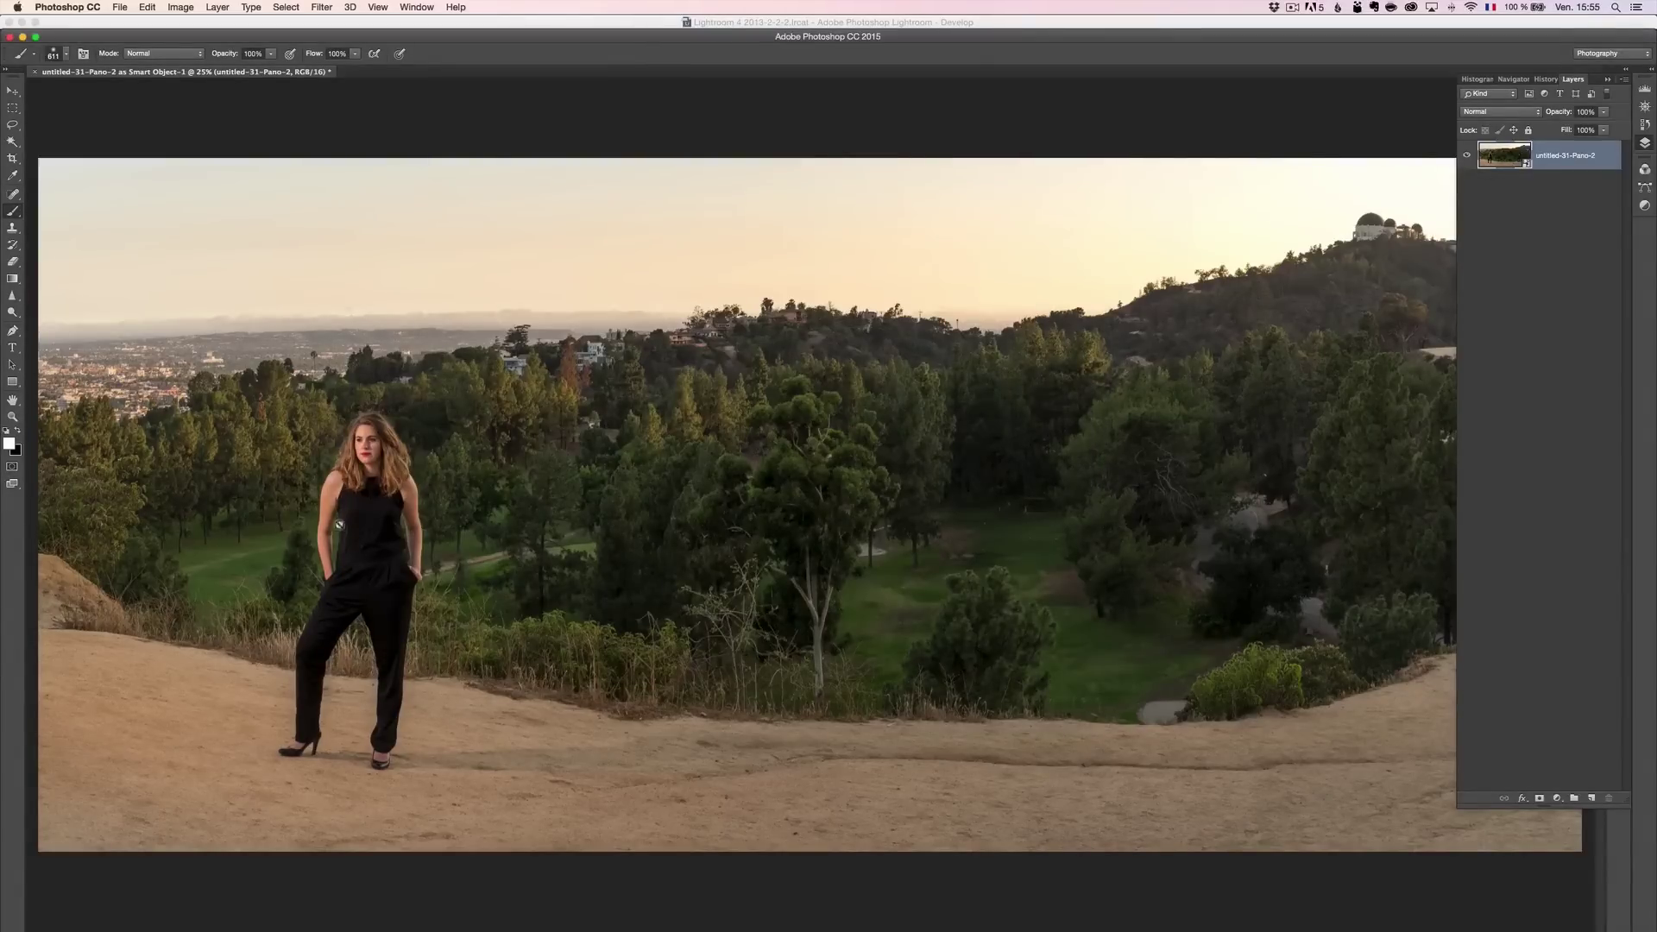
key(z)
key(super+minus)
key(super+Tab)
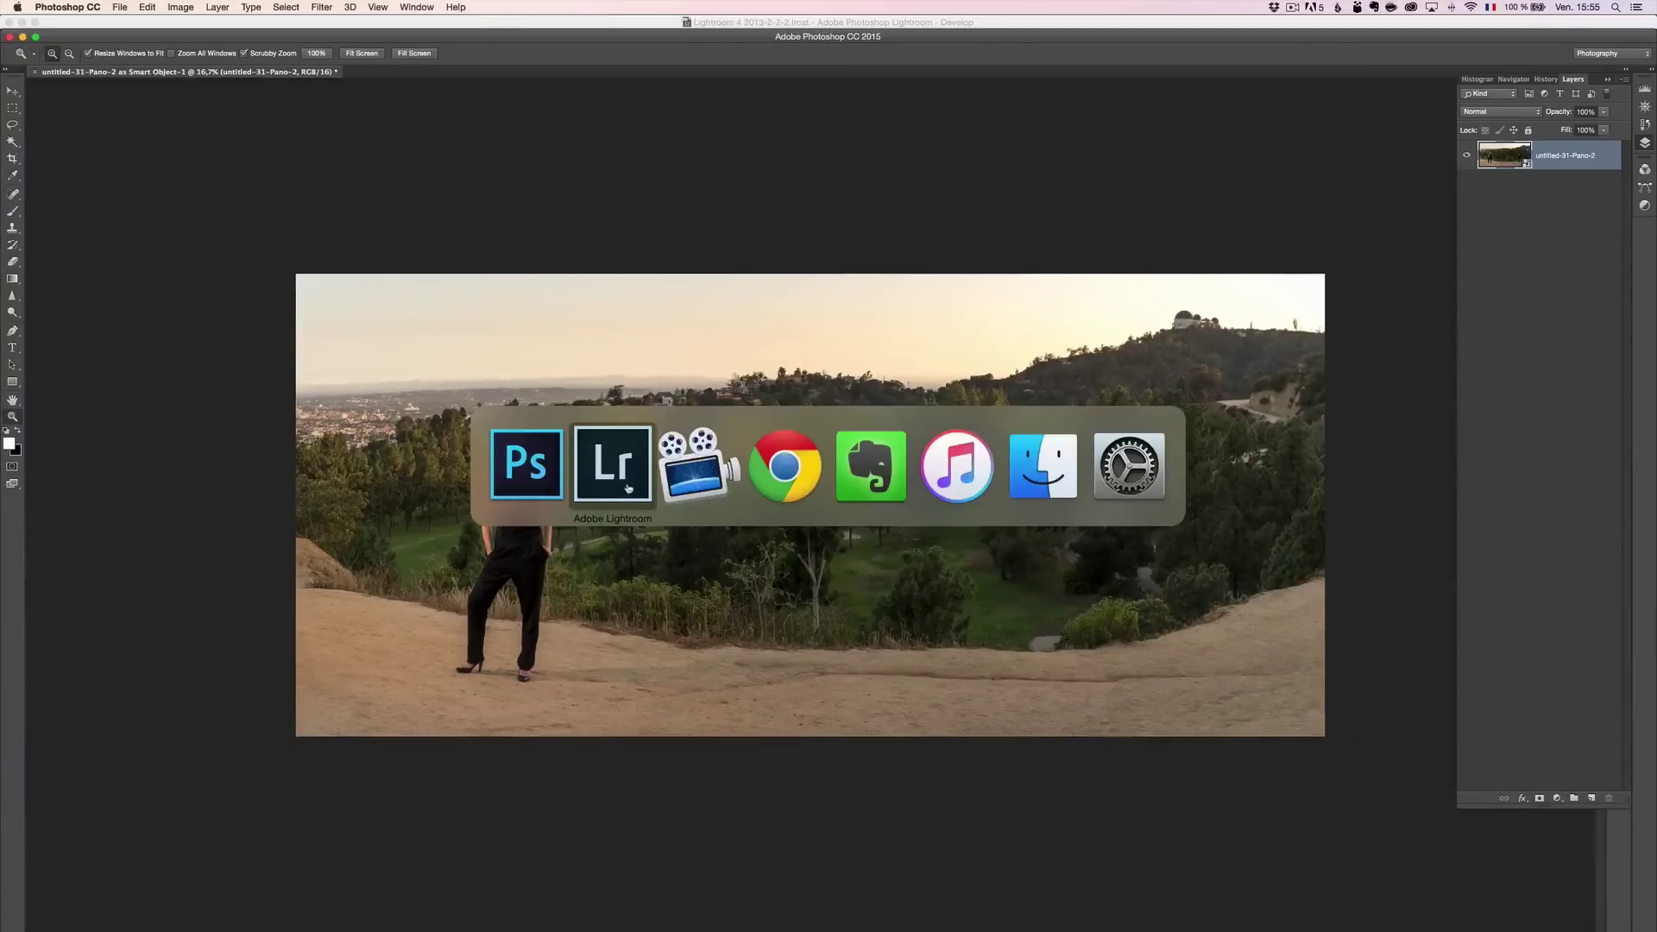
click(628, 488)
Send the cloudy sky photo untitled-16.ARW to Photoshop with Edit In > Open as Smart Object.
click(109, 848)
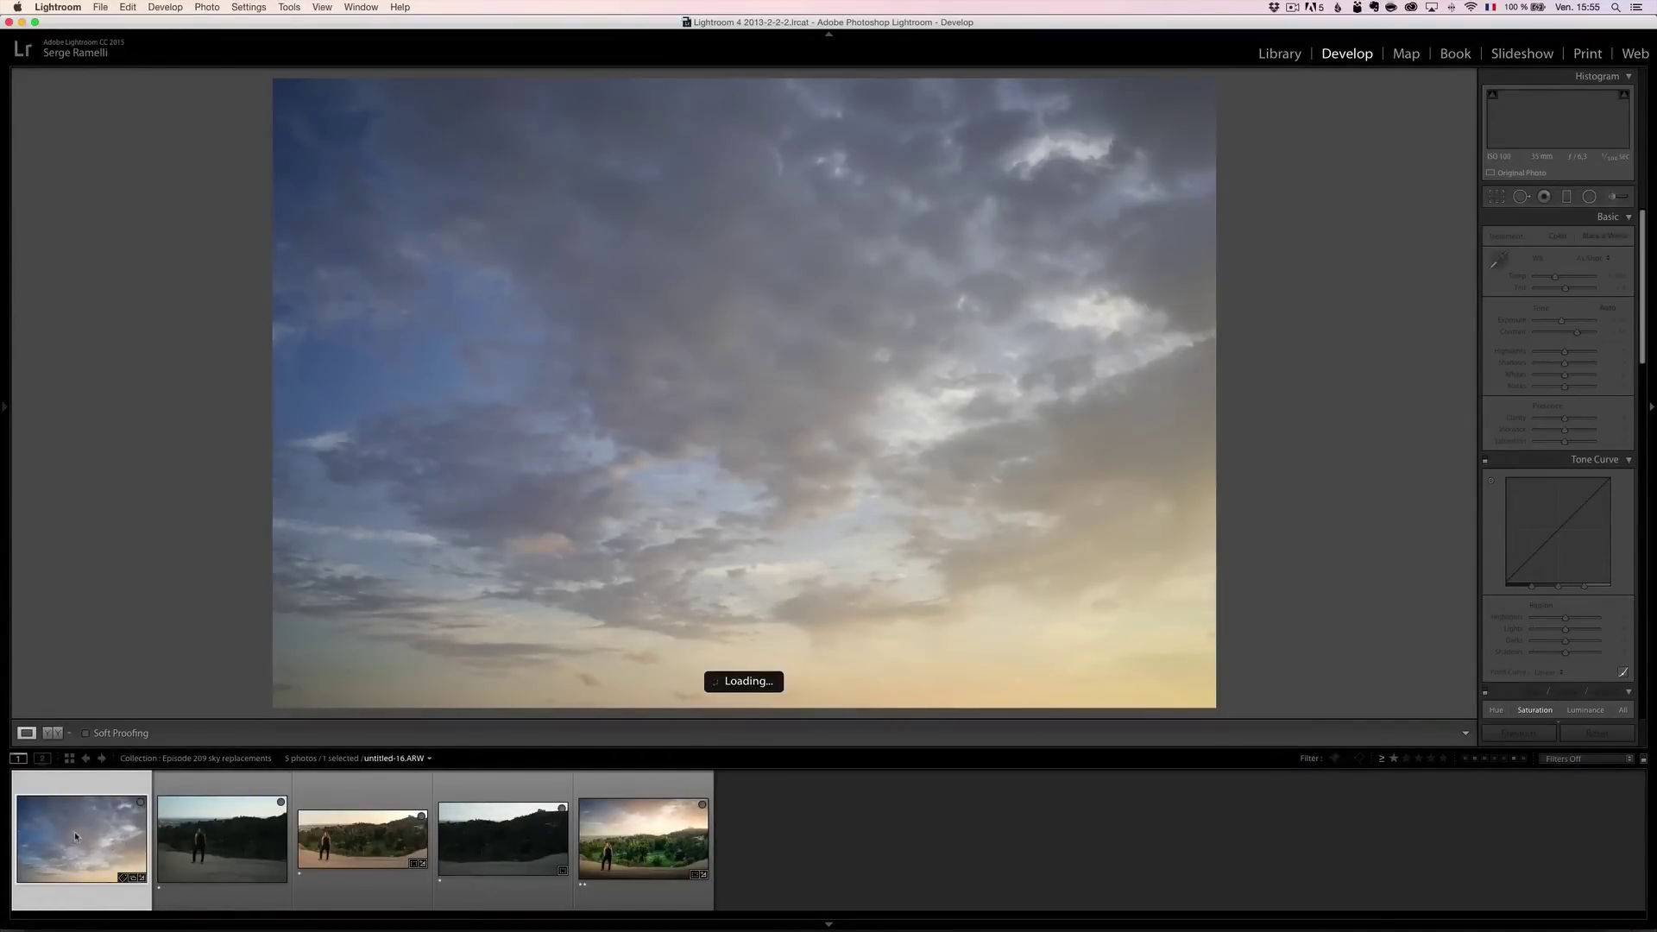
right_click(74, 831)
mouse_move(135, 638)
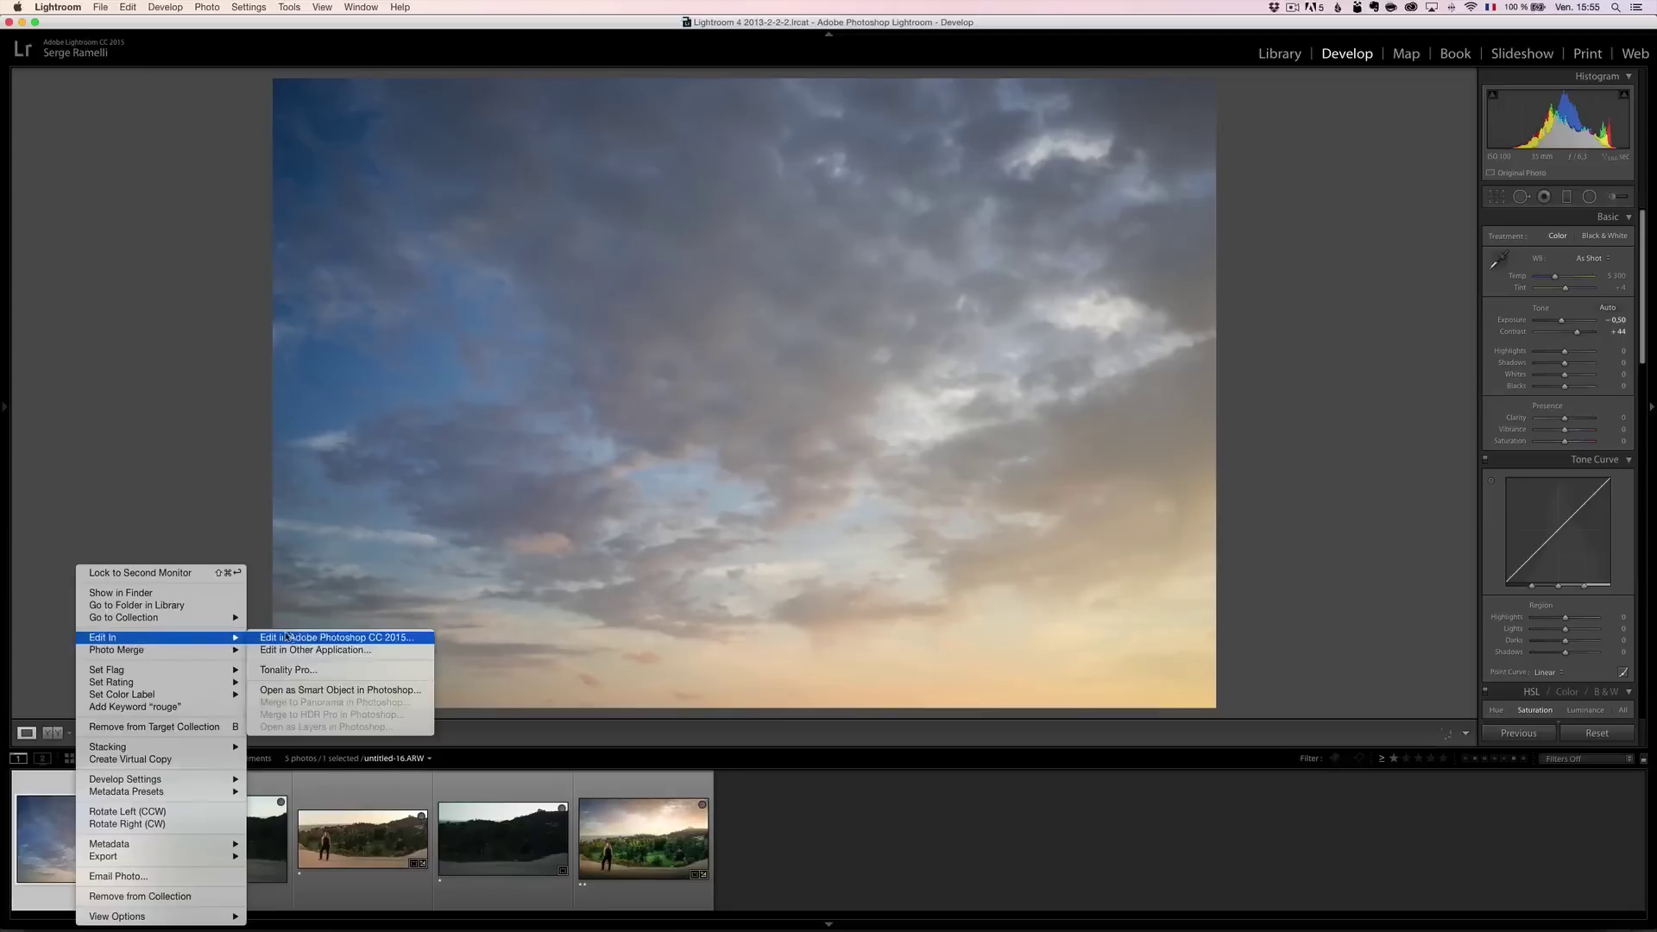
click(361, 690)
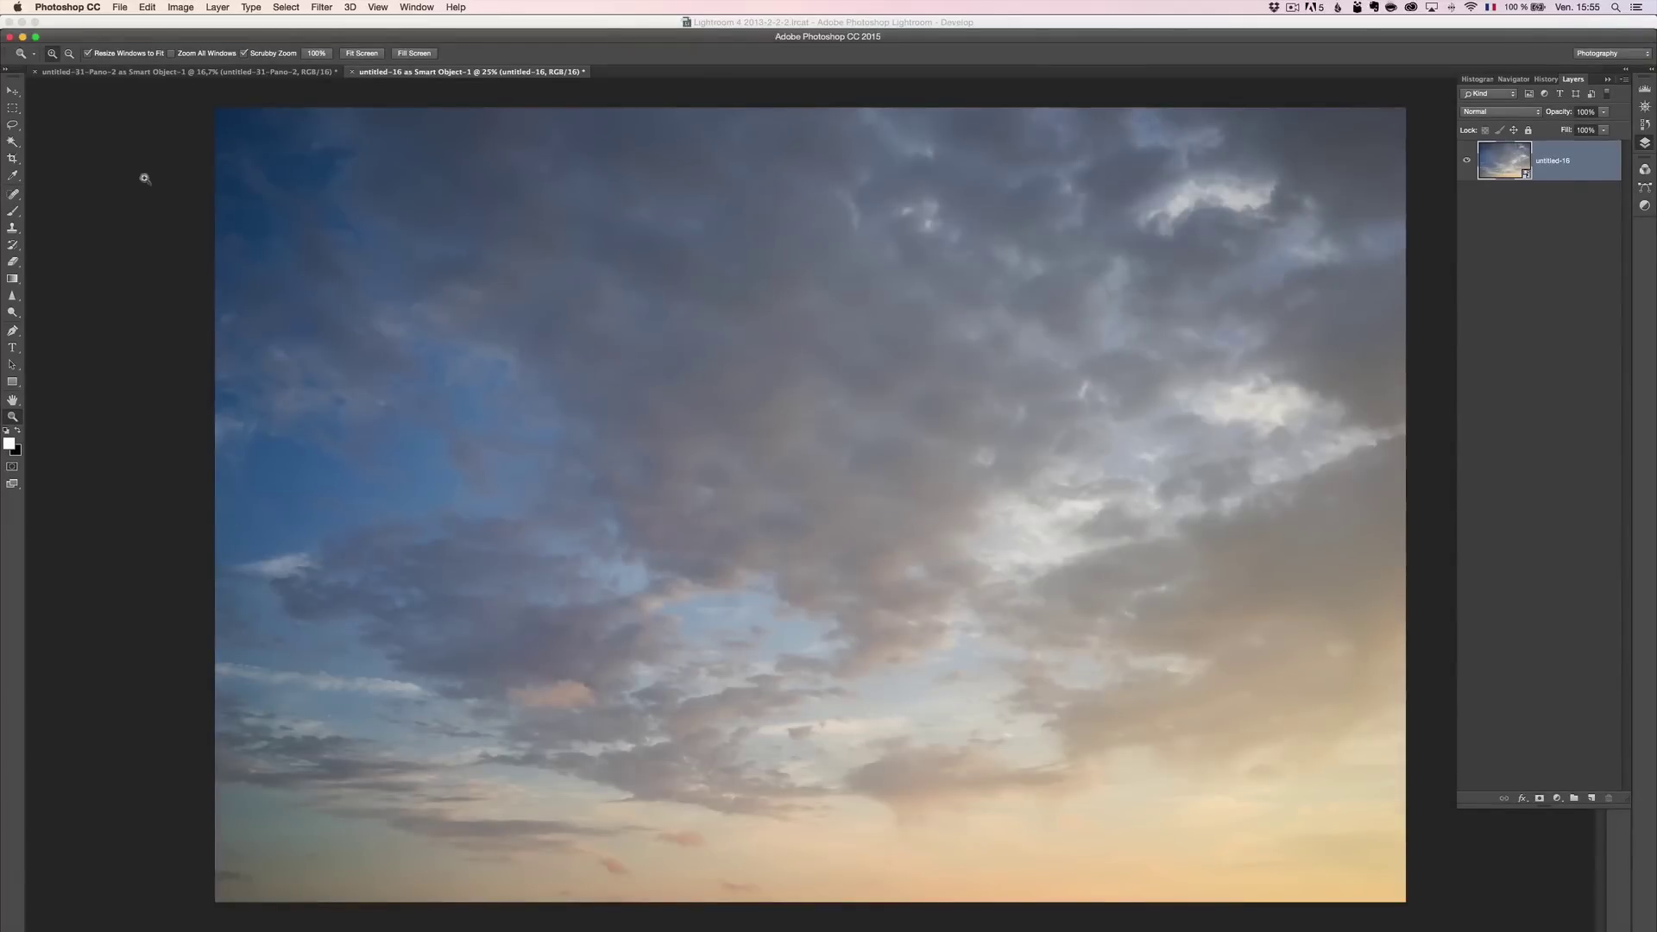
Compare the panorama and sky documents, then use Window > Arrange > Consolidate All to Tabs.
click(259, 74)
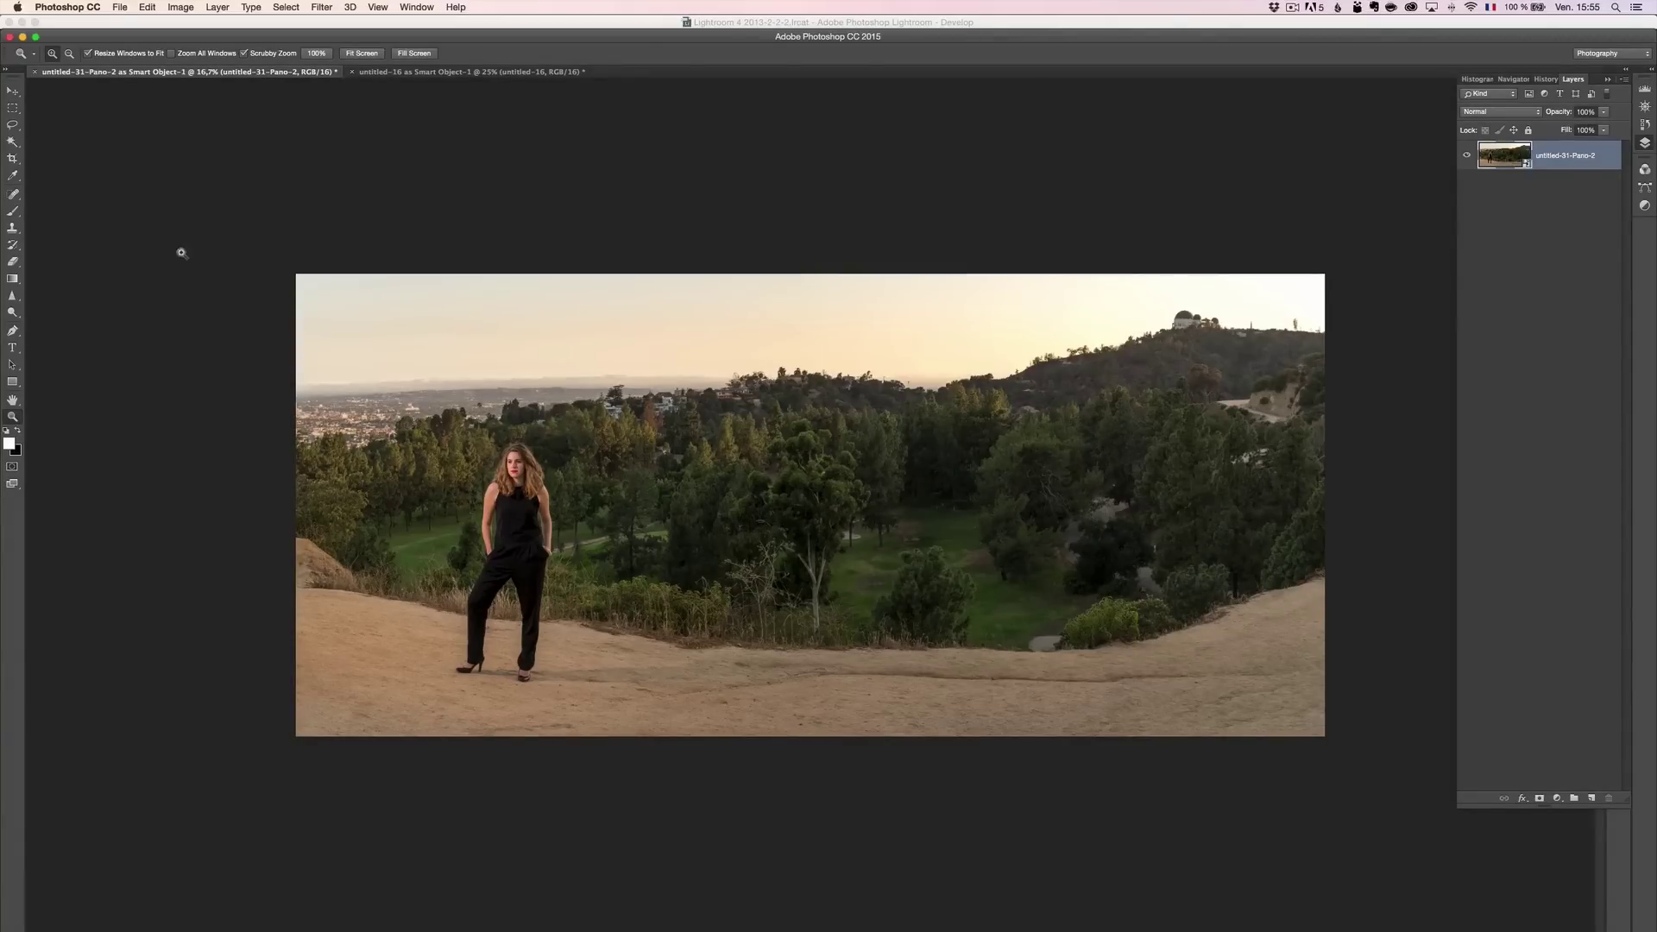
click(398, 74)
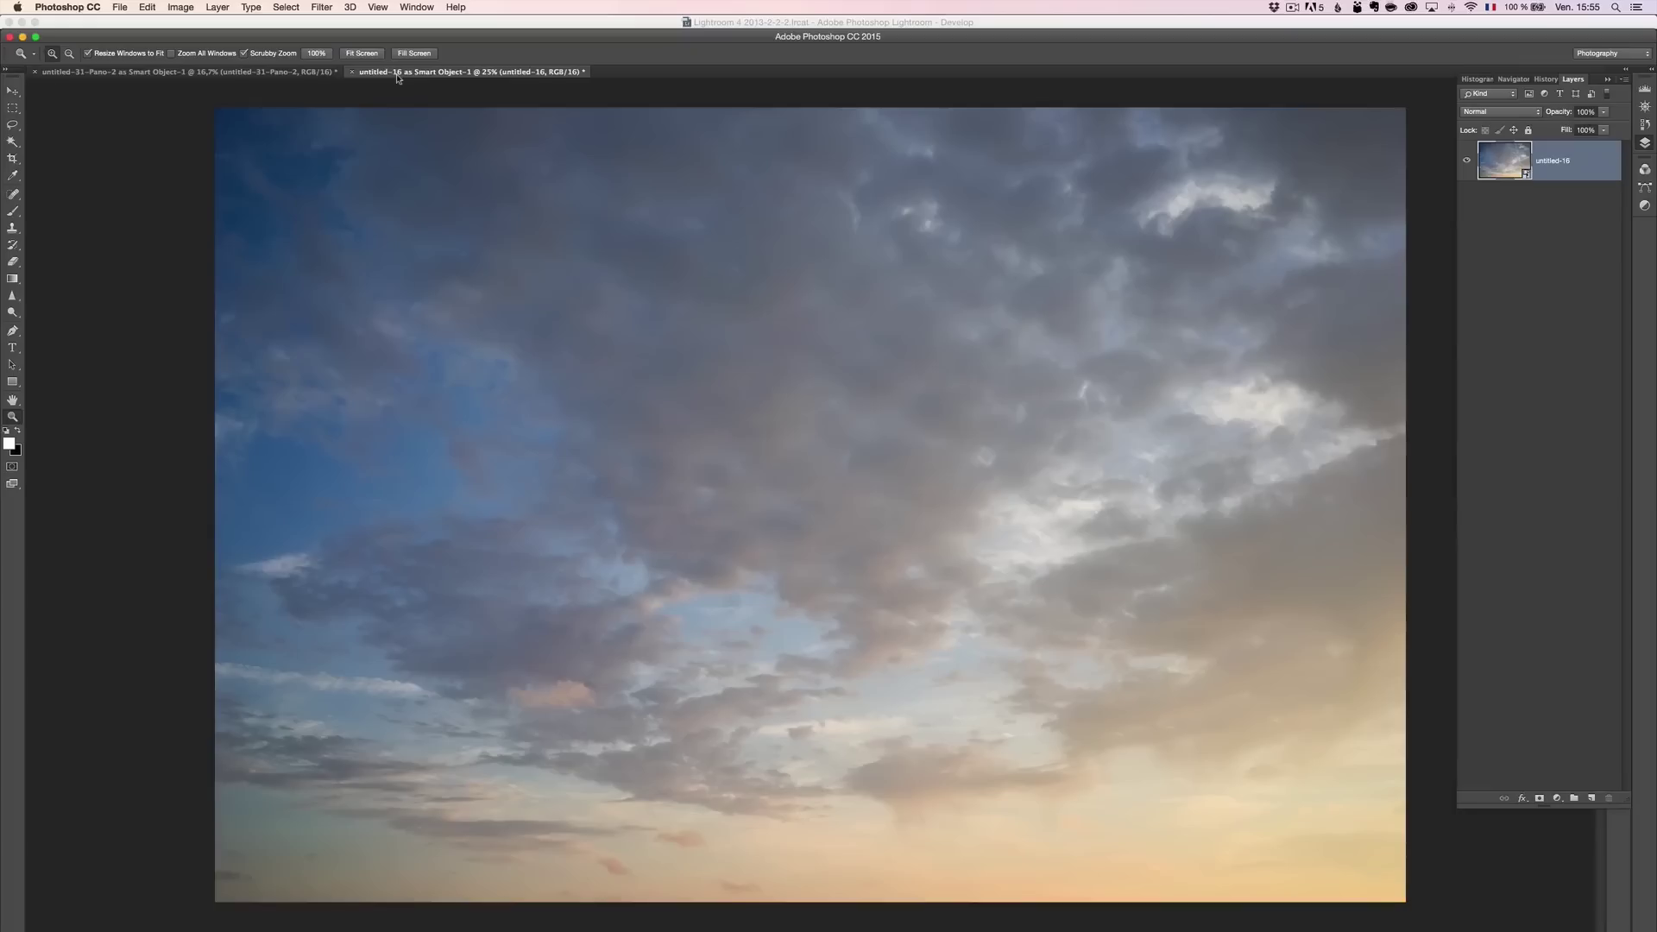
click(274, 74)
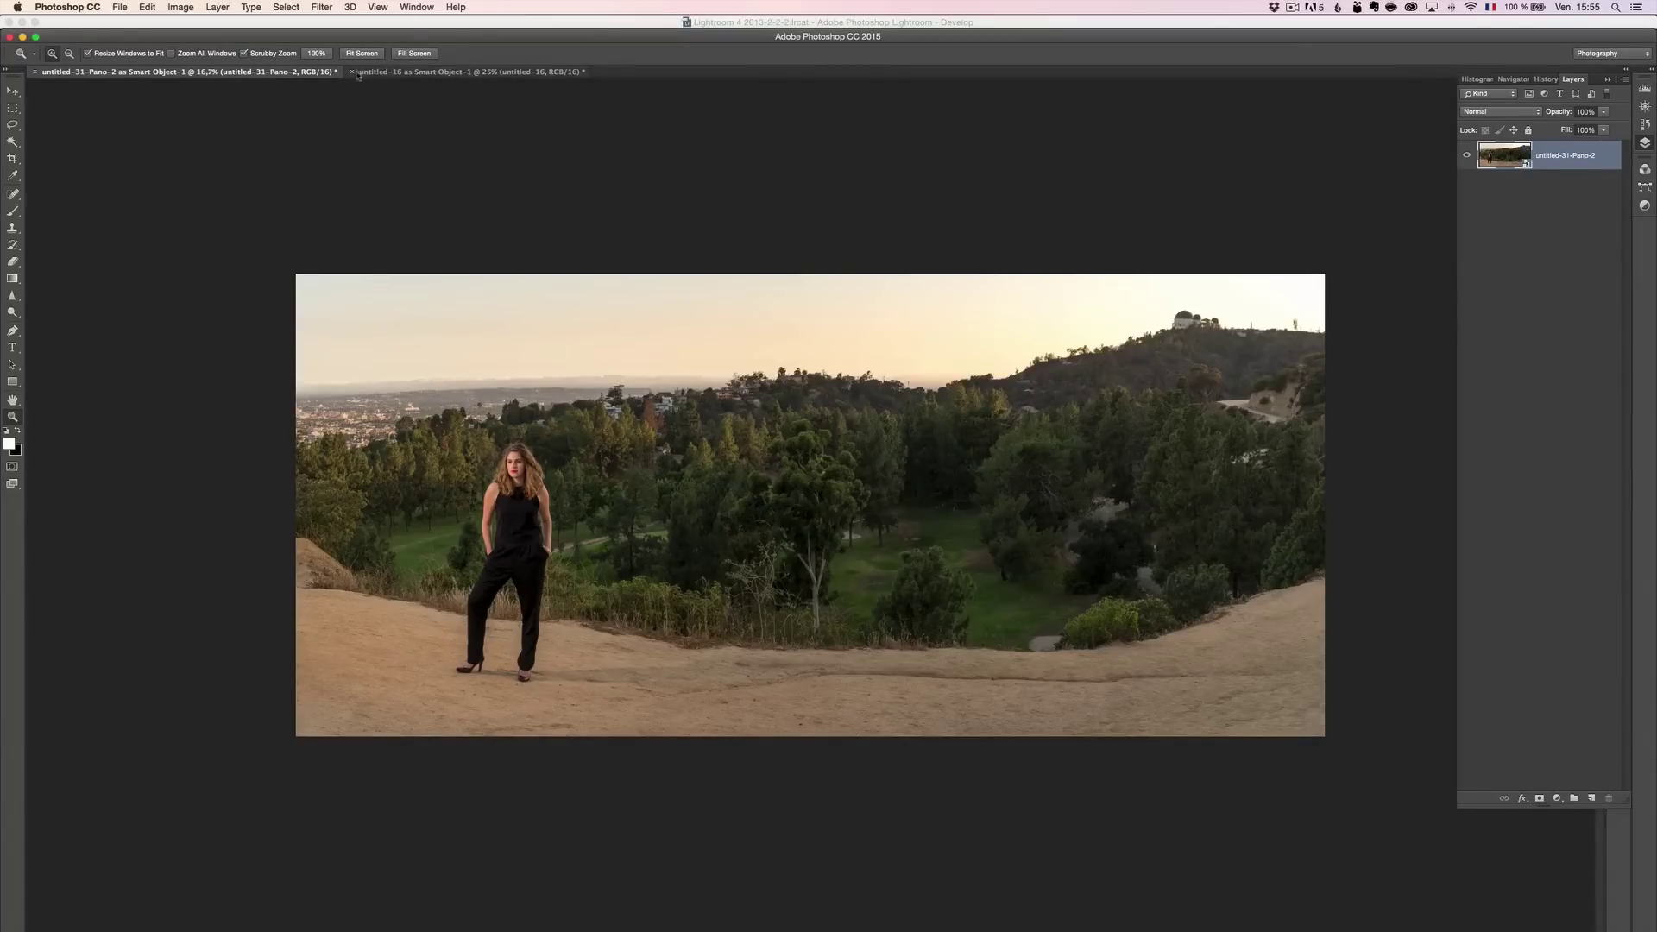
click(419, 7)
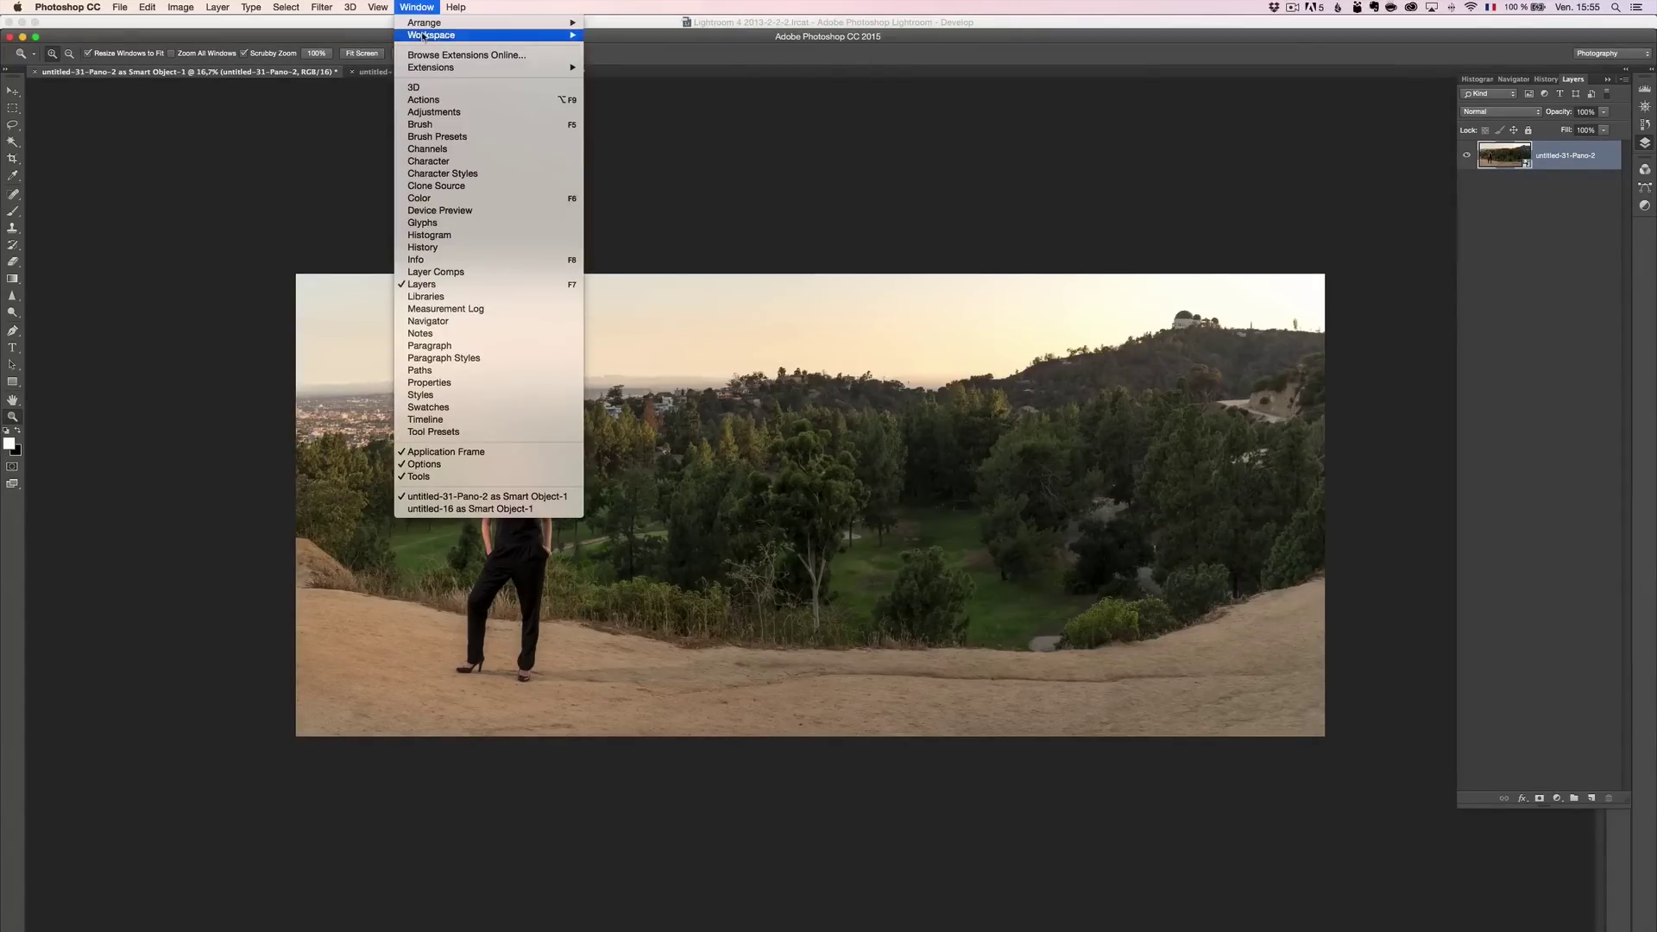
mouse_move(423, 40)
mouse_move(476, 24)
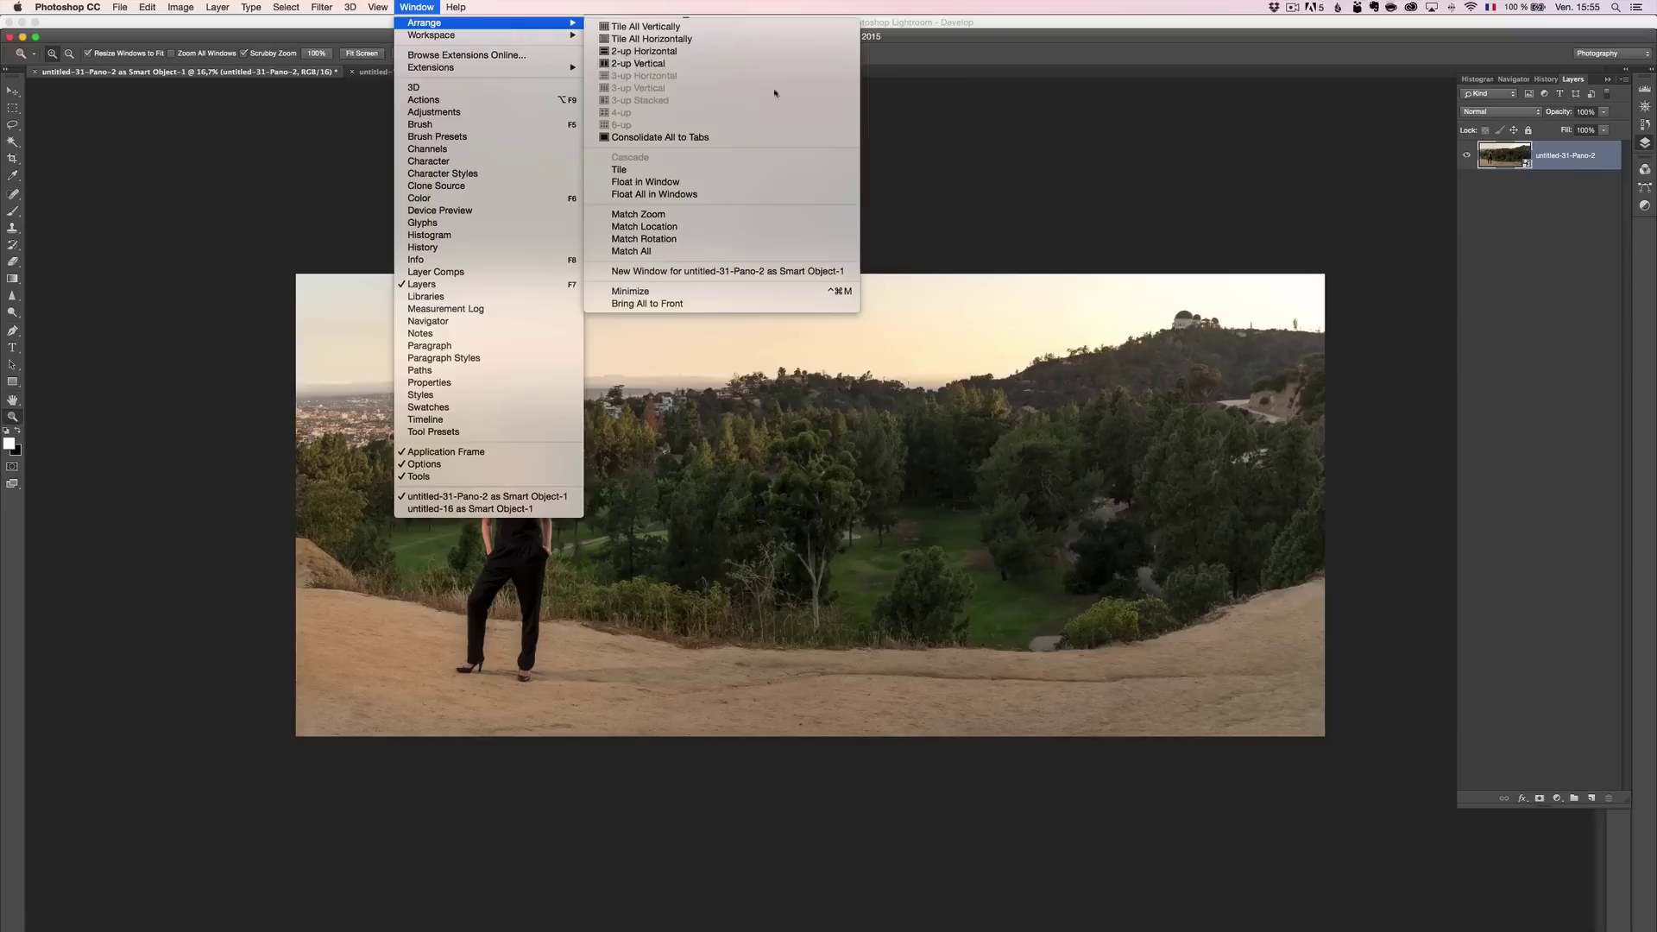
click(775, 140)
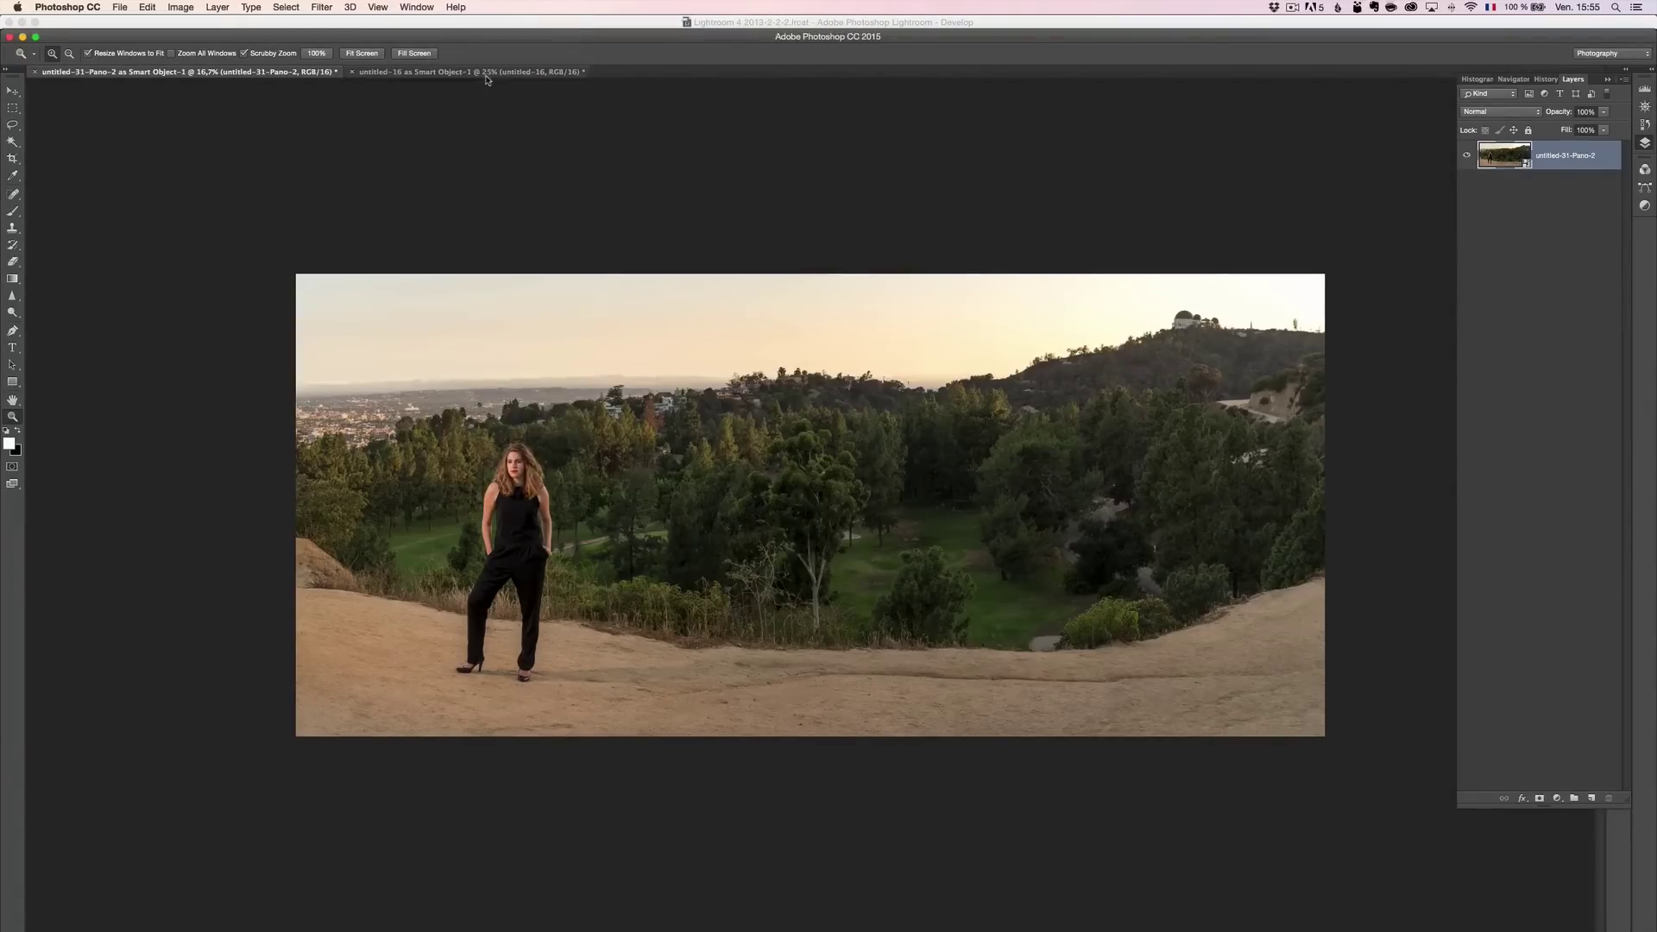
With the Move tool, drag the sky image from its tab onto the panorama tab.
click(488, 79)
click(295, 76)
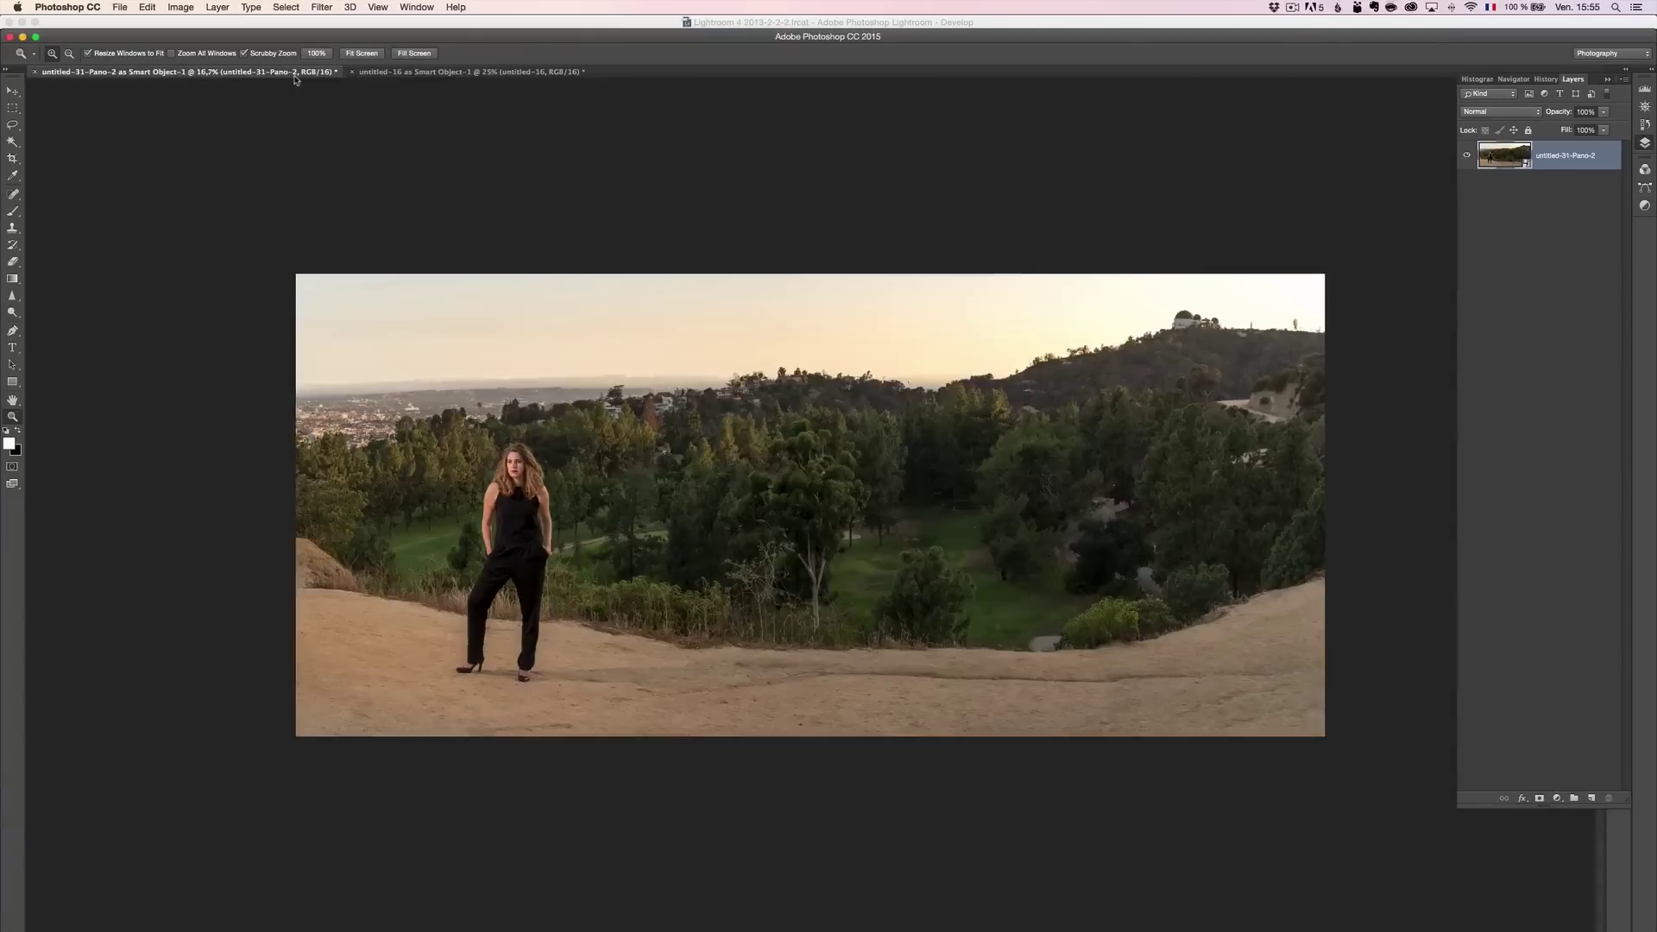
click(447, 73)
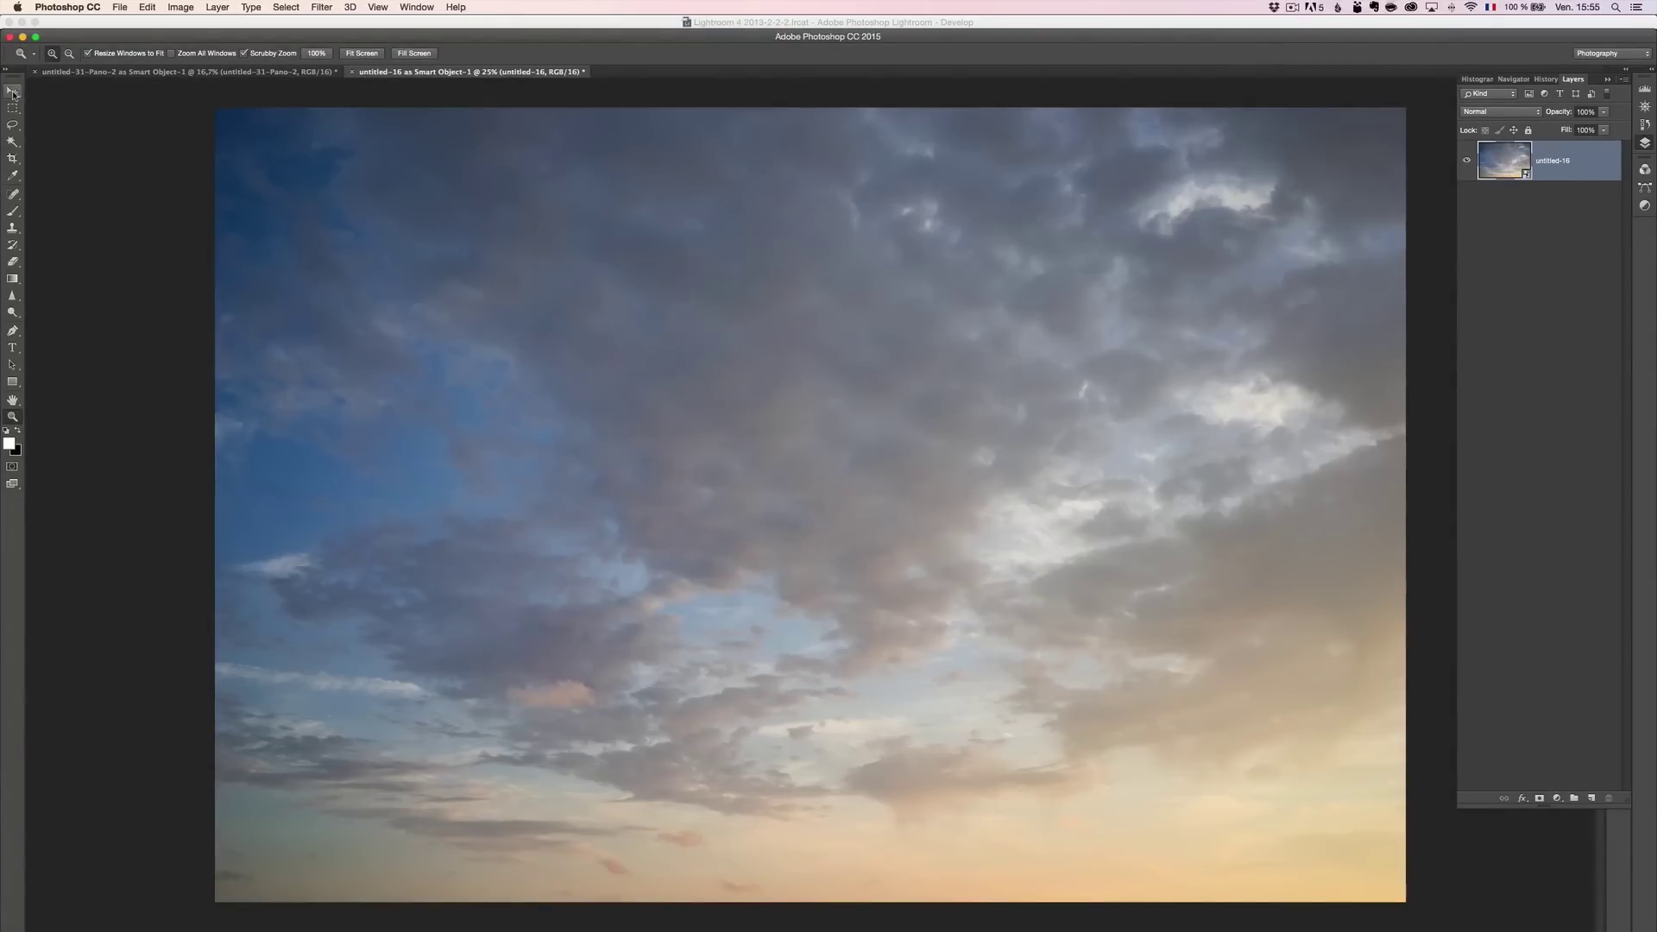
click(13, 91)
drag(416, 232, 283, 128)
click(269, 73)
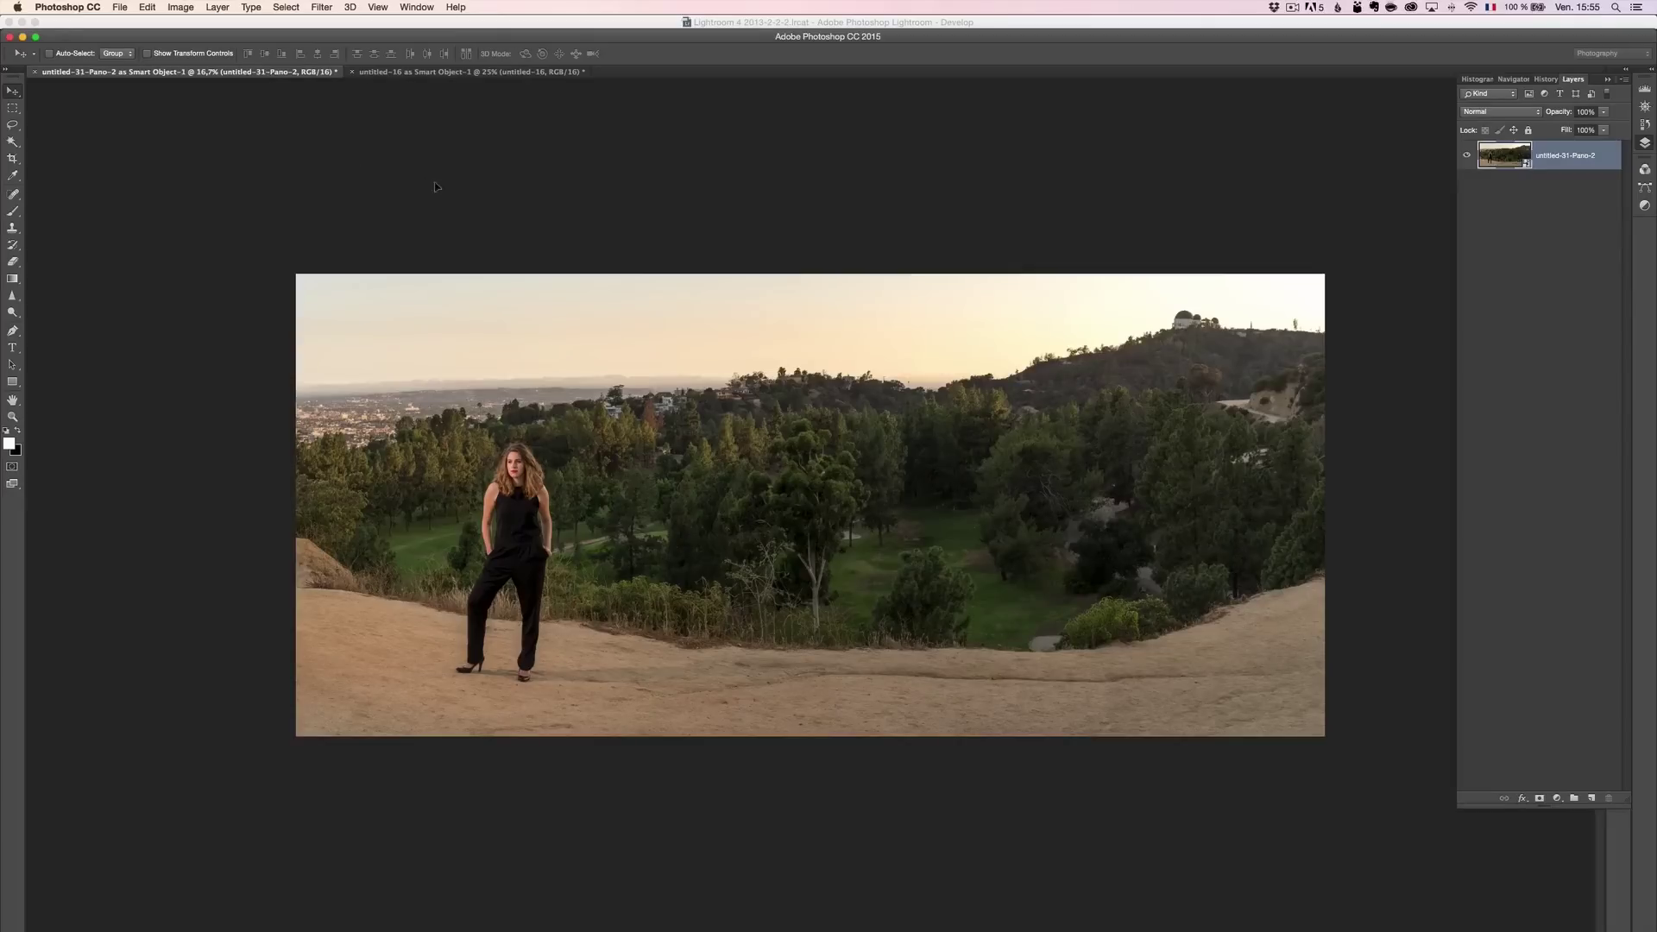
Drop the sky into the panorama as a new layer, shift it right, and hide it.
drag(482, 297, 439, 309)
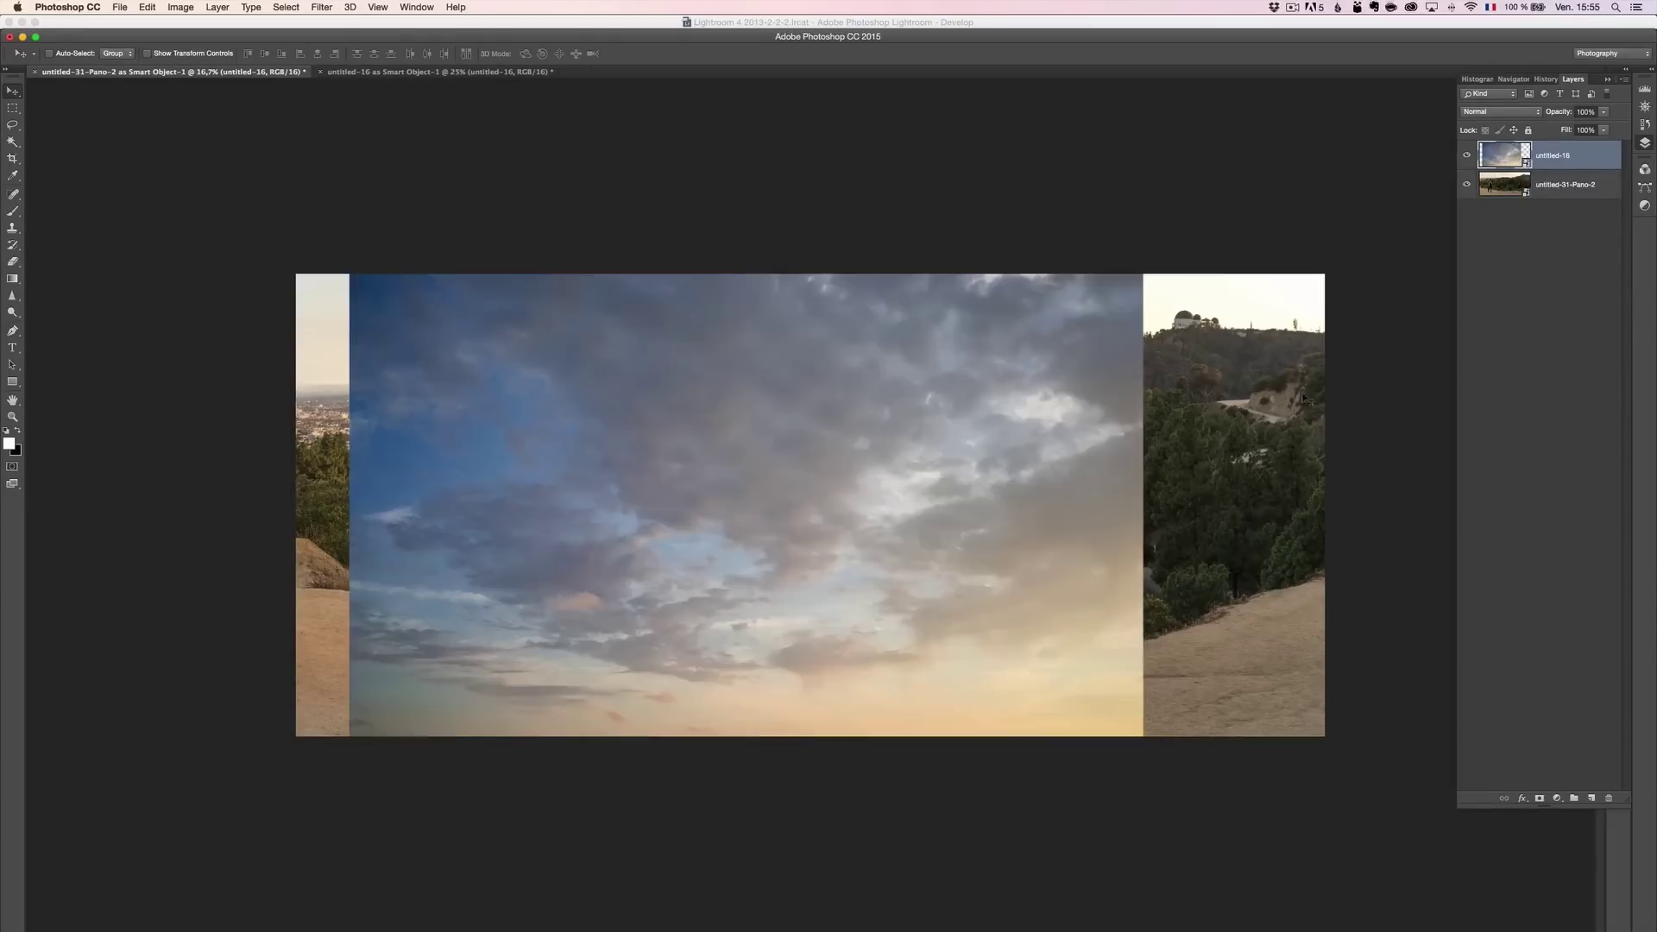
drag(714, 518, 788, 504)
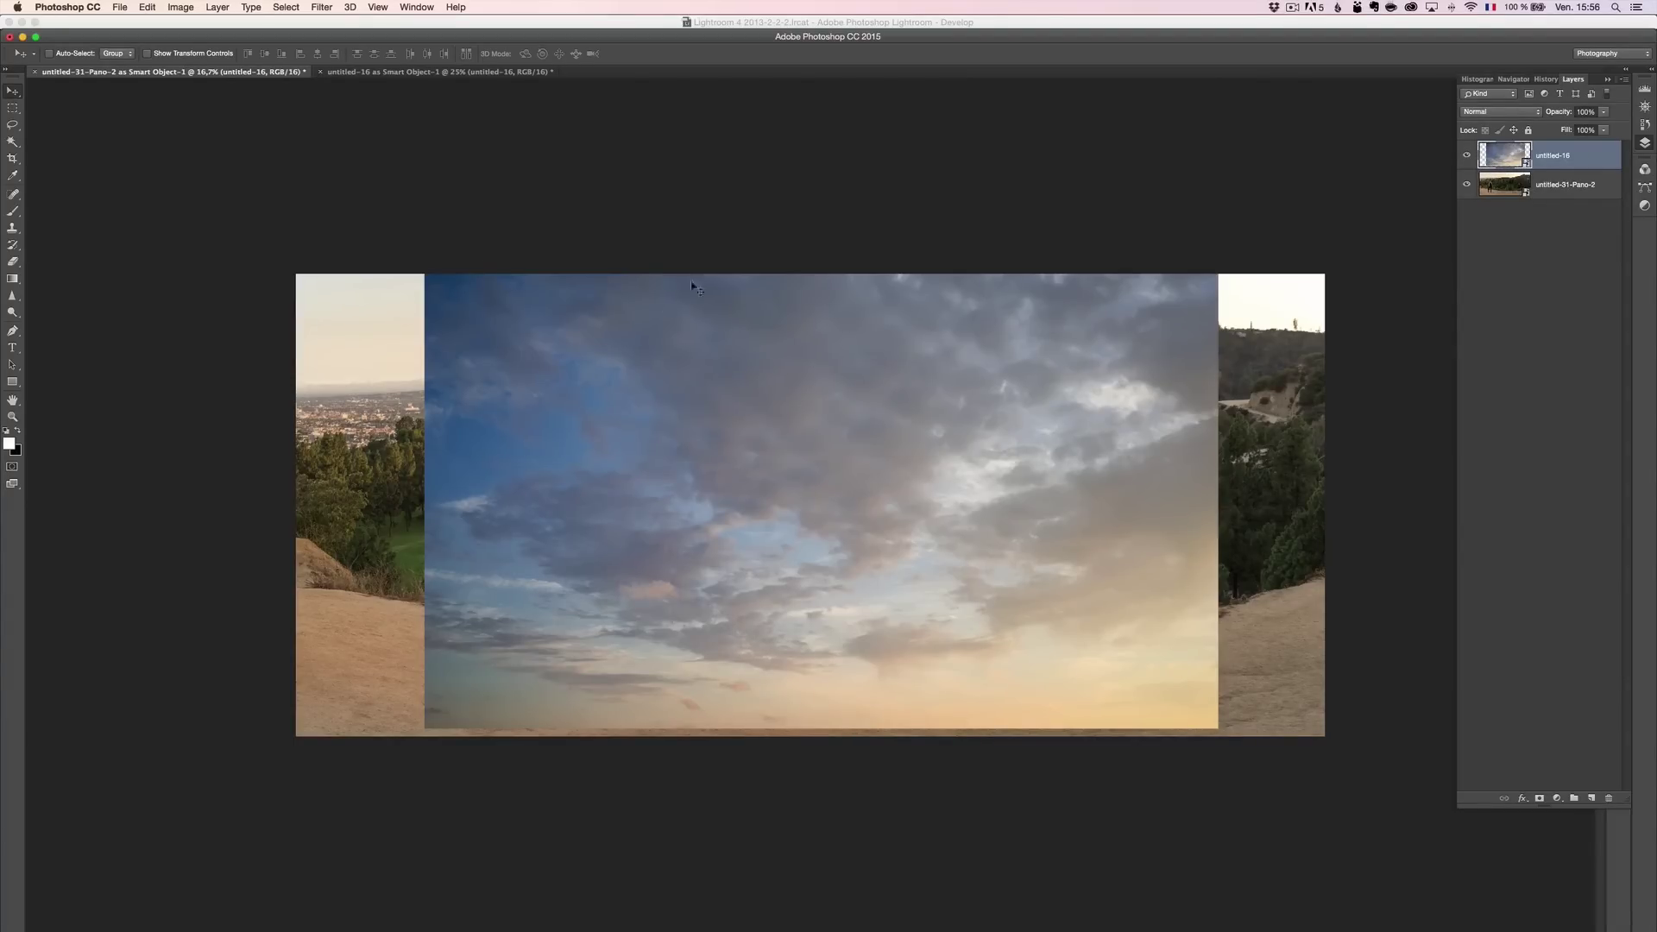
click(1467, 156)
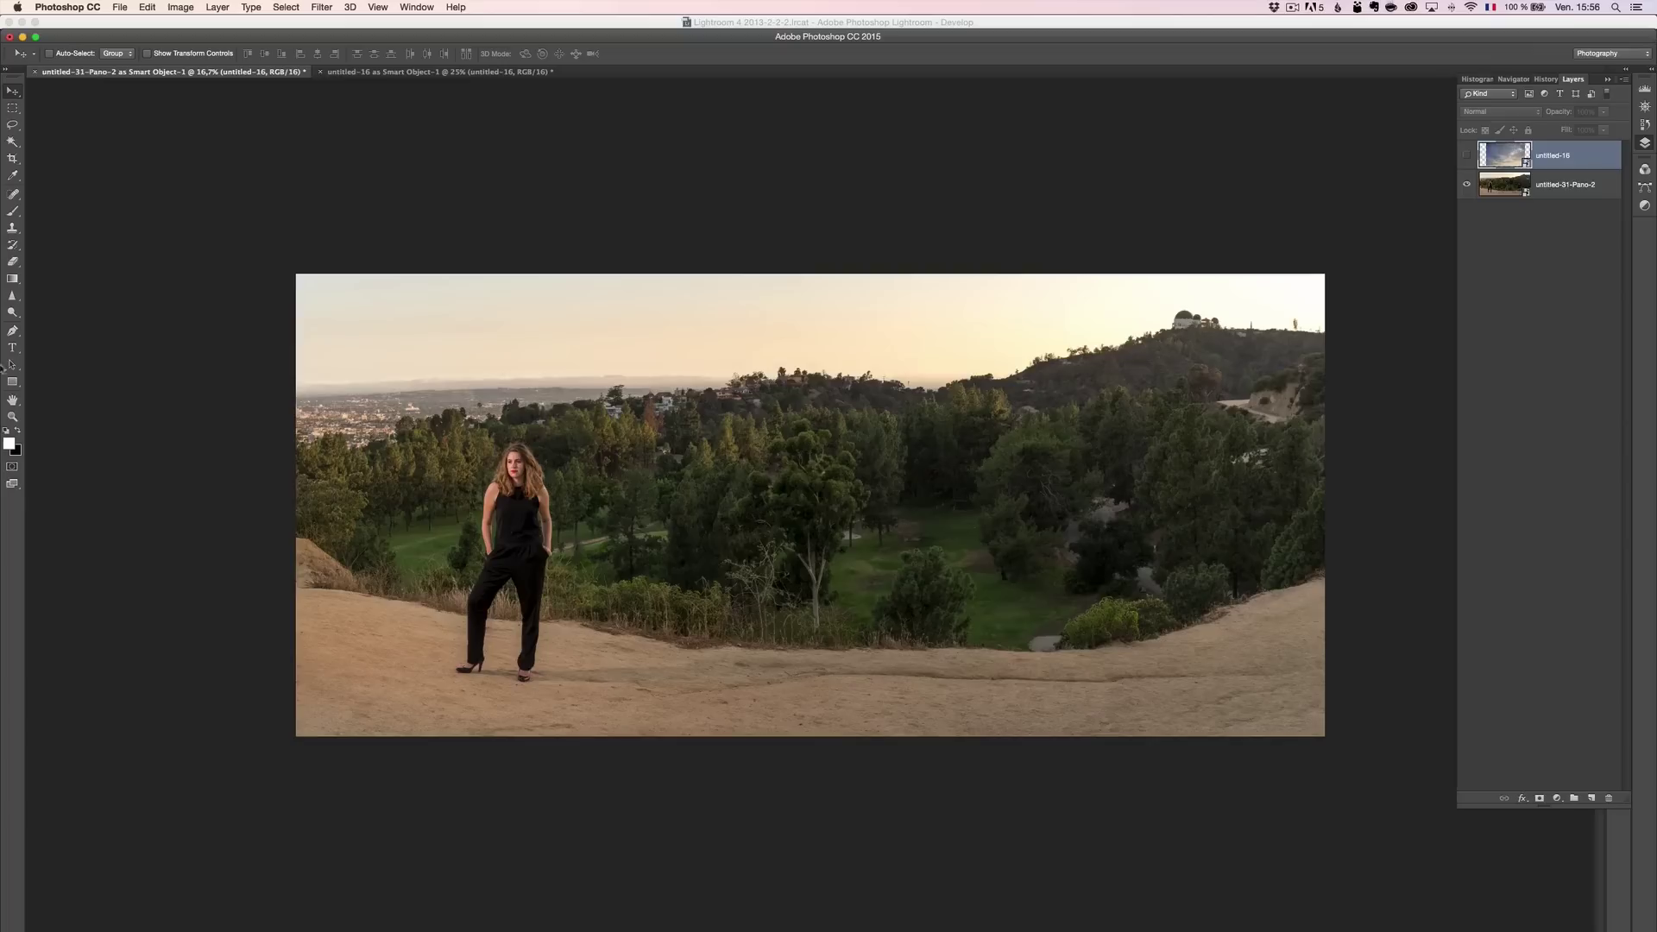
Crop-extend the panorama canvas upward, leaving transparent space above, then show the sky layer again.
click(14, 159)
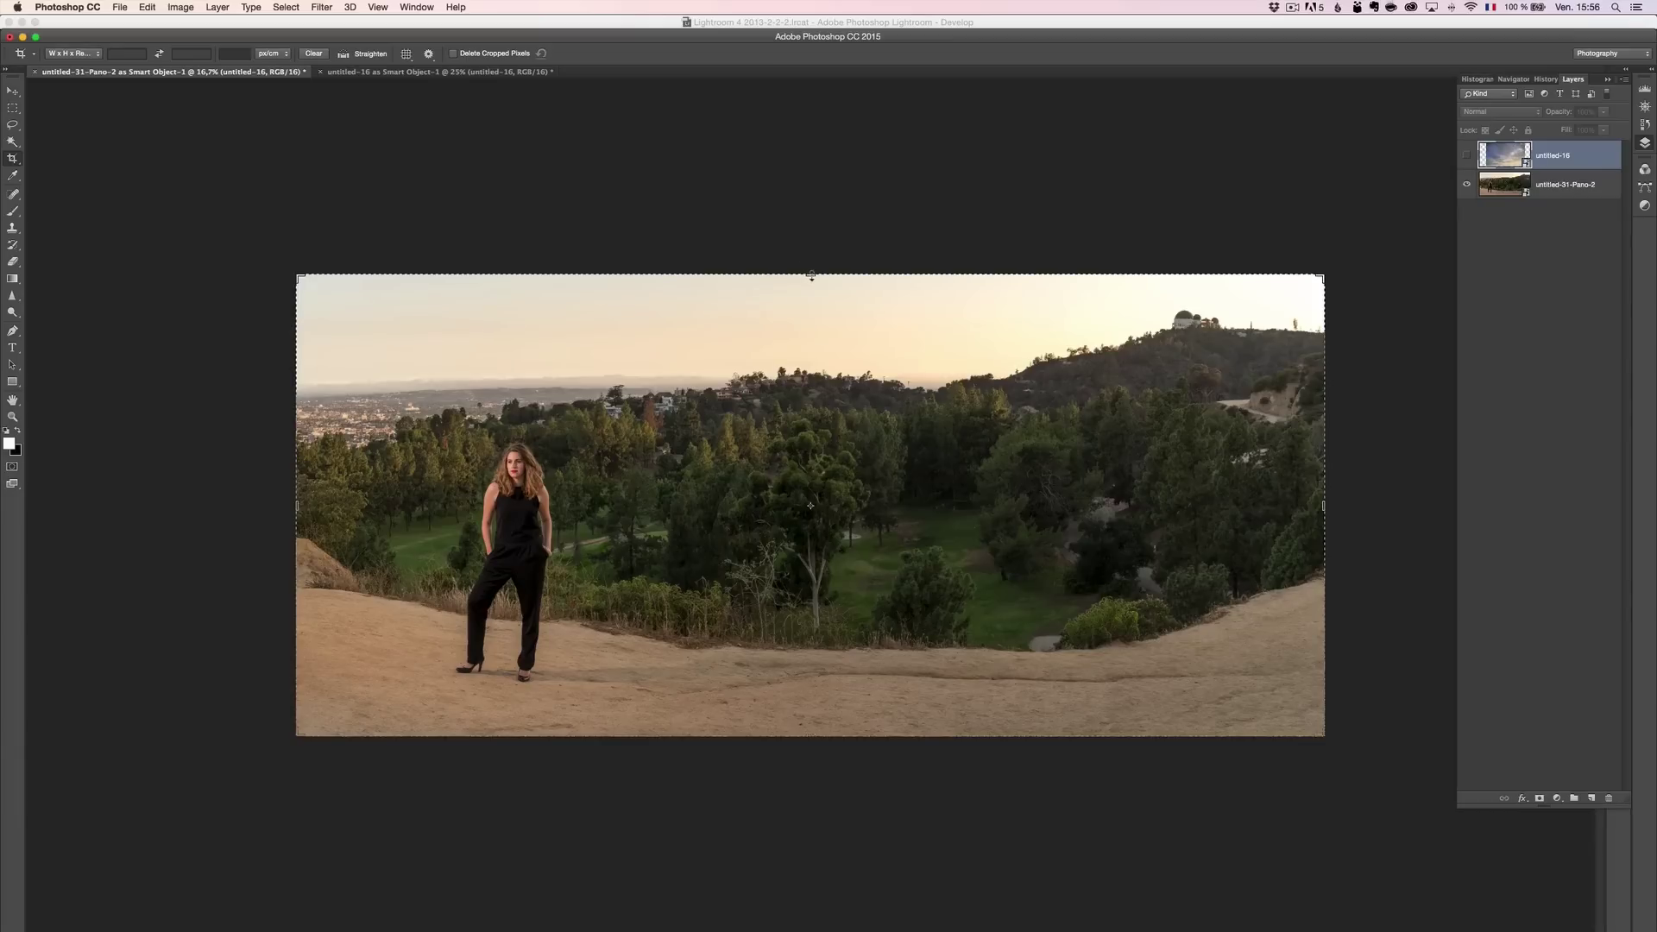
drag(811, 276, 829, 162)
key(Return)
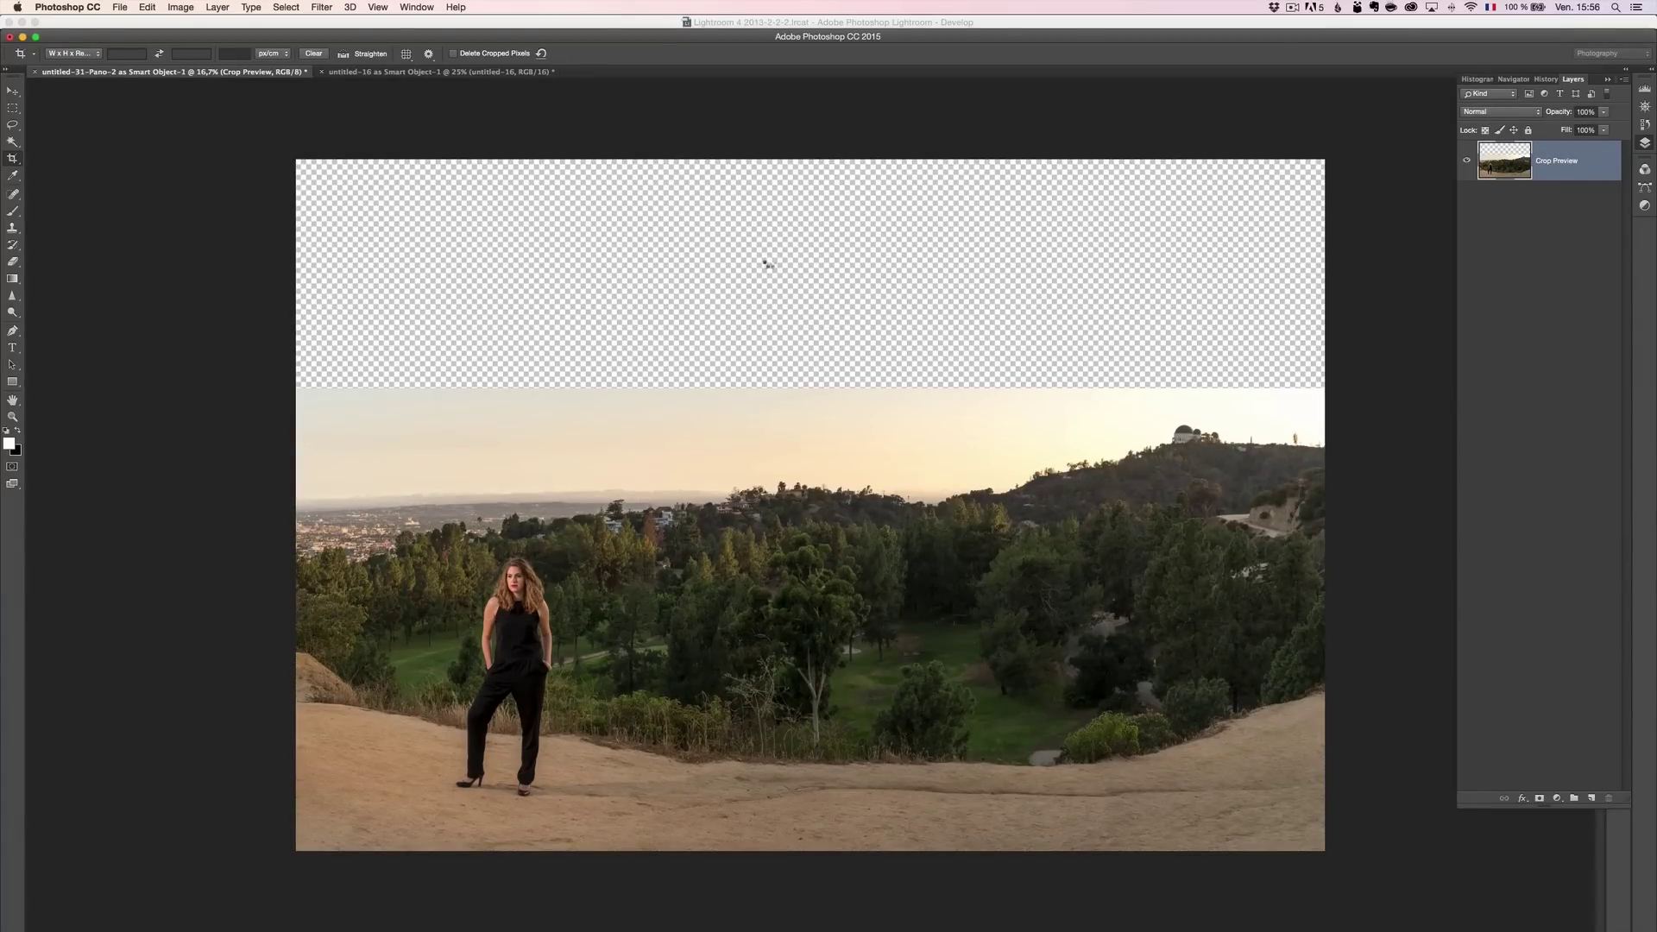
key(super+z)
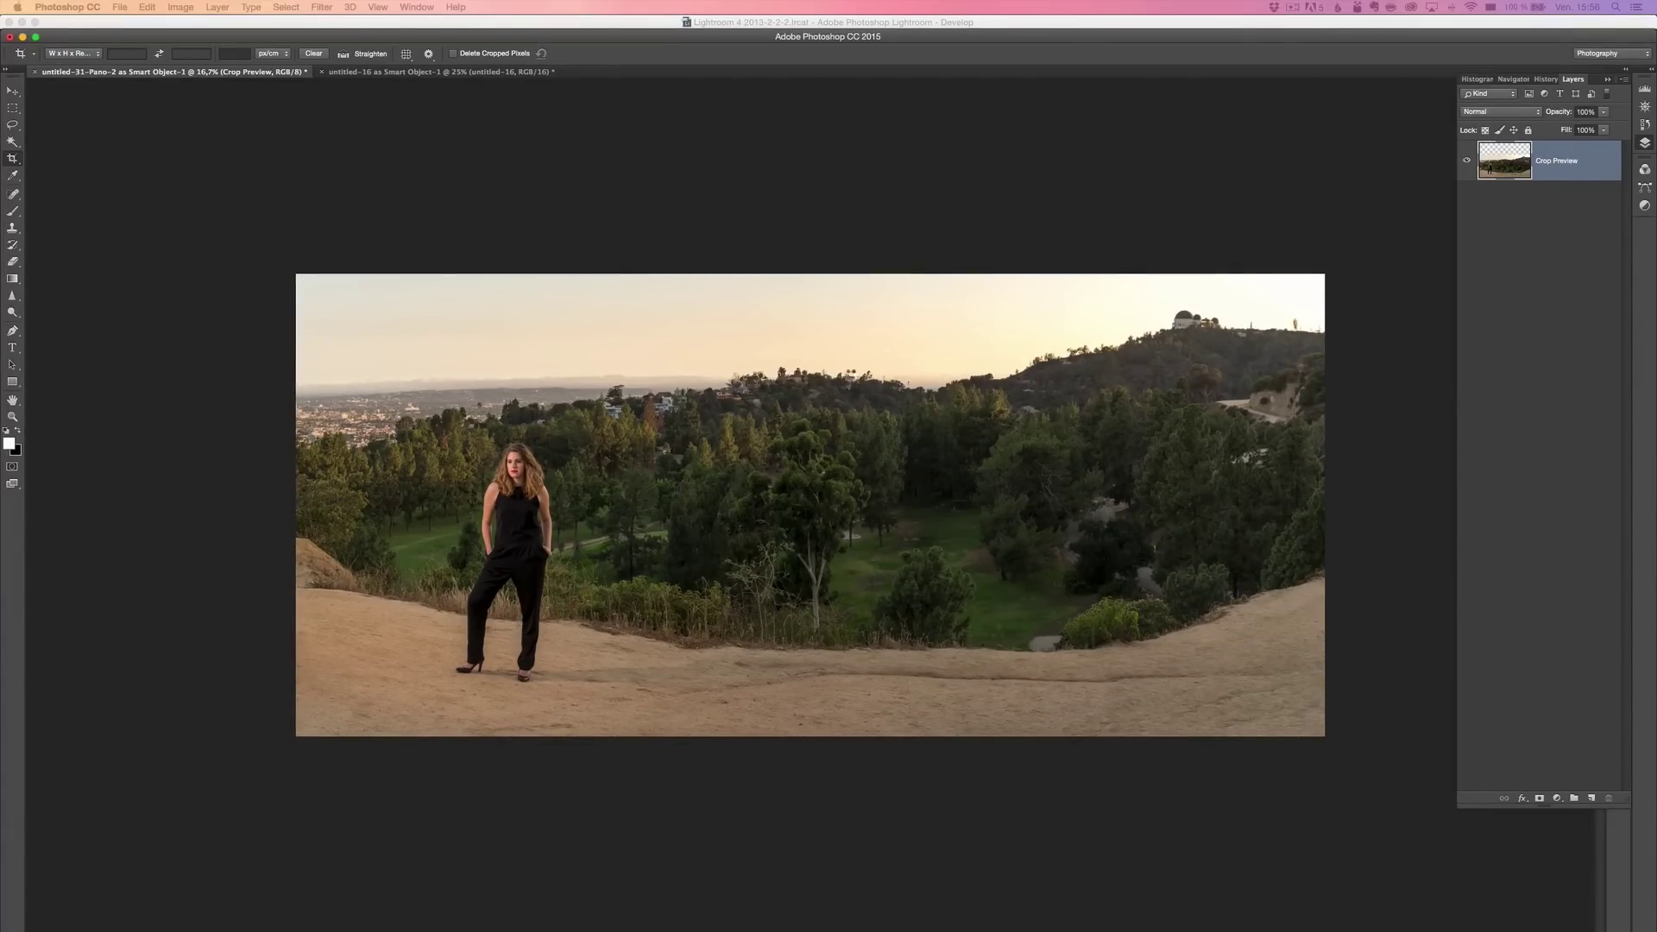
key(super+shift+z)
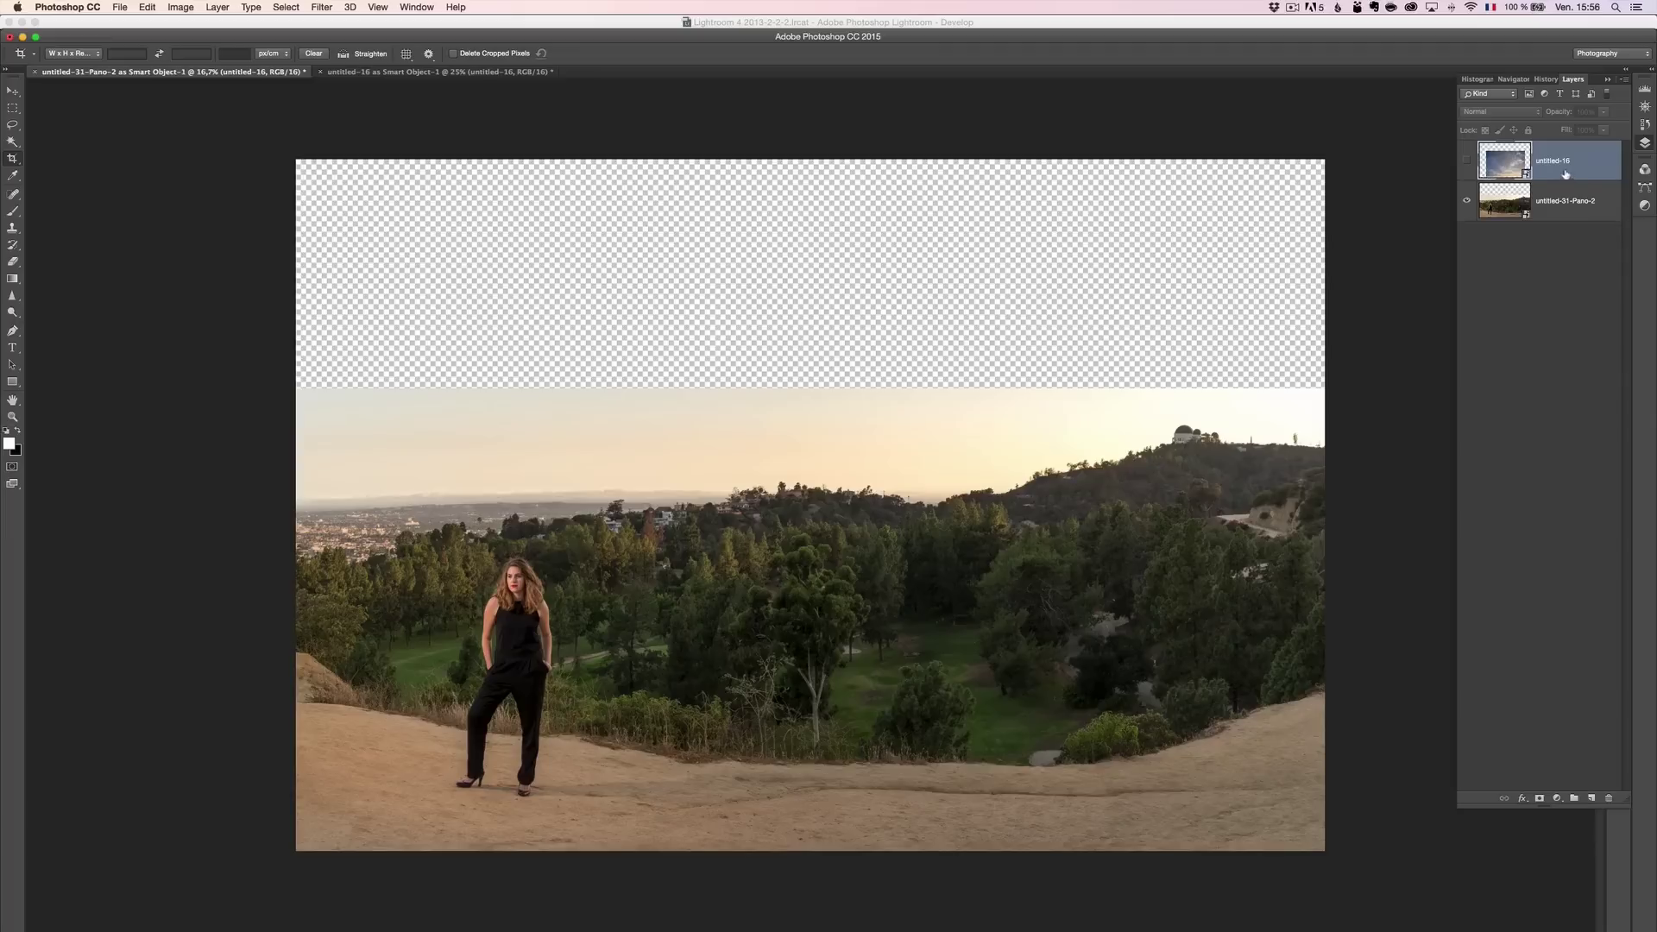
click(1468, 162)
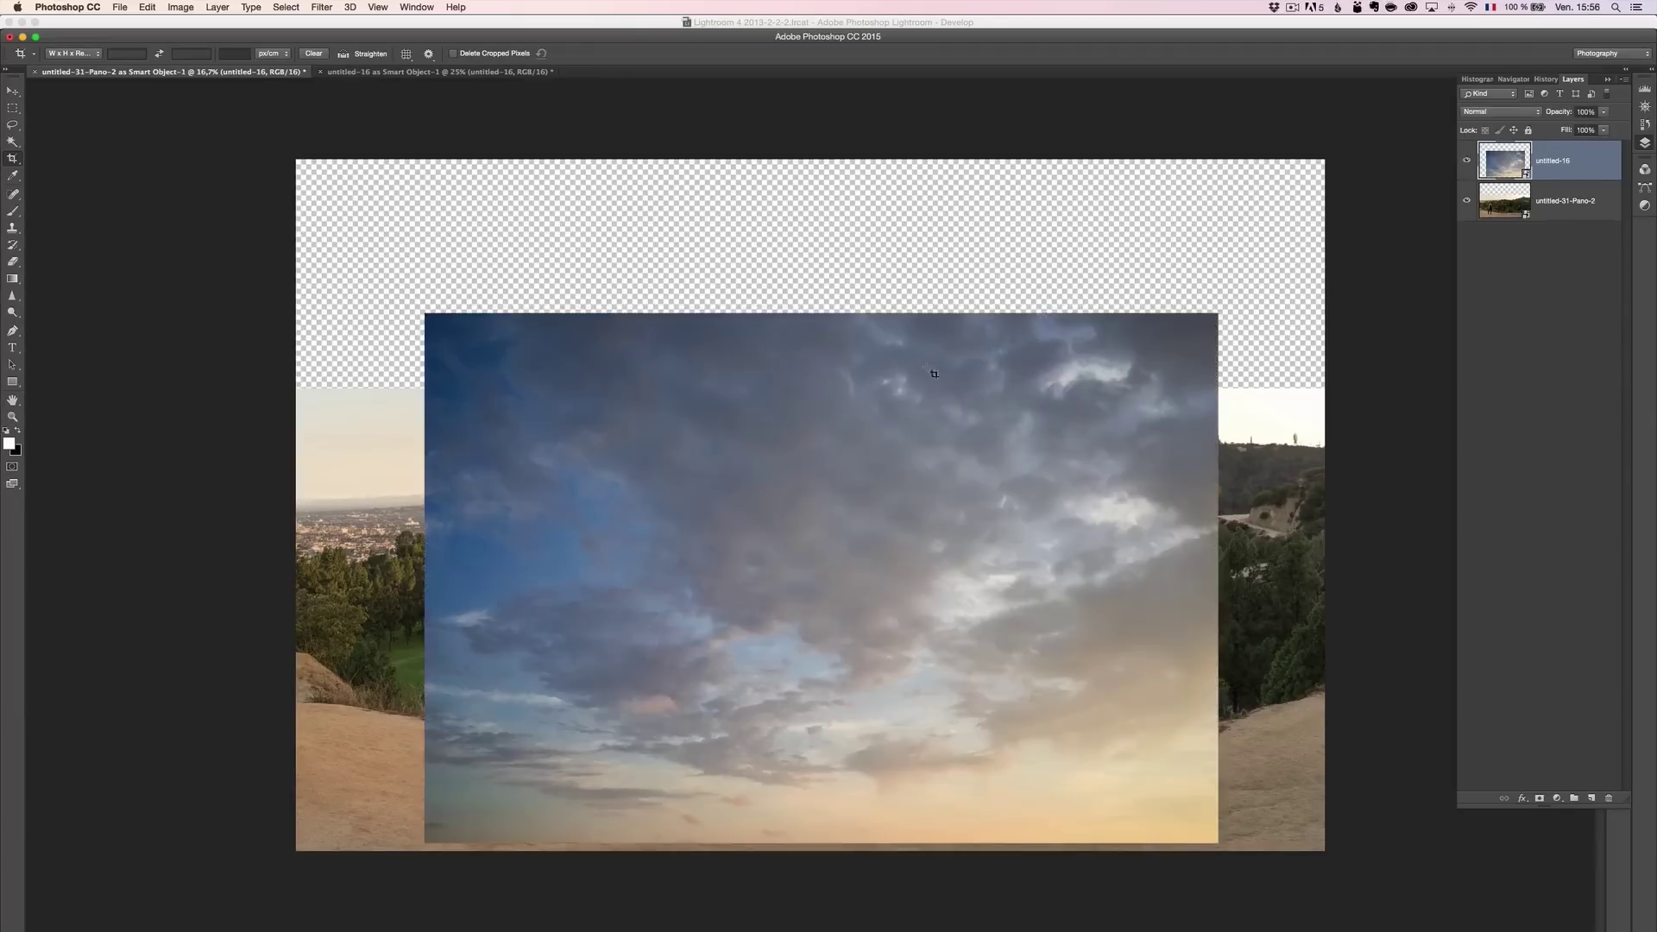
Free Transform the sky layer, enlarging and moving it to fill the top across the full canvas width.
click(147, 7)
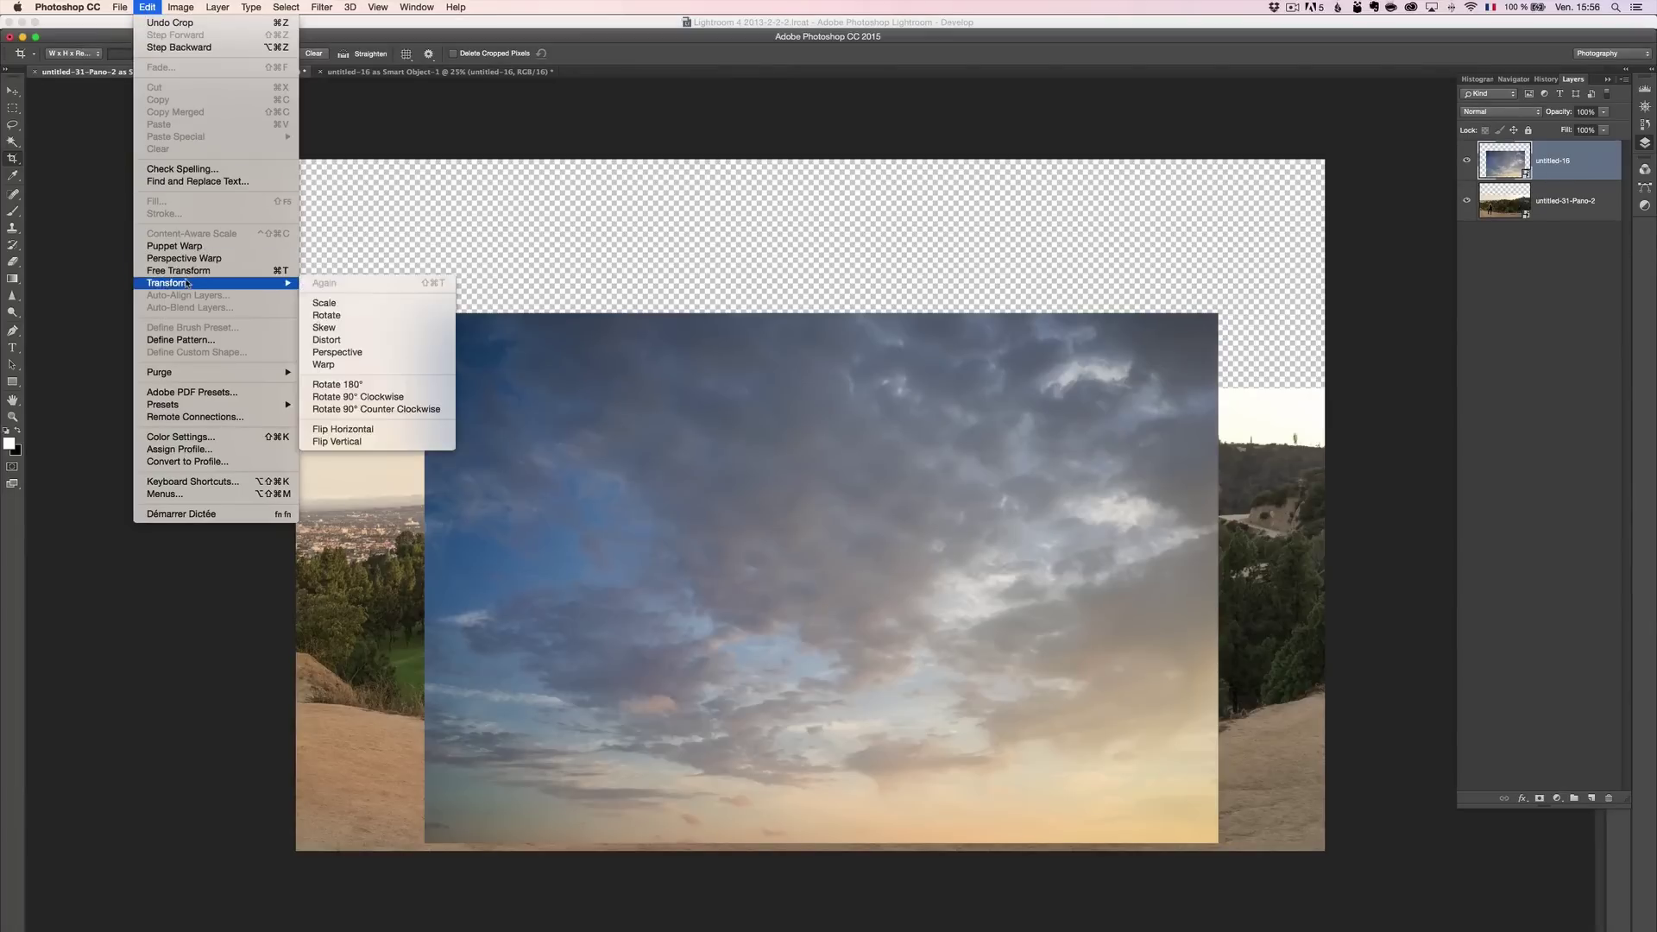
click(294, 276)
drag(795, 473, 744, 352)
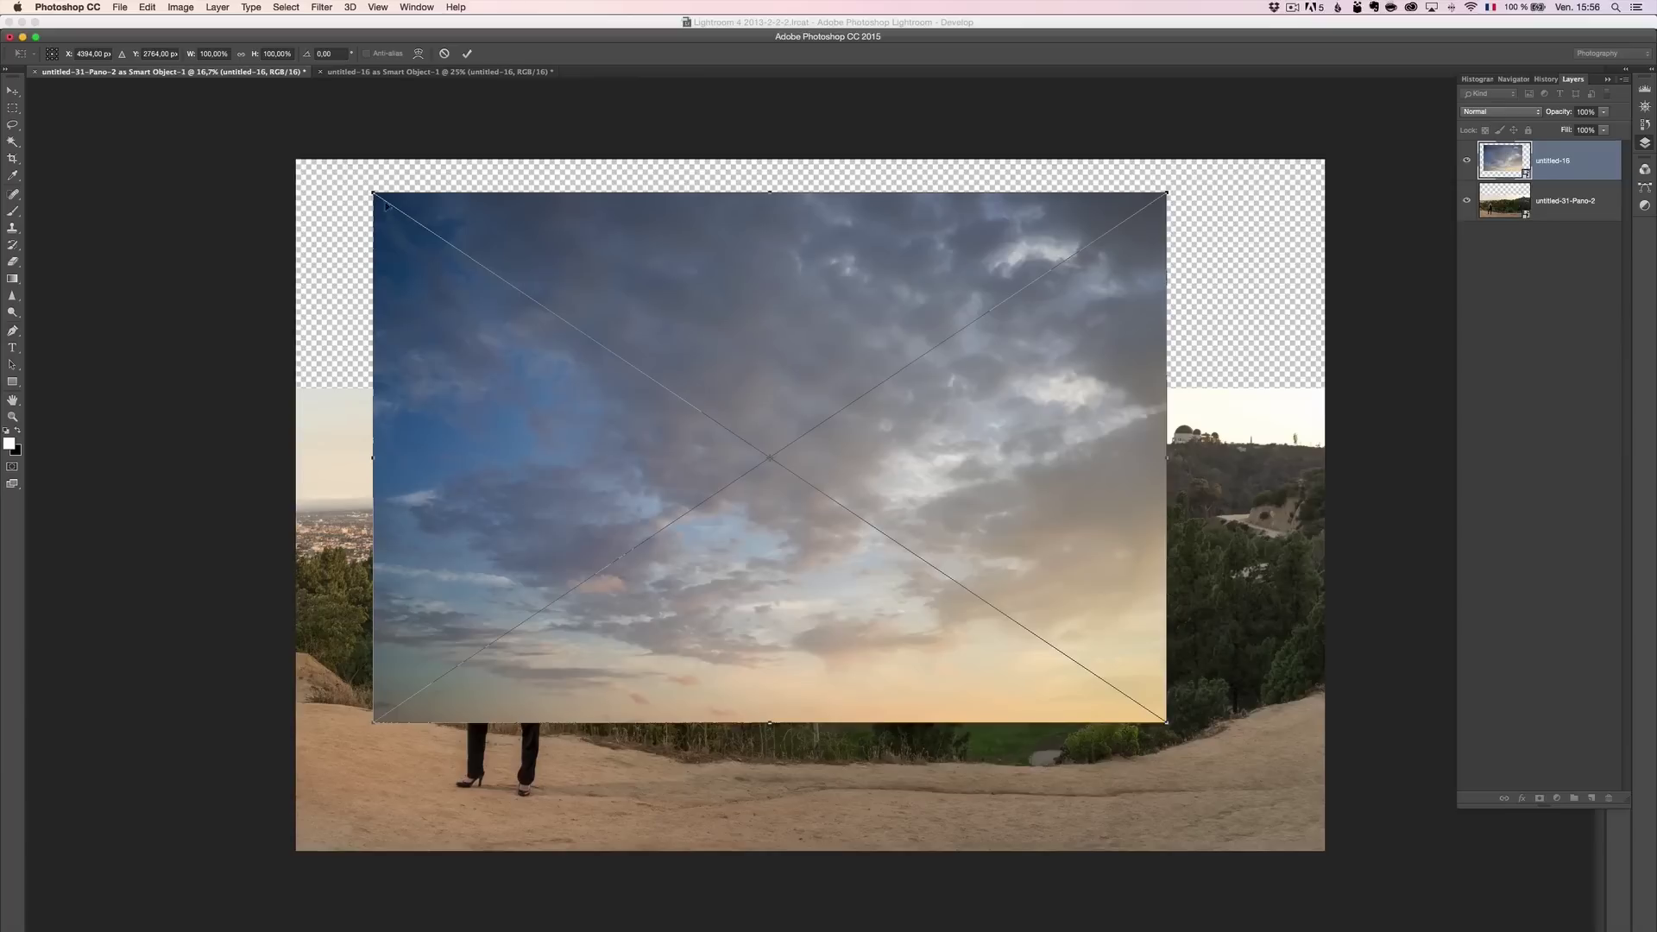
drag(370, 190, 296, 152)
drag(1002, 621, 964, 337)
drag(1169, 443, 1334, 450)
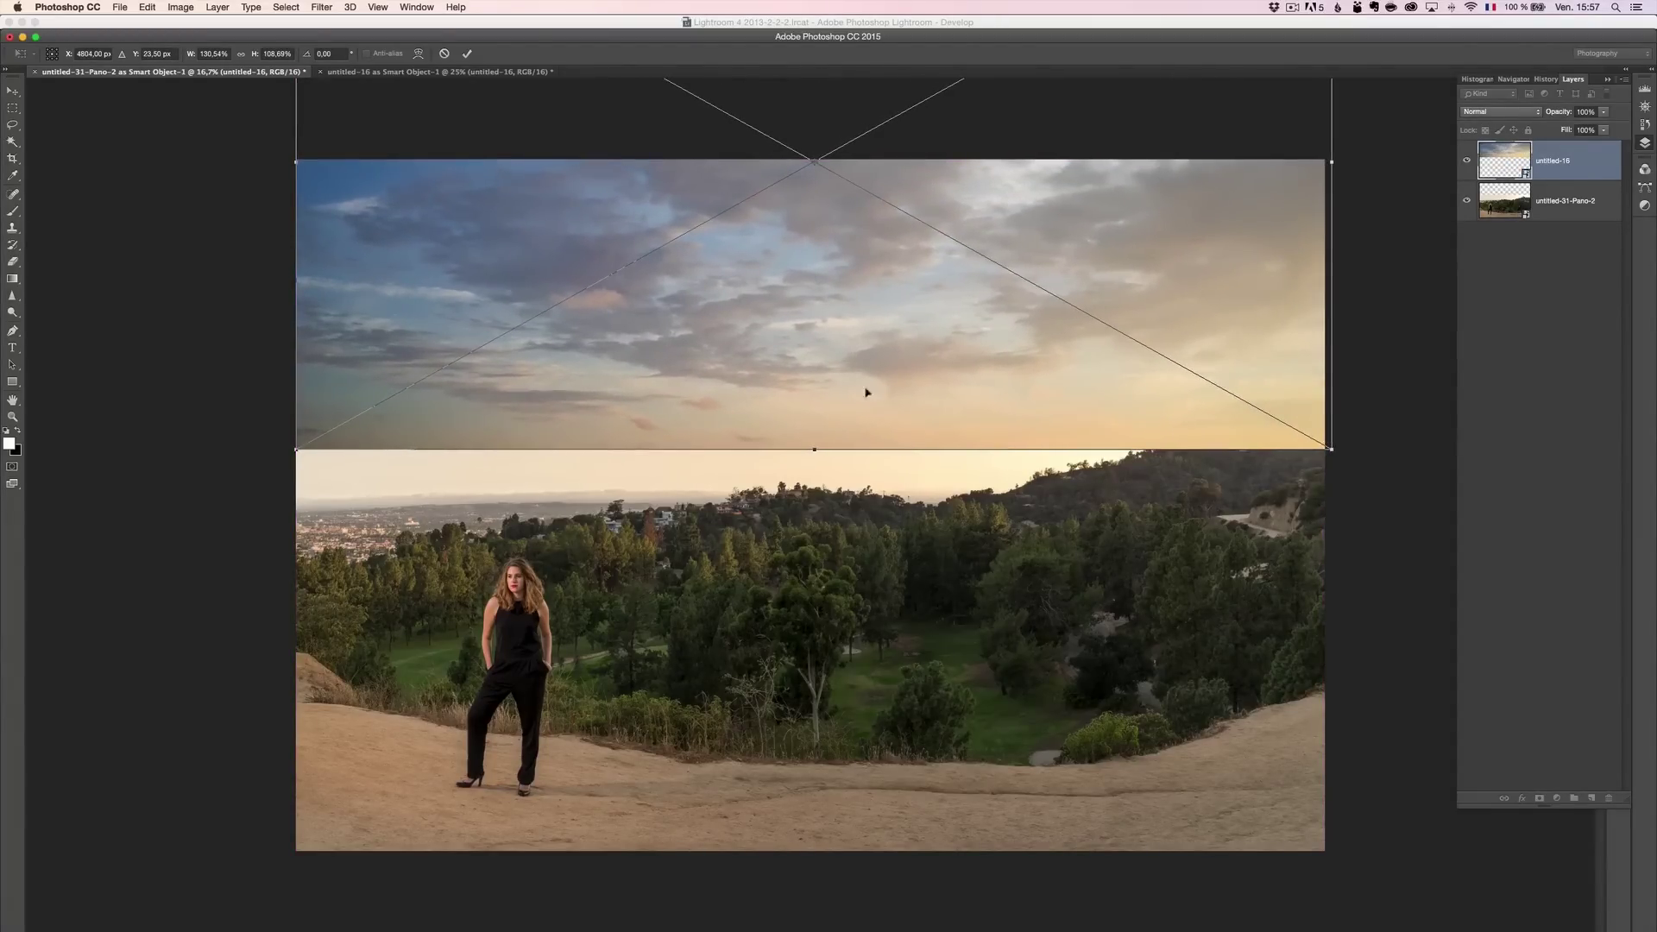
drag(866, 389, 870, 395)
key(c)
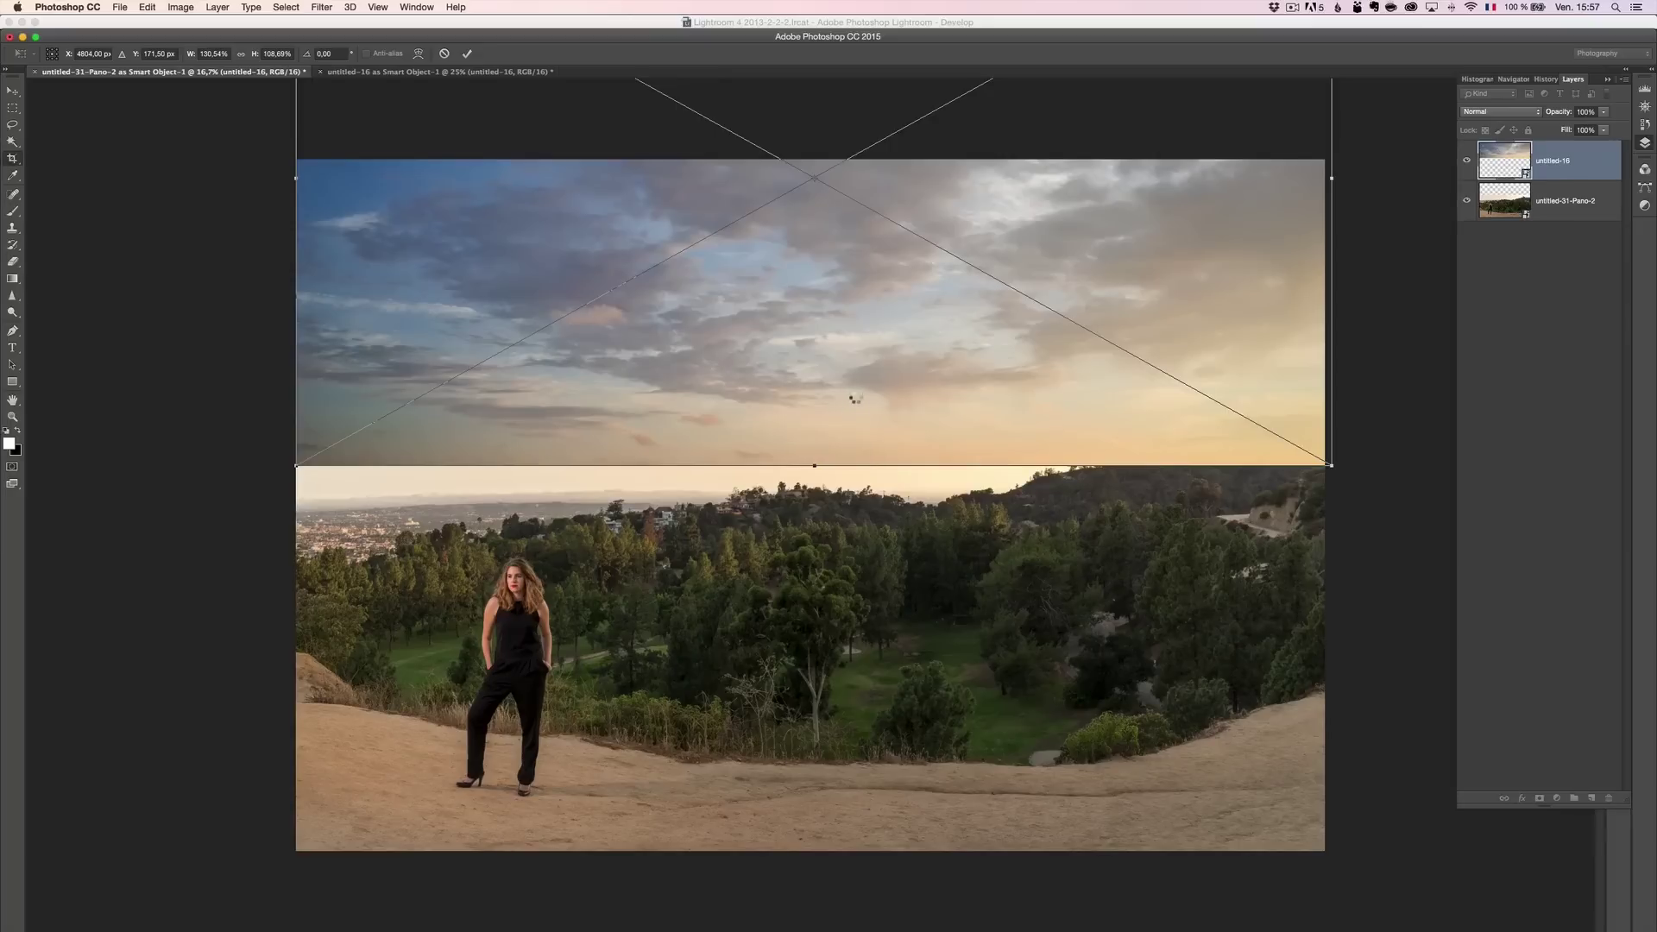
key(Return)
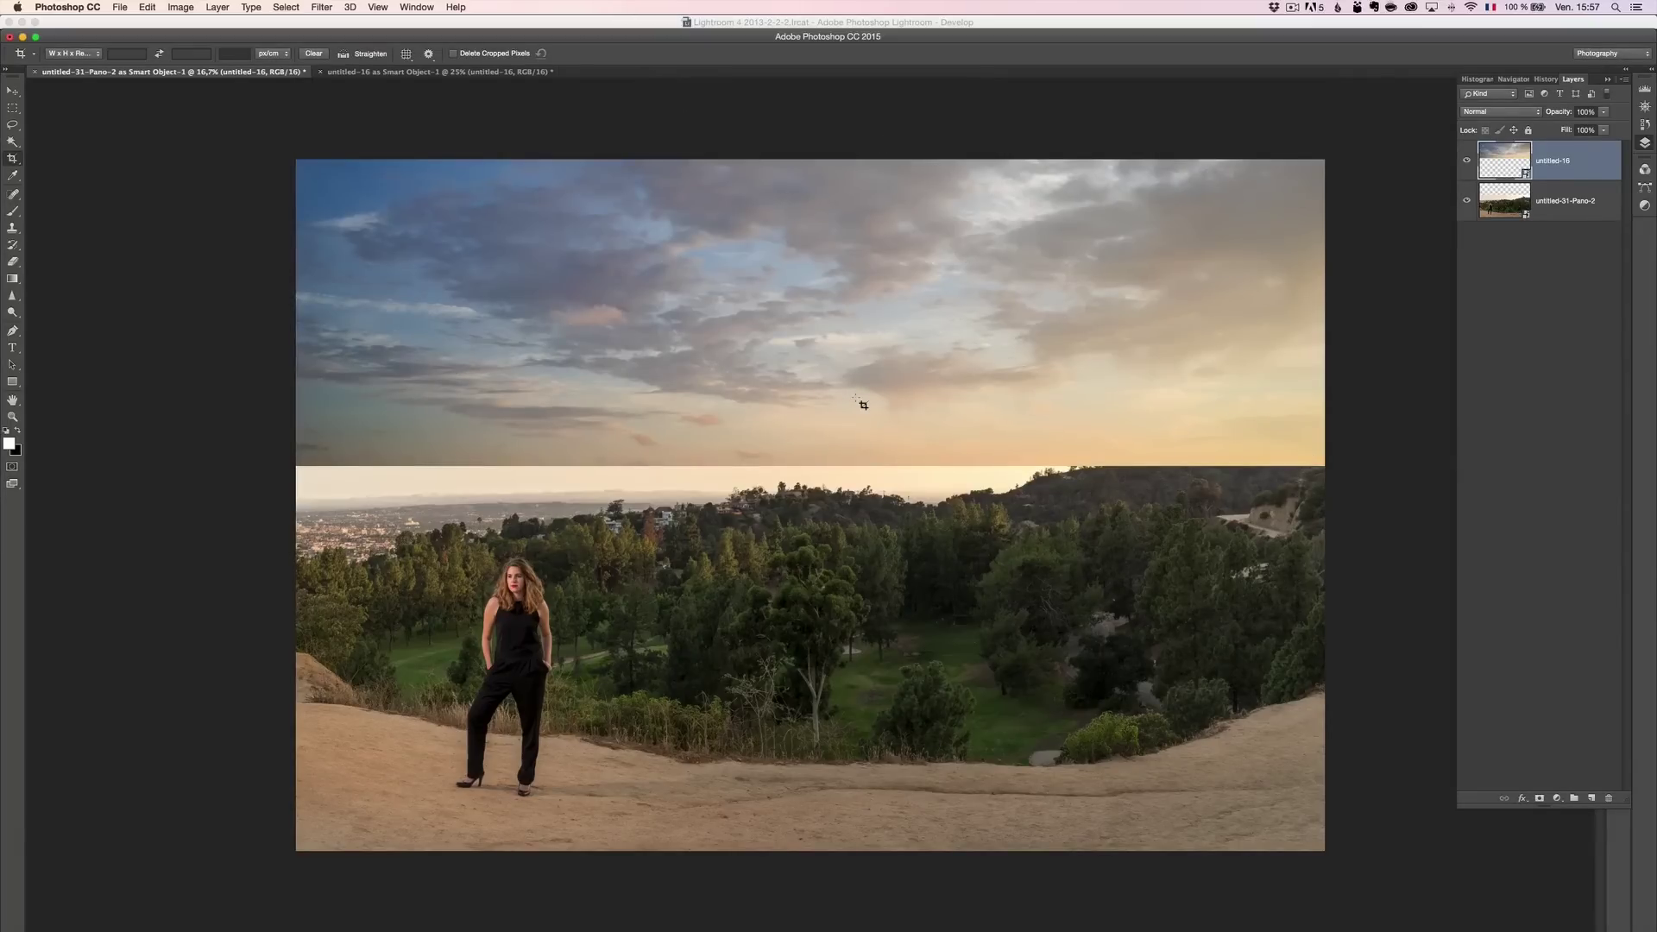
click(1467, 160)
Show the sky layer and add a white layer mask to it.
click(1467, 160)
click(1541, 800)
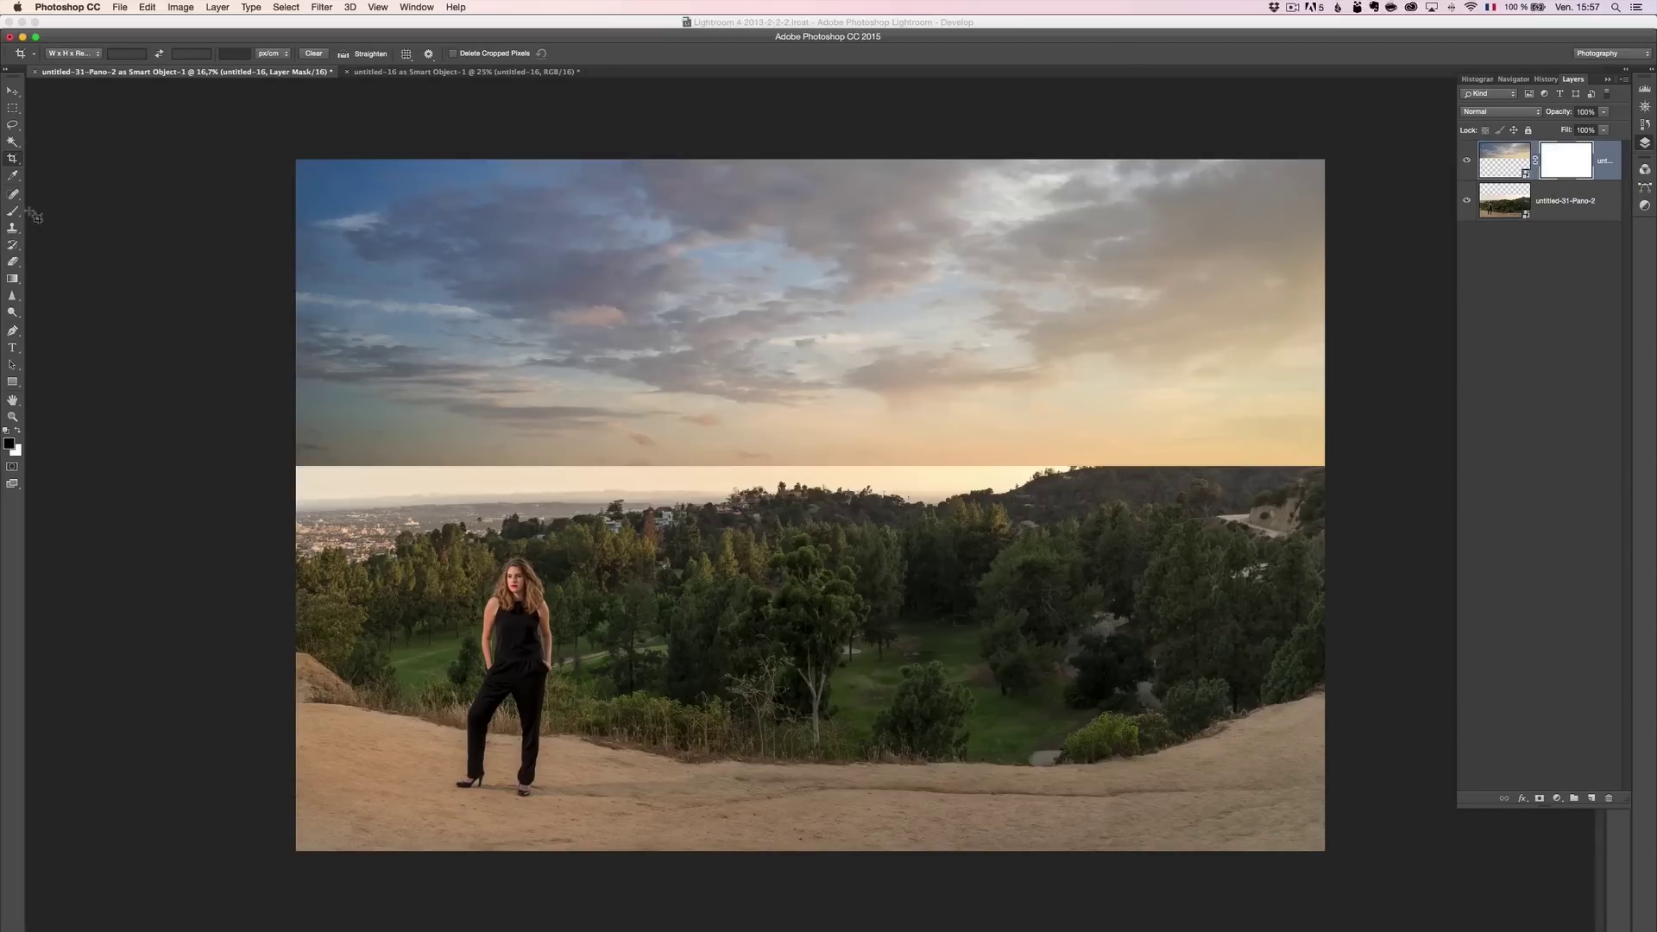
drag(15, 215, 93, 207)
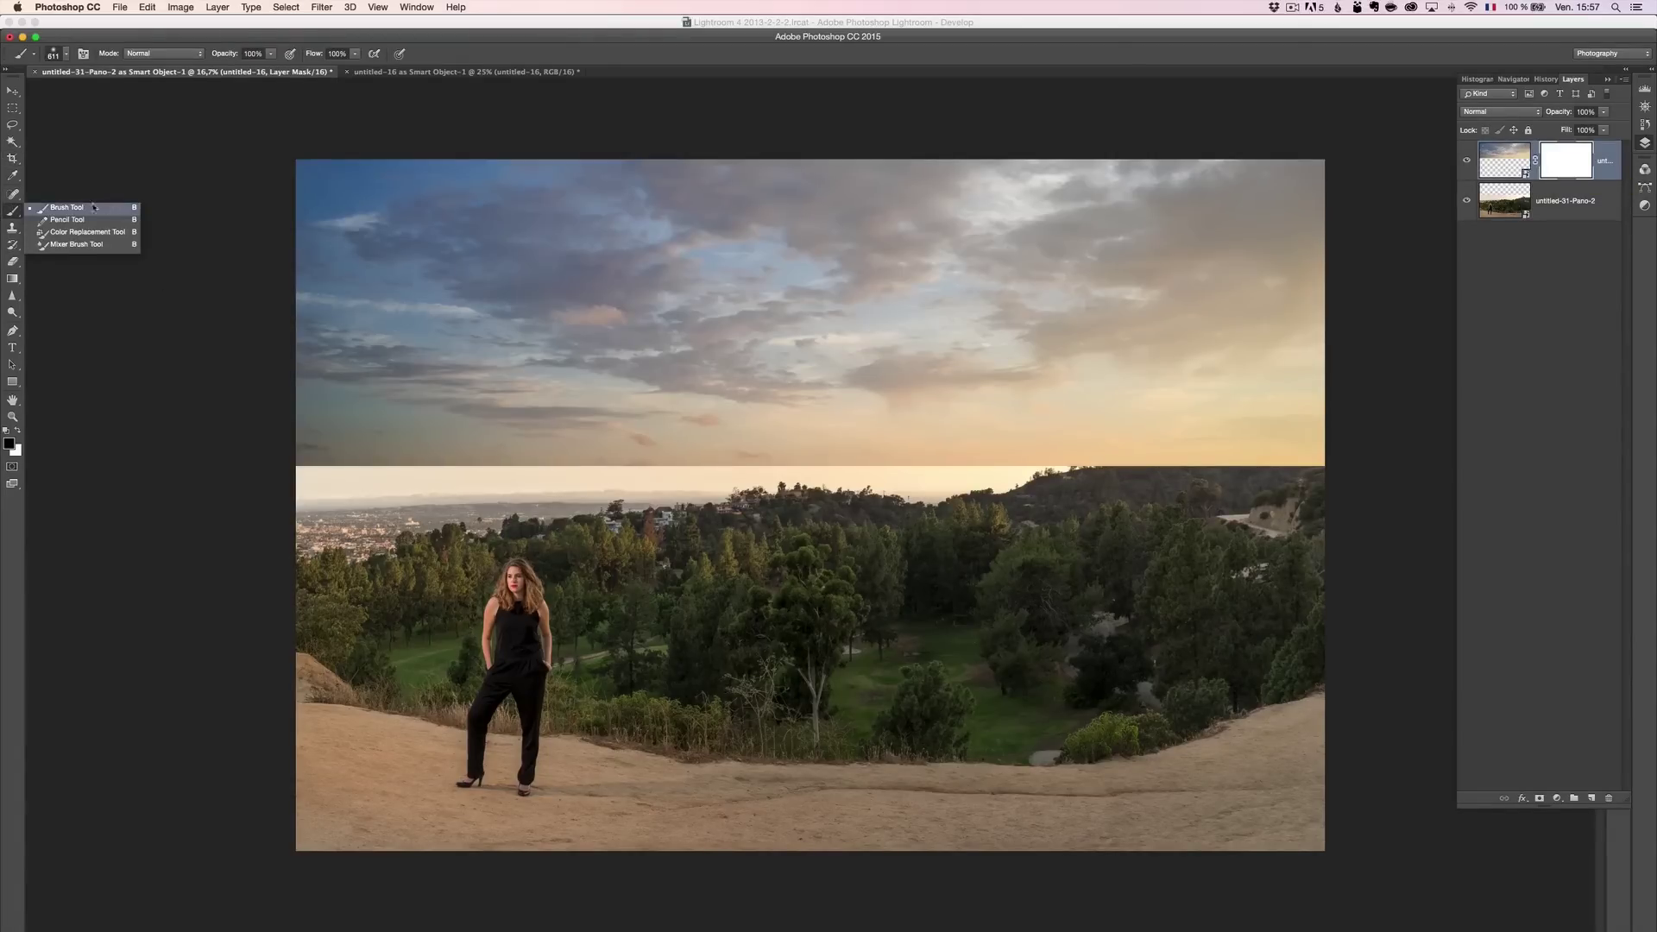
Choose the standard brush at 492 px size with 0% hardness.
click(109, 213)
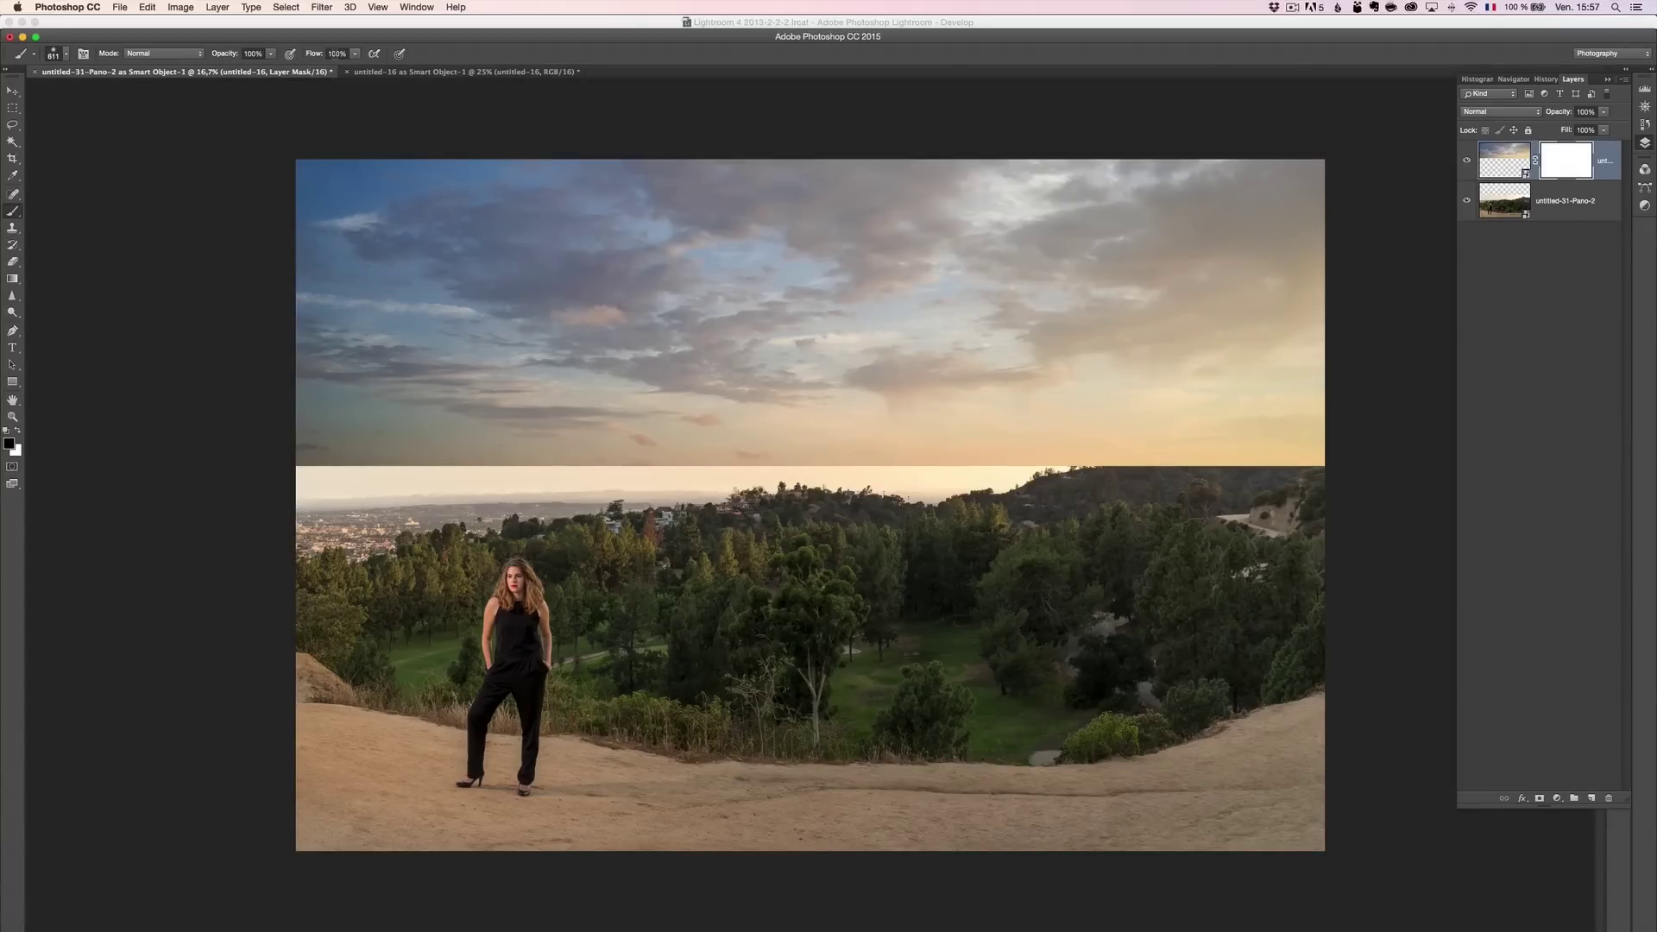
right_click(679, 440)
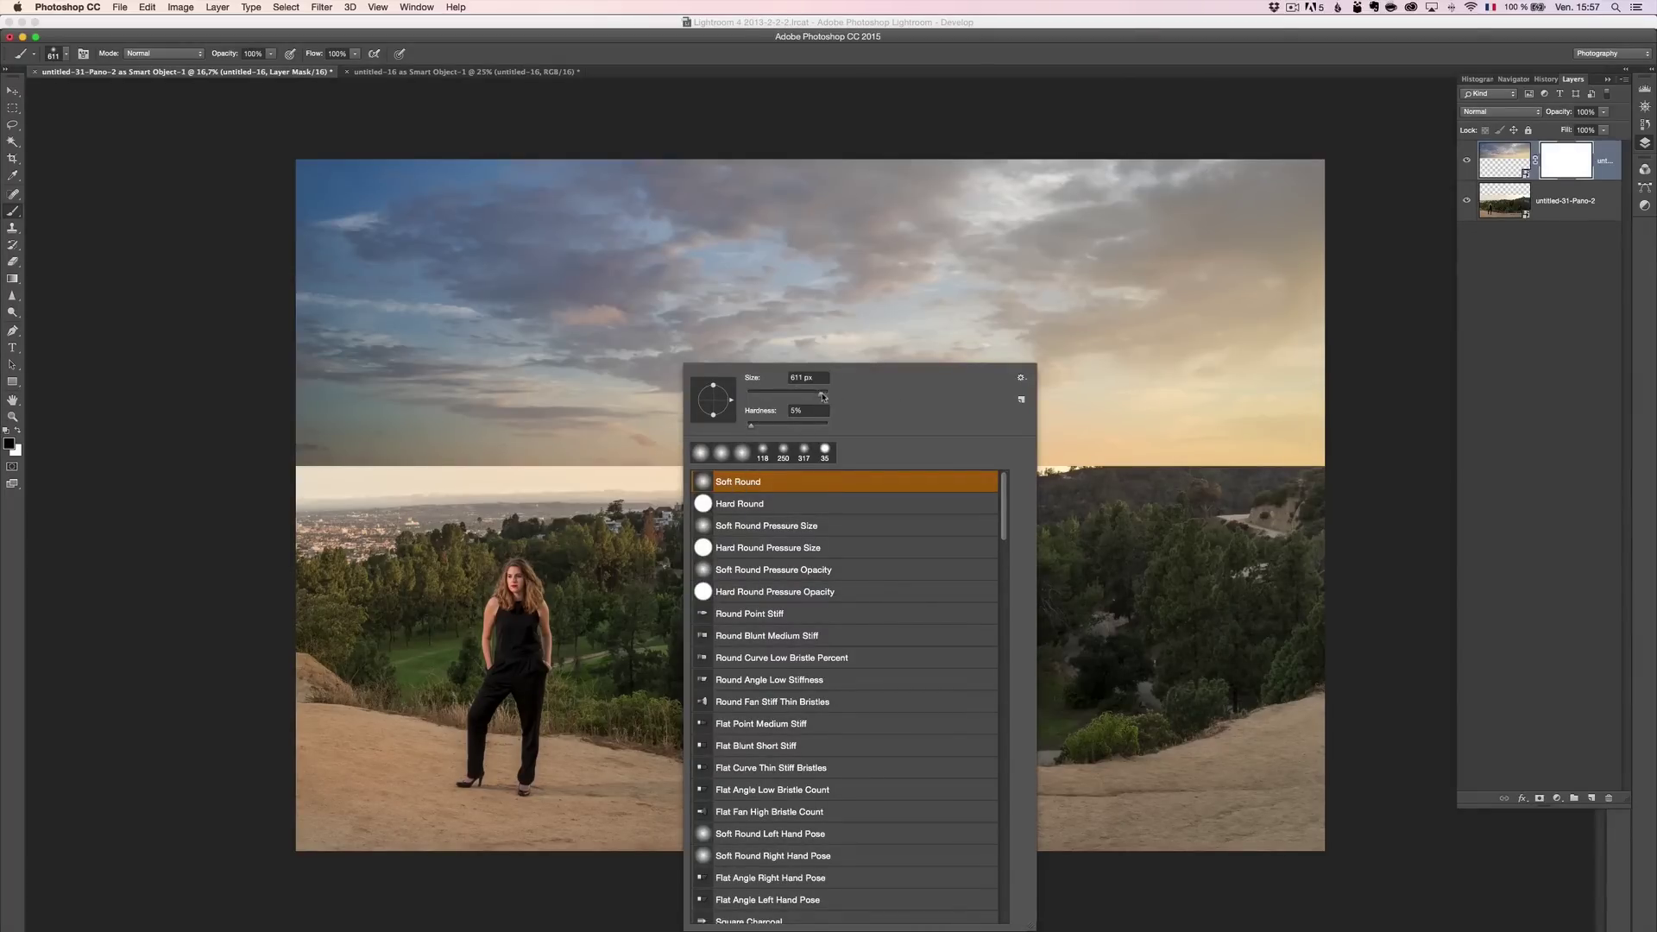
drag(822, 396, 819, 396)
mouse_move(754, 425)
mouse_down()
mouse_move(735, 425)
mouse_move(749, 429)
mouse_up()
key(Return)
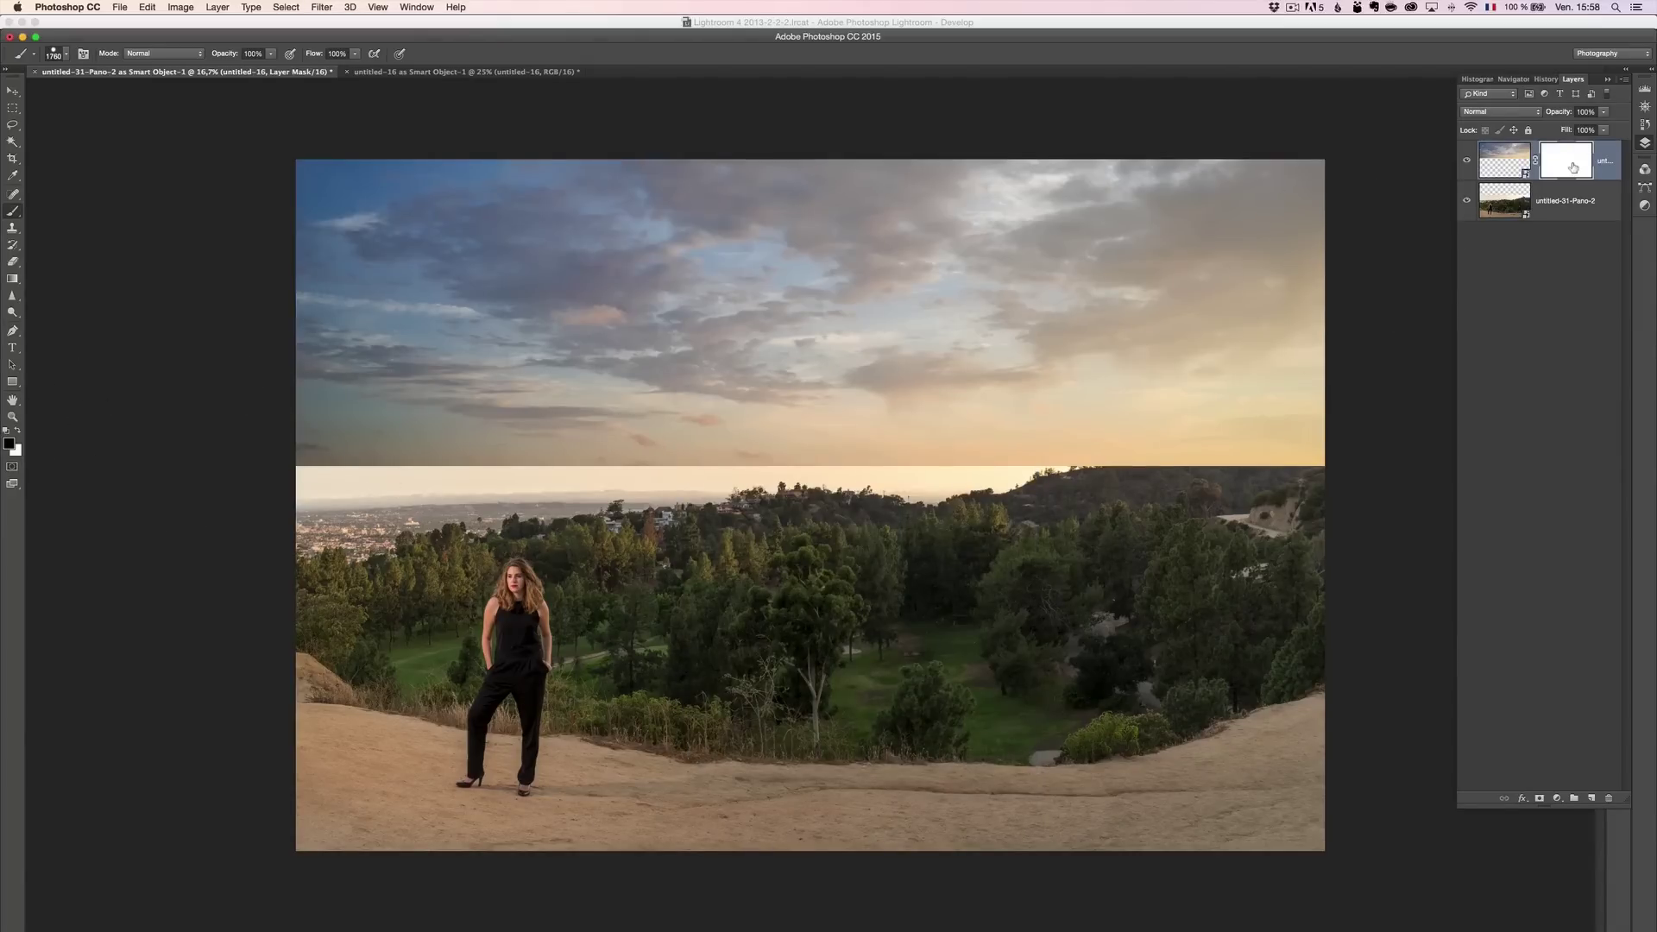
Try mask strokes along the horizon and around the observatory, undoing each.
drag(1140, 549, 569, 561)
mouse_move(960, 546)
mouse_down()
mouse_move(1251, 518)
mouse_move(1191, 610)
mouse_move(1068, 498)
mouse_up()
key(super+z)
right_click(824, 426)
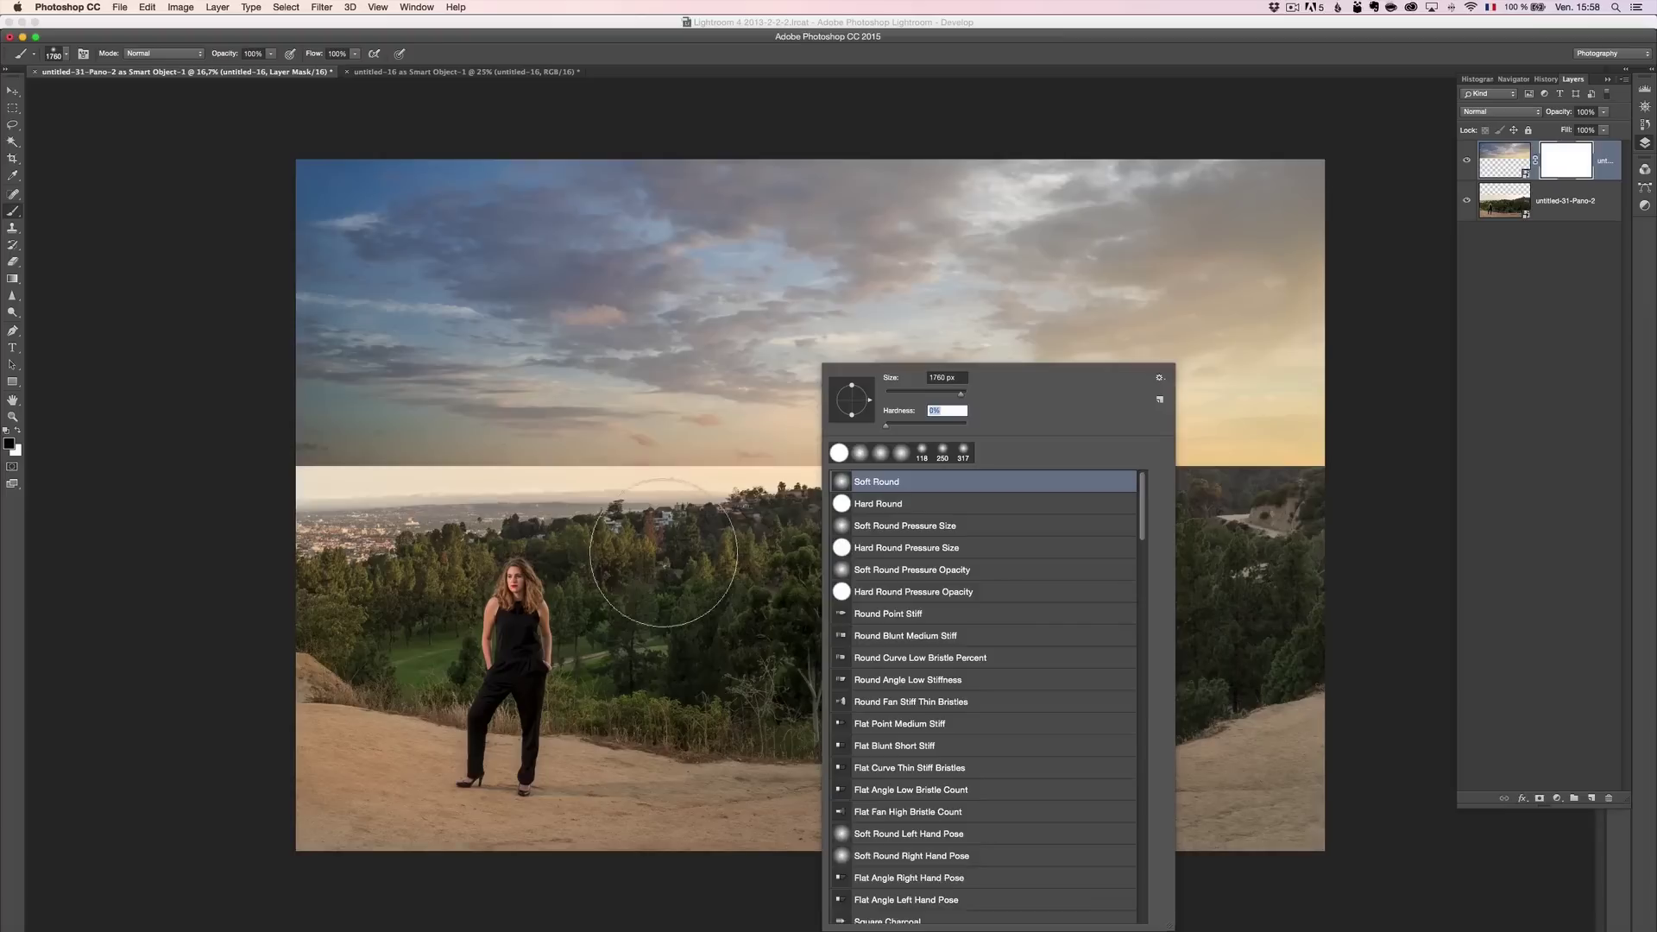
key(Return)
mouse_move(422, 524)
mouse_down()
mouse_move(381, 528)
mouse_move(1323, 528)
mouse_up()
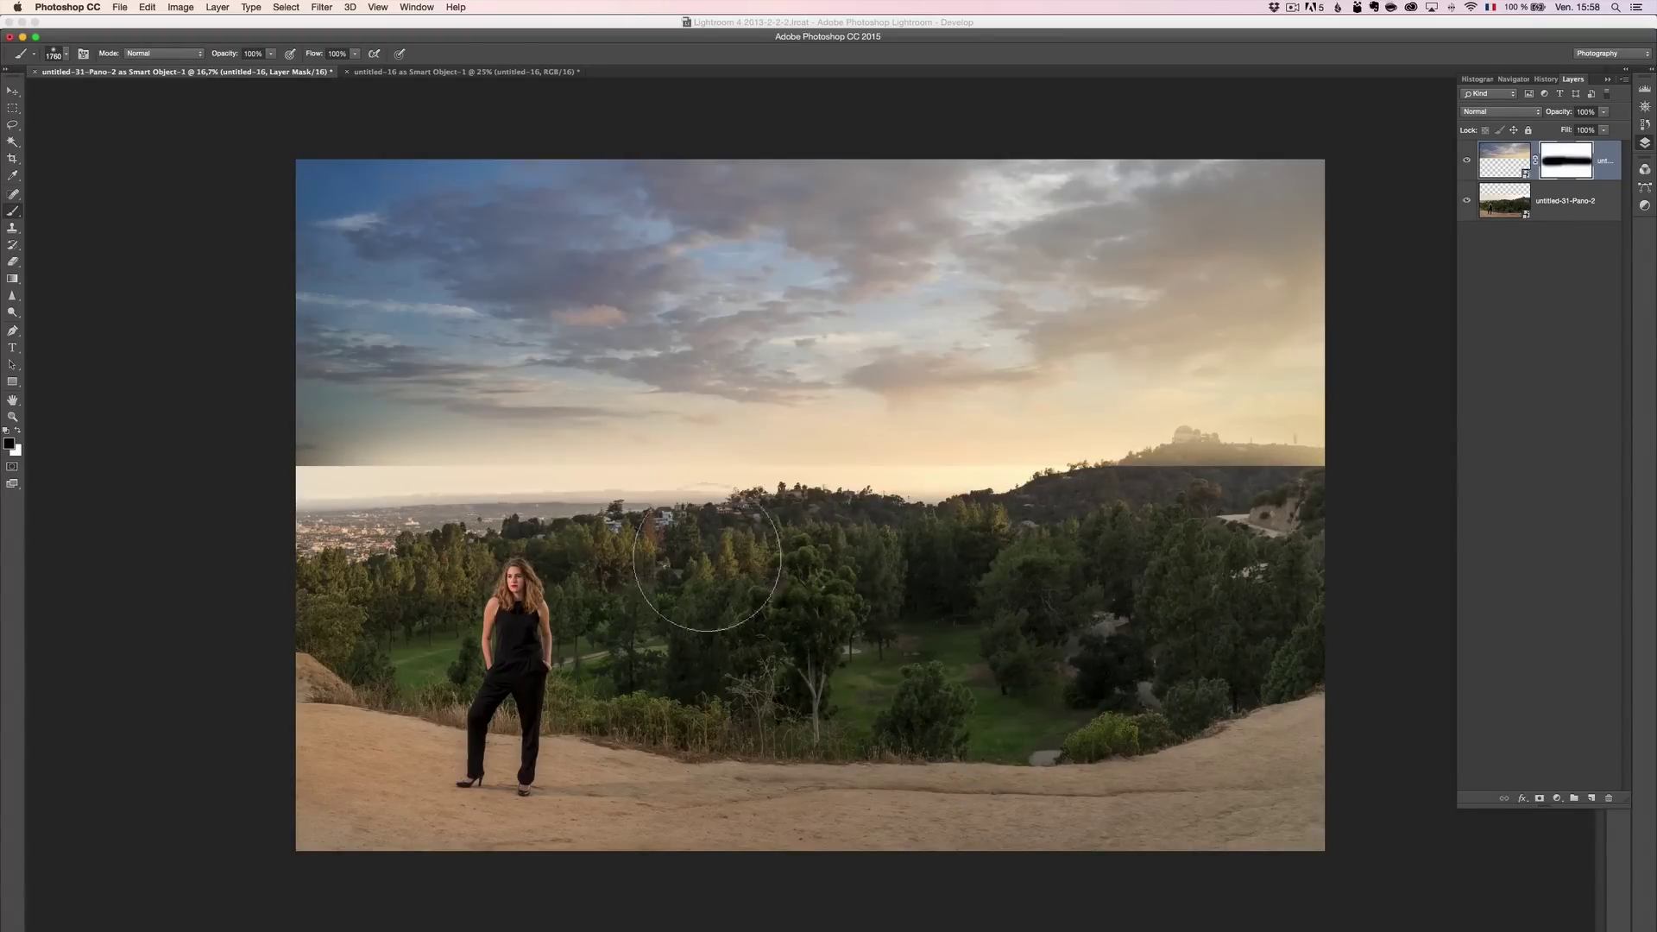
key(super+z)
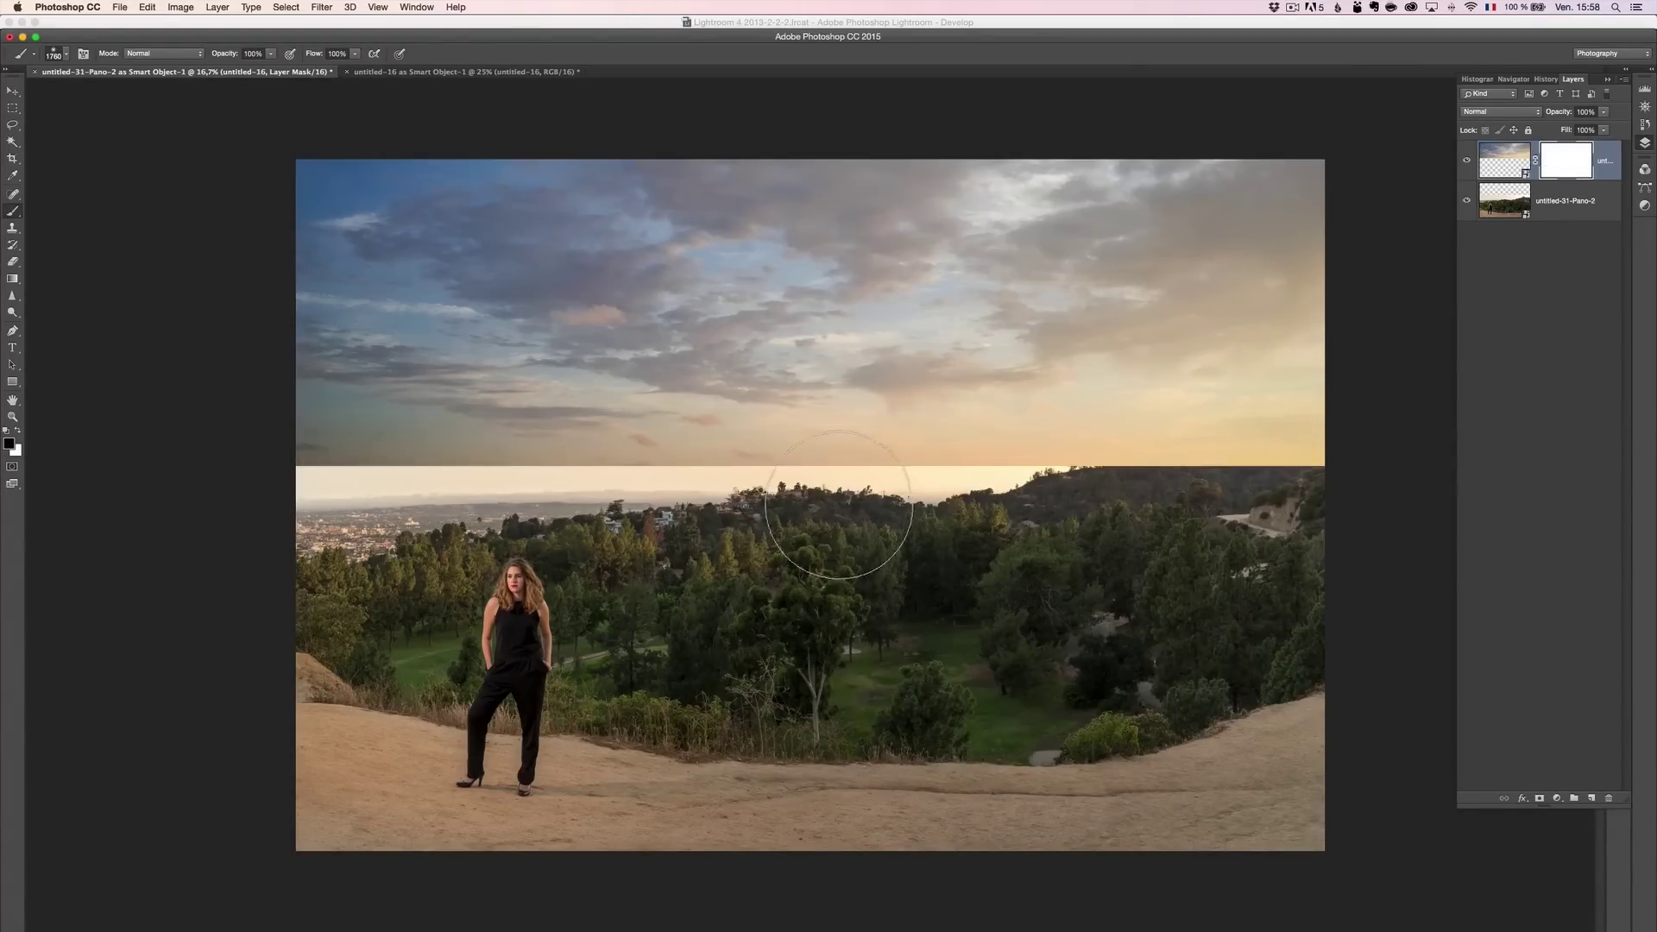
With a smaller brush, blend the sky into the observatory hill and left horizon.
right_click(770, 479)
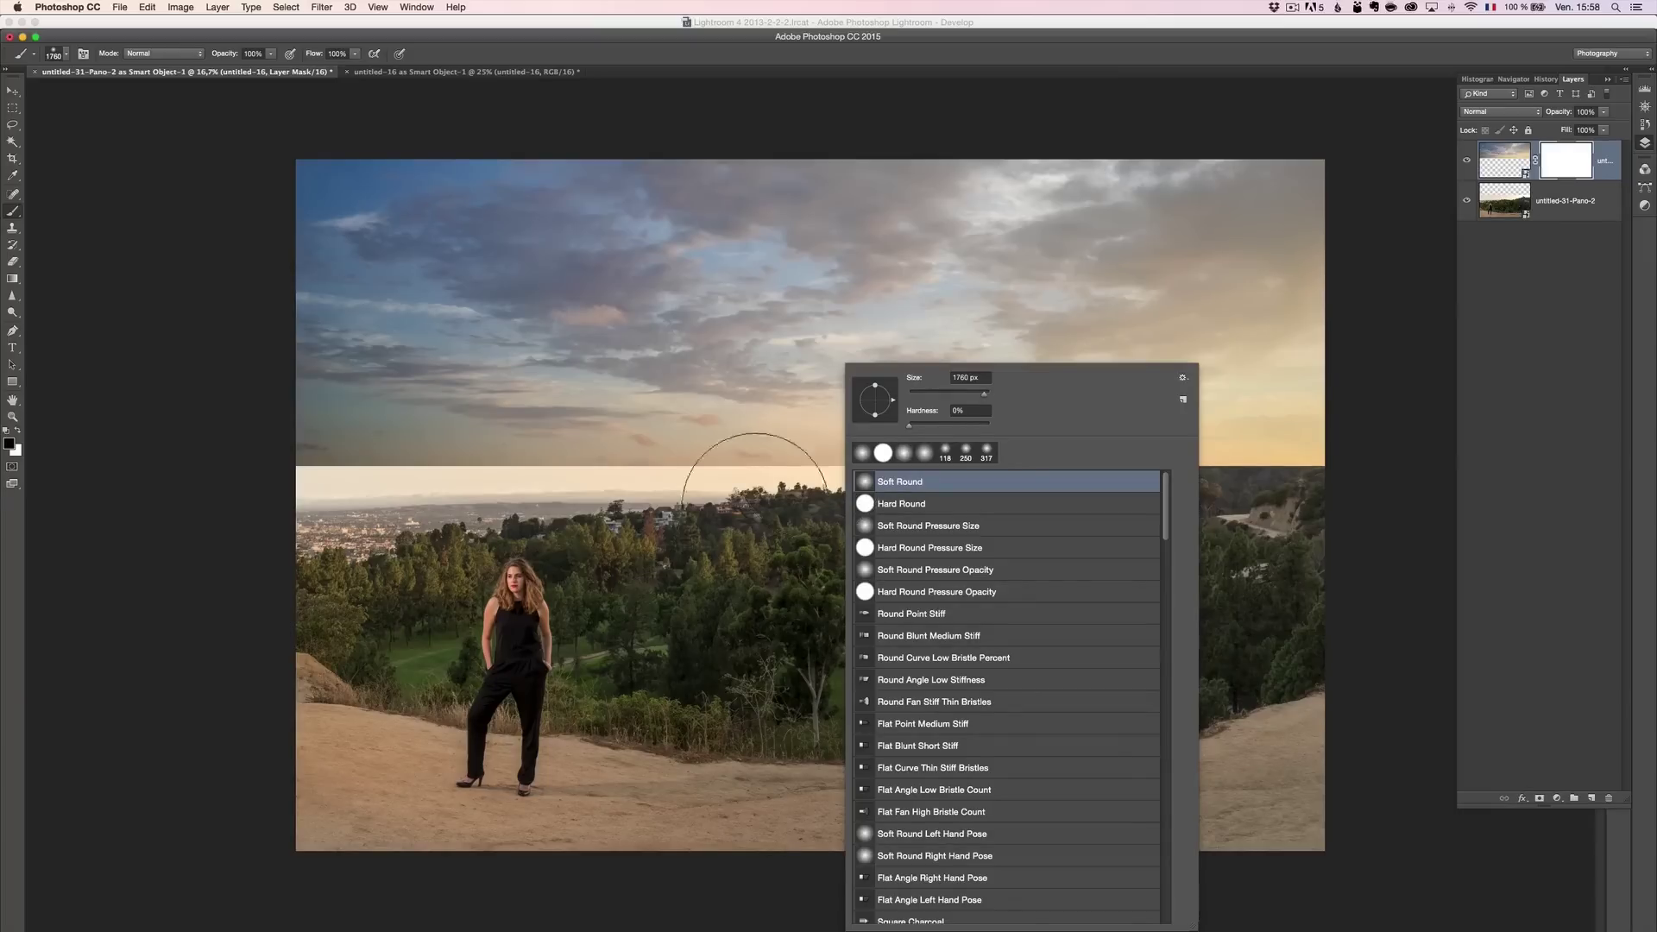
click(742, 510)
click(743, 510)
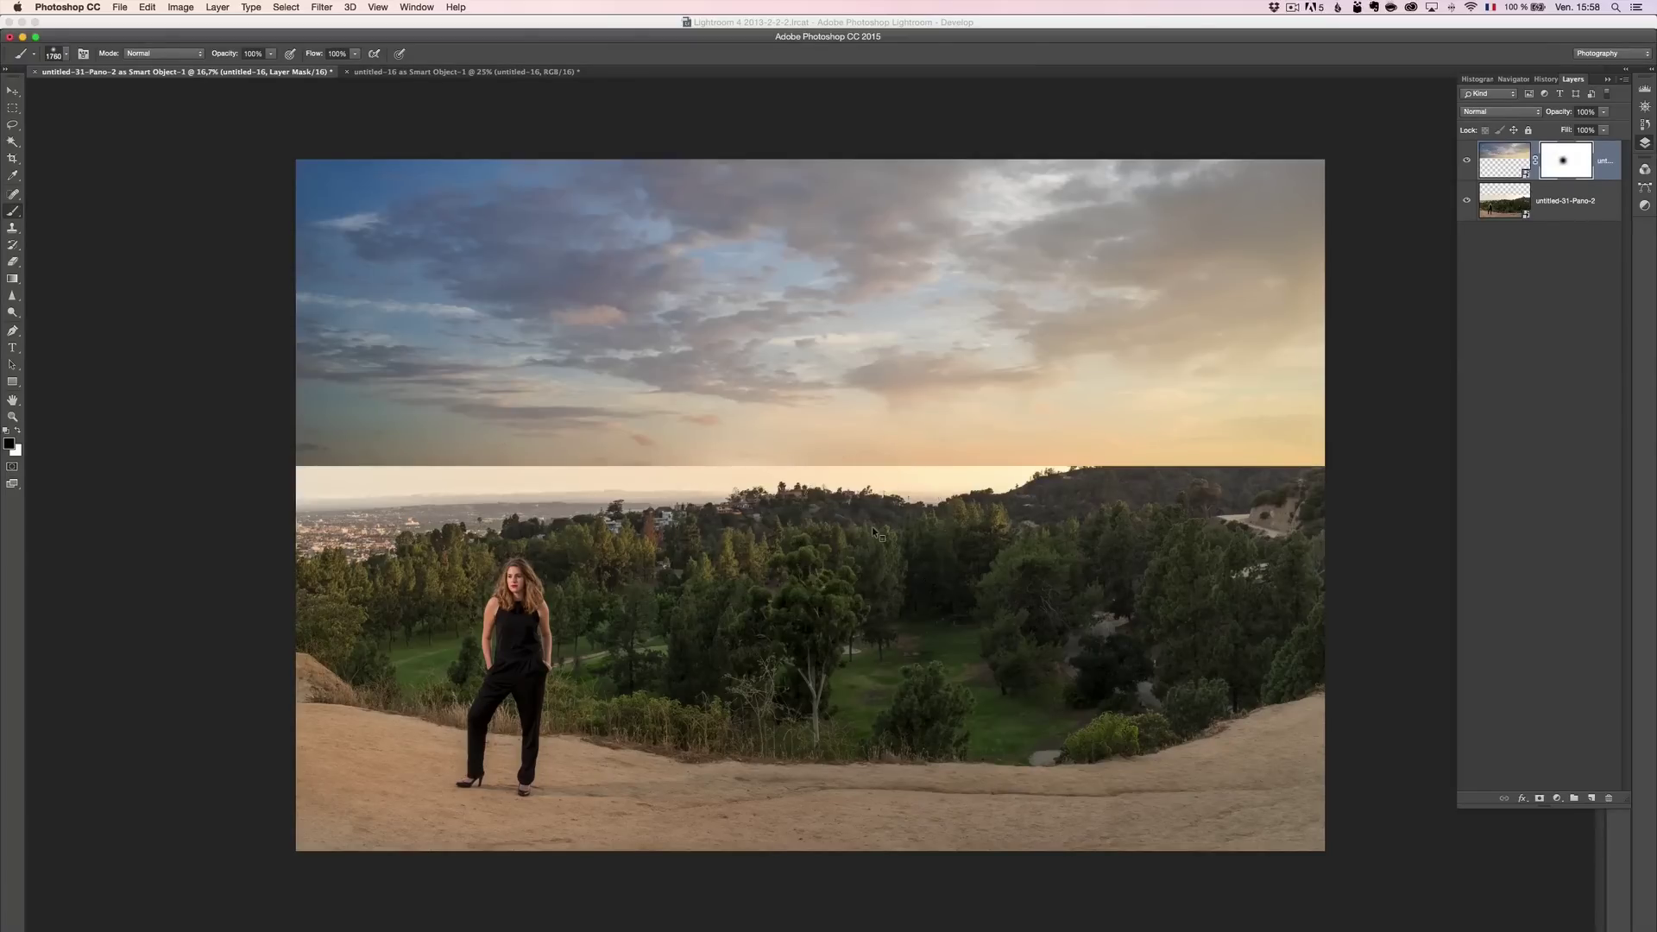
drag(882, 537, 846, 542)
mouse_move(1038, 515)
mouse_down()
mouse_move(1395, 503)
mouse_move(976, 506)
mouse_move(781, 528)
mouse_move(315, 515)
mouse_move(898, 516)
mouse_up()
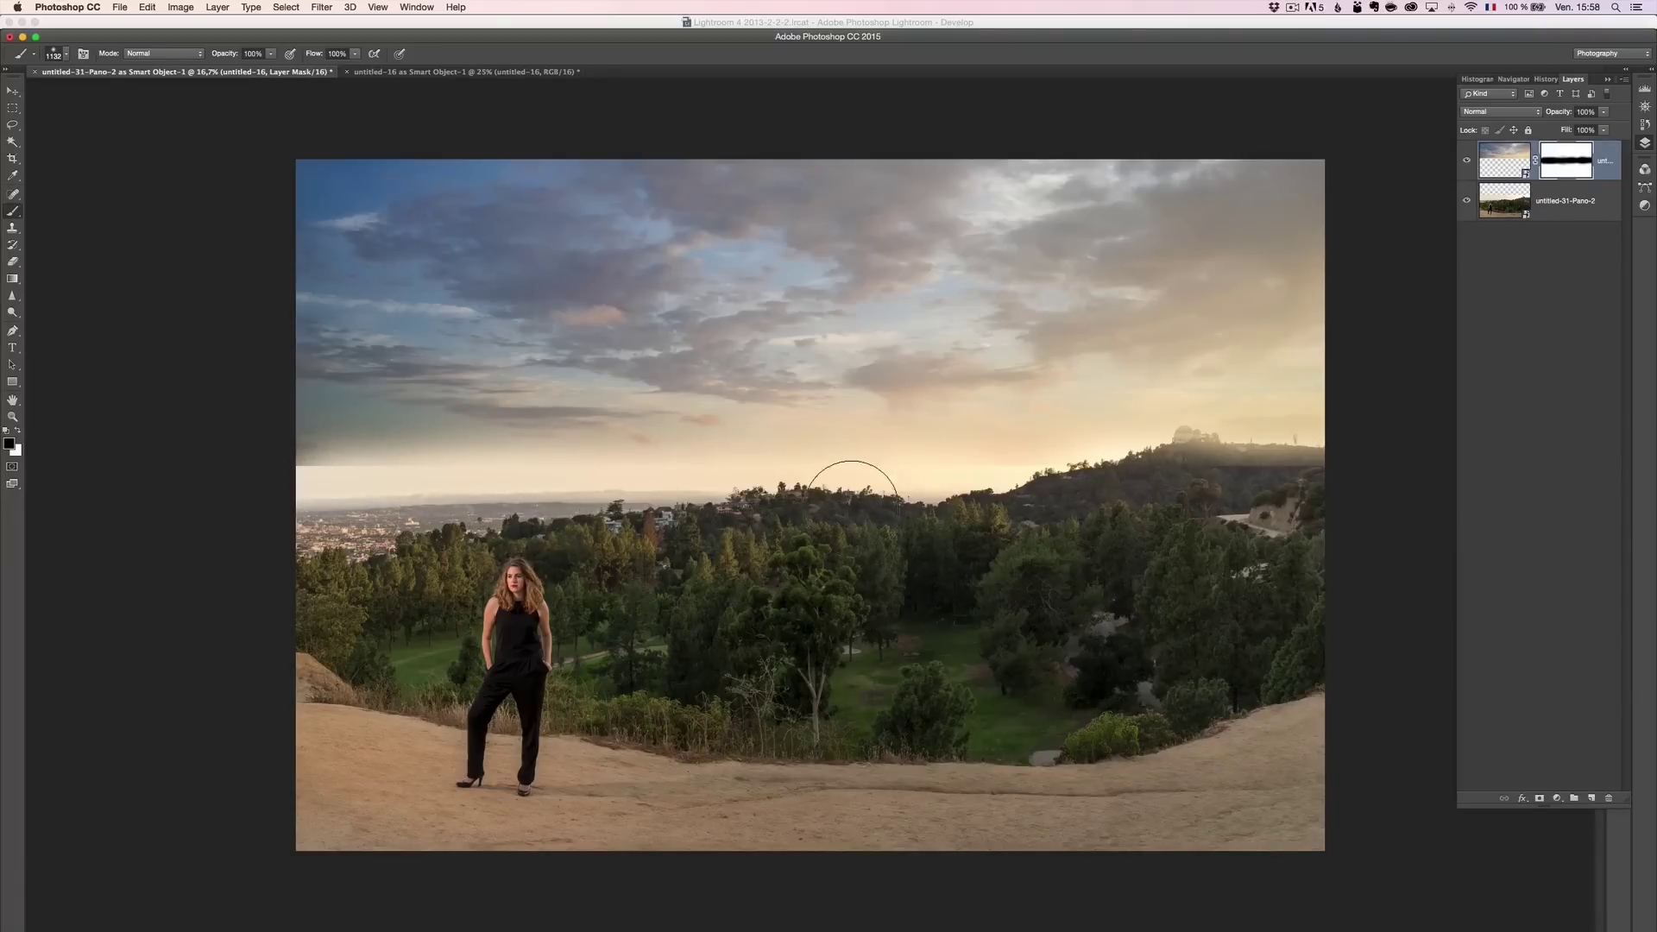
mouse_move(411, 508)
mouse_down()
mouse_move(325, 484)
mouse_move(348, 504)
mouse_up()
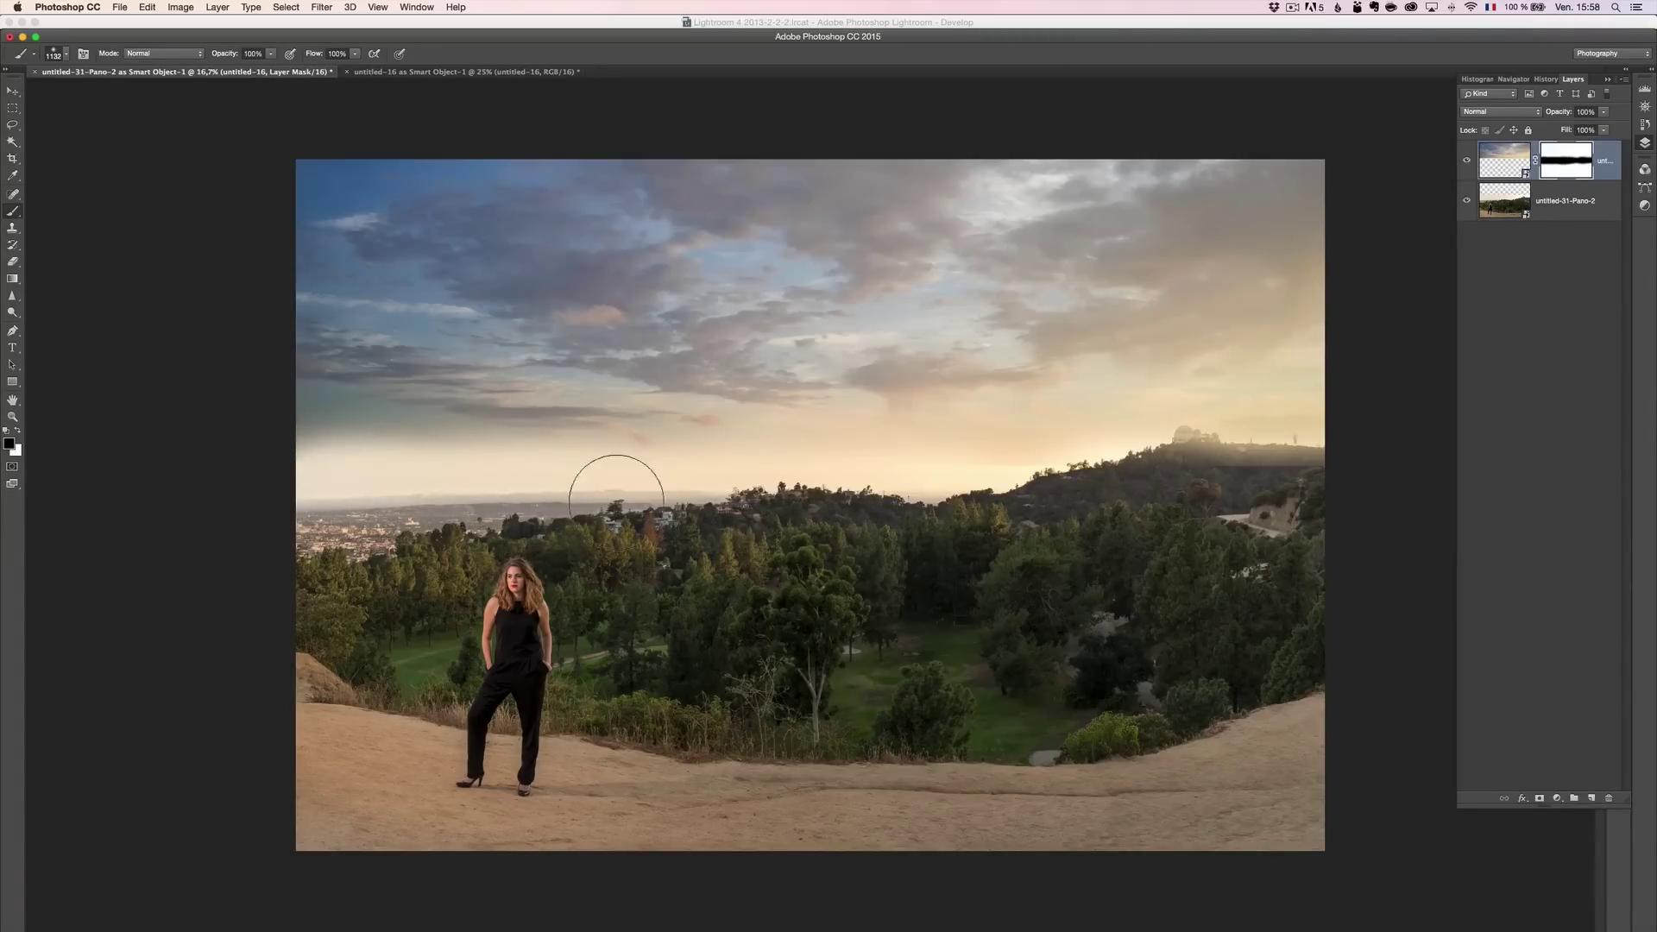
mouse_move(1209, 447)
mouse_down()
mouse_move(1218, 497)
mouse_move(1289, 497)
mouse_move(1185, 476)
mouse_up()
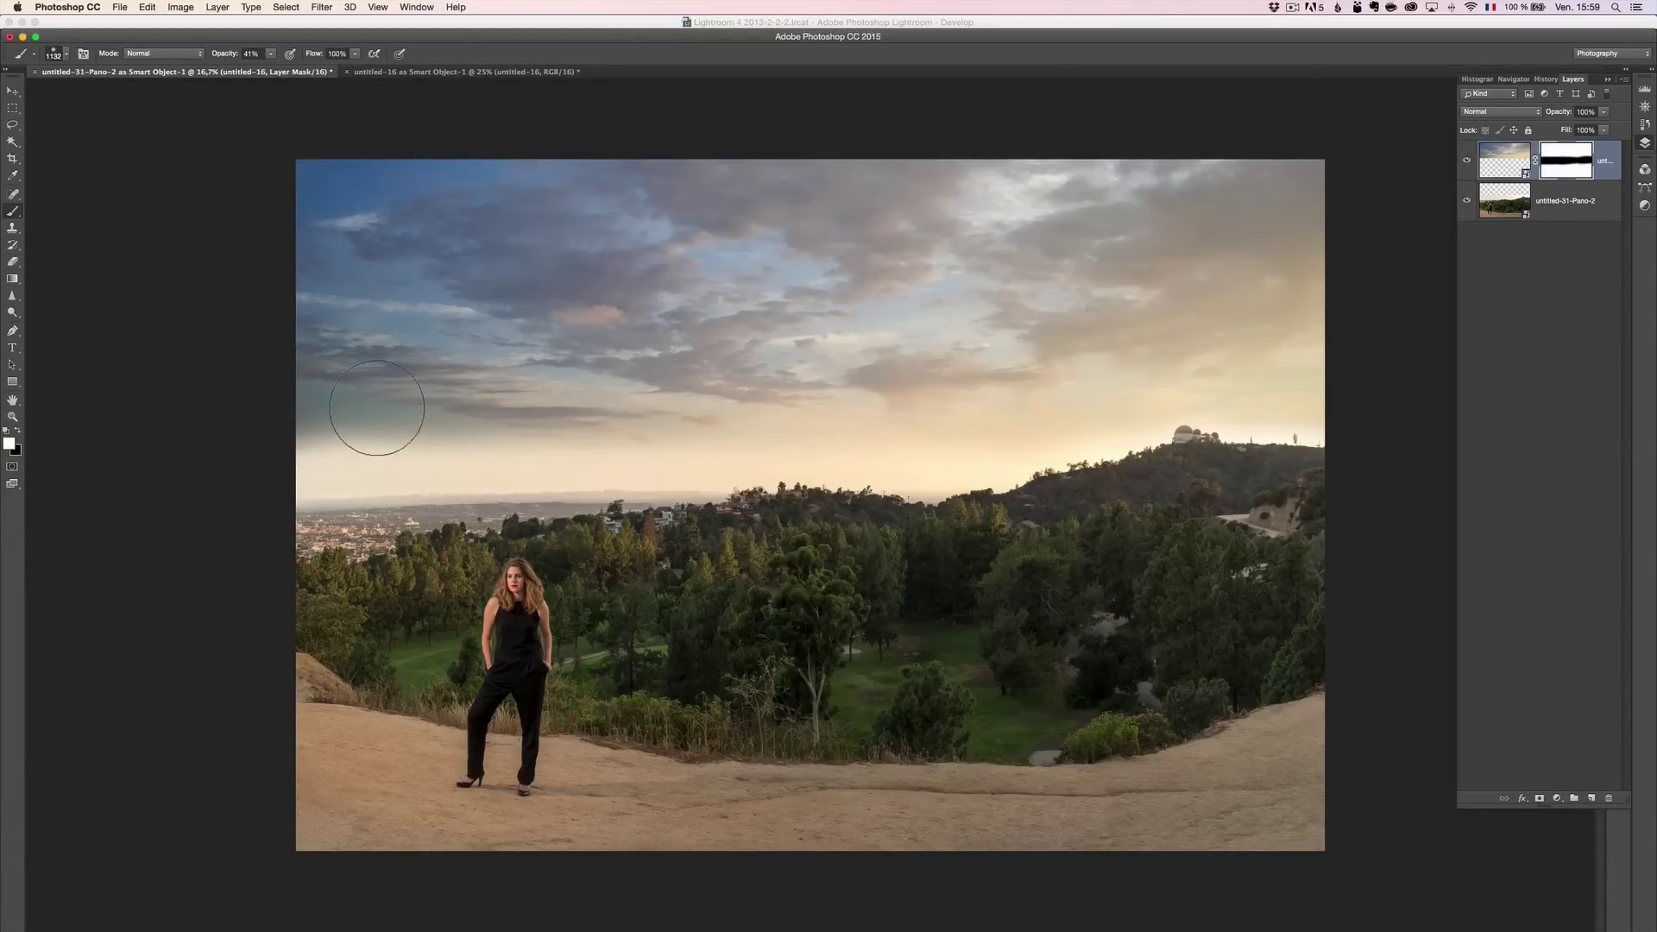
drag(325, 437, 633, 418)
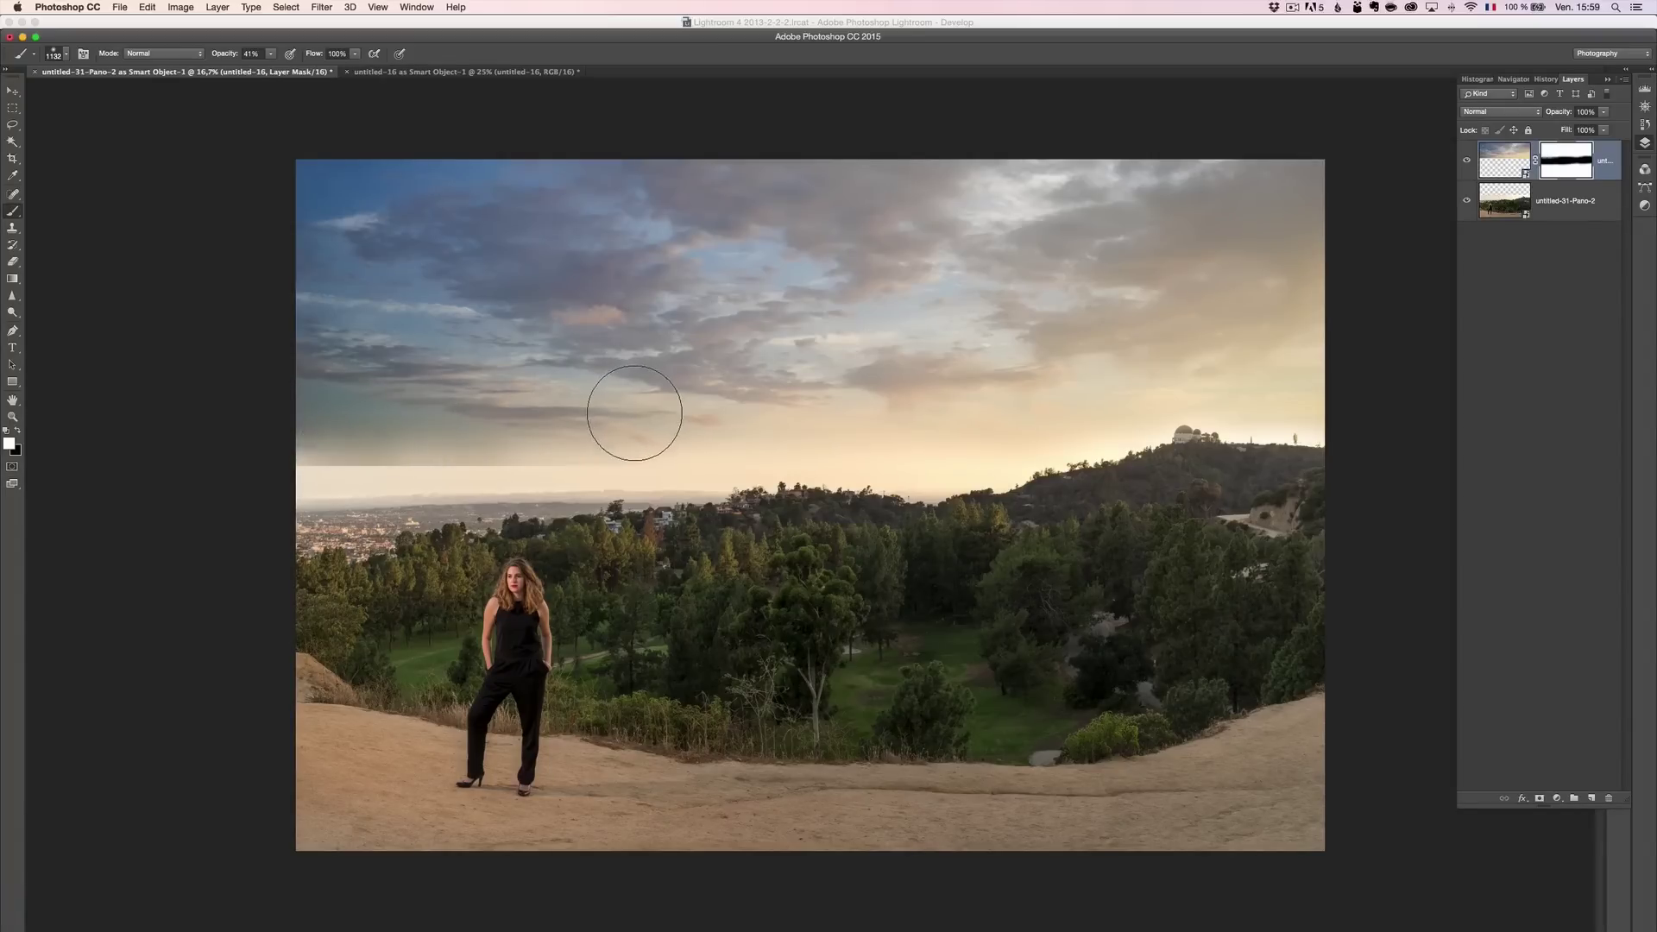
Paint black on the mask to soften the left-horizon sky edge, comparing with the layer hidden.
key(x)
mouse_move(416, 509)
mouse_down()
mouse_move(406, 481)
mouse_move(333, 481)
mouse_move(387, 507)
mouse_up()
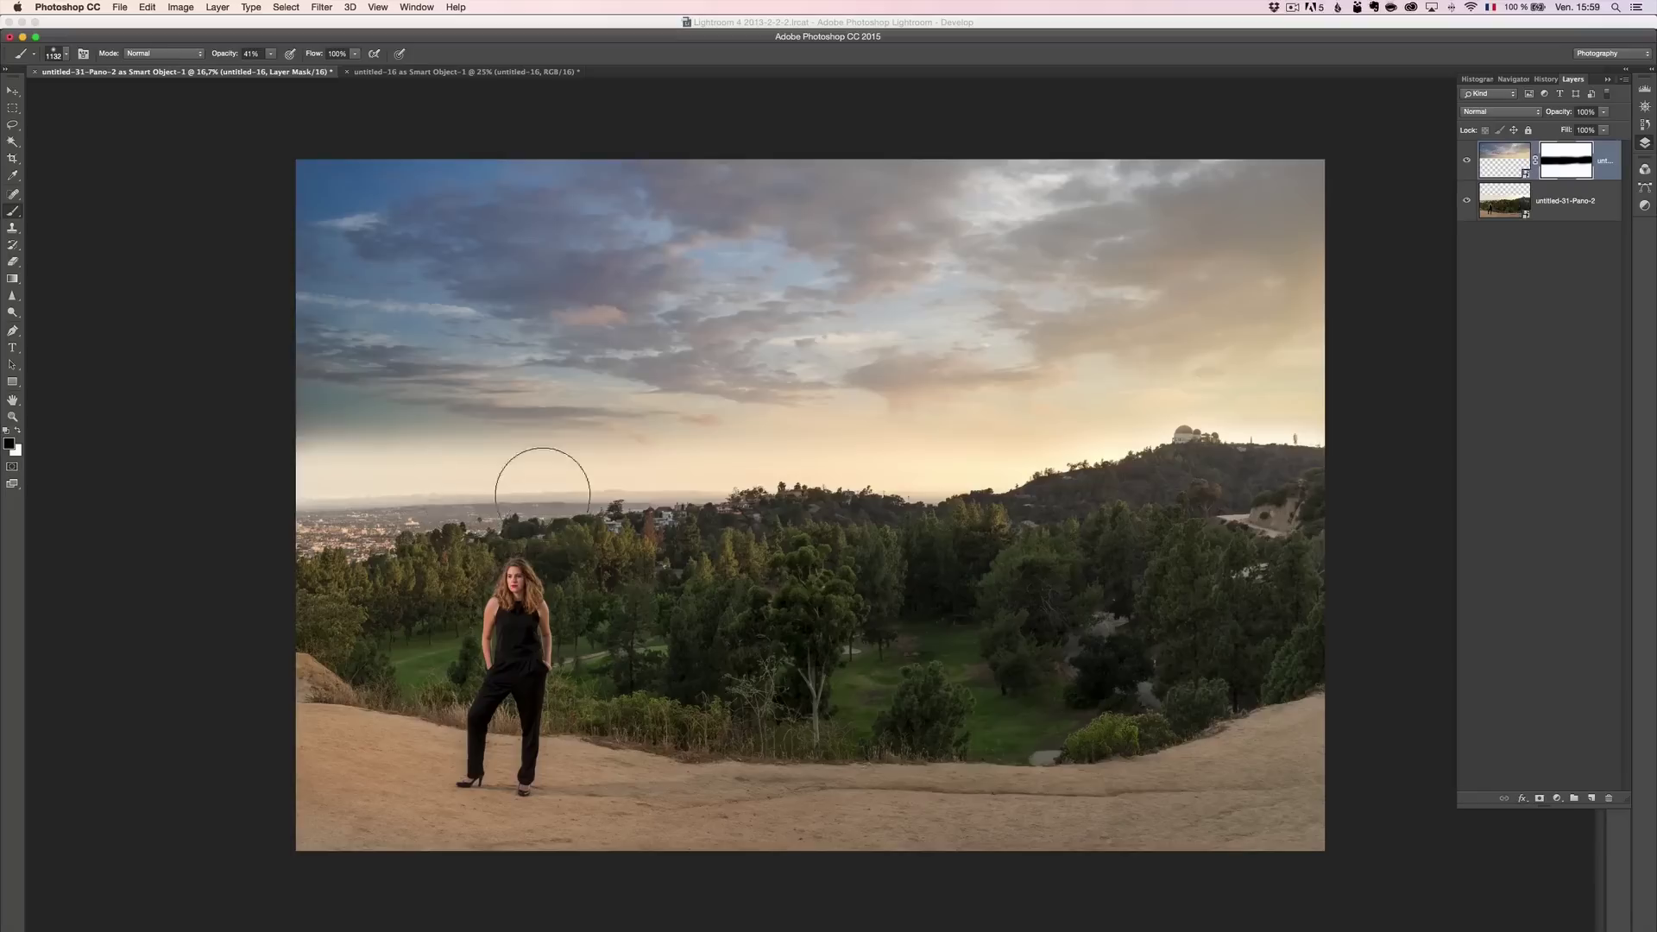
drag(550, 480, 310, 458)
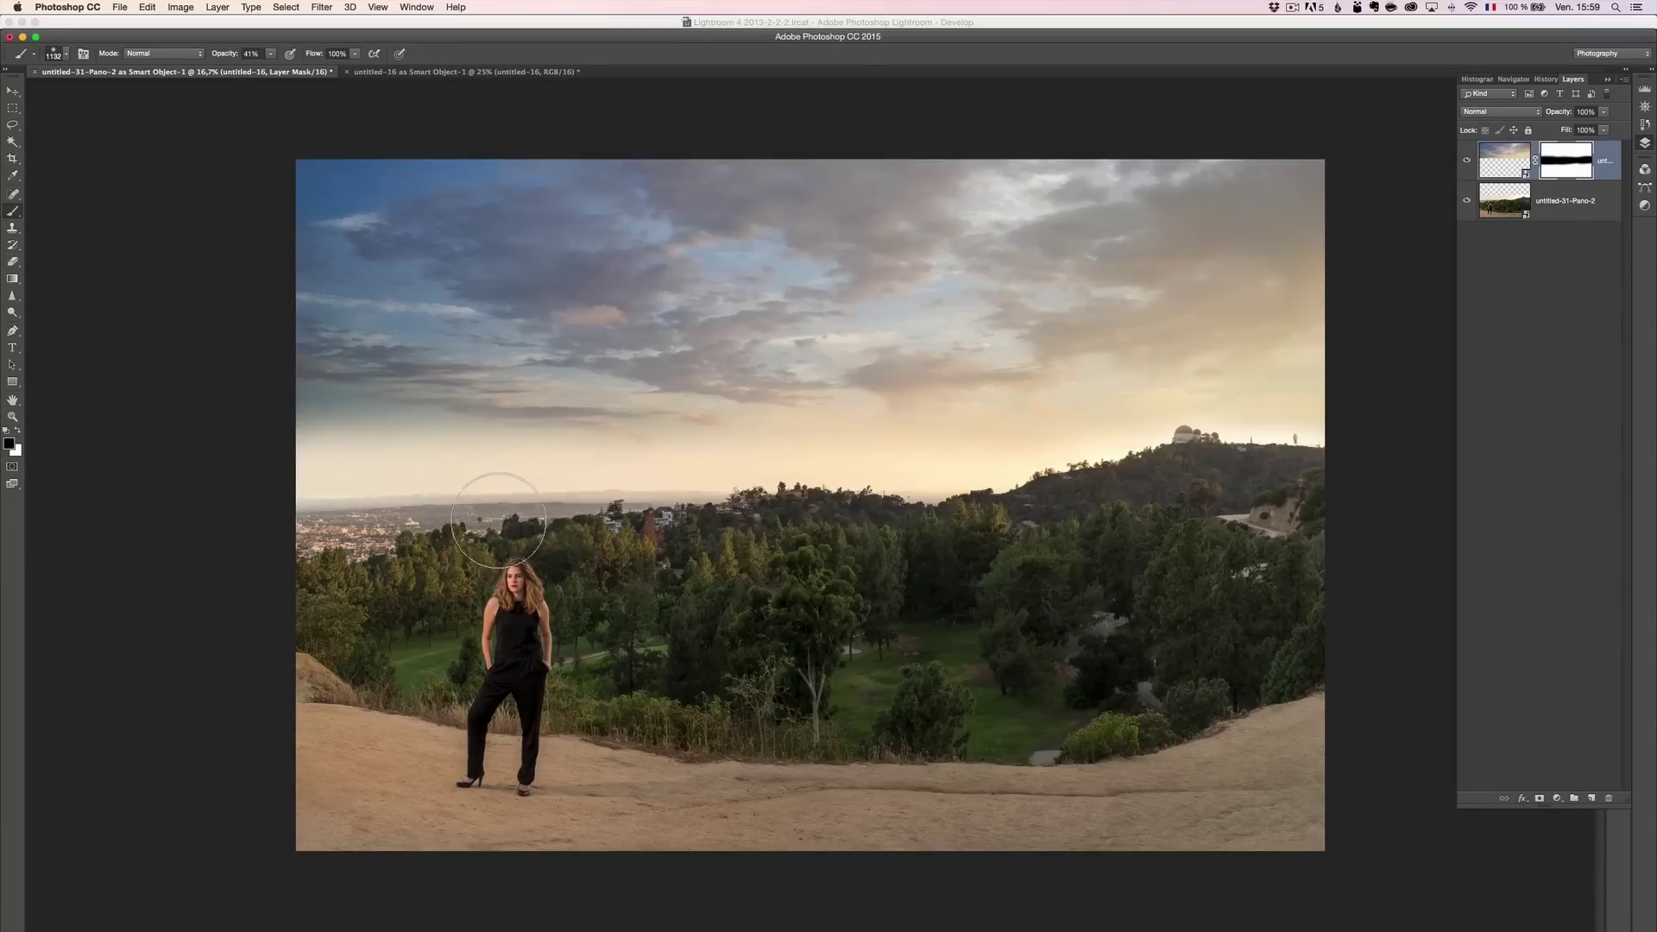
click(1466, 161)
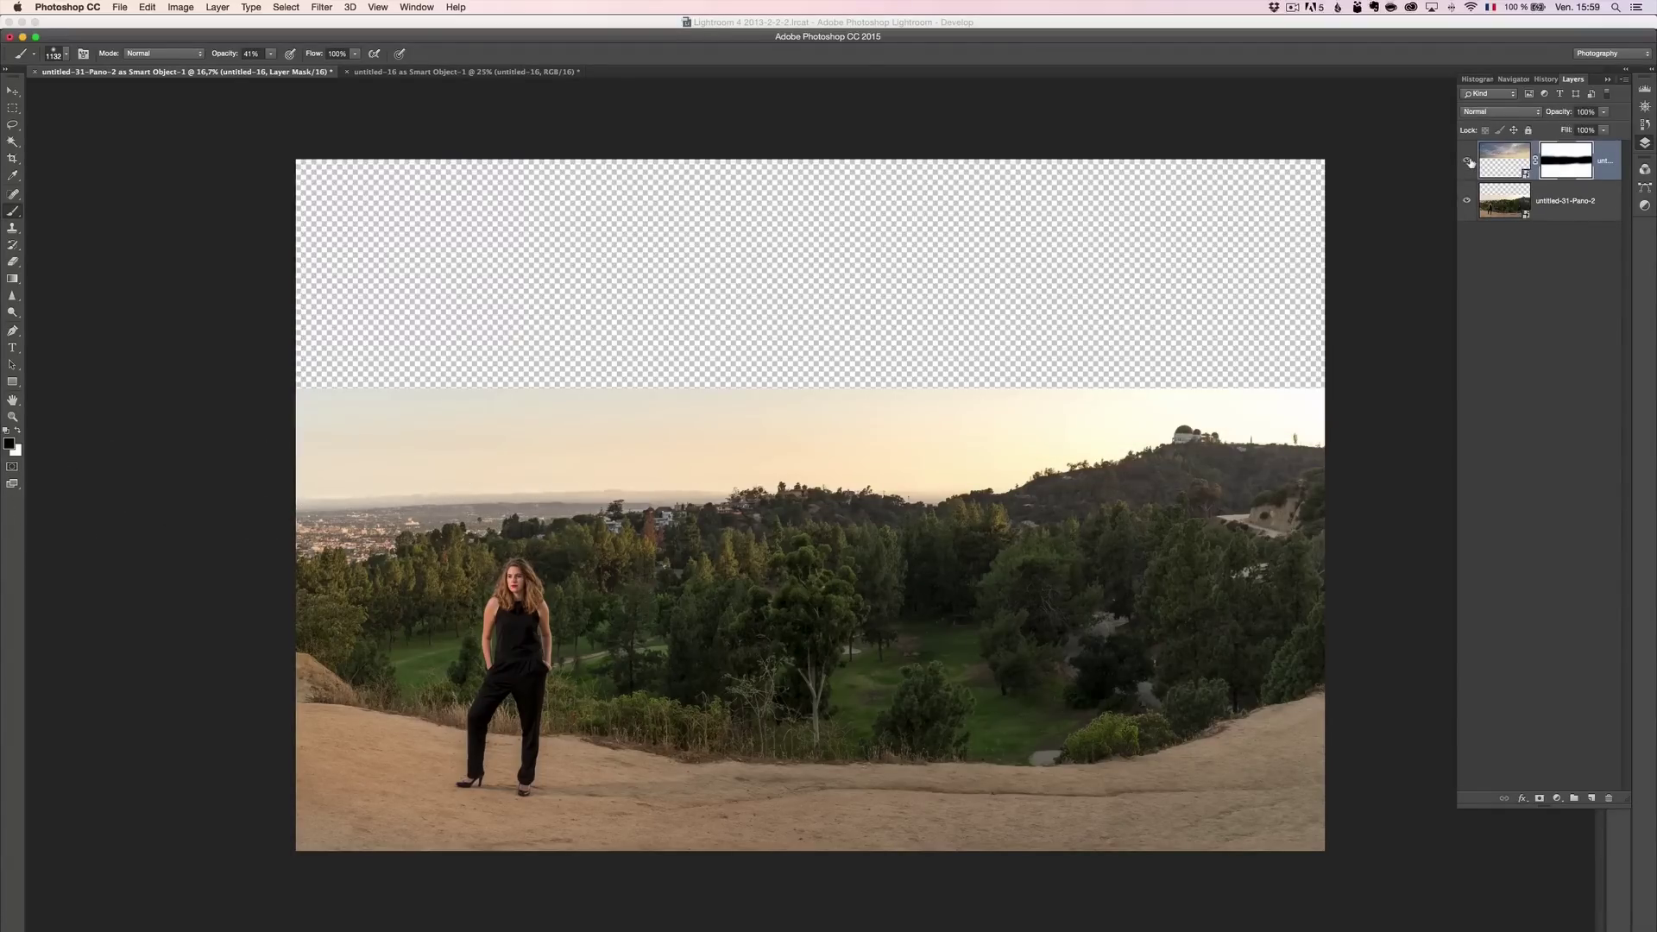
click(1466, 161)
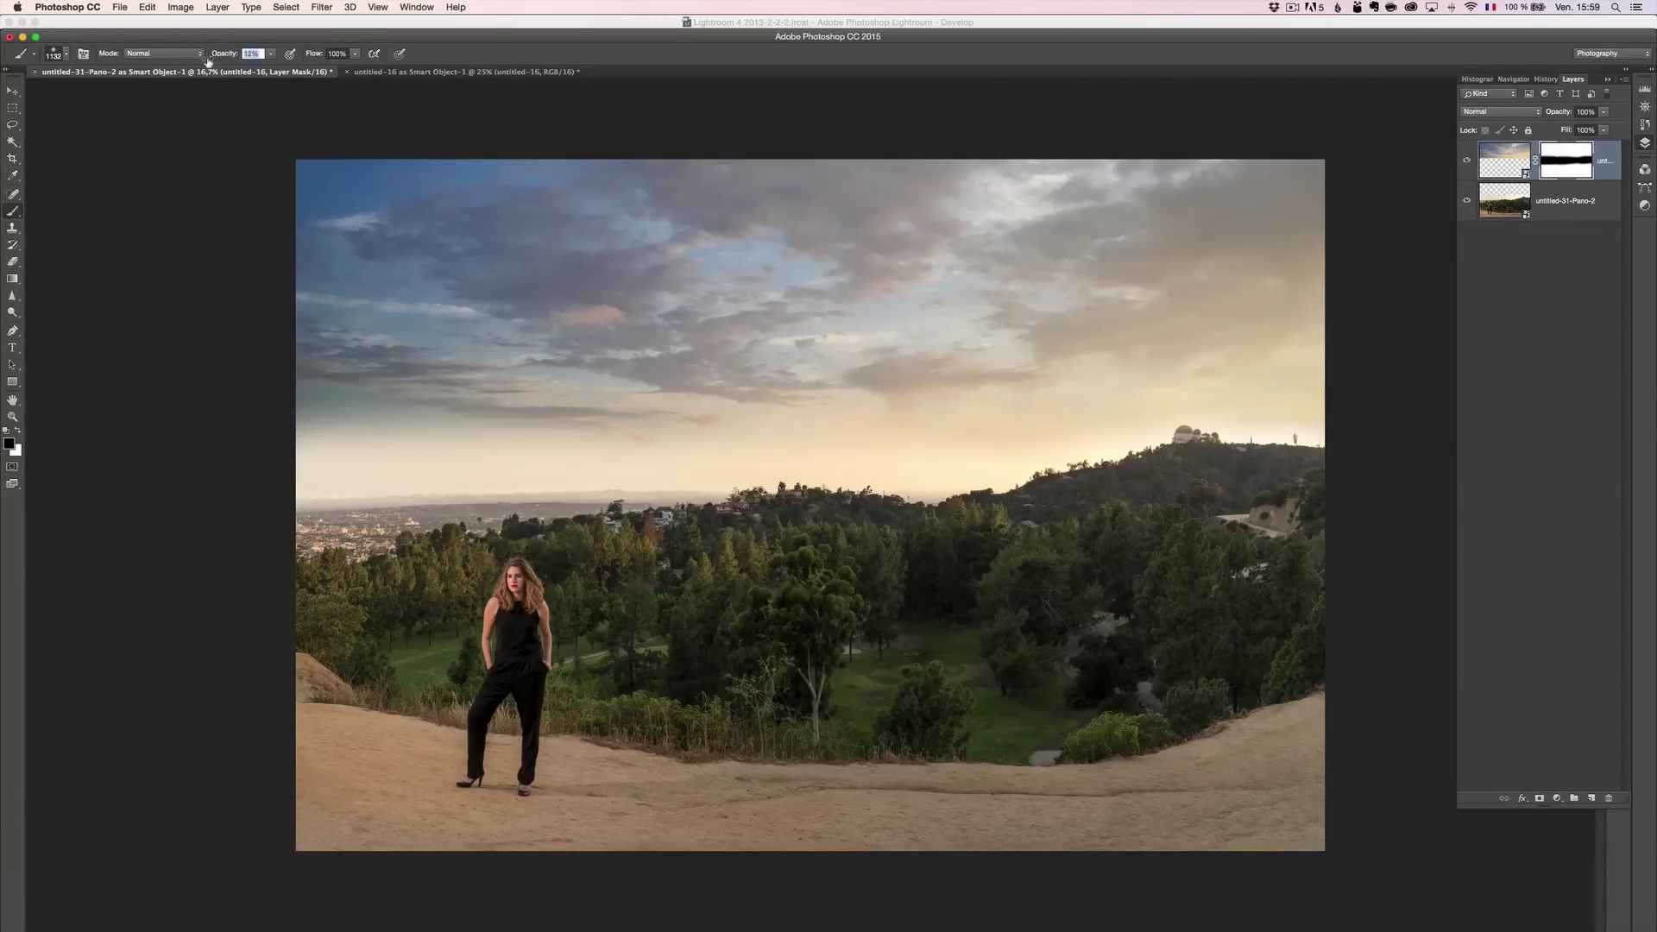
drag(507, 432, 360, 400)
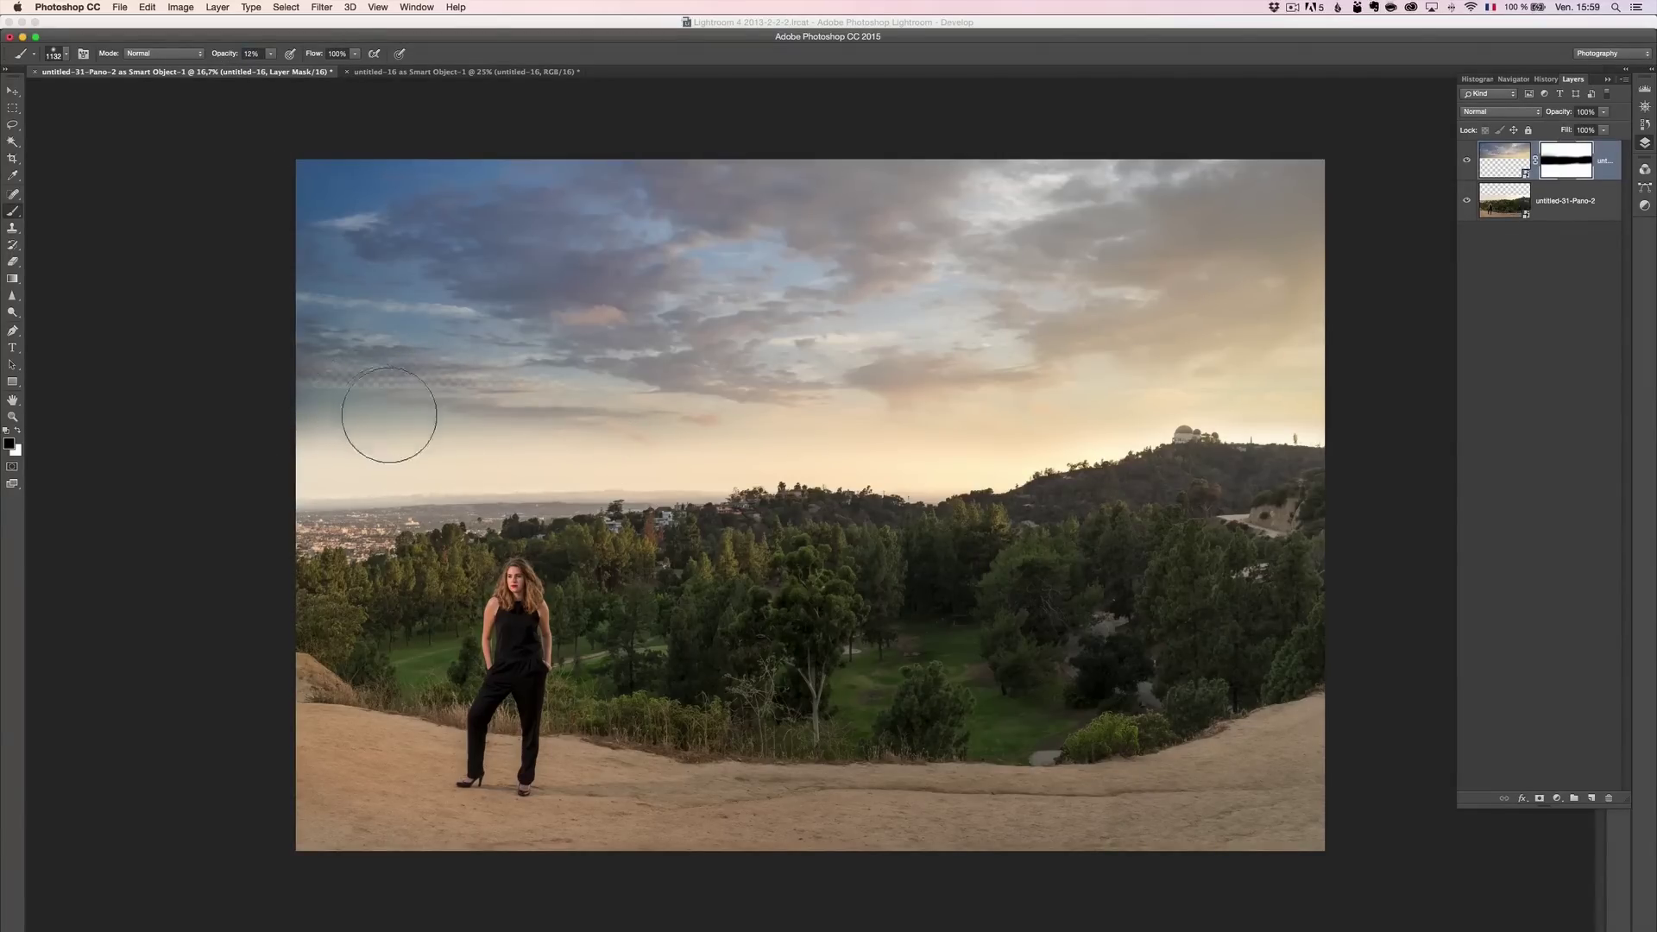
drag(522, 448, 366, 429)
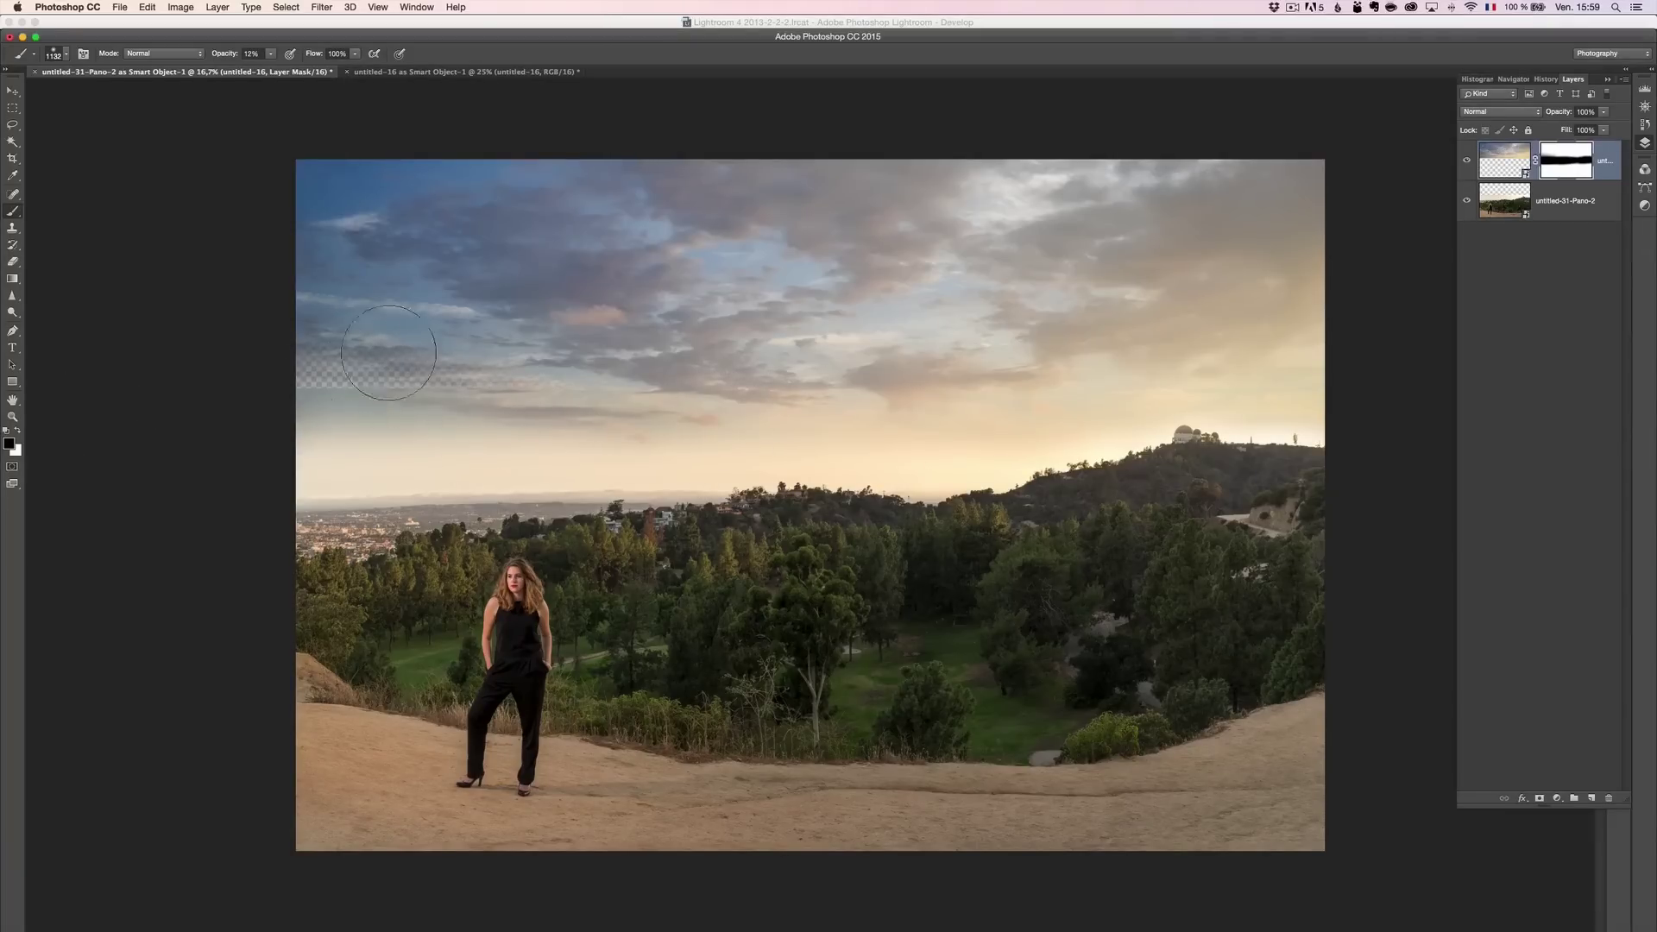
mouse_move(388, 352)
mouse_down()
mouse_move(351, 358)
mouse_move(458, 384)
mouse_up()
Add a new Layer 1 and move it to the bottom of the stack.
click(1588, 801)
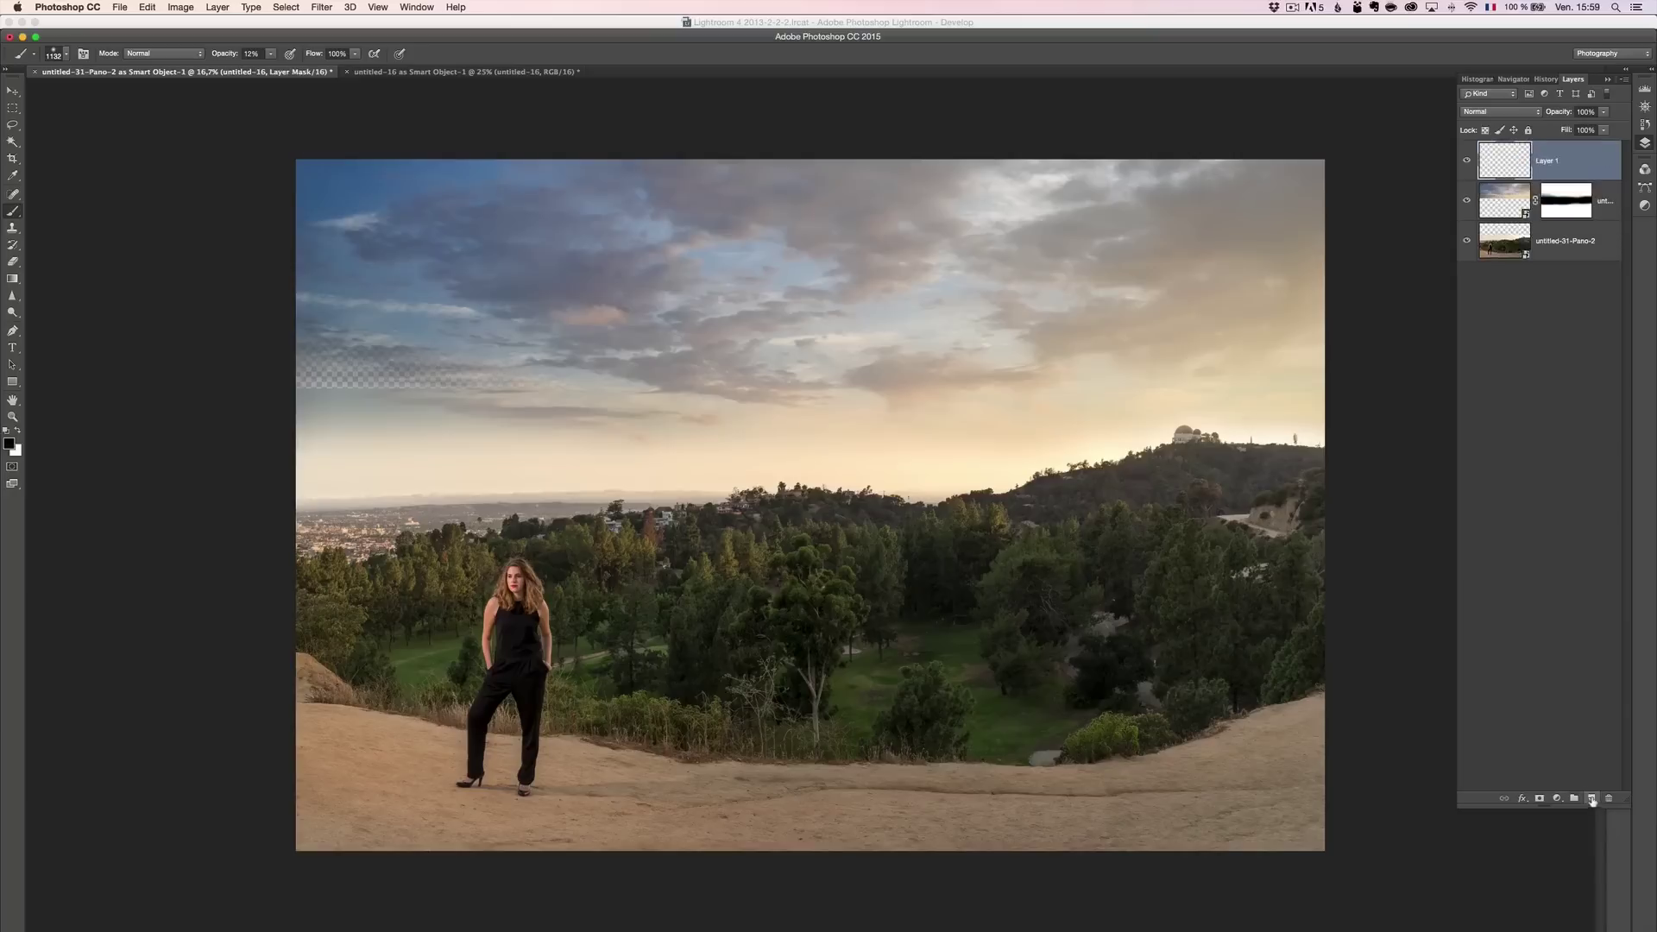
key(x)
drag(1571, 166, 1589, 274)
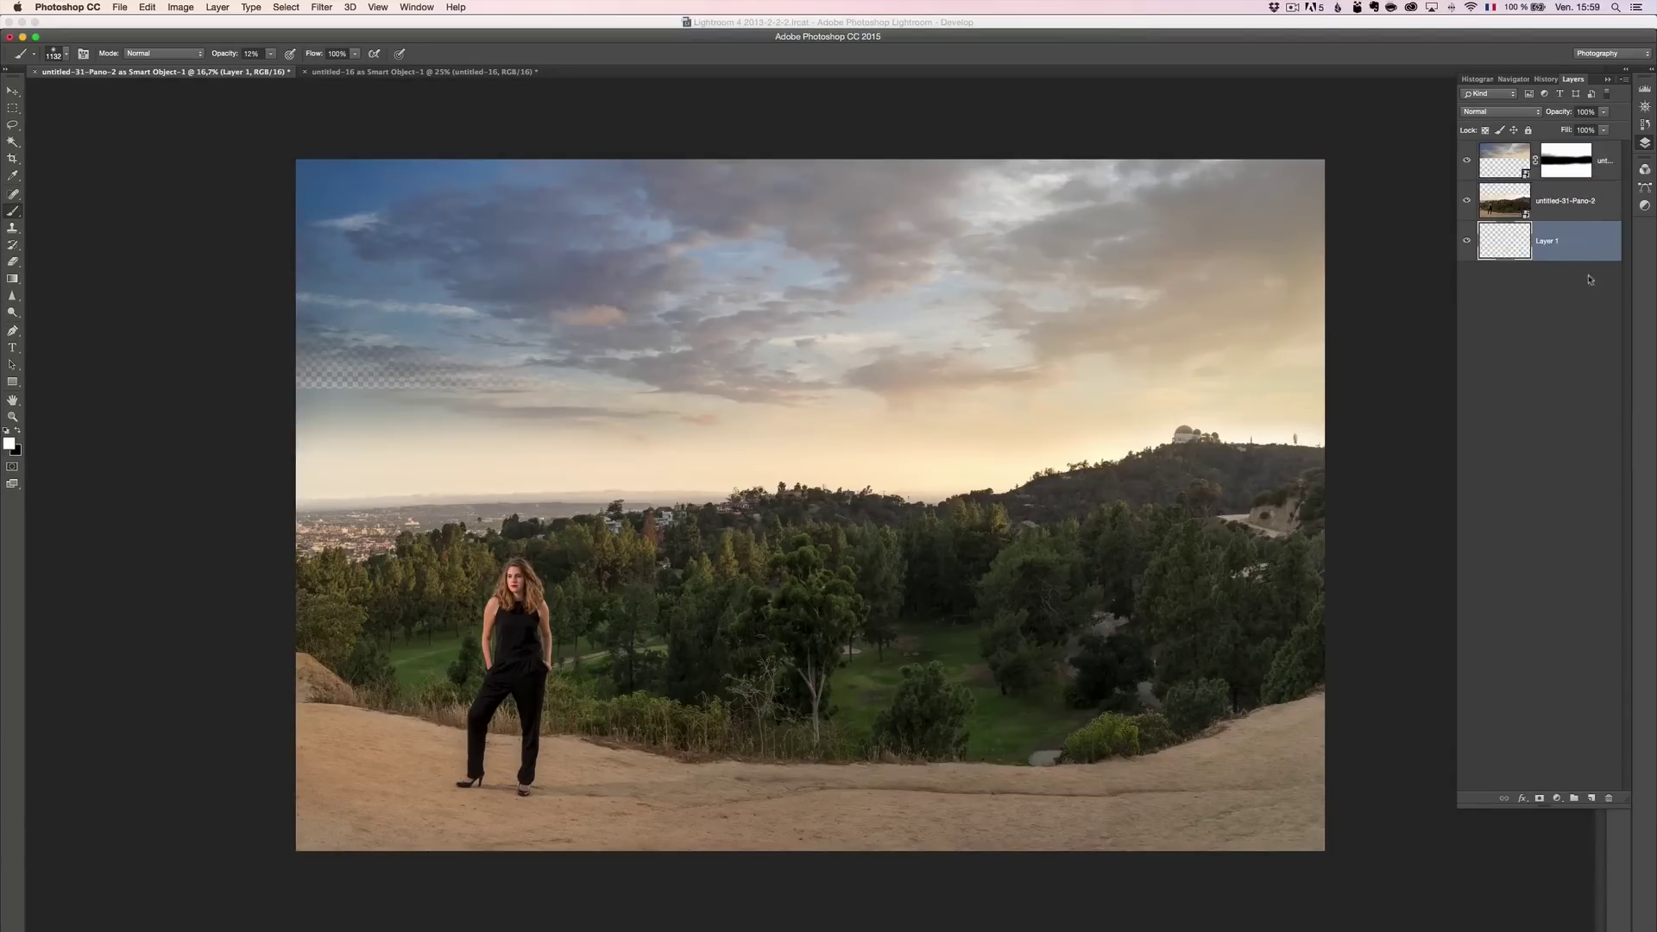
Fill Layer 1 with 50% Gray using Edit > Fill.
click(147, 9)
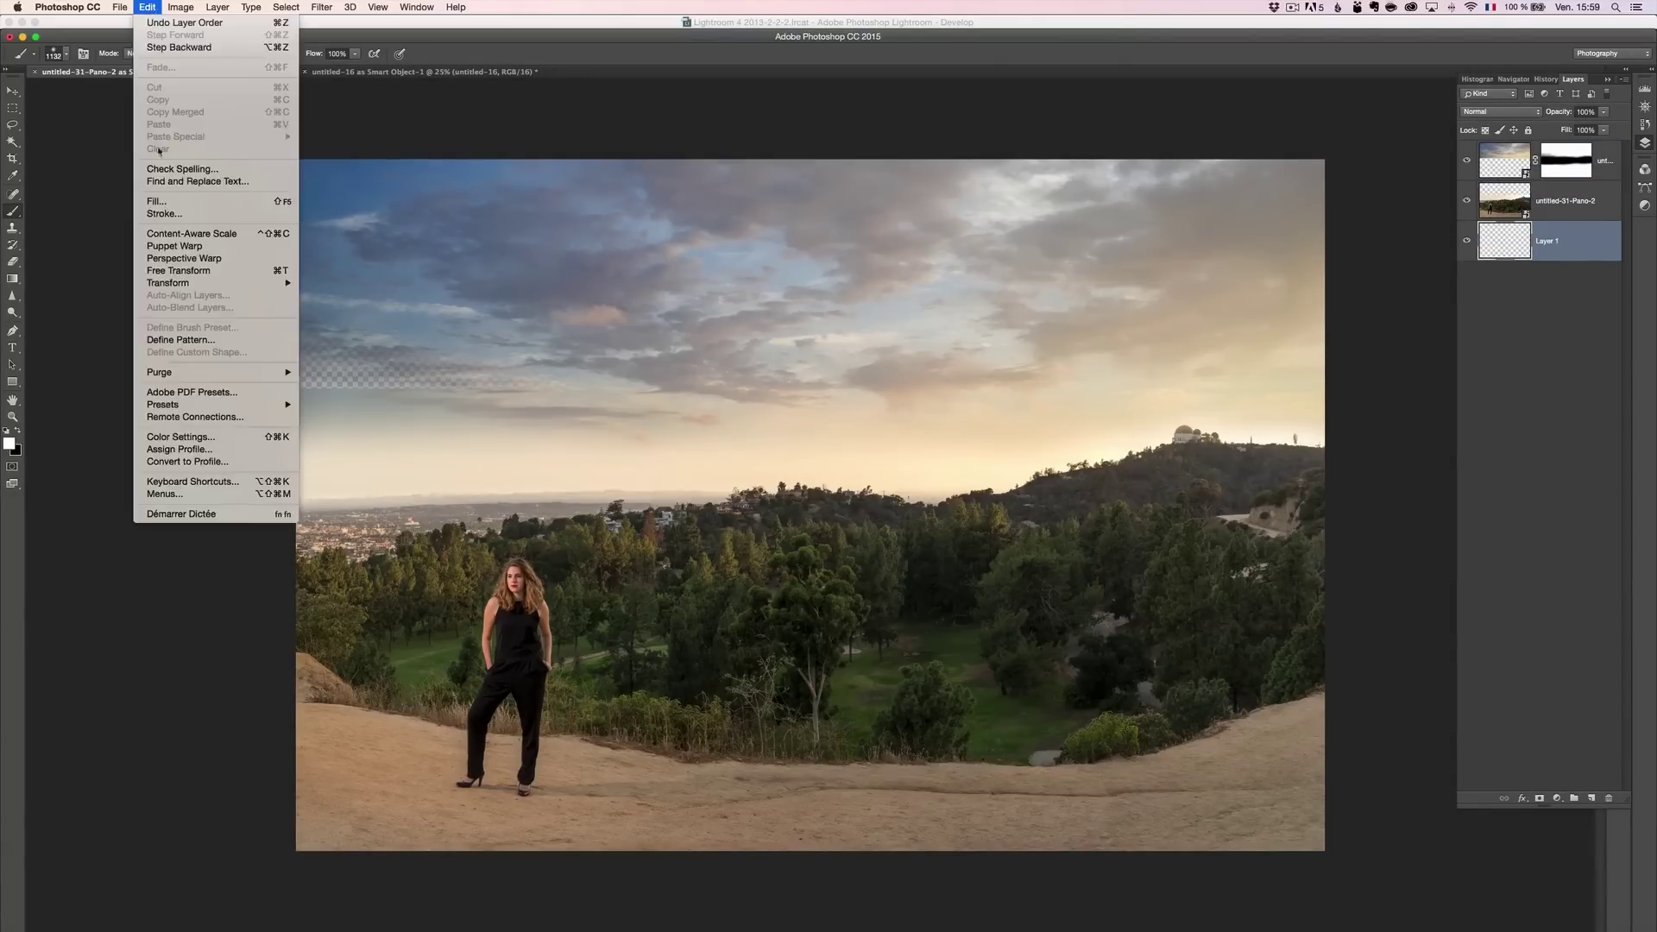
click(173, 201)
click(791, 287)
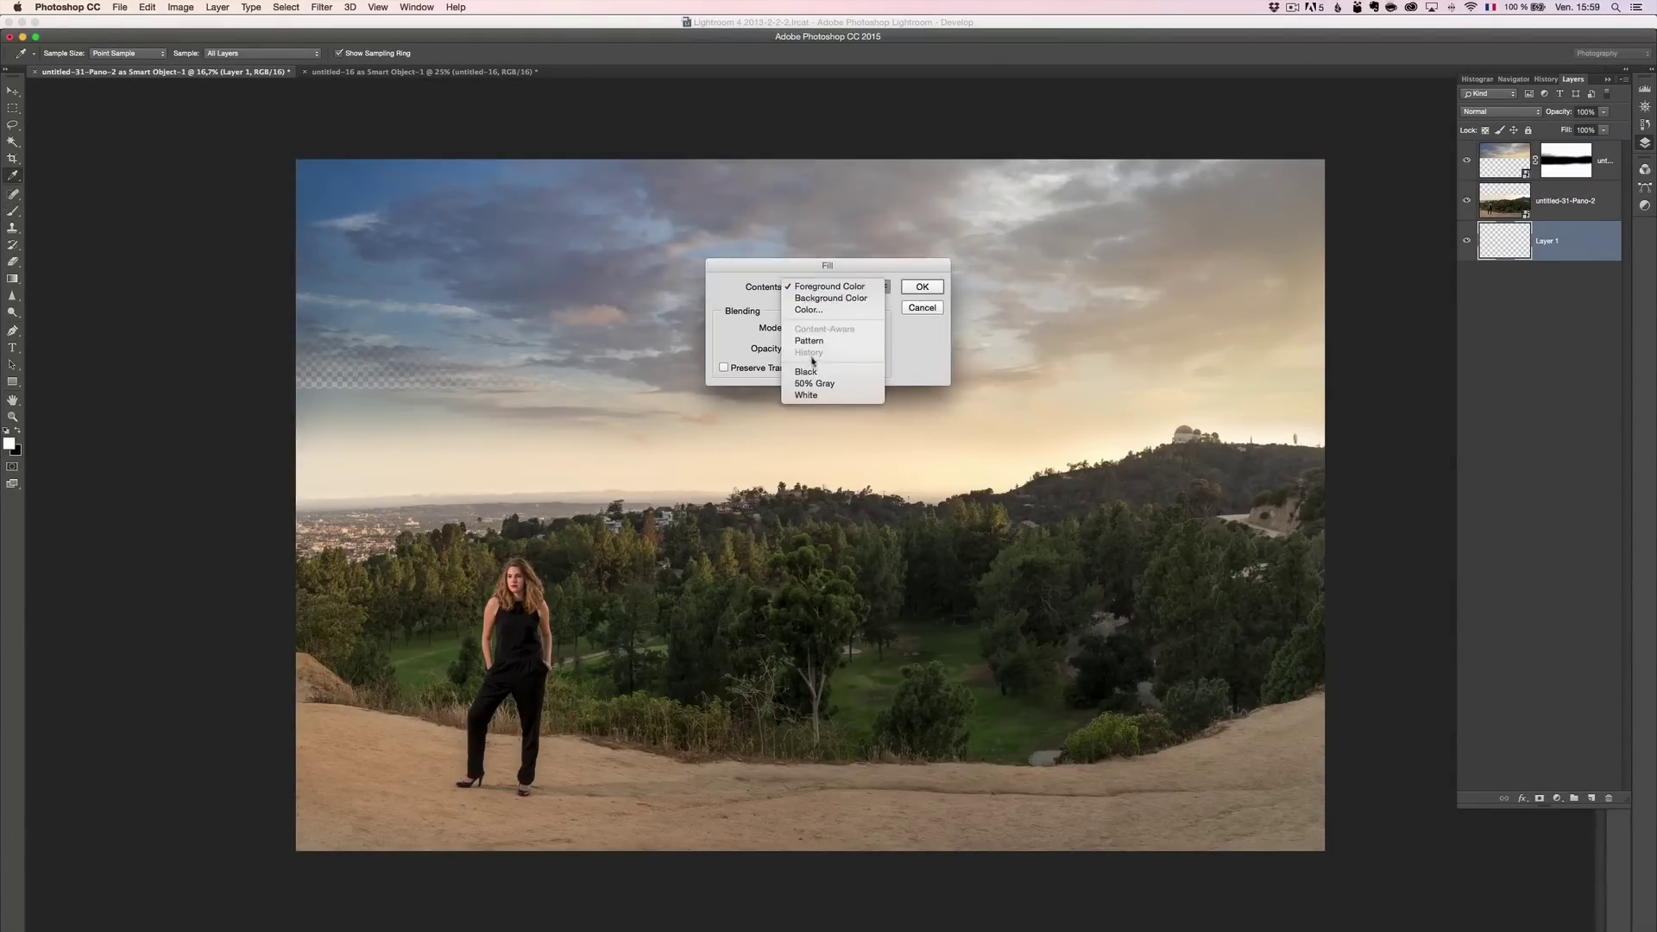
click(815, 383)
click(921, 287)
key(b)
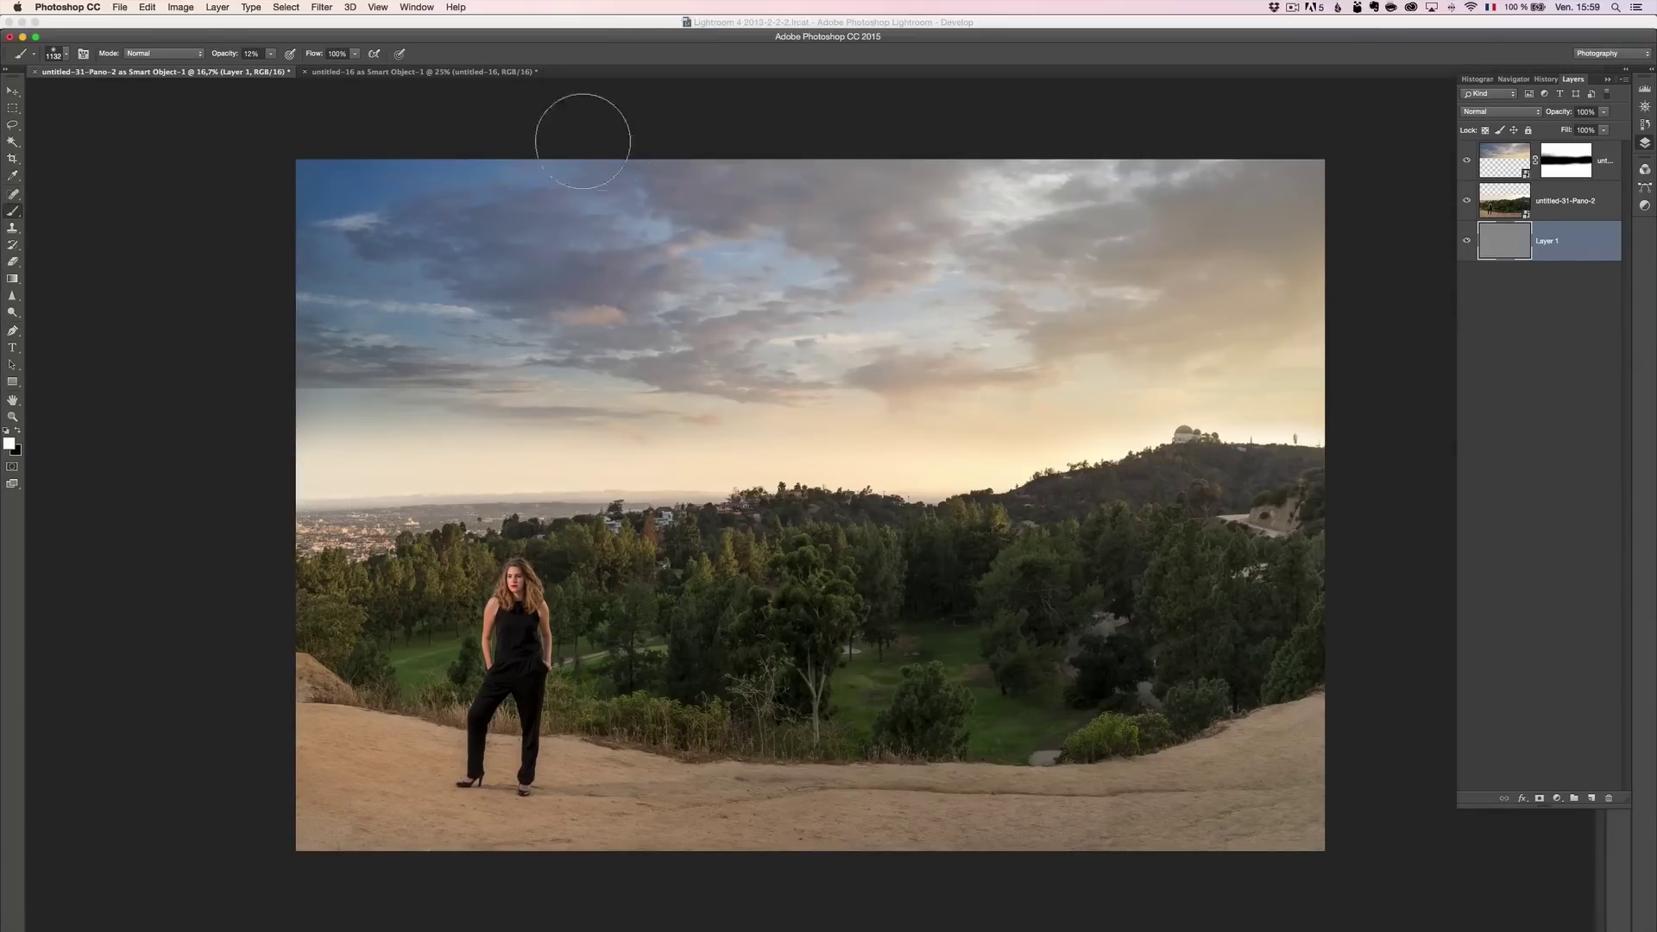
Refill Layer 1 with White instead of gray.
click(151, 12)
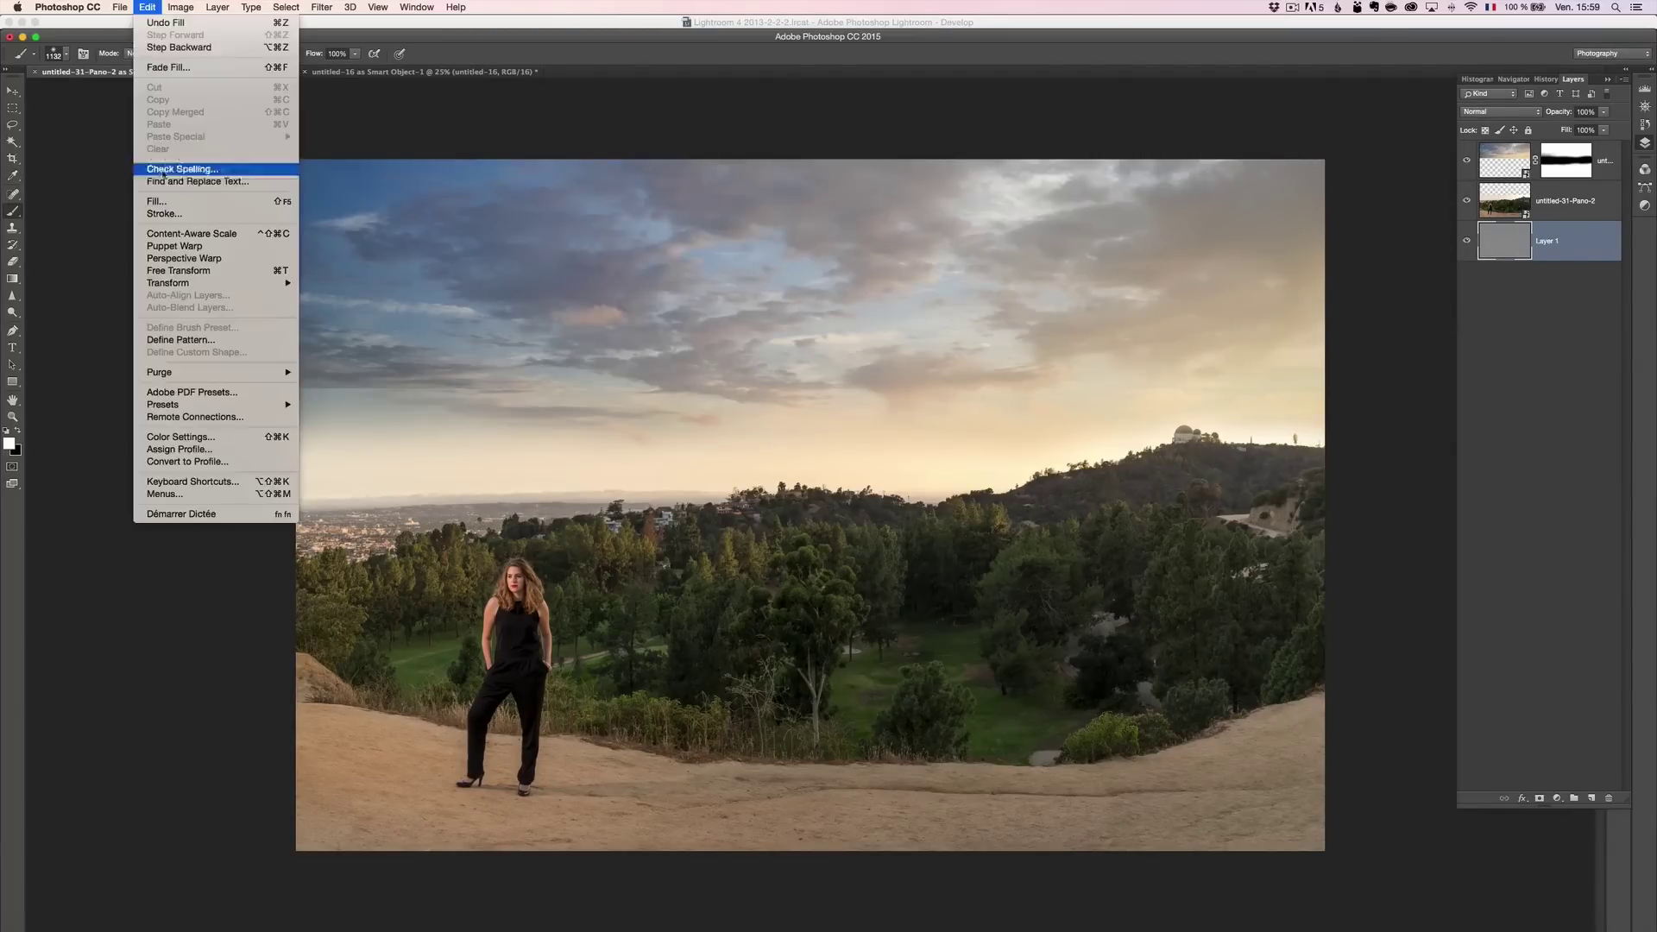
click(164, 201)
click(812, 289)
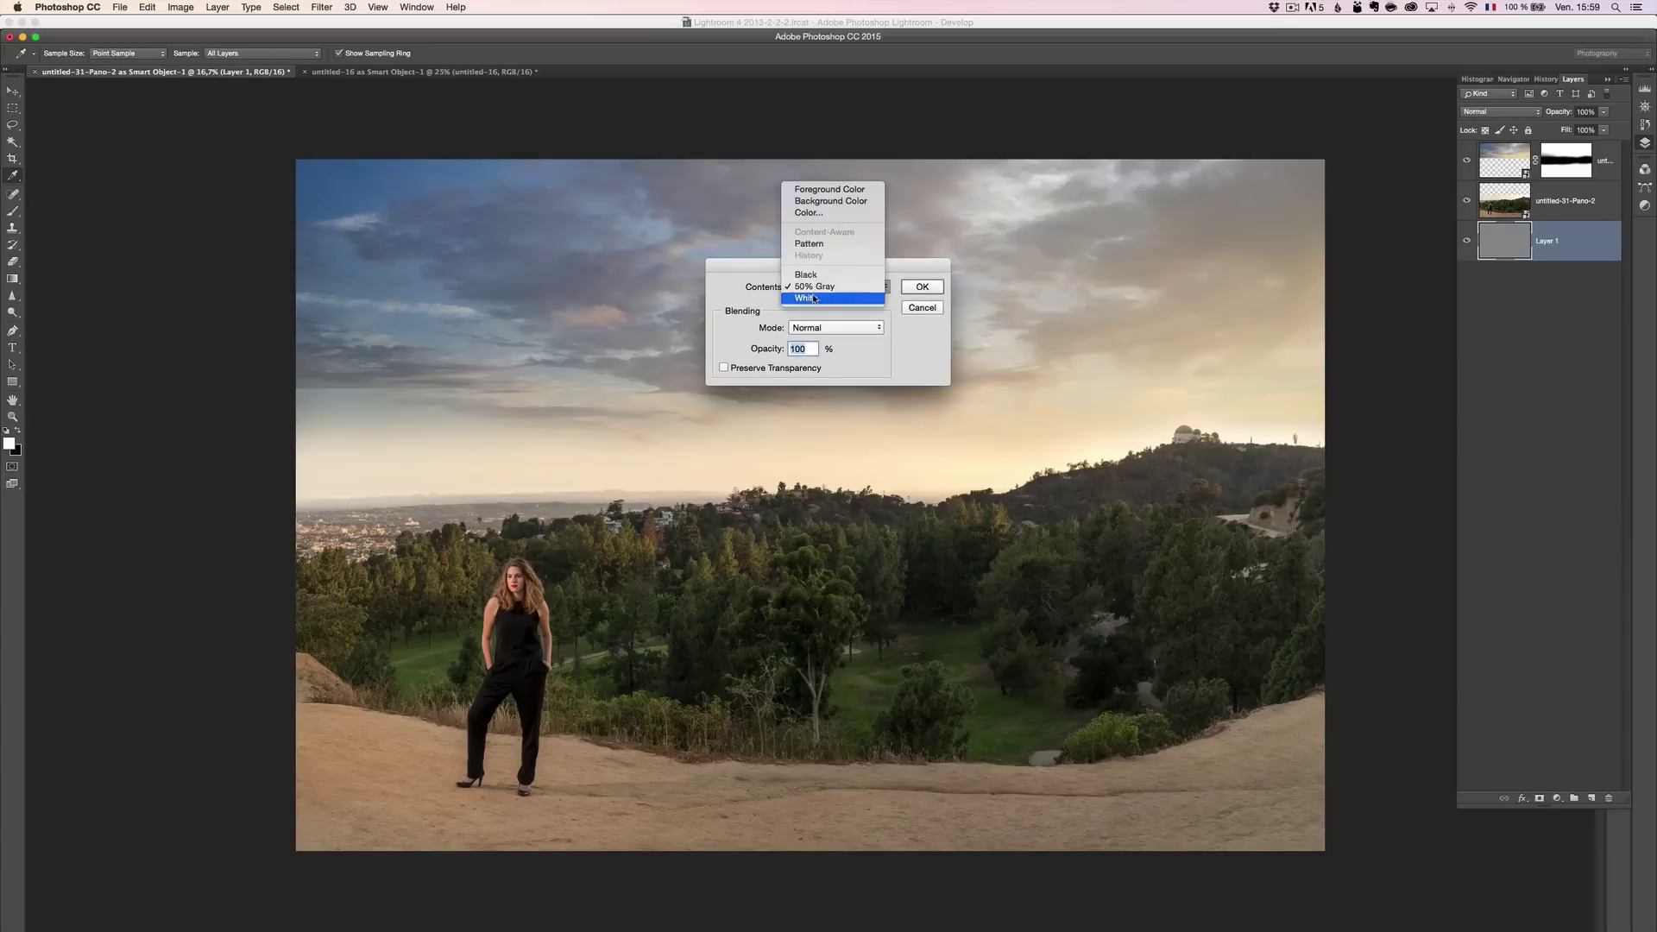
click(811, 288)
click(922, 287)
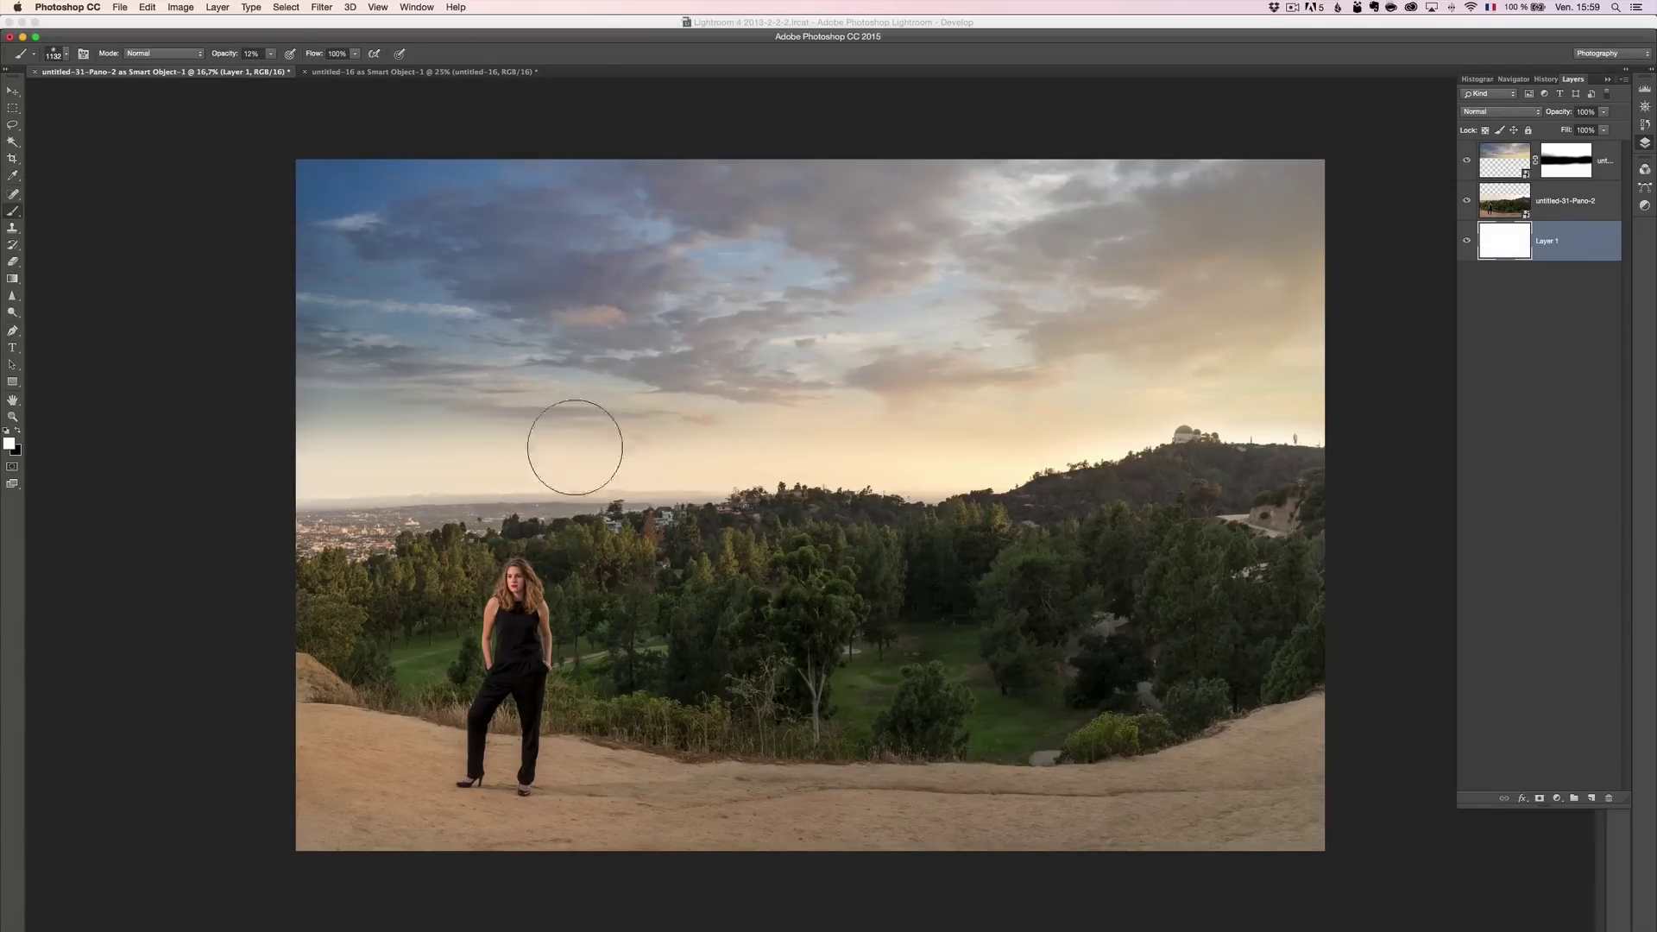
click(1559, 167)
Shrink the brush to 607 and paint a faint black stroke across the left sky mask.
key(x)
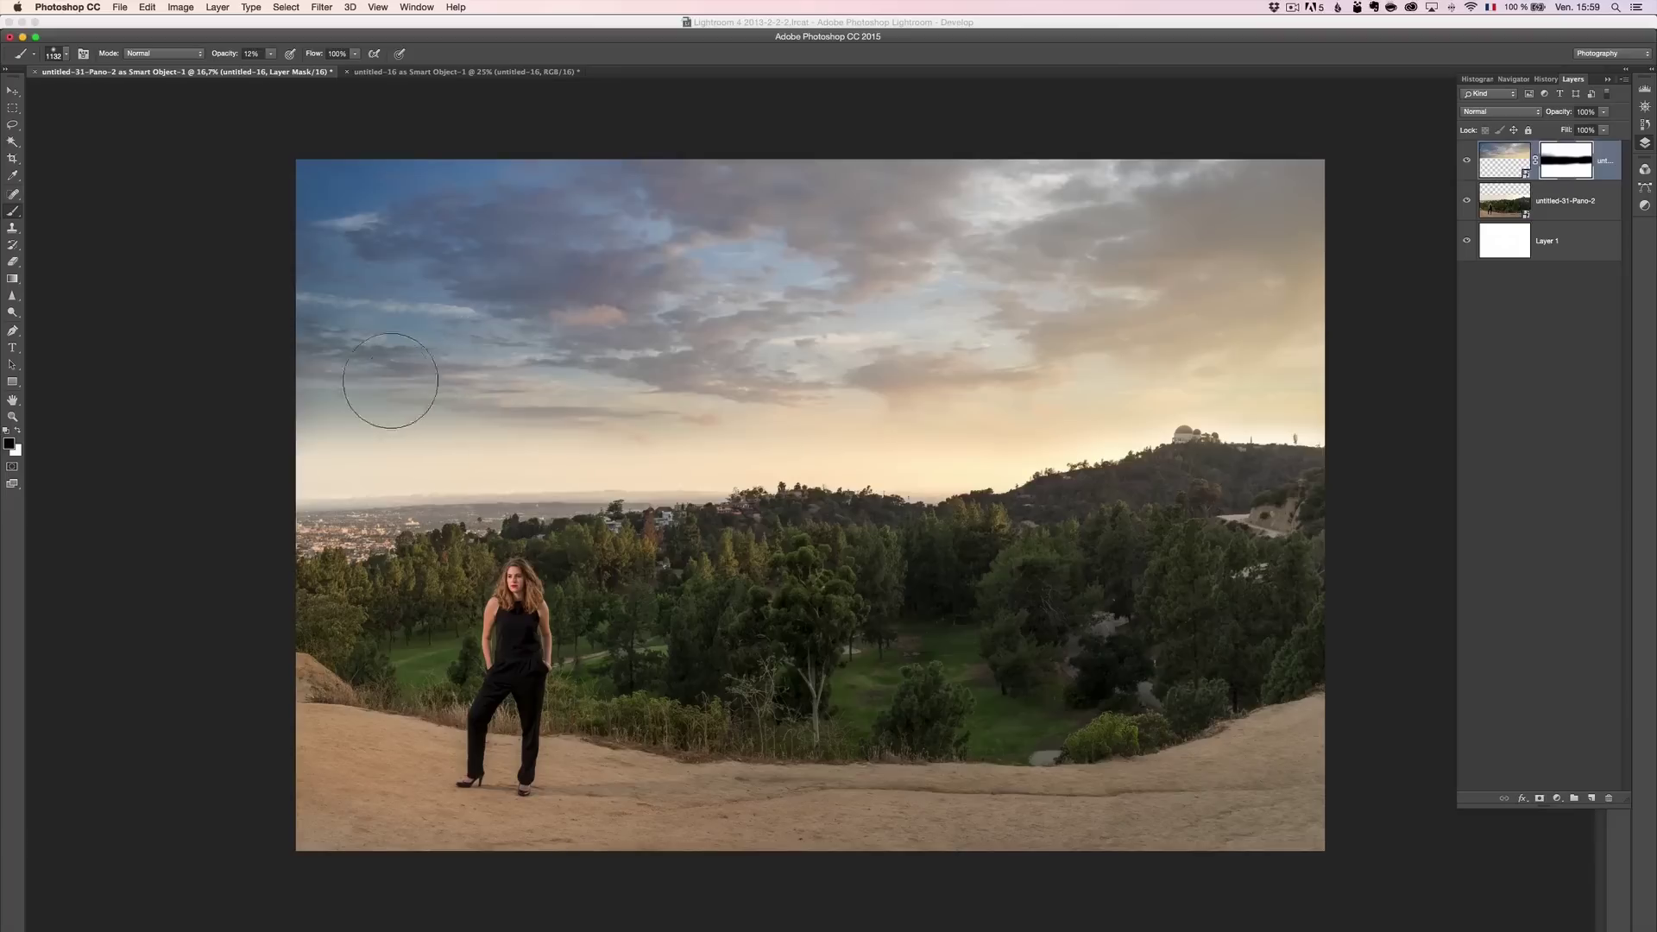
drag(330, 367, 332, 371)
click(1468, 162)
click(1469, 162)
drag(298, 380, 392, 377)
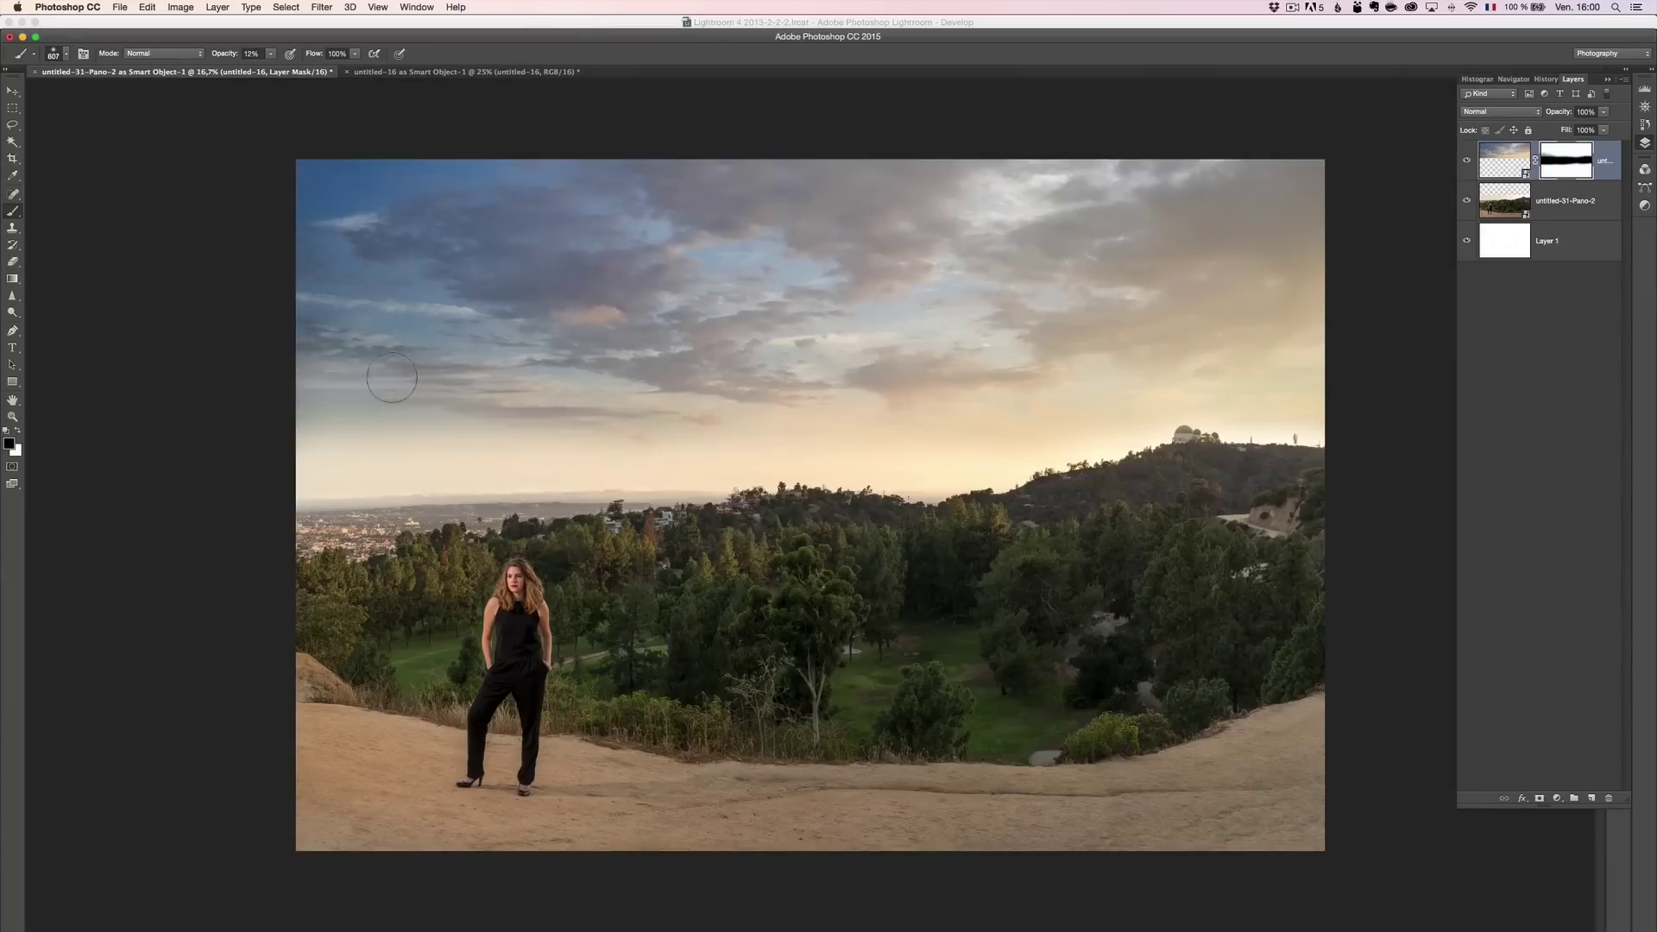
key(x)
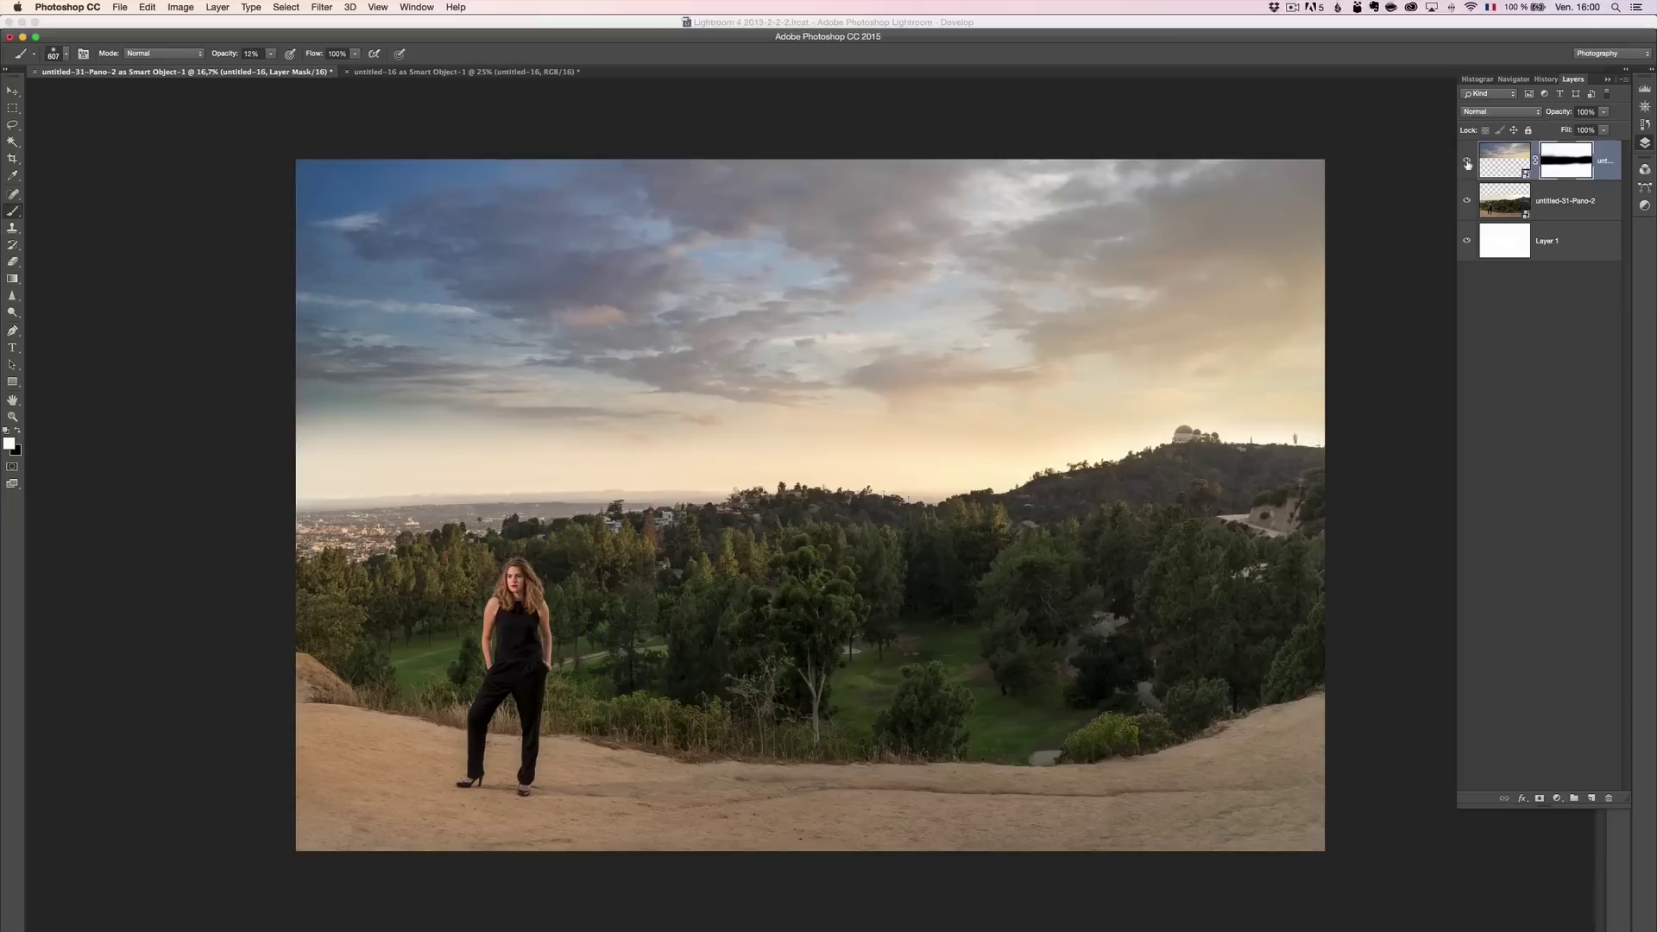
Toggle the sky layer to compare and view the mask alone before returning to normal view.
click(1468, 163)
click(1467, 164)
click(1467, 164)
click(1468, 164)
alt+click(1561, 166)
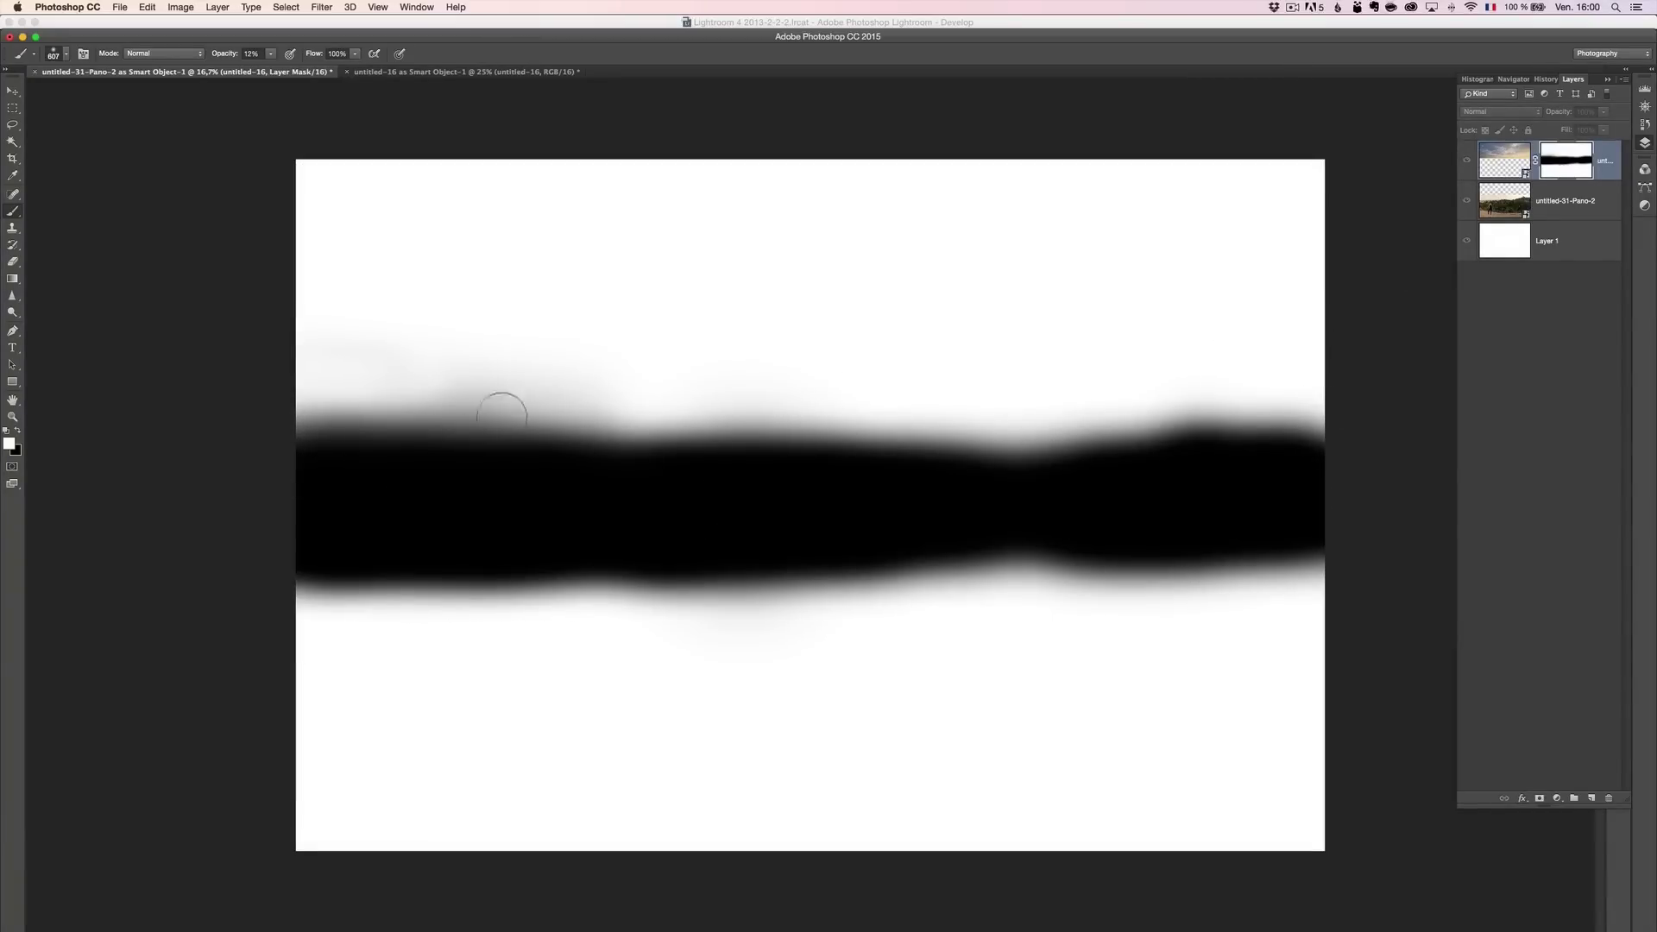
alt+click(1585, 178)
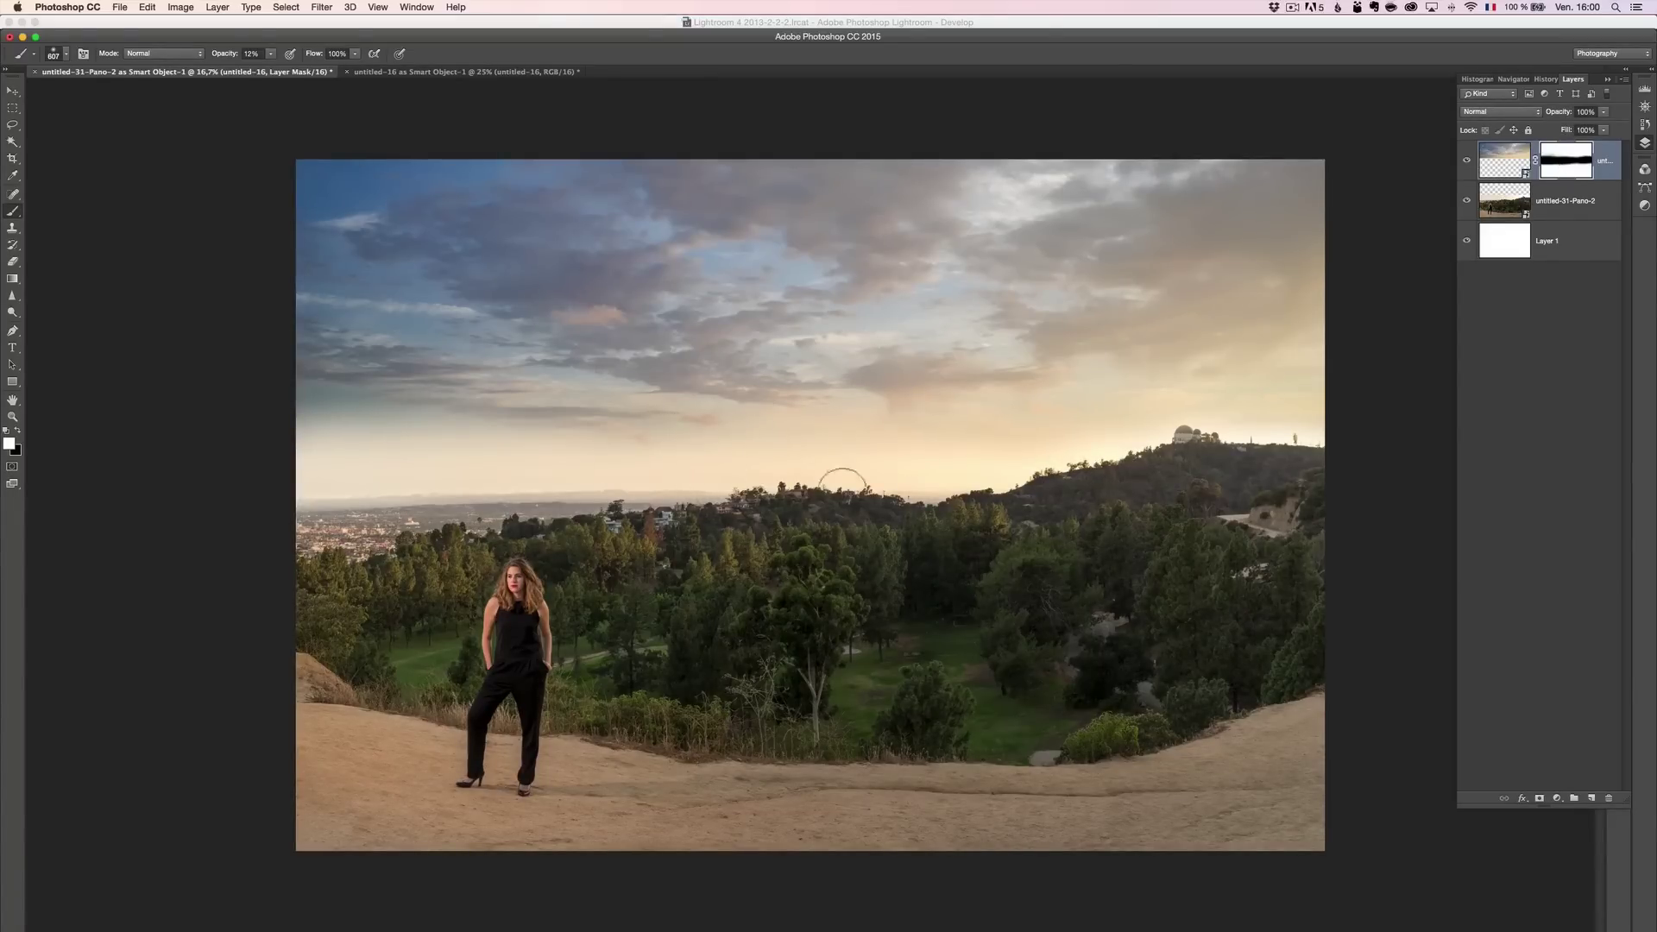
click(1468, 161)
click(1467, 161)
Set the sunset sky smart object's Camera Raw temperature to 5500.
click(1493, 163)
double_click(1493, 162)
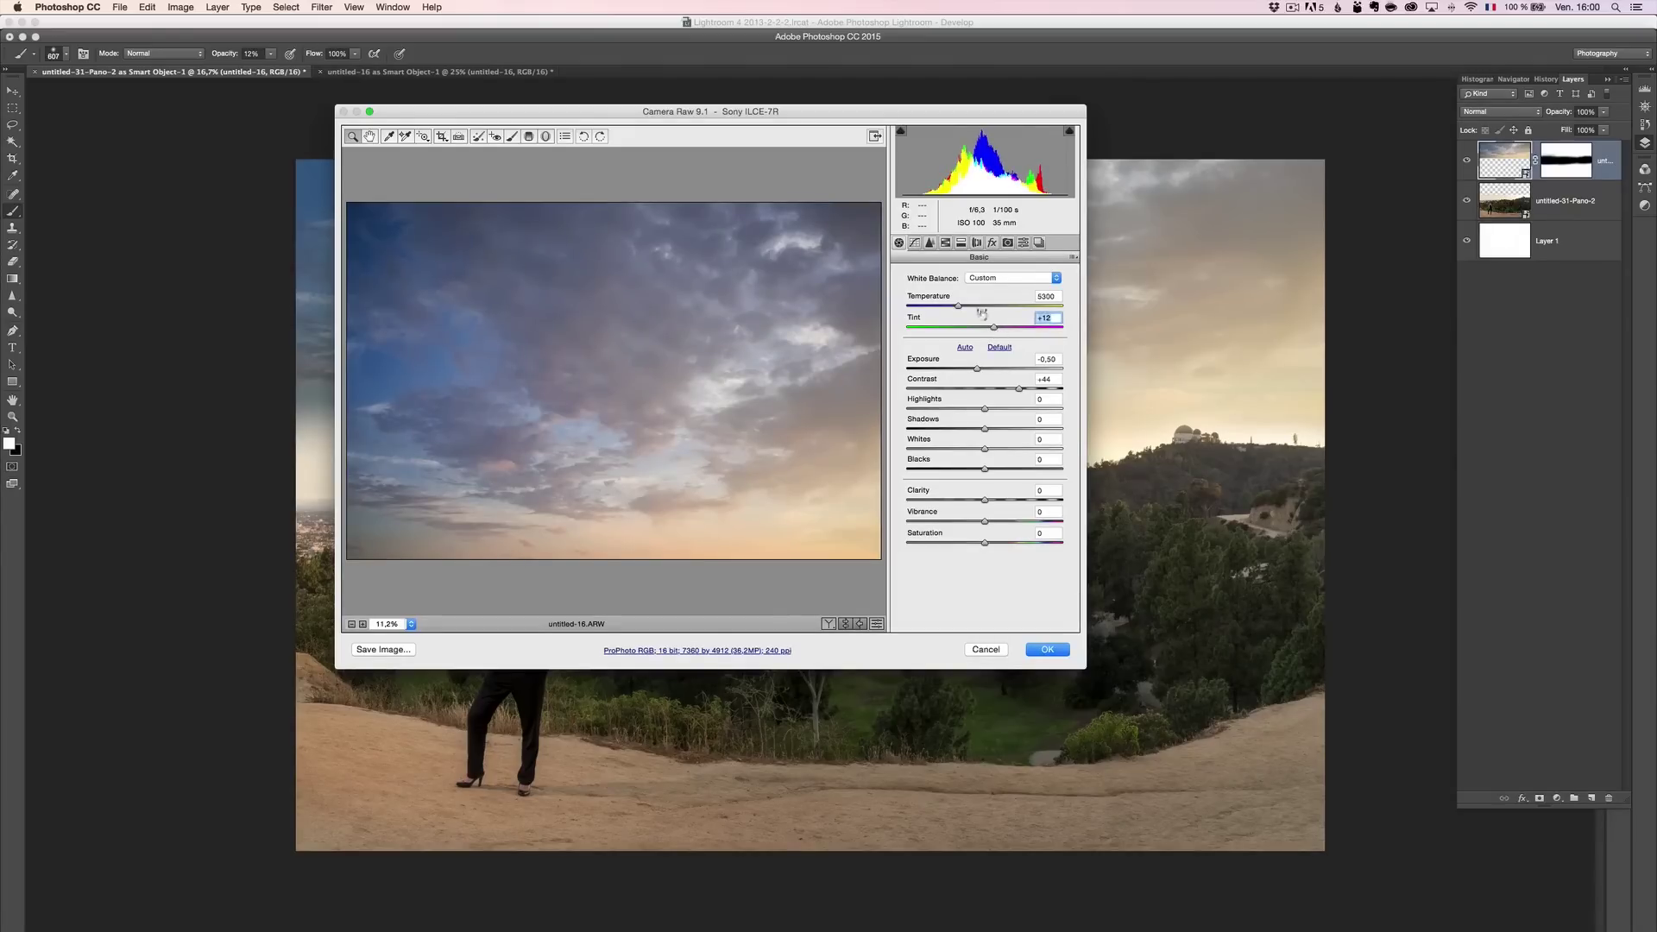
drag(959, 311, 964, 311)
click(1047, 650)
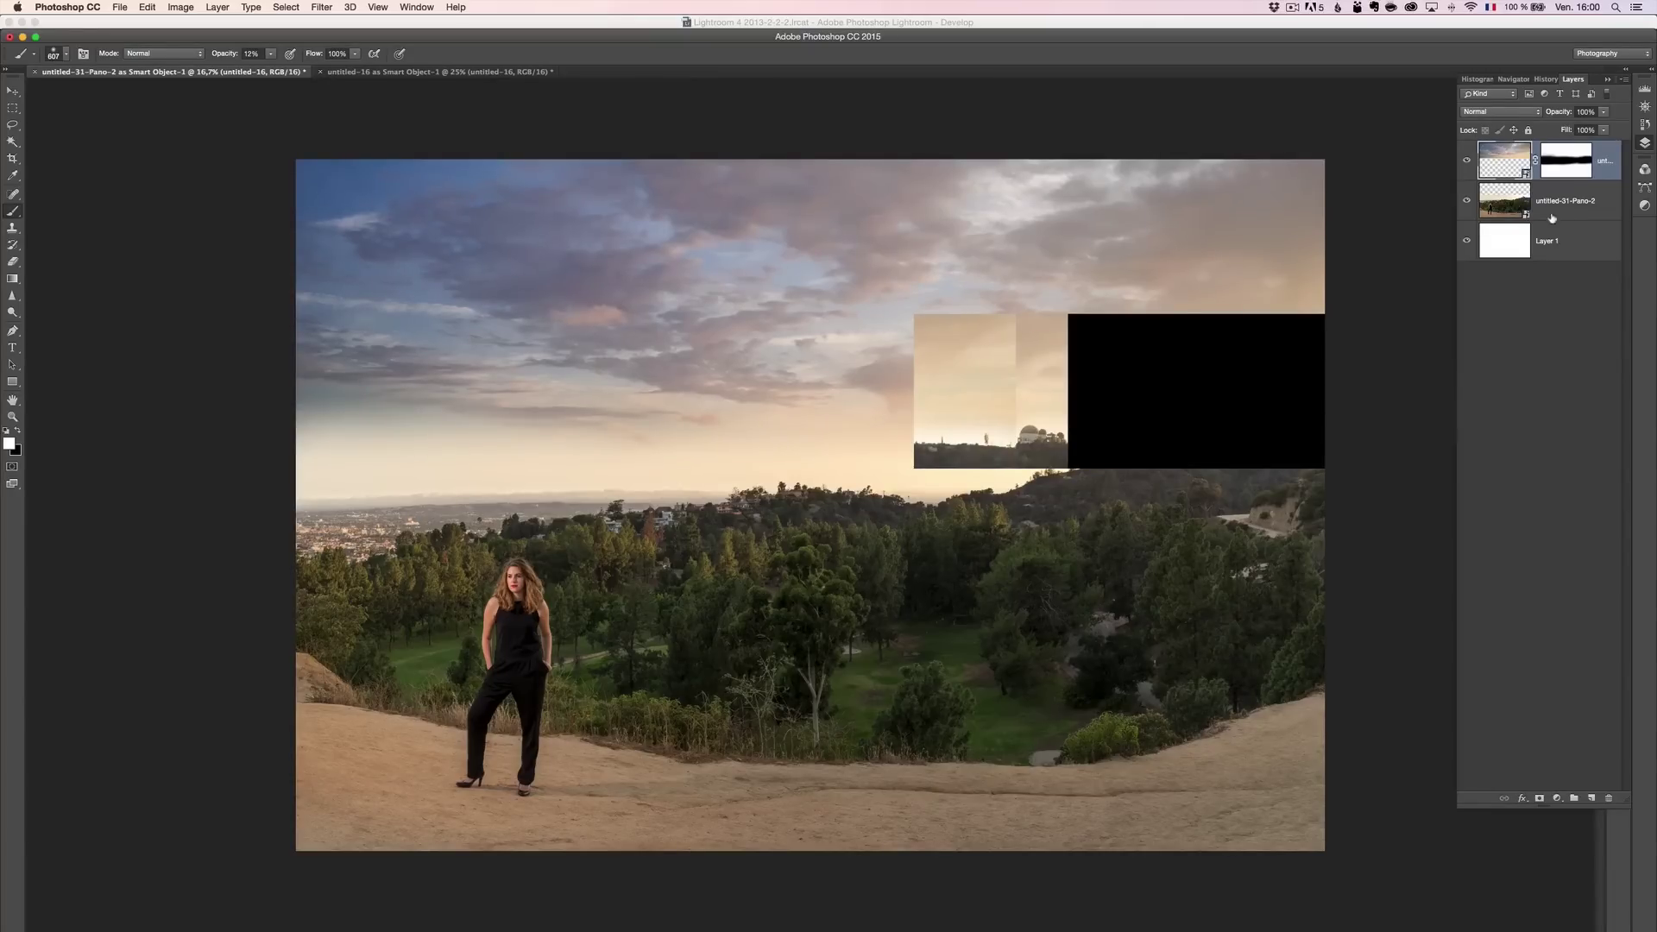
Reselect the sky mask and compare the composite with the sky layer hidden and shown.
click(1572, 169)
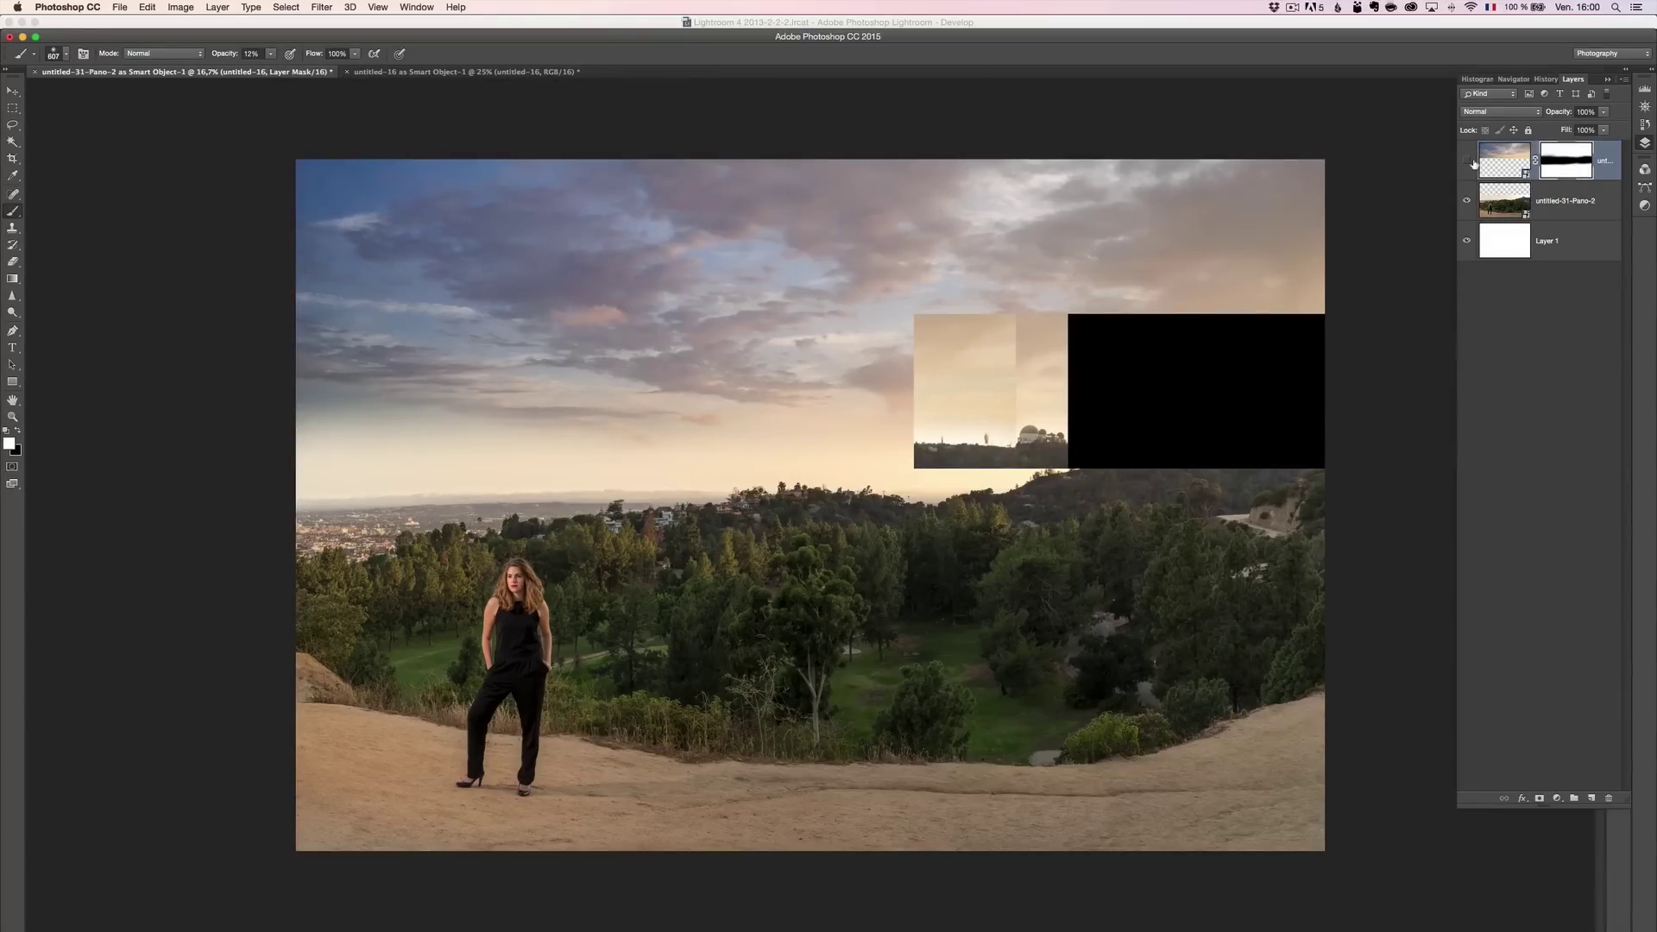
click(1466, 159)
click(1466, 161)
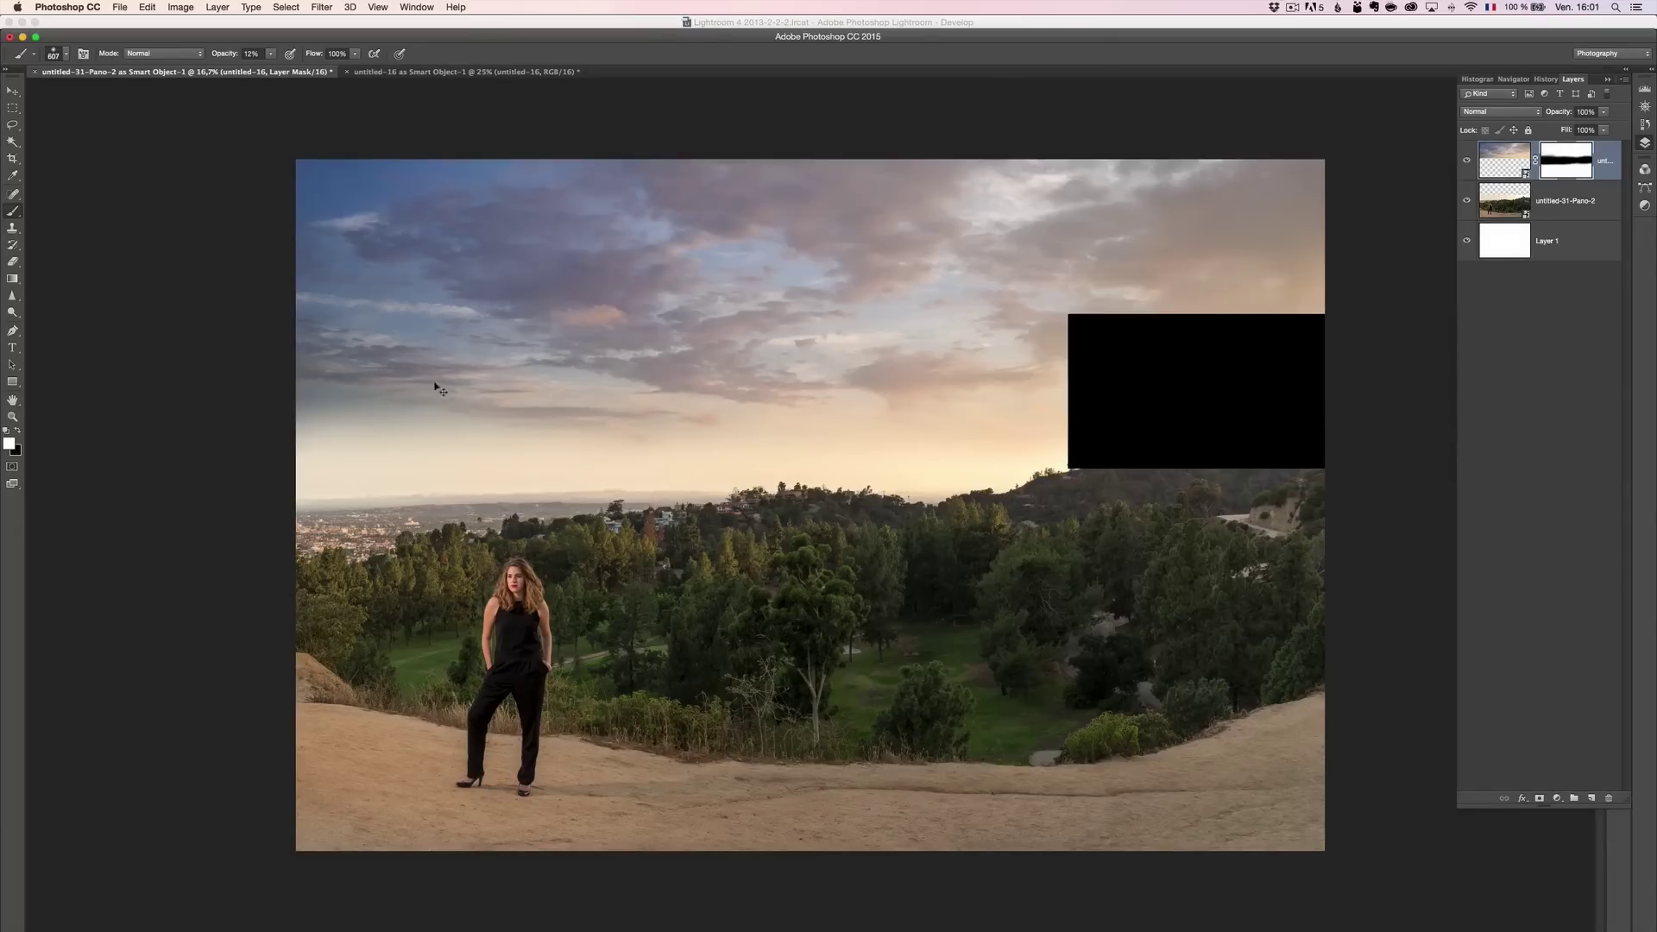
Zoom in and back out to view the whole composite.
key(super+Tab)
key(super+Tab)
key(z)
click(828, 423)
alt+click(828, 423)
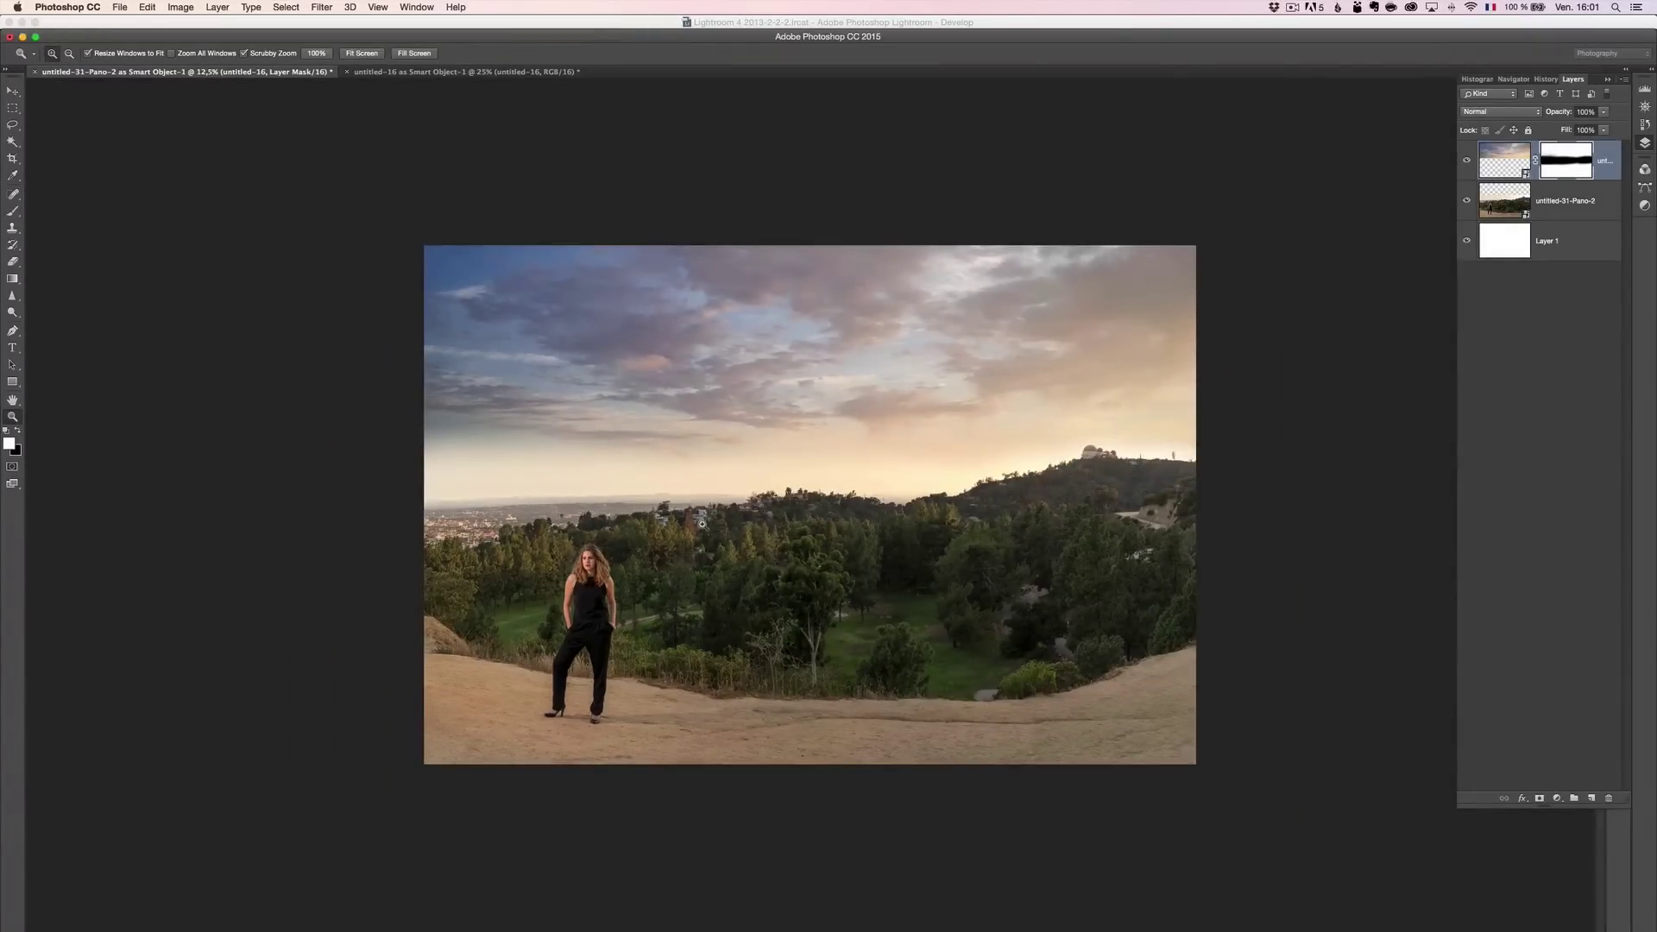
Warm the untitled-31-Pano-2 layer in Camera Raw to temperature 7650 with tint +31.
click(1506, 205)
double_click(1507, 206)
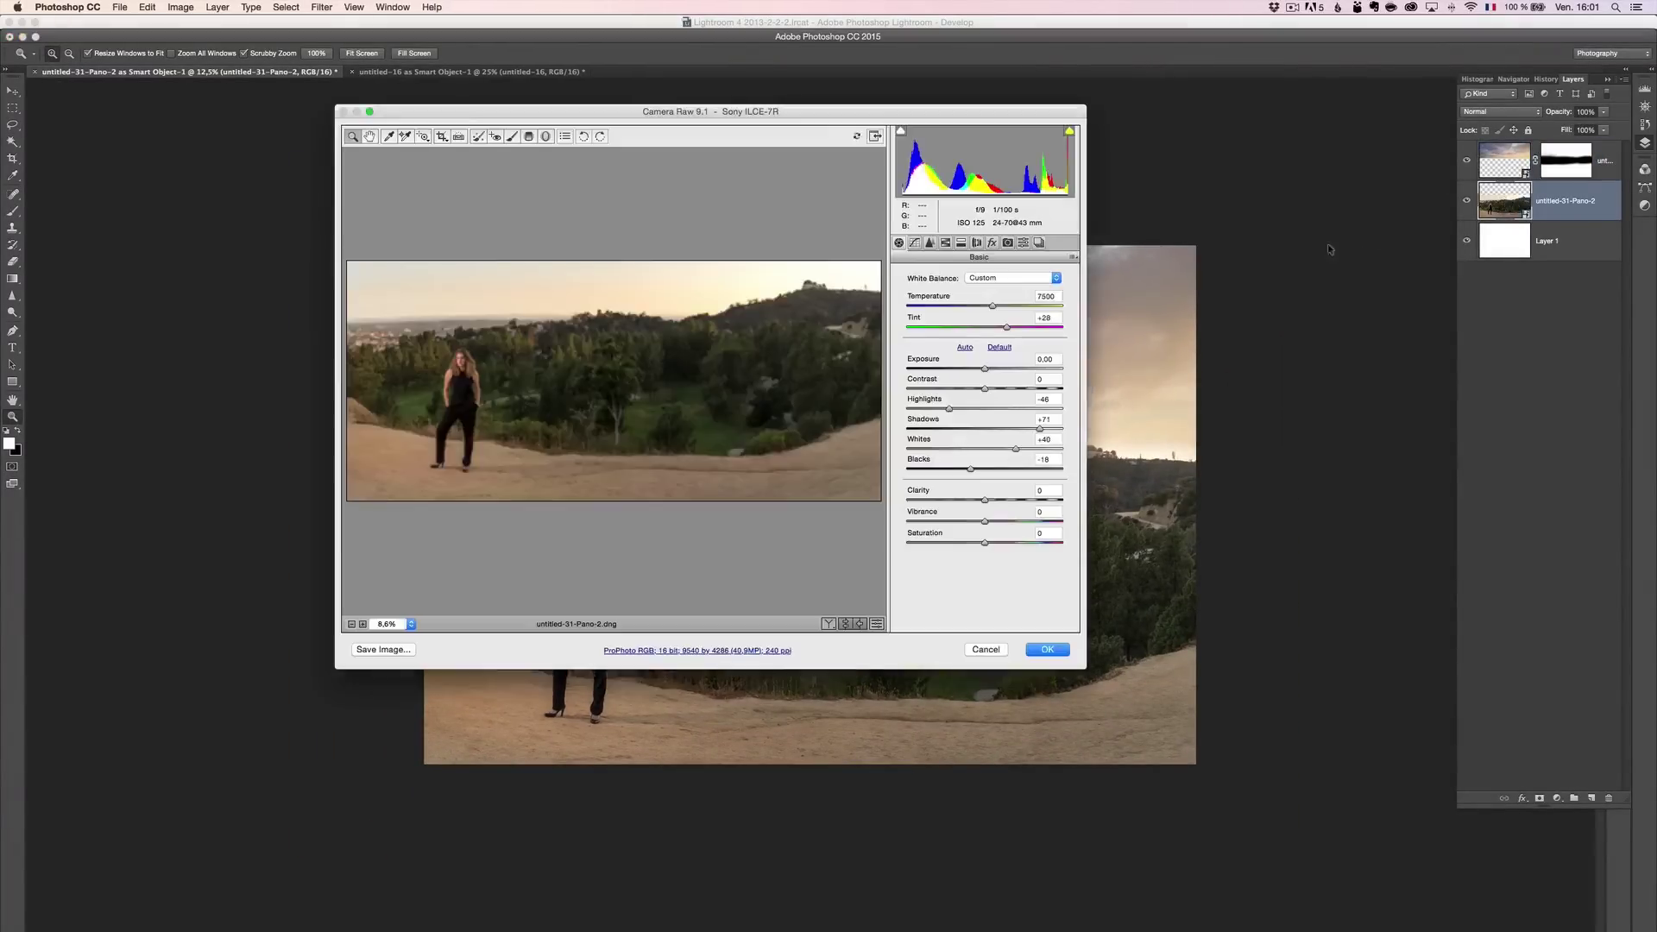
click(1009, 329)
drag(995, 307, 998, 309)
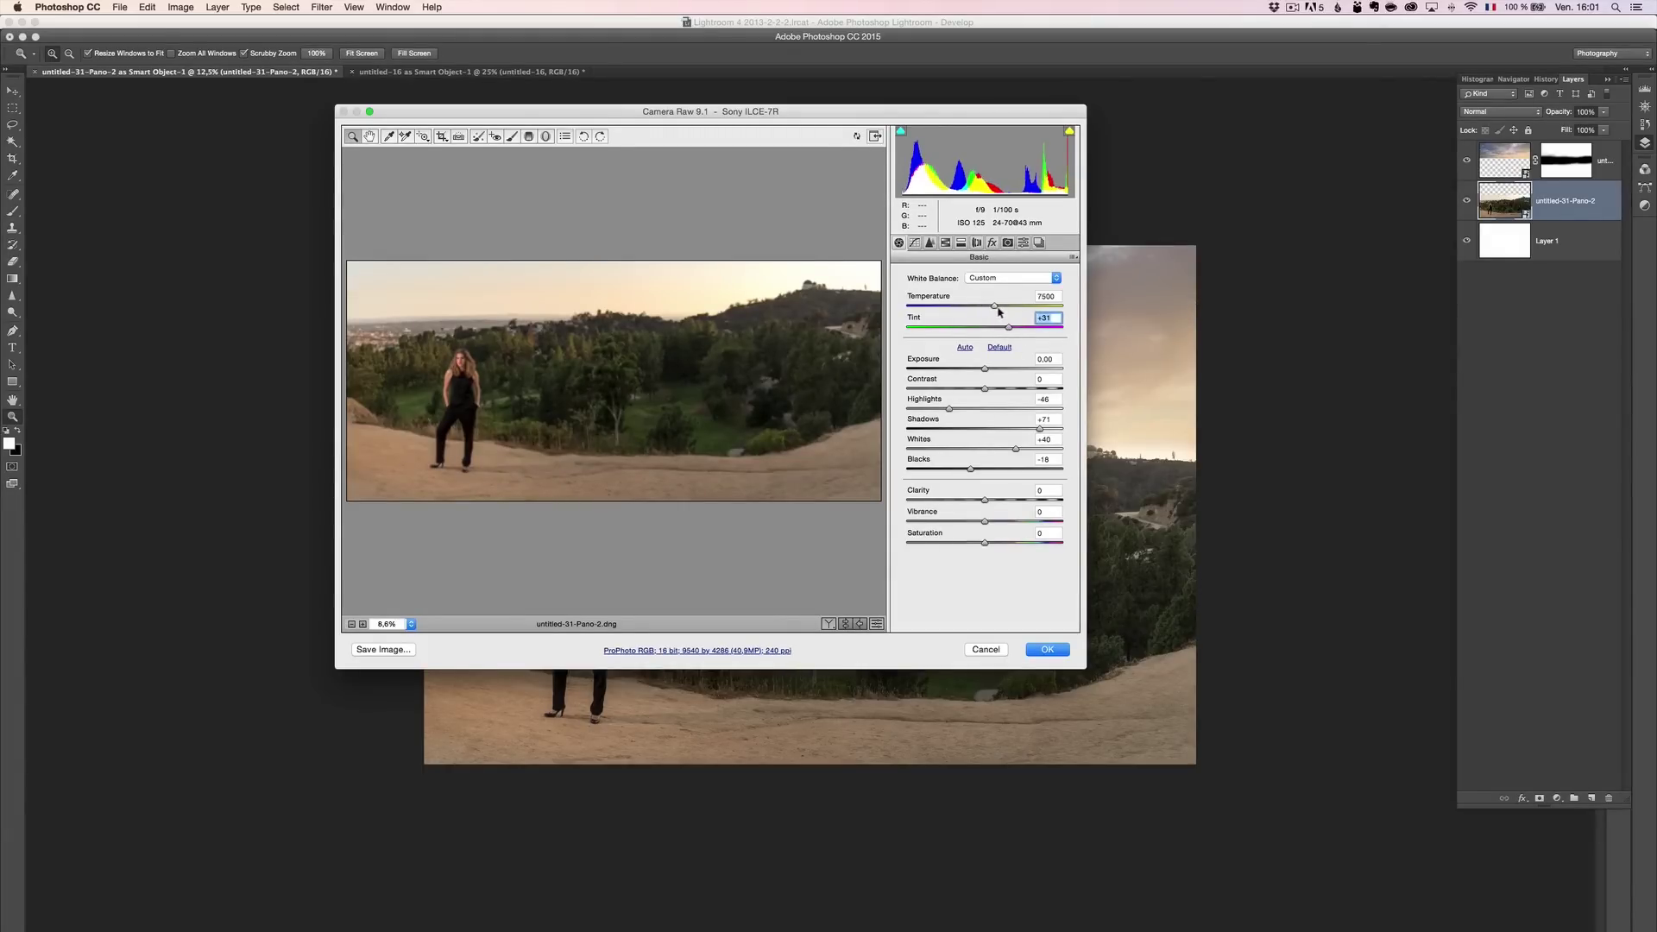
click(1047, 649)
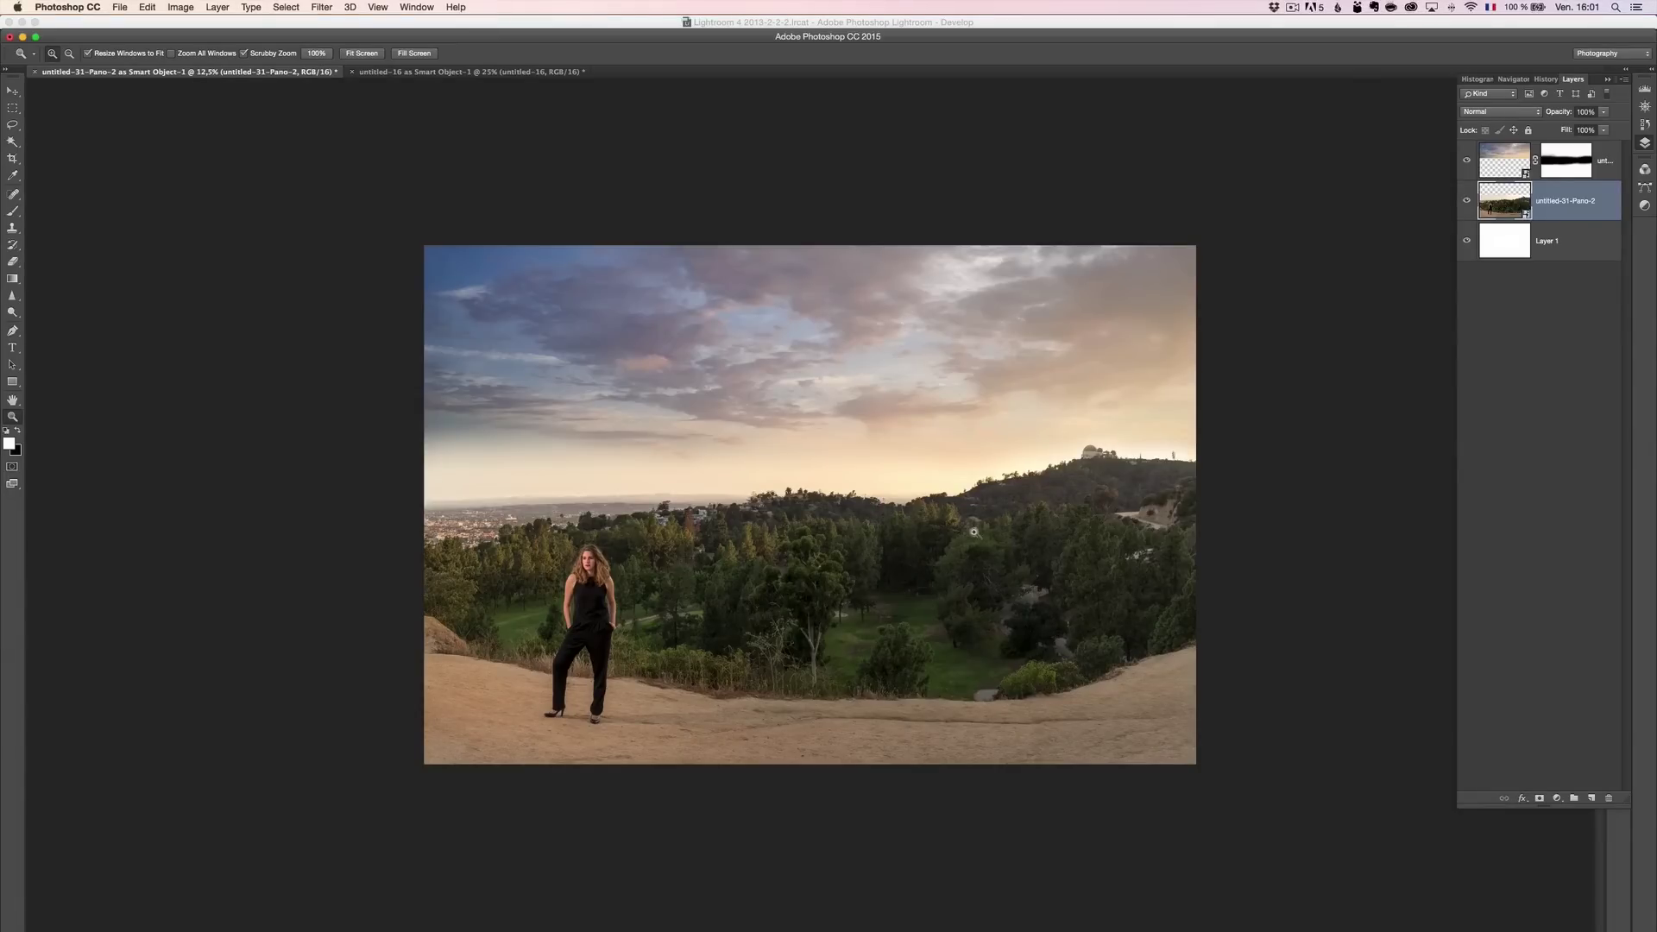
Compare the sky layer off and on, then zoom in on the observatory hillside.
click(1465, 162)
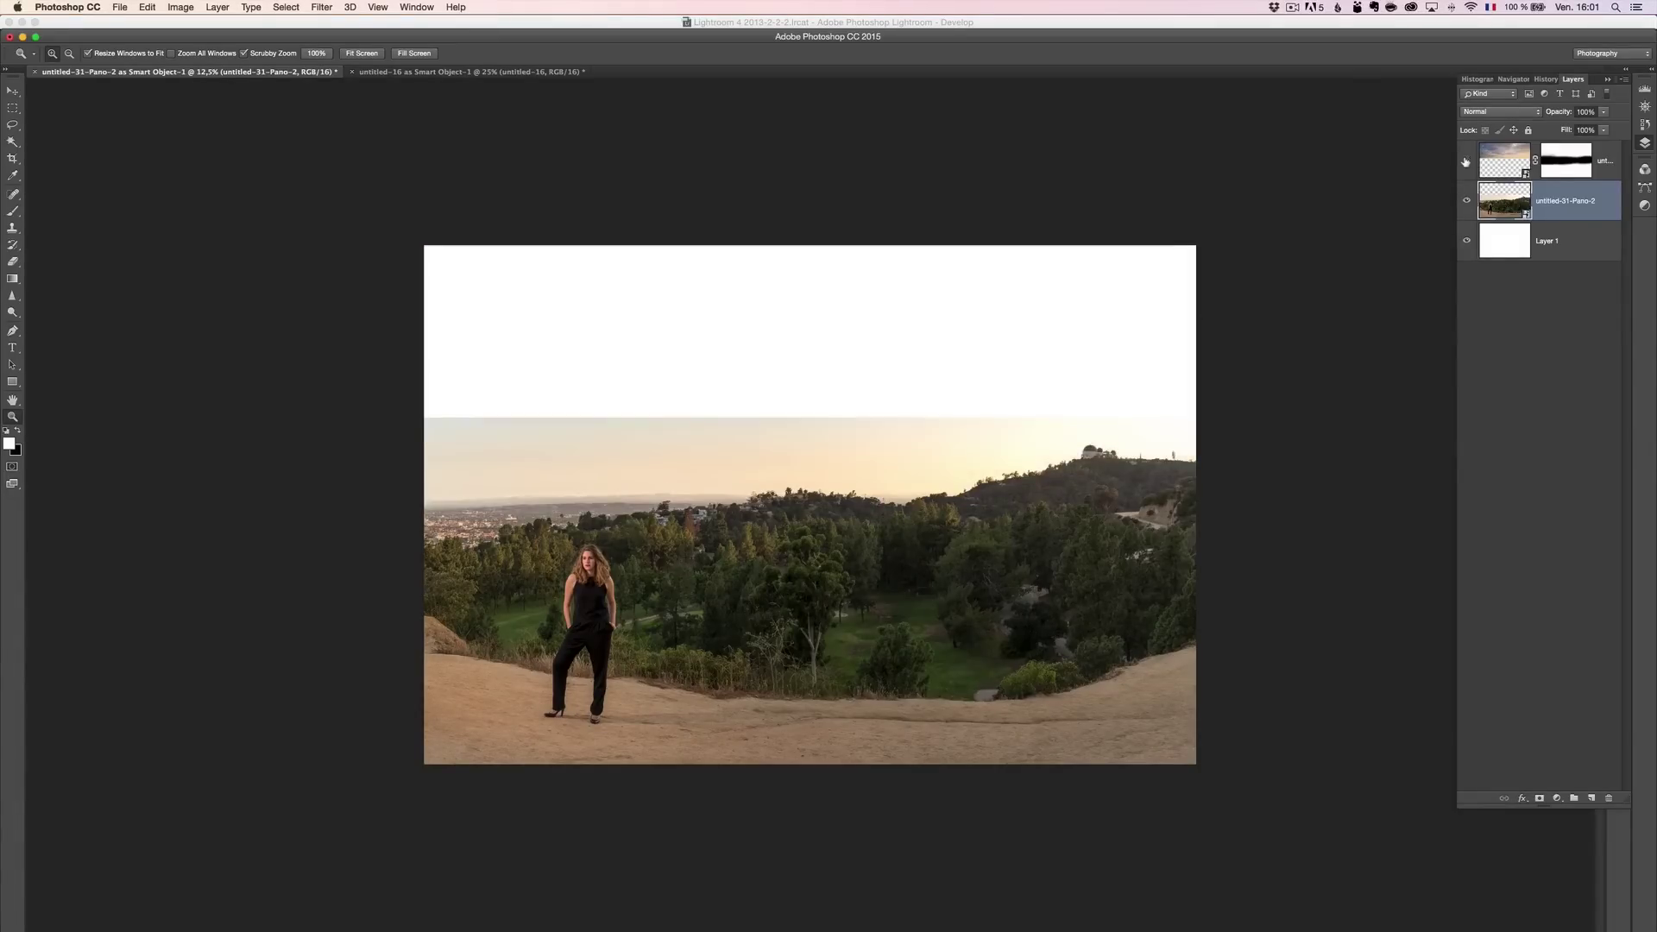
click(1465, 162)
click(1128, 453)
drag(1128, 453, 1335, 432)
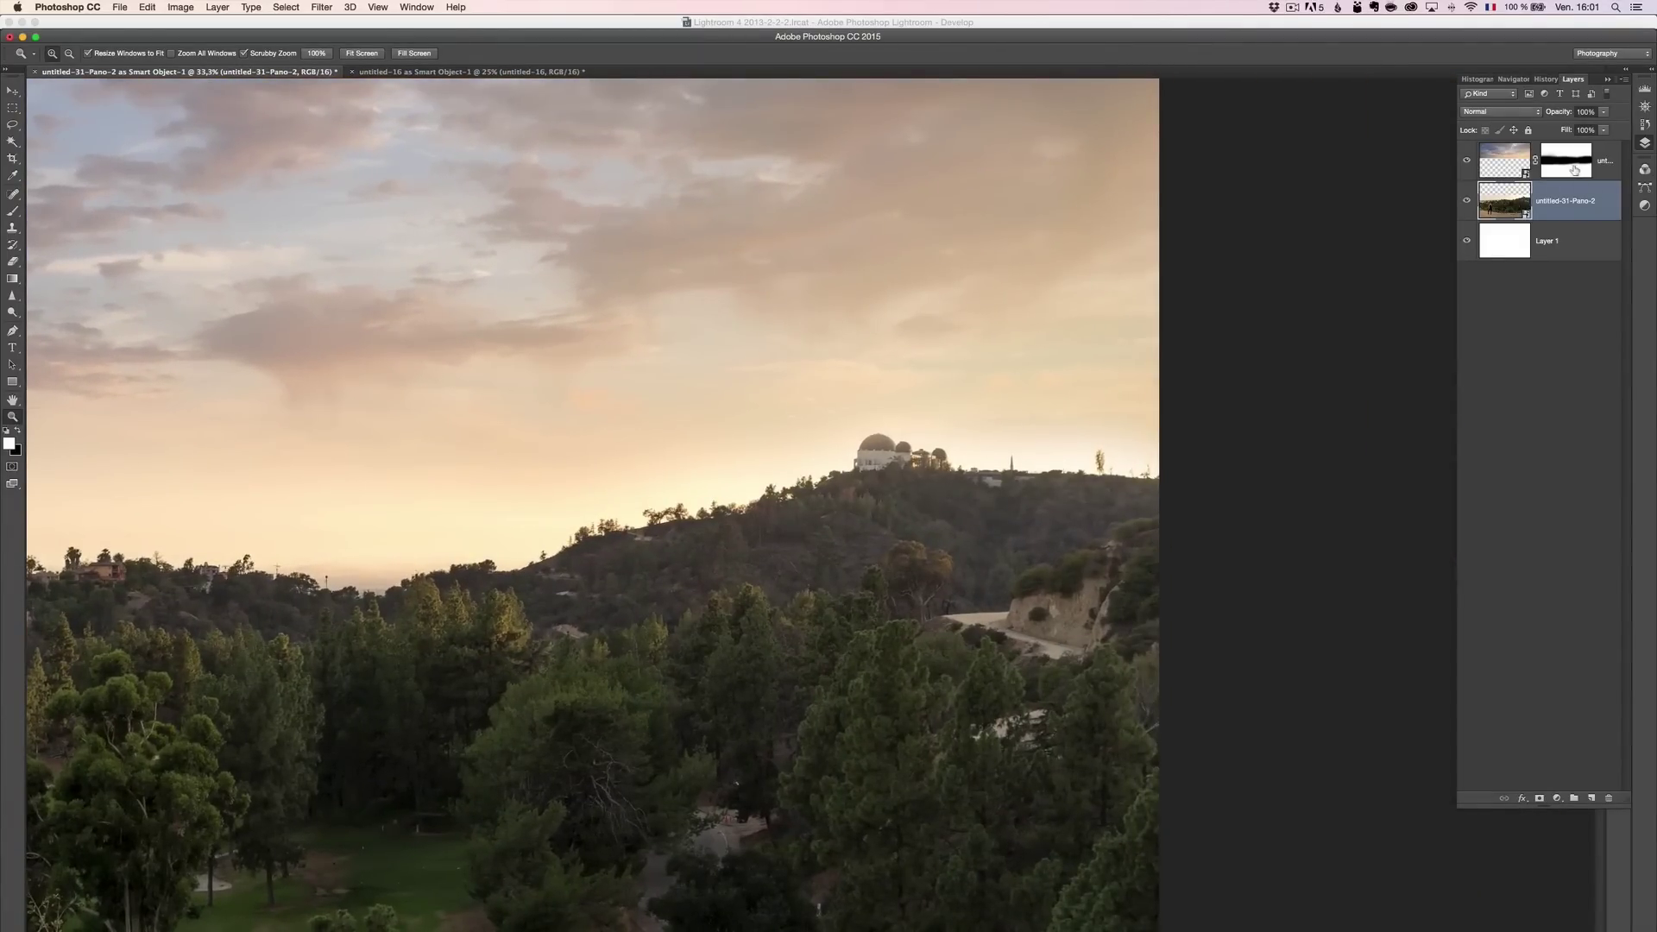
Select the sky layer's mask and set up a black 12% brush to paint the hillside.
click(1575, 171)
key(b)
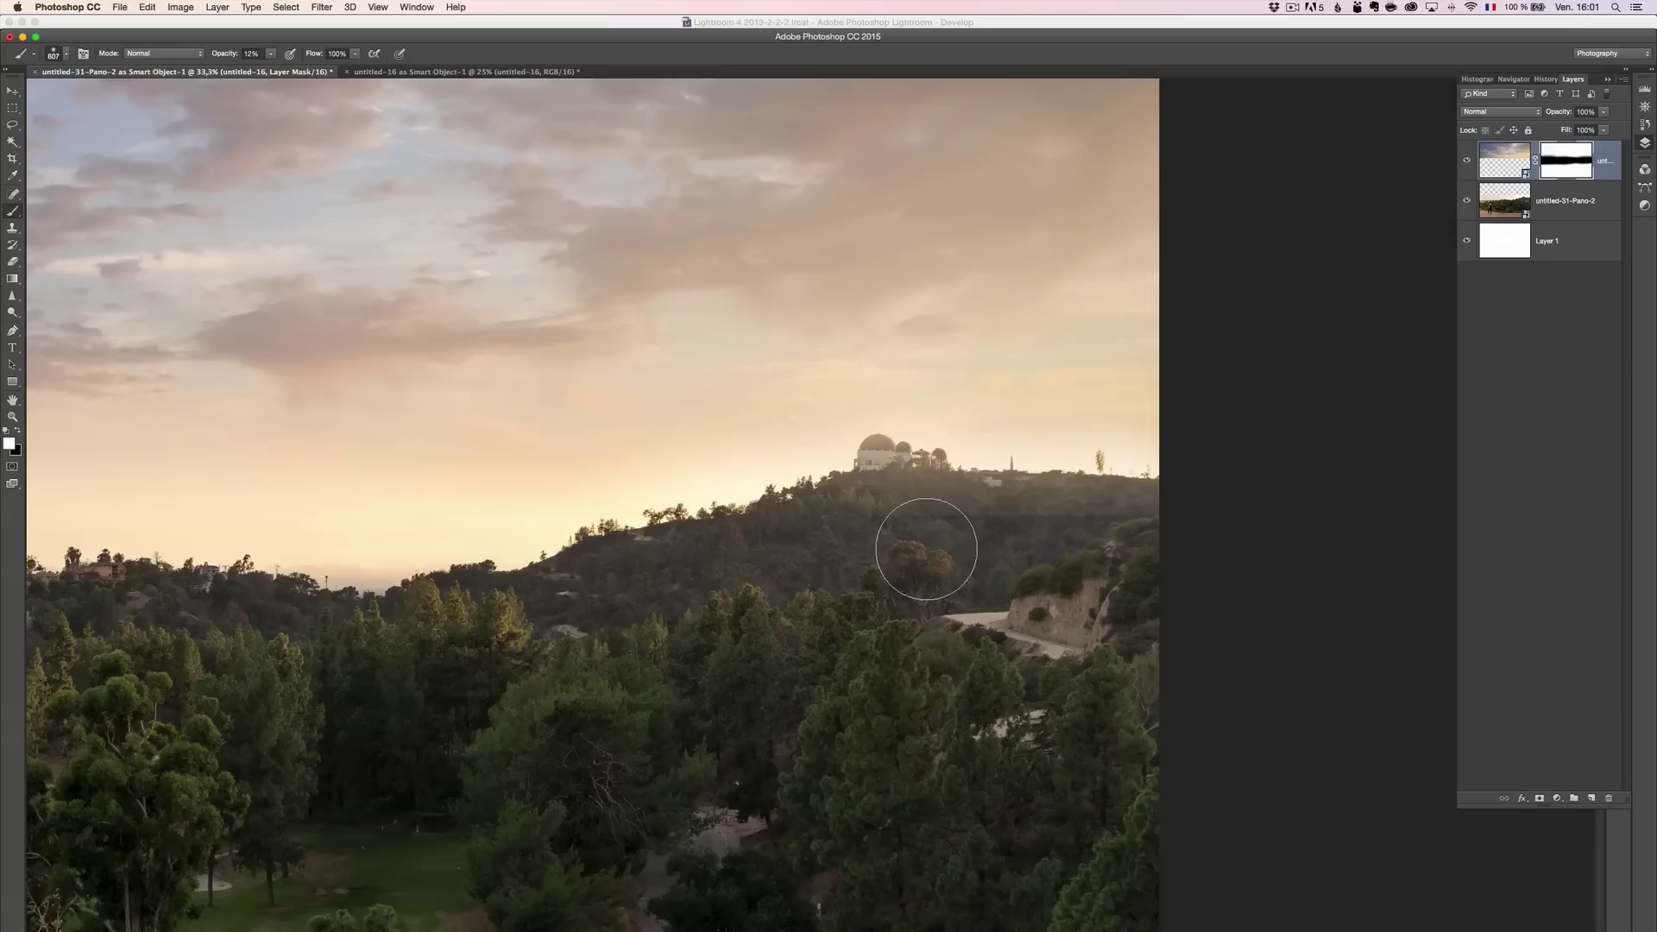
key(x)
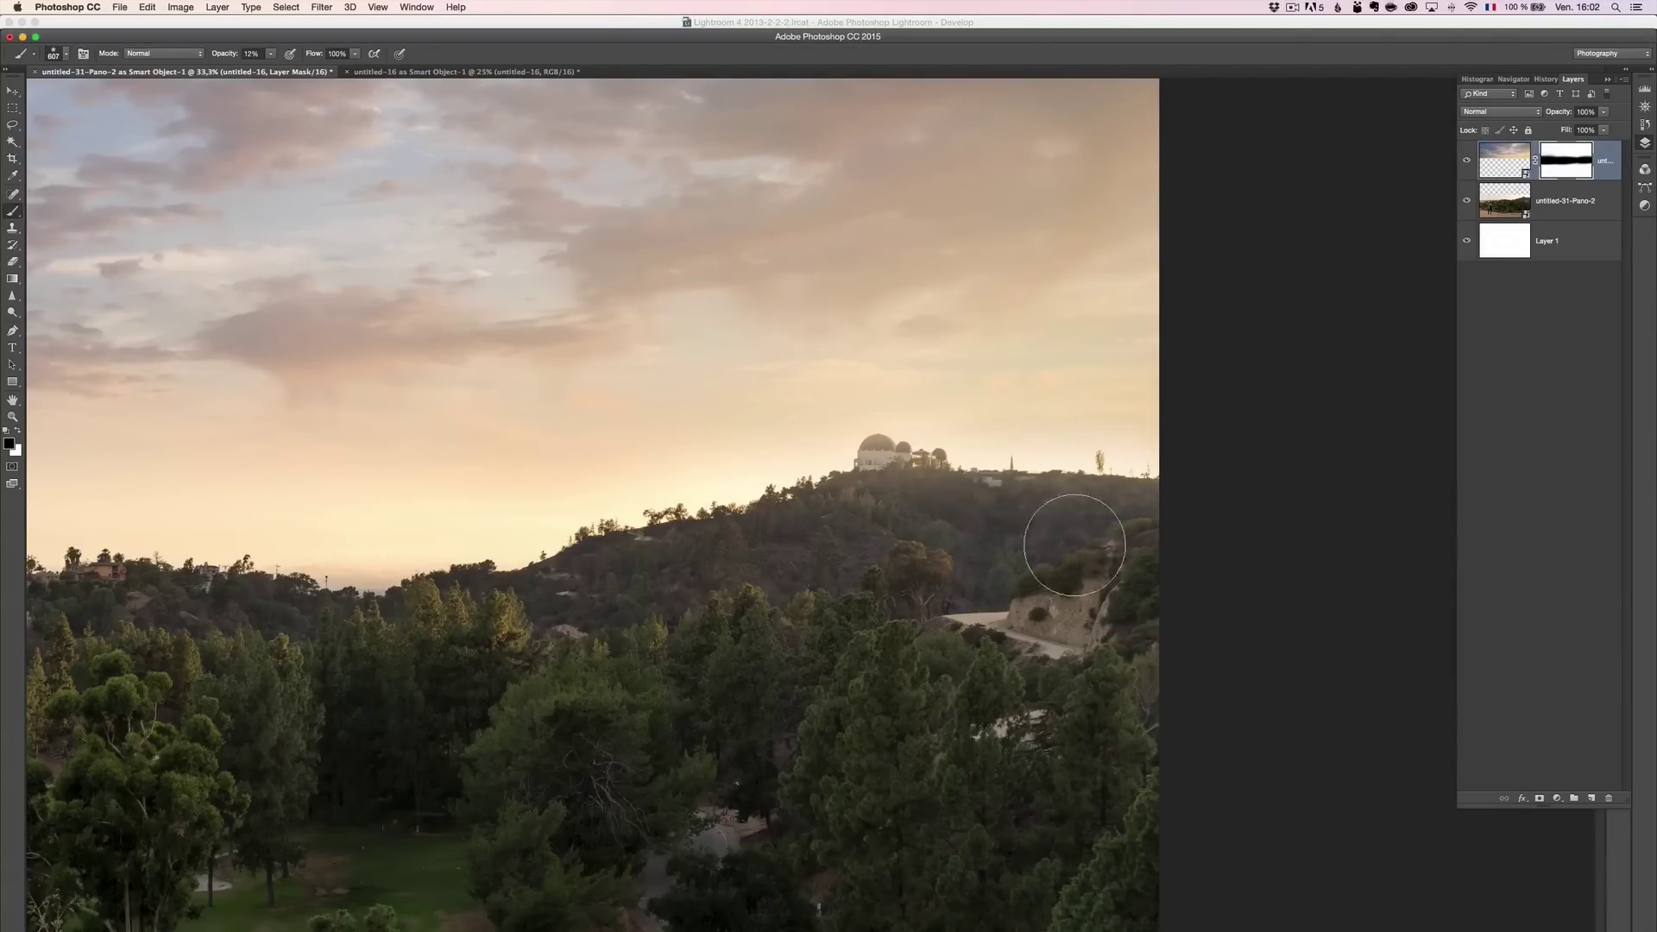
Zoom back out to see the whole panorama.
key(z)
alt+click(638, 455)
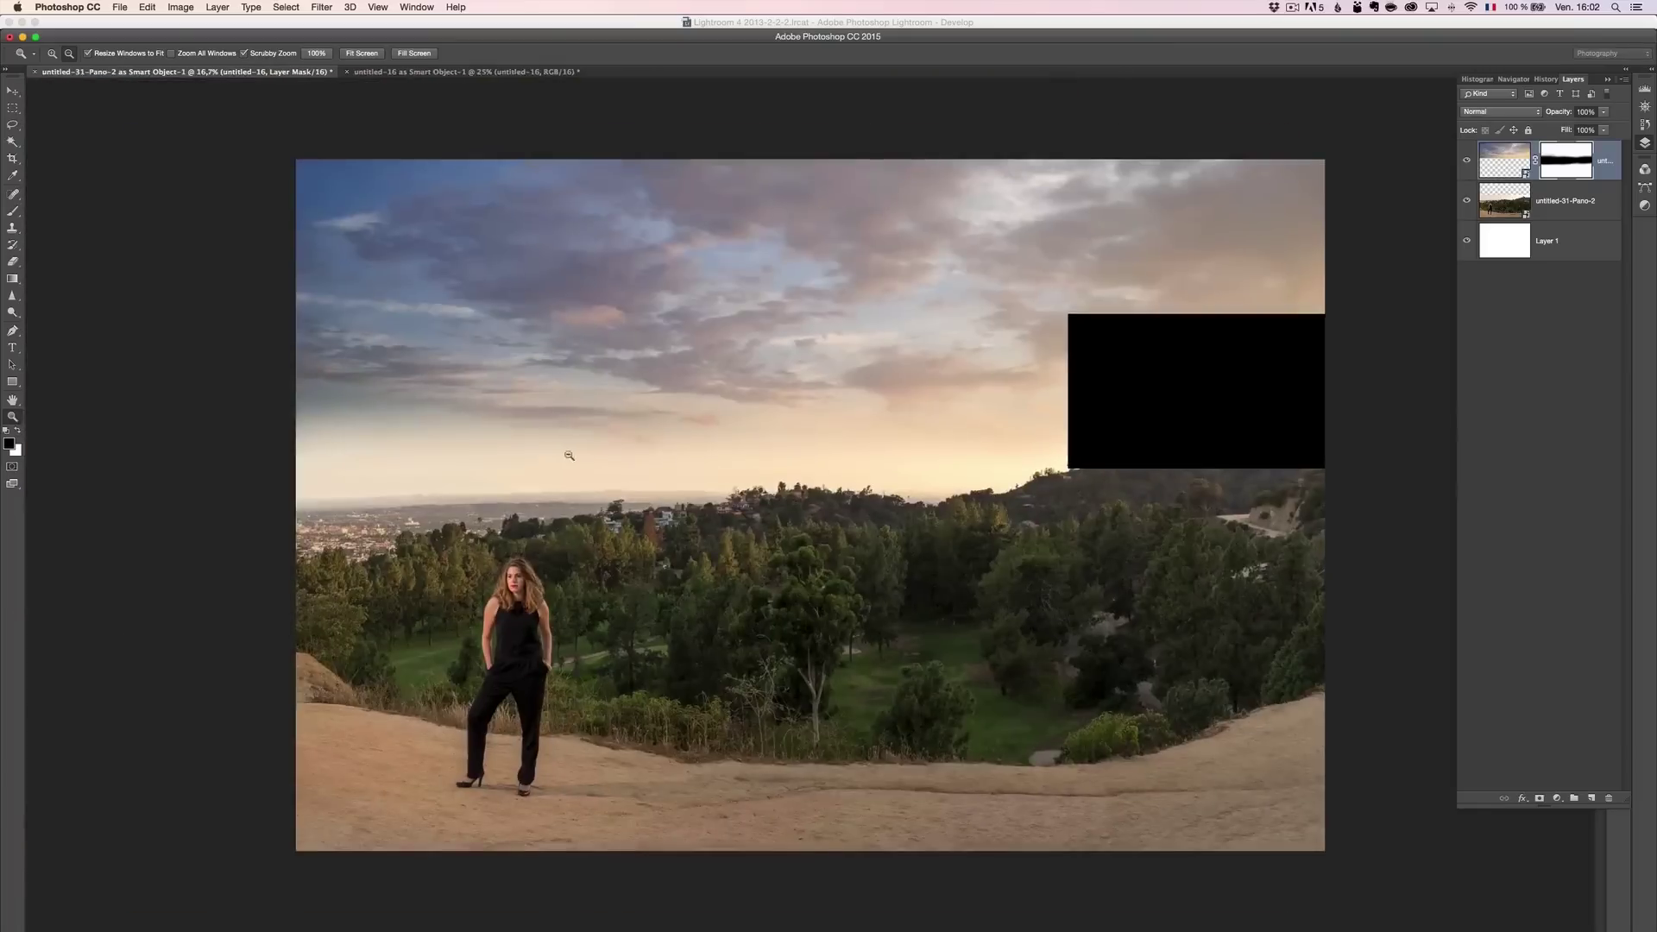
alt+click(599, 455)
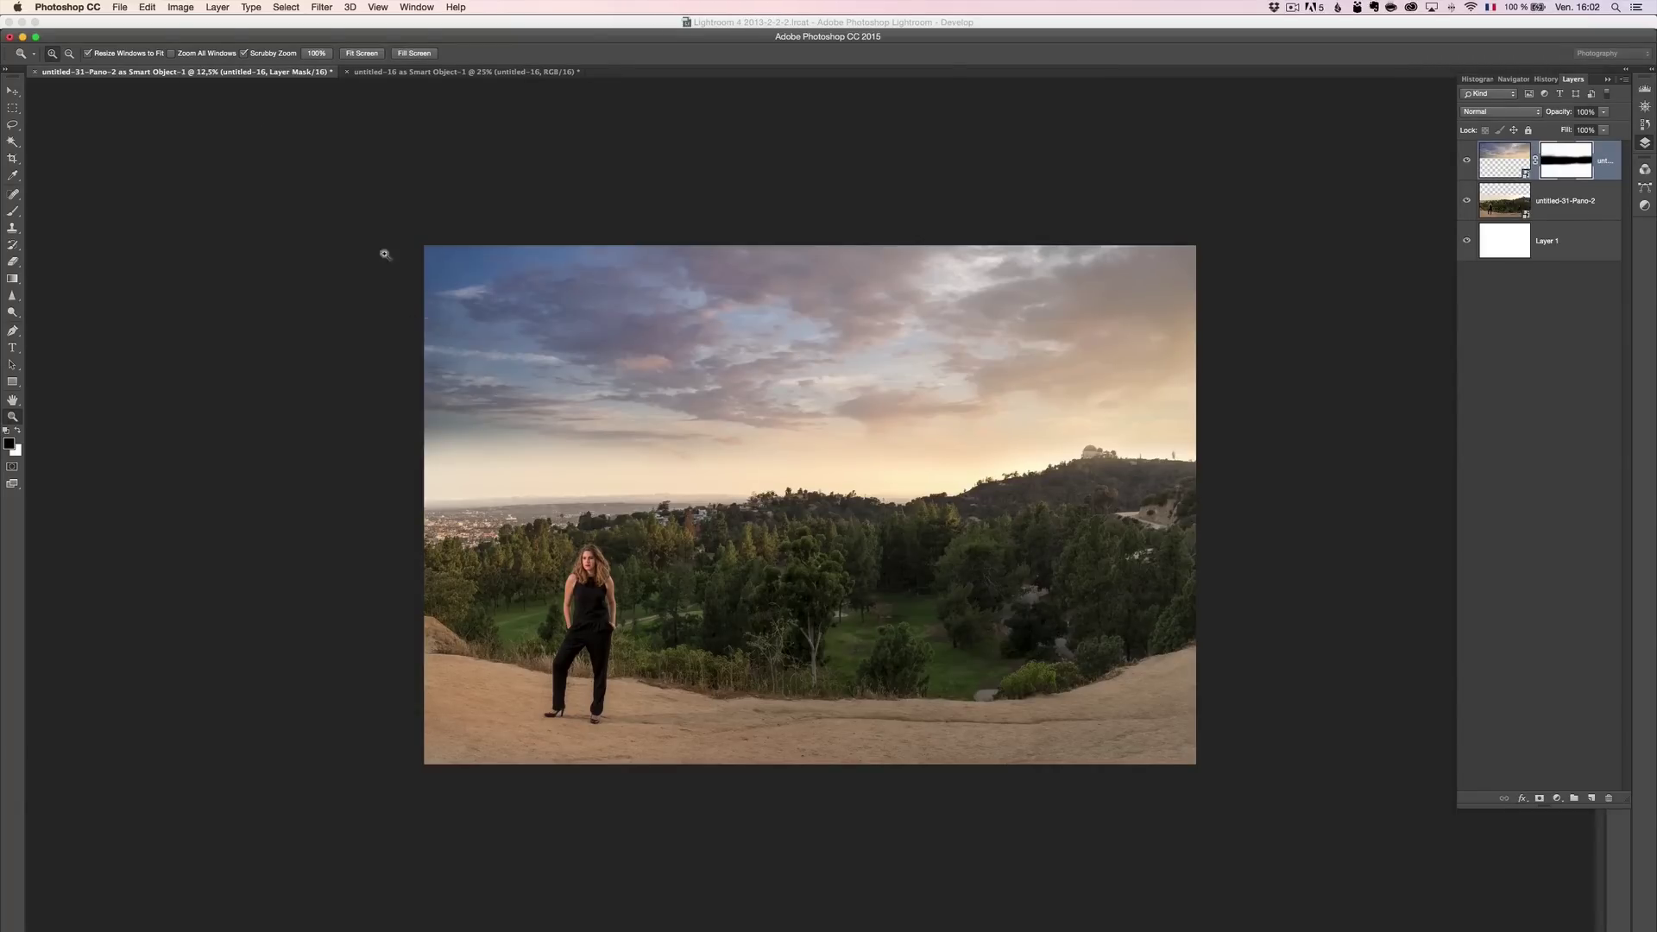
Close the panorama document, saving its changes, and return to Lightroom.
click(120, 7)
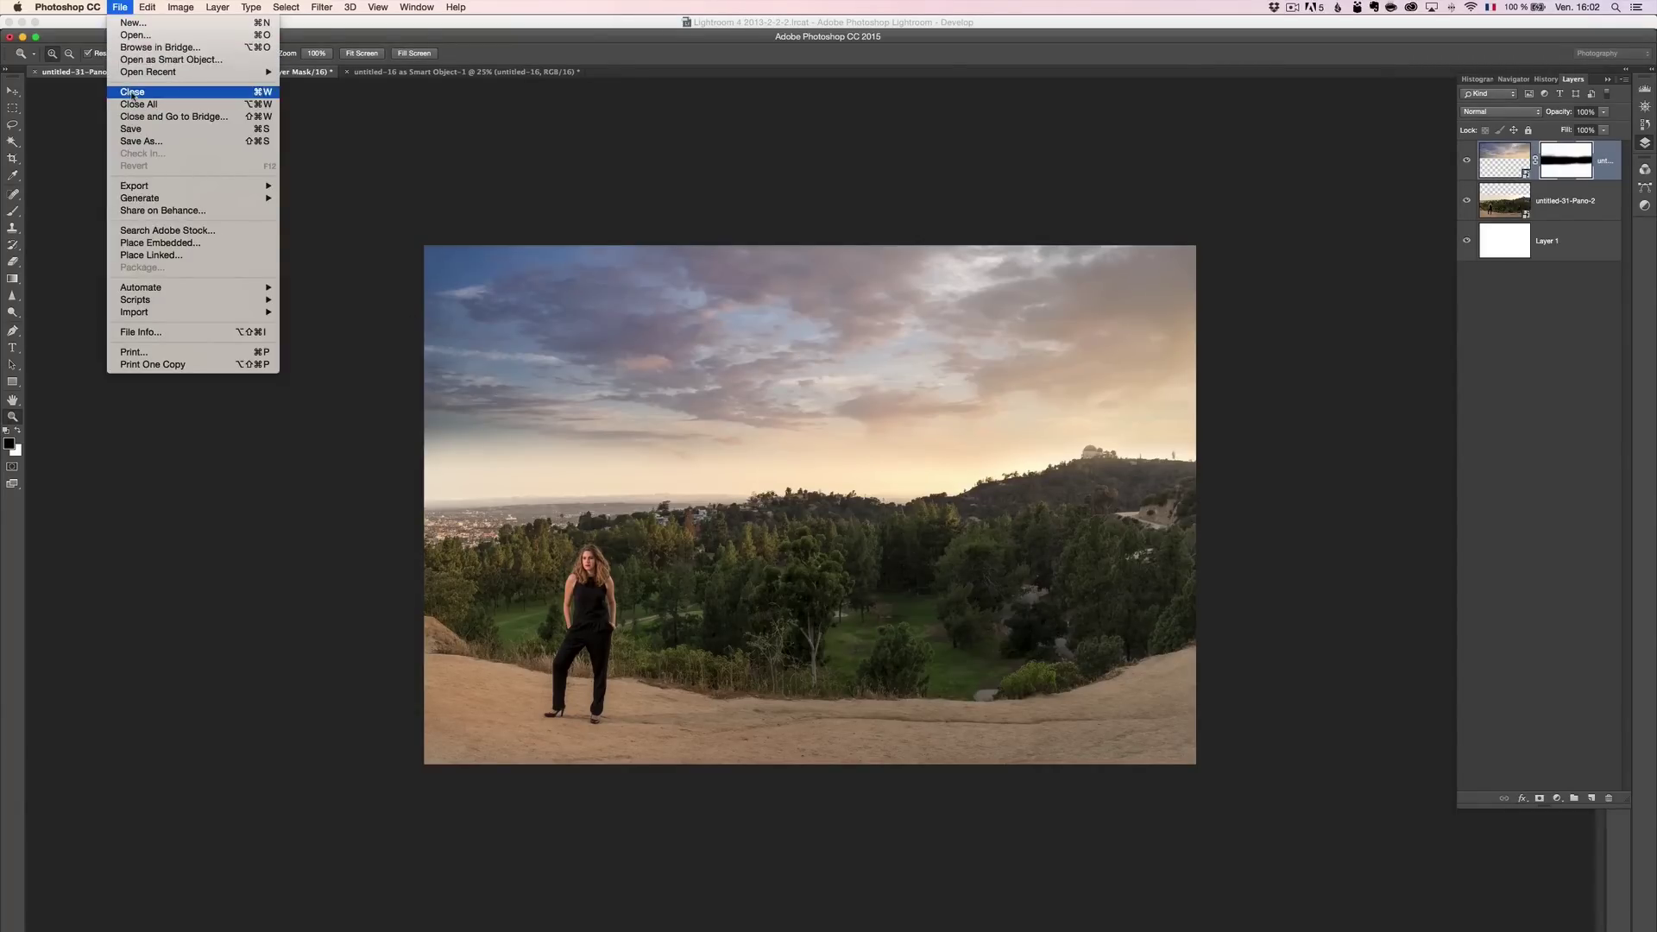
click(168, 102)
click(939, 298)
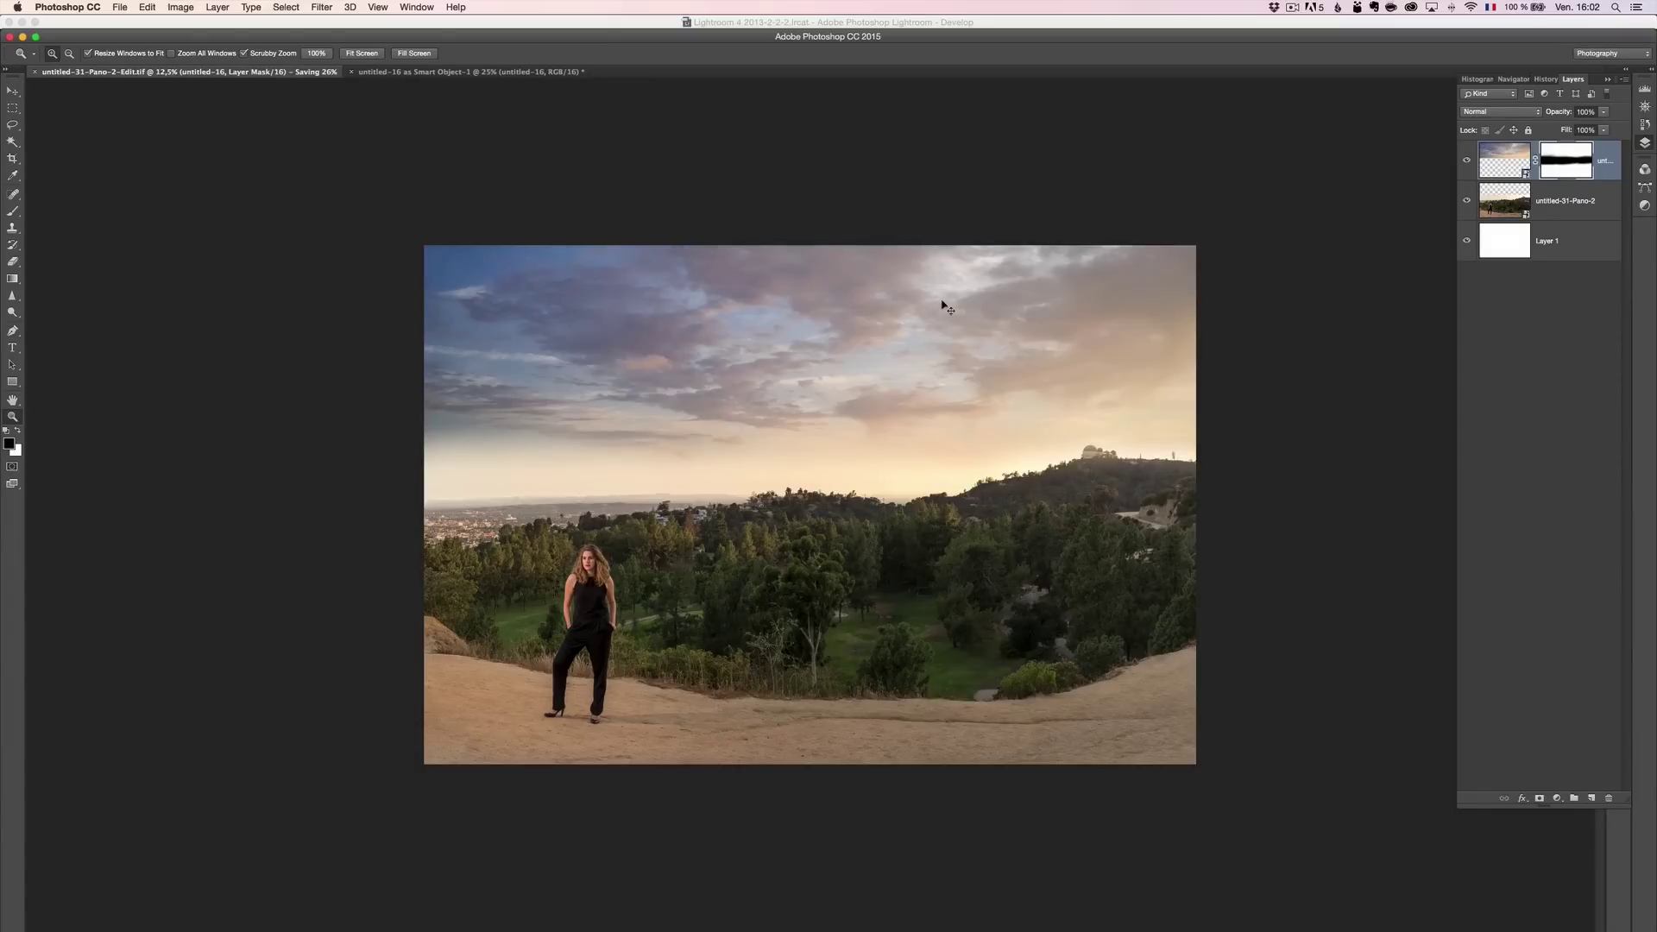
key(super+Tab)
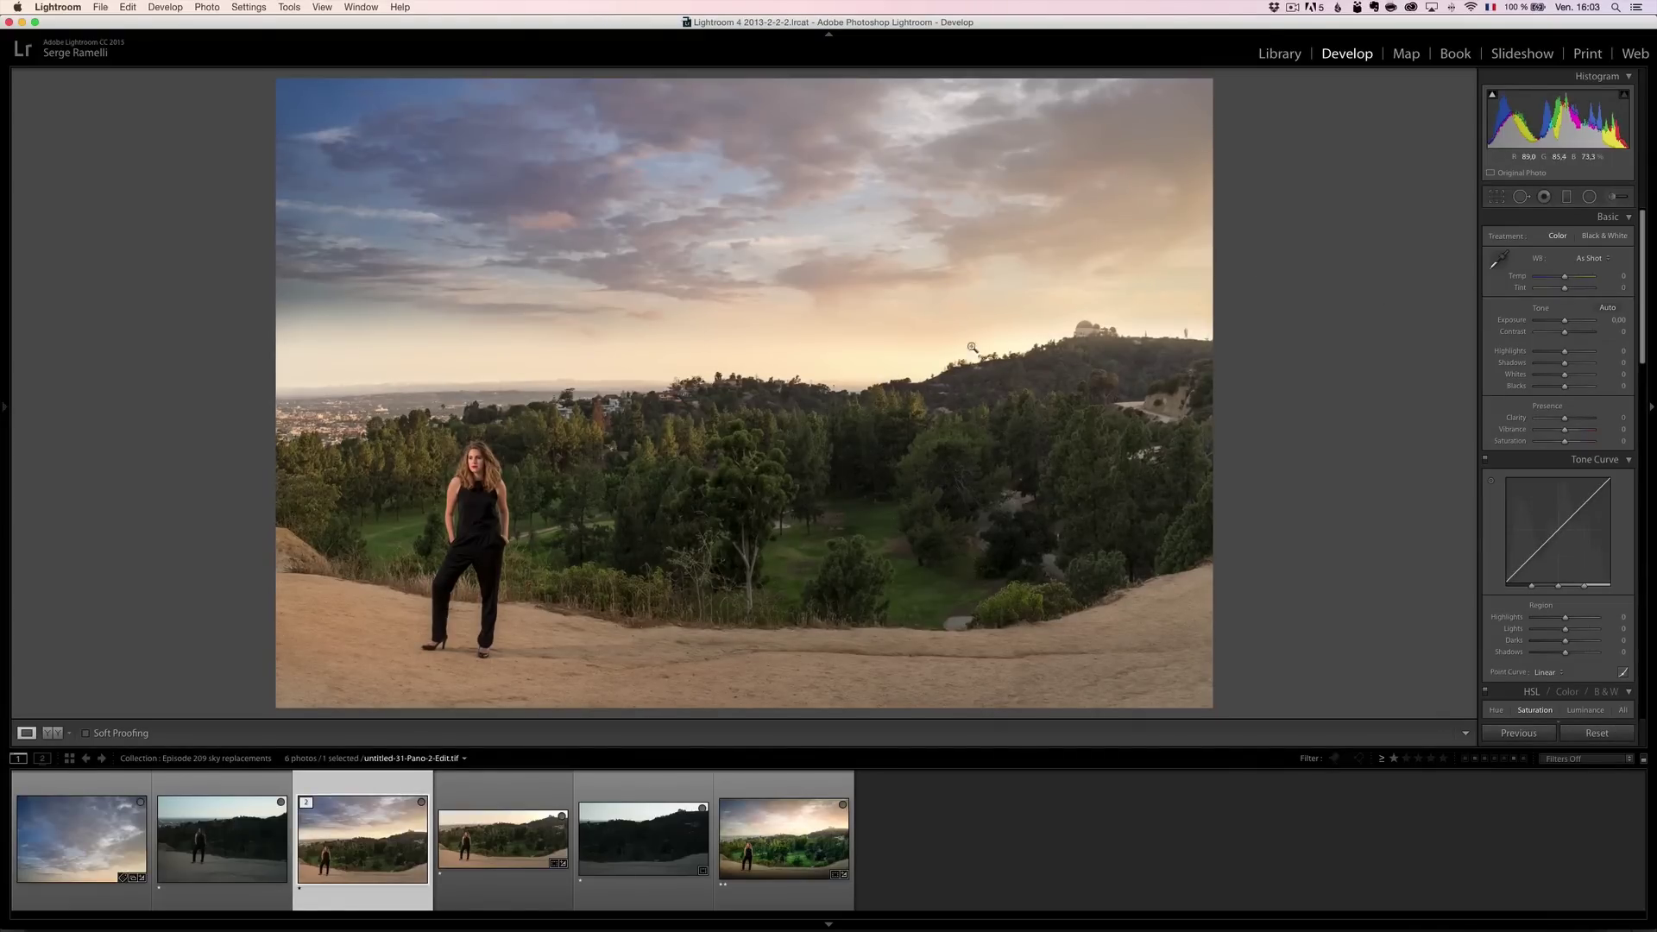
Try a graduated filter on the sky, then reset and close it.
click(1567, 197)
drag(711, 185, 711, 312)
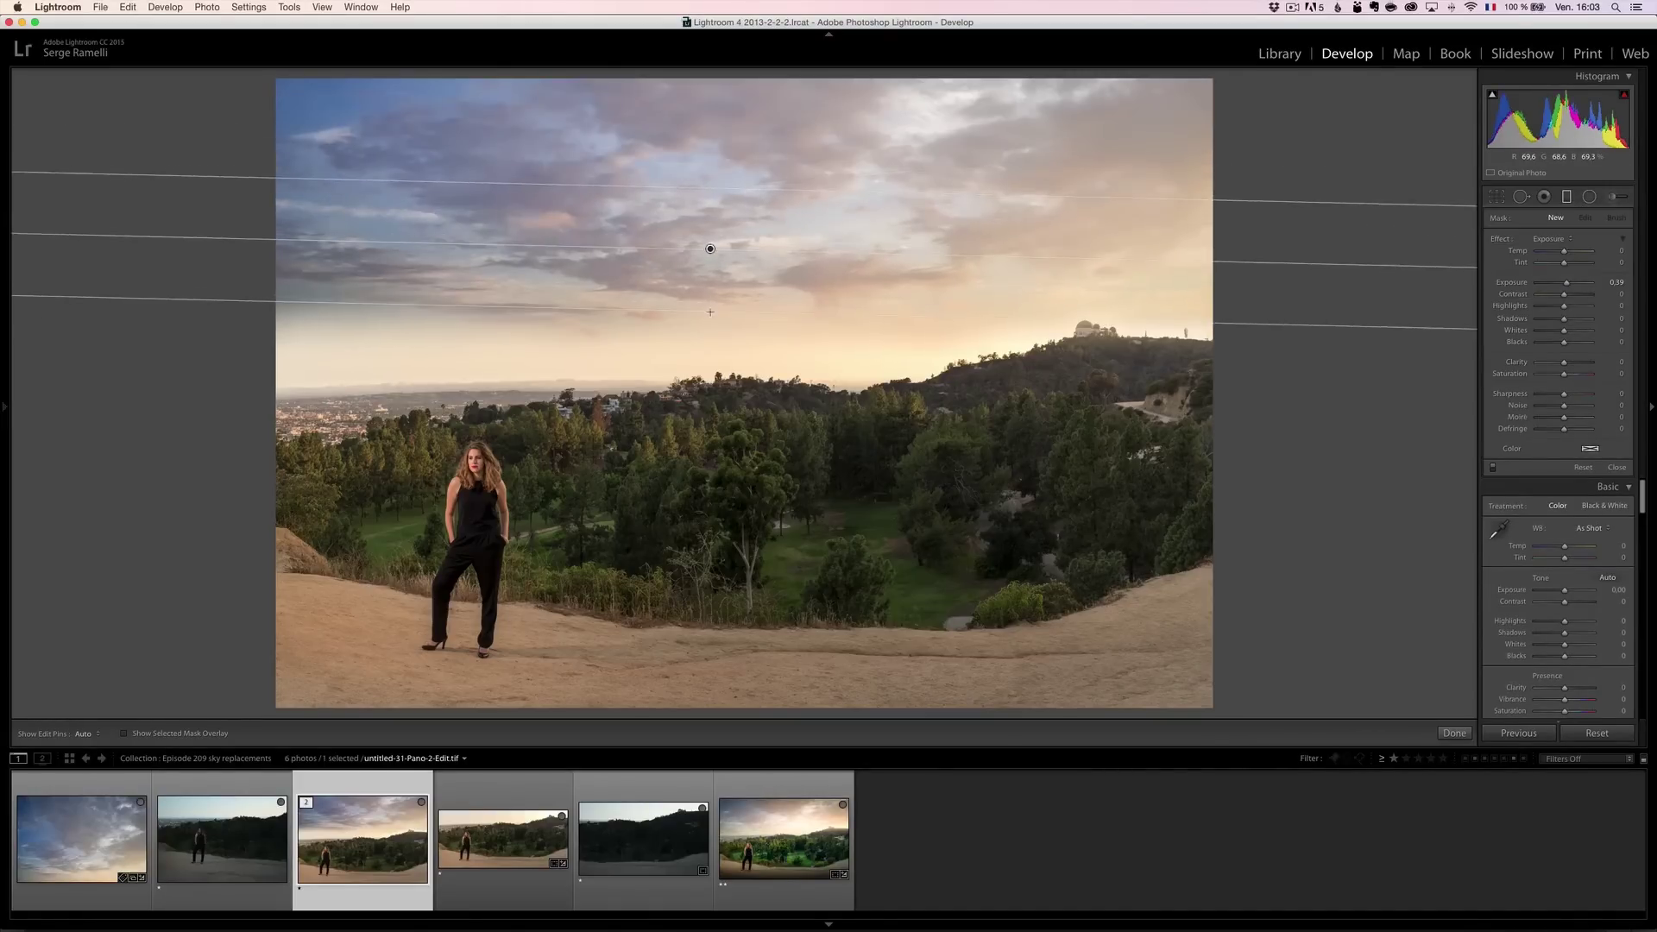
click(1584, 467)
click(1617, 467)
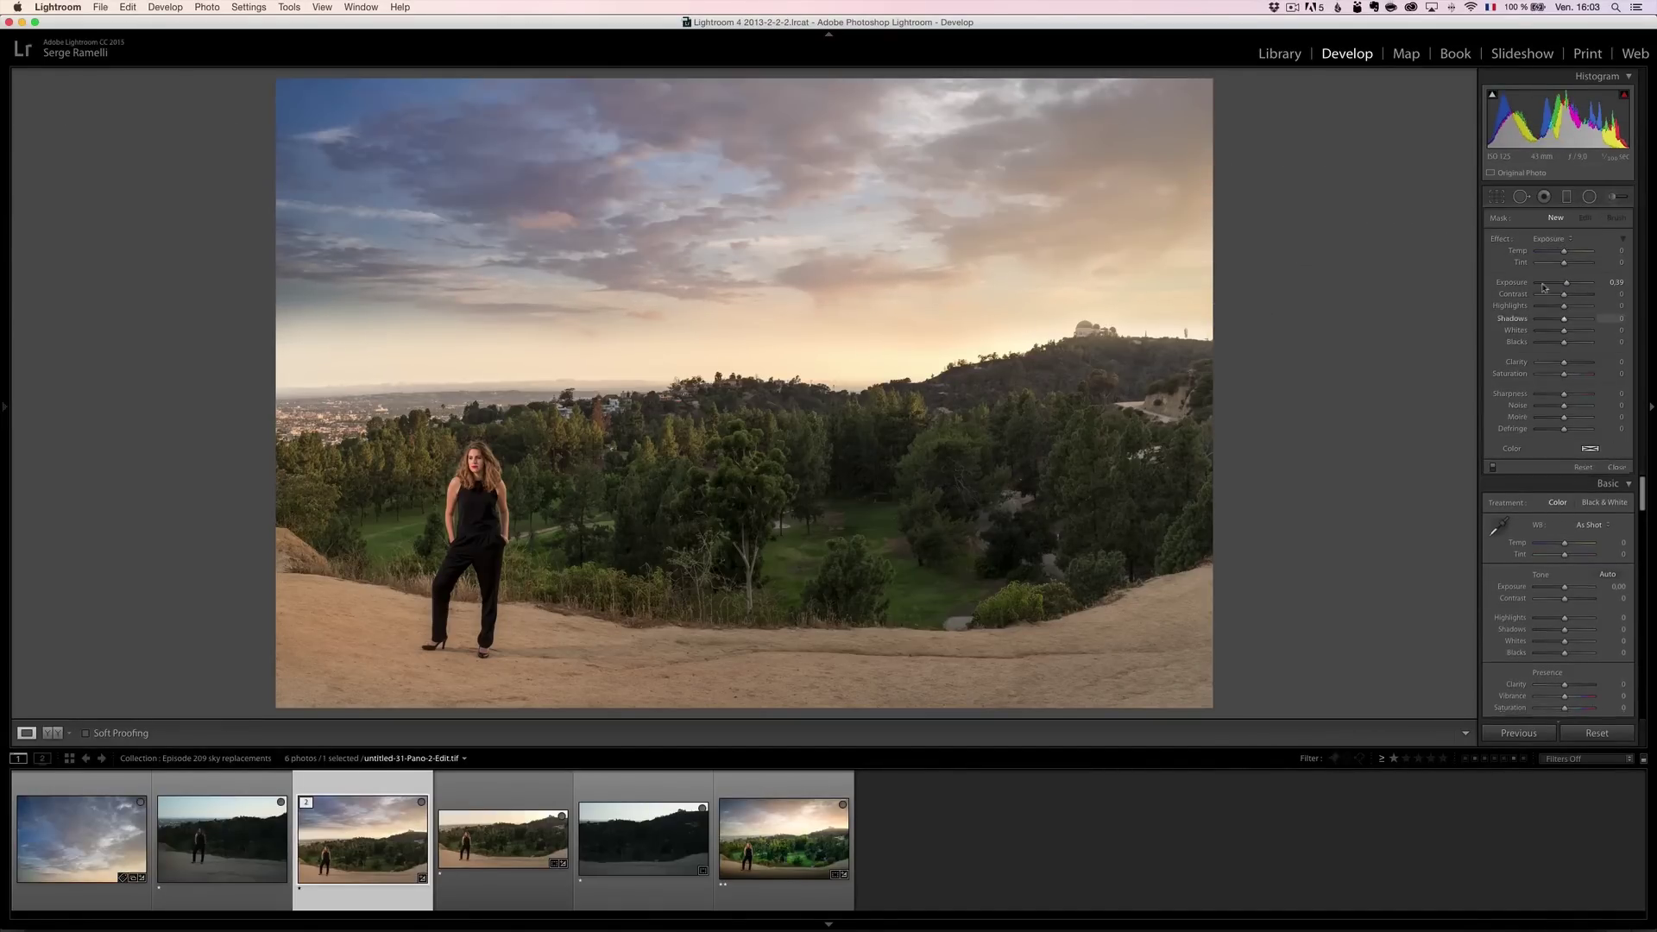
Crop the panorama slightly tighter at the top and bottom.
click(1496, 196)
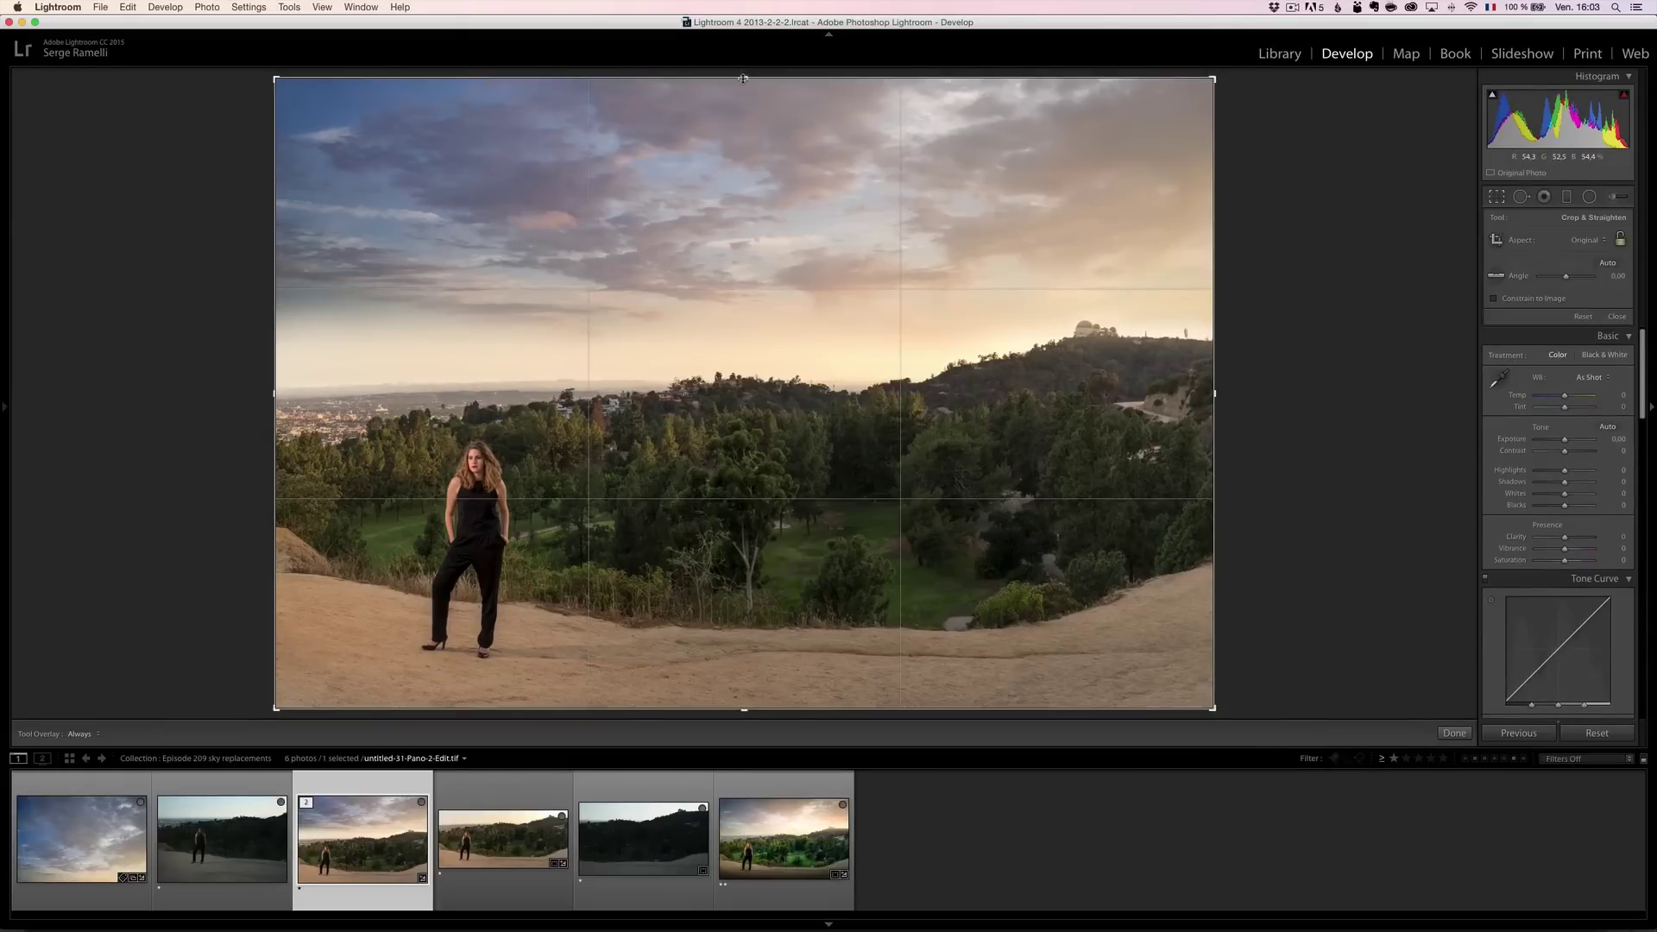
drag(744, 77, 740, 124)
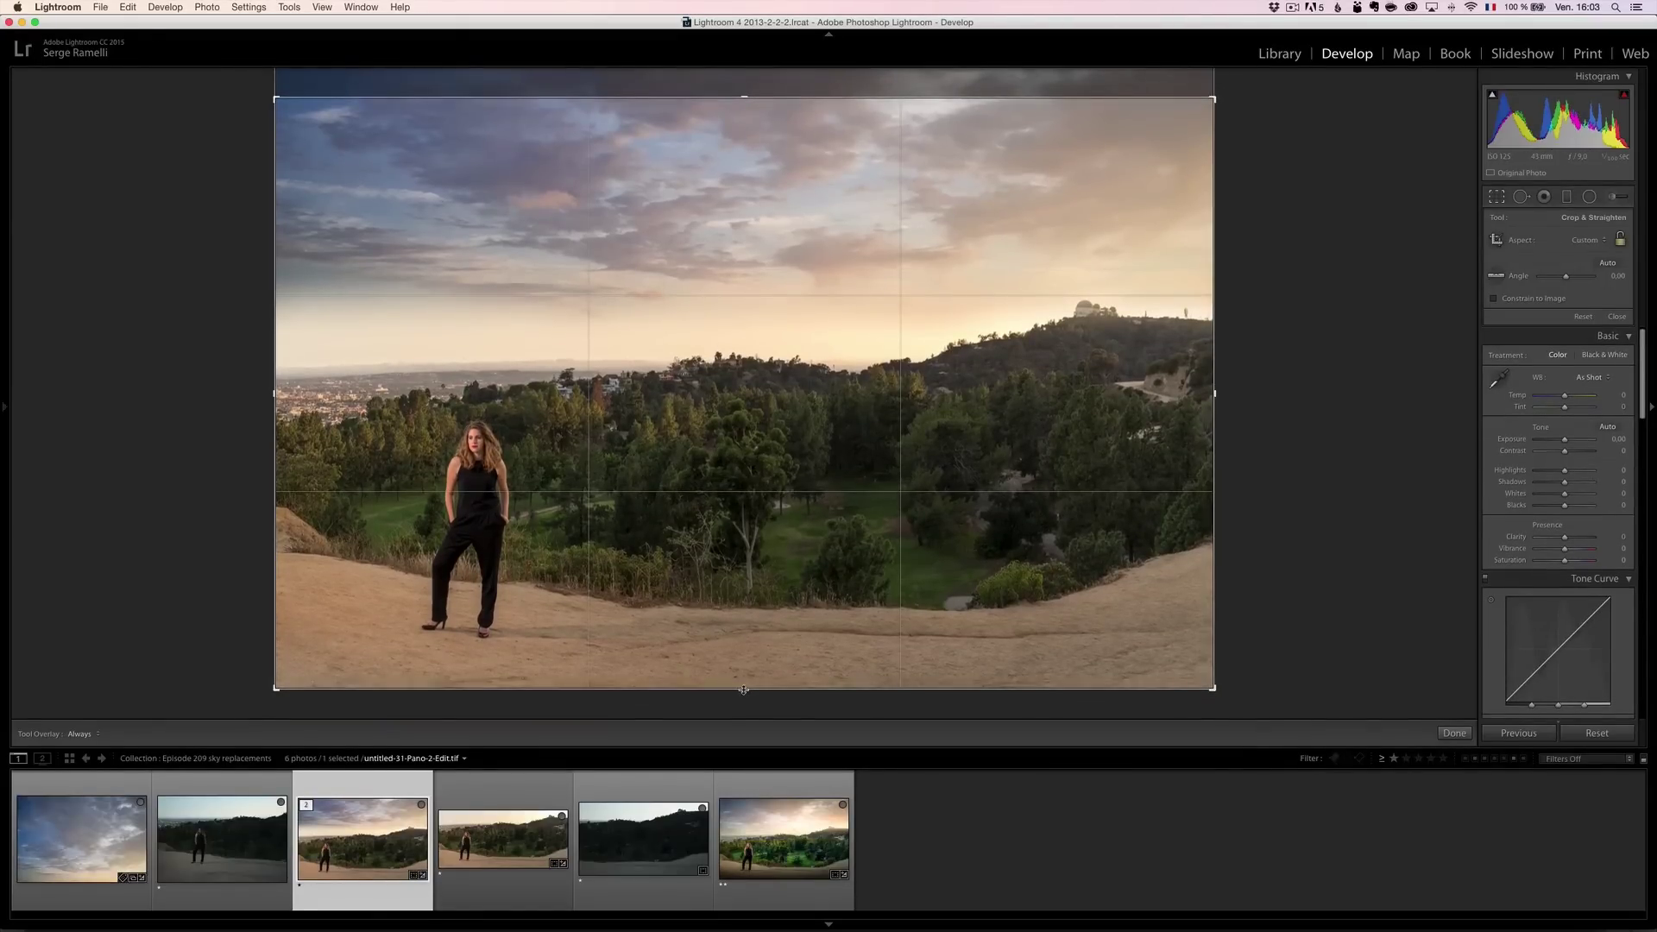
drag(743, 688, 760, 676)
key(Return)
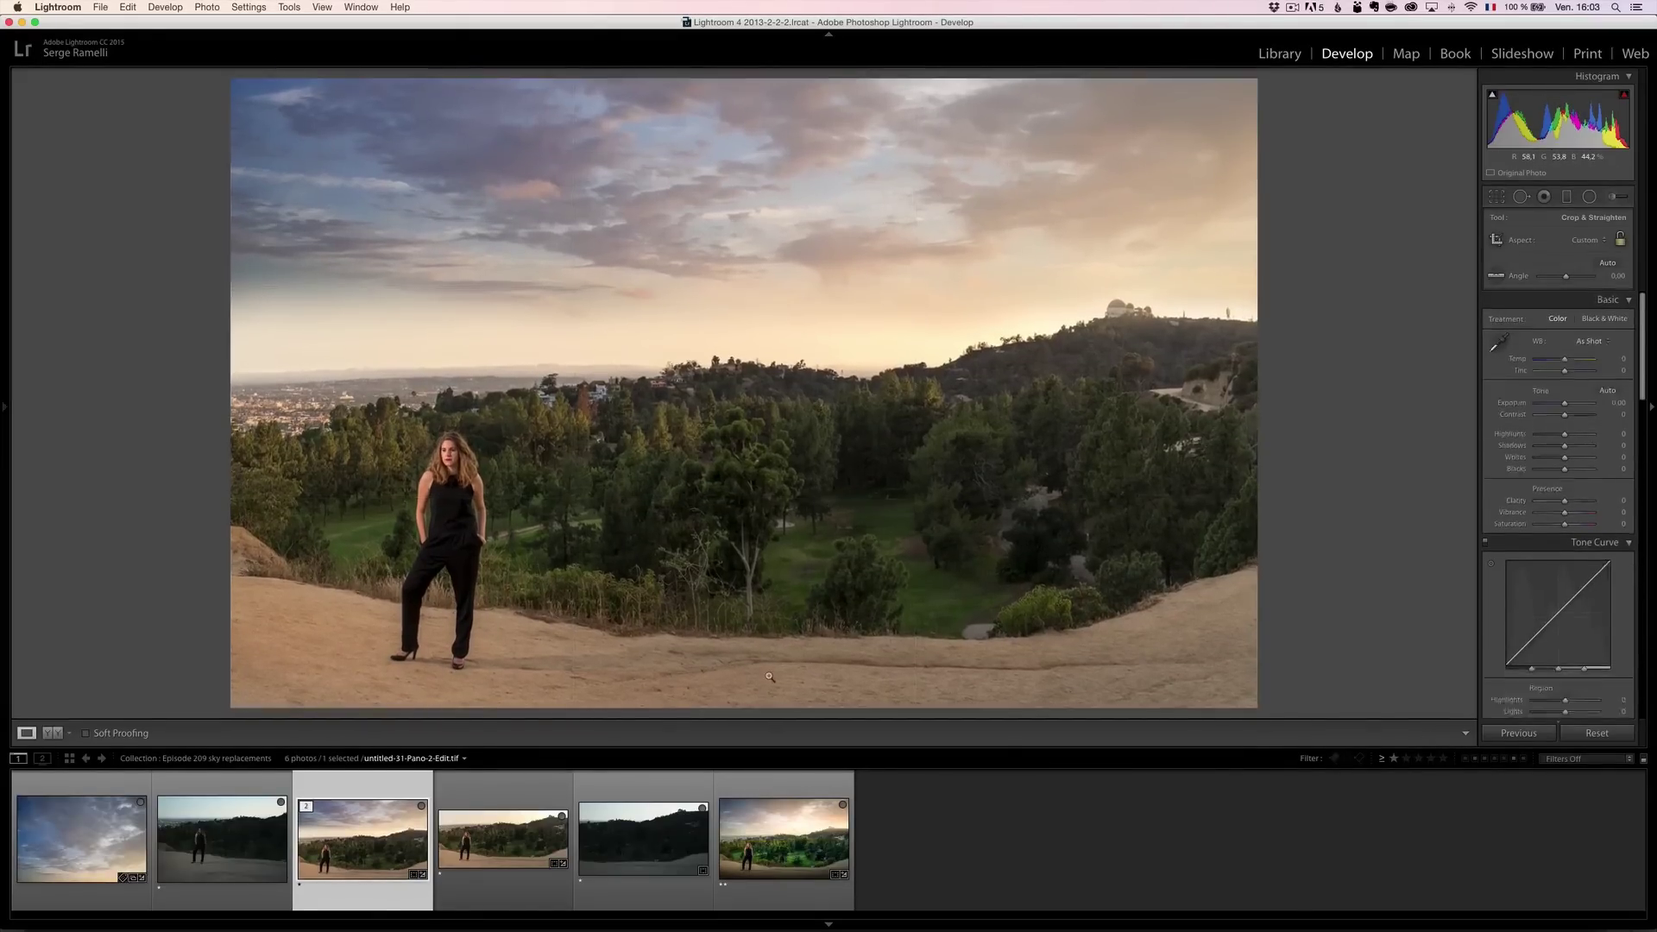
Draw a graduated filter over the sky at −0.38 exposure and shift it higher.
click(1567, 196)
drag(677, 208, 678, 397)
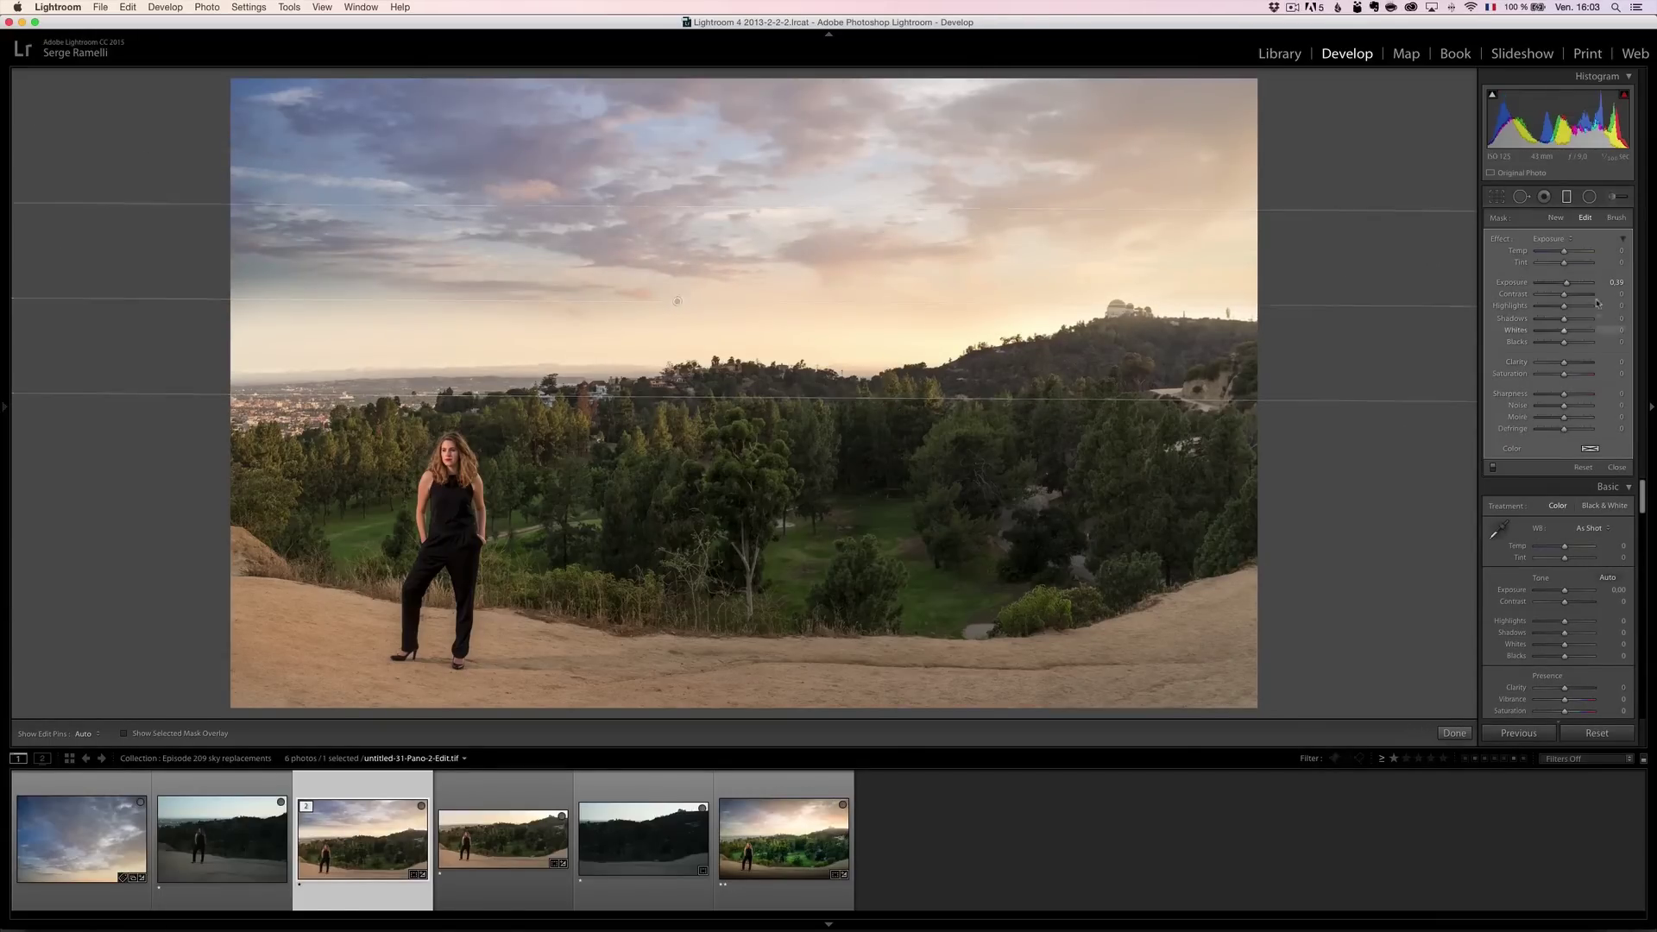
drag(1569, 287, 1561, 288)
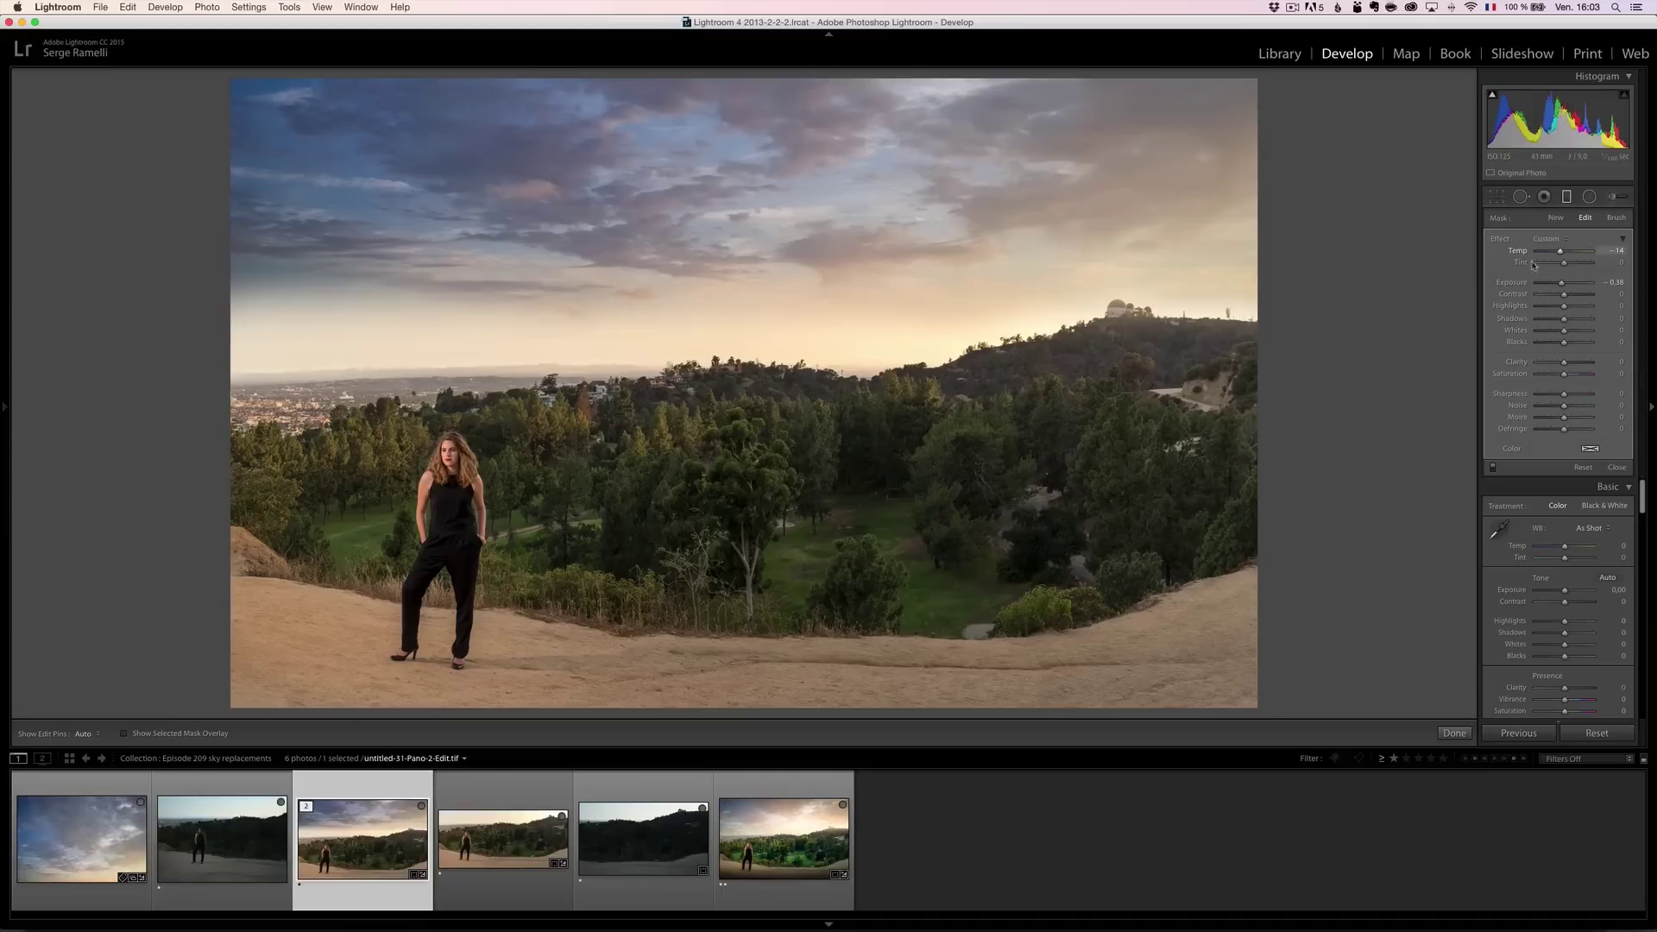
drag(754, 211, 743, 118)
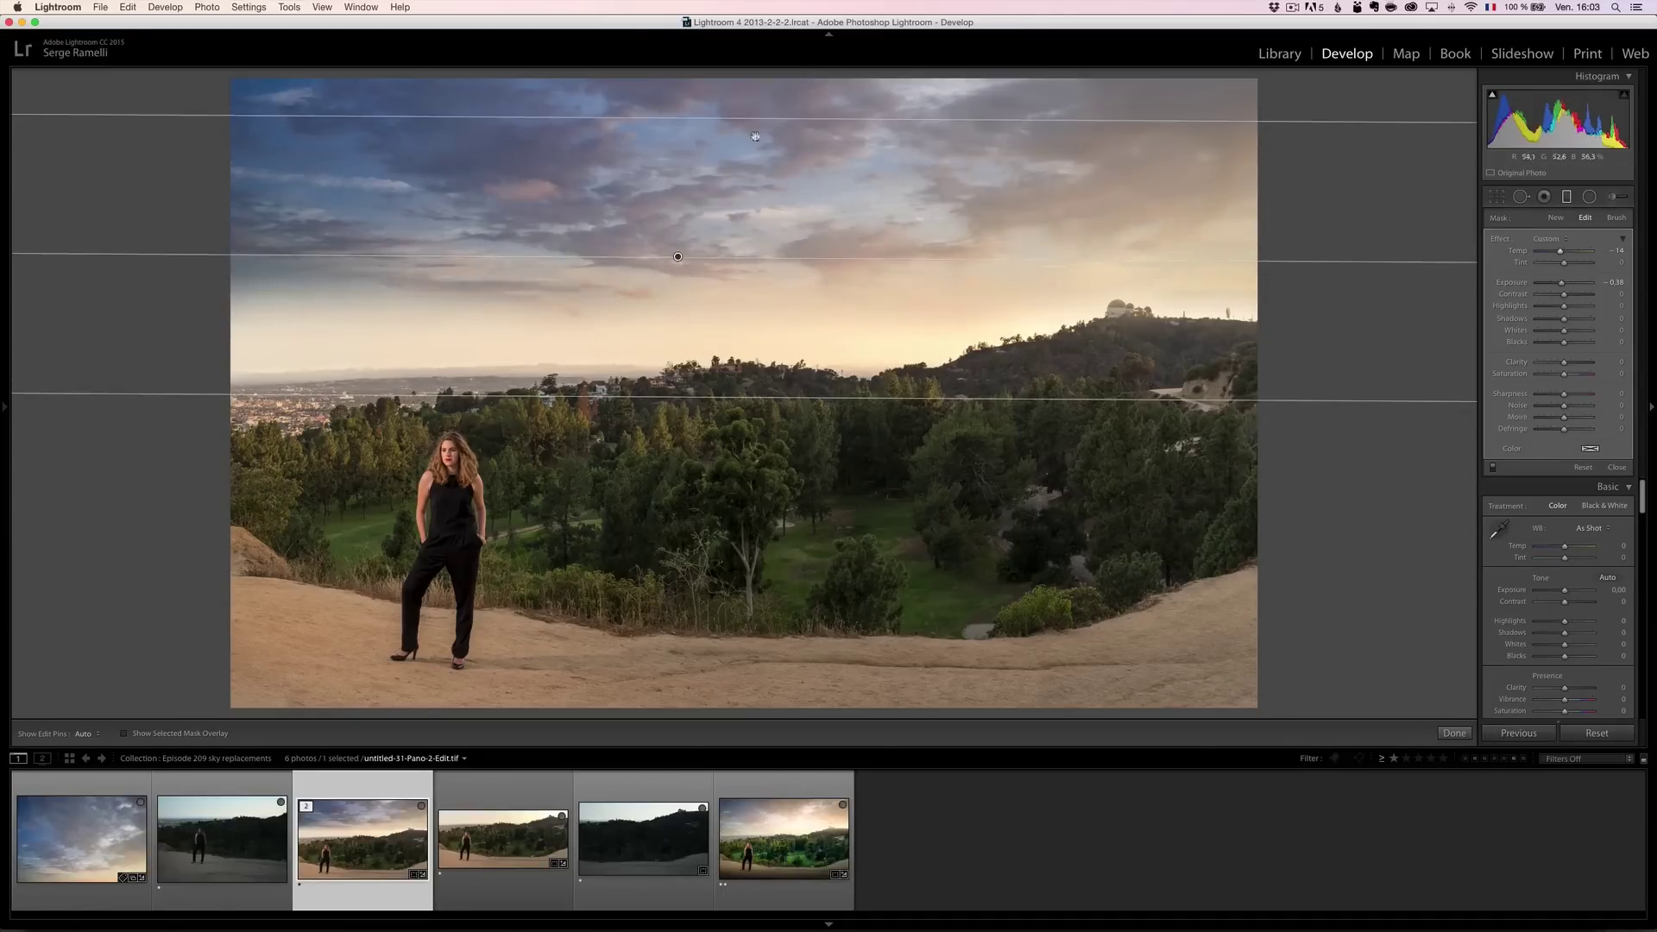
drag(676, 254, 682, 222)
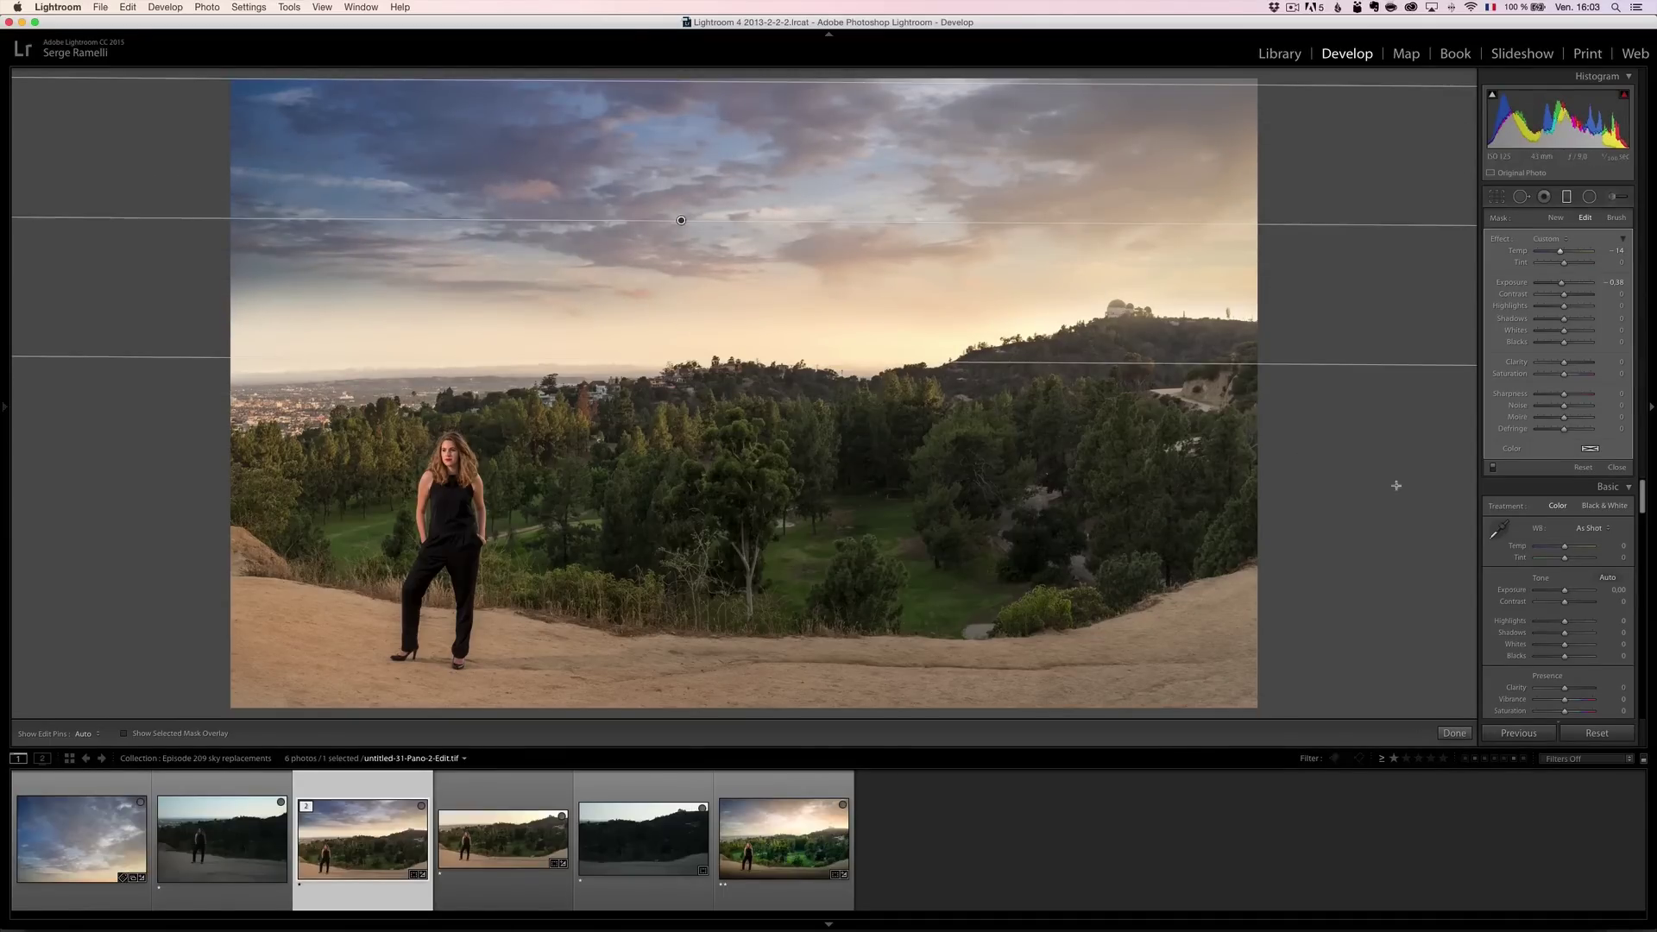
Compare the filter's effect on and off, then move its transition higher up the sky.
click(1494, 468)
click(1493, 468)
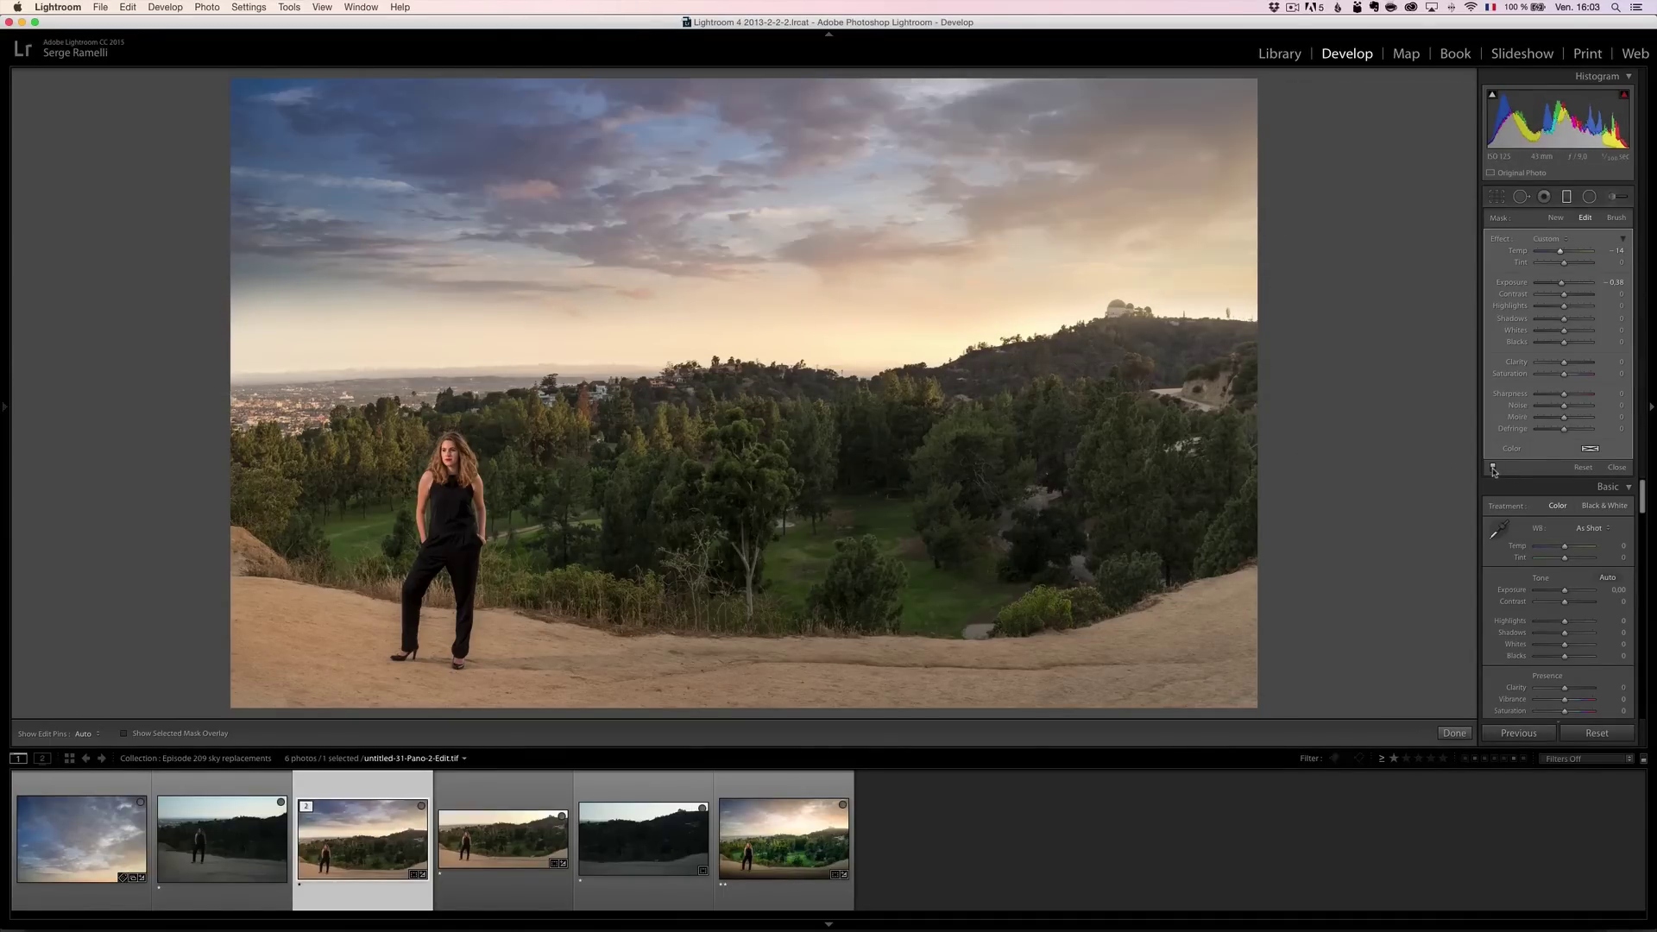
click(1493, 468)
click(1493, 467)
click(1493, 468)
click(1493, 468)
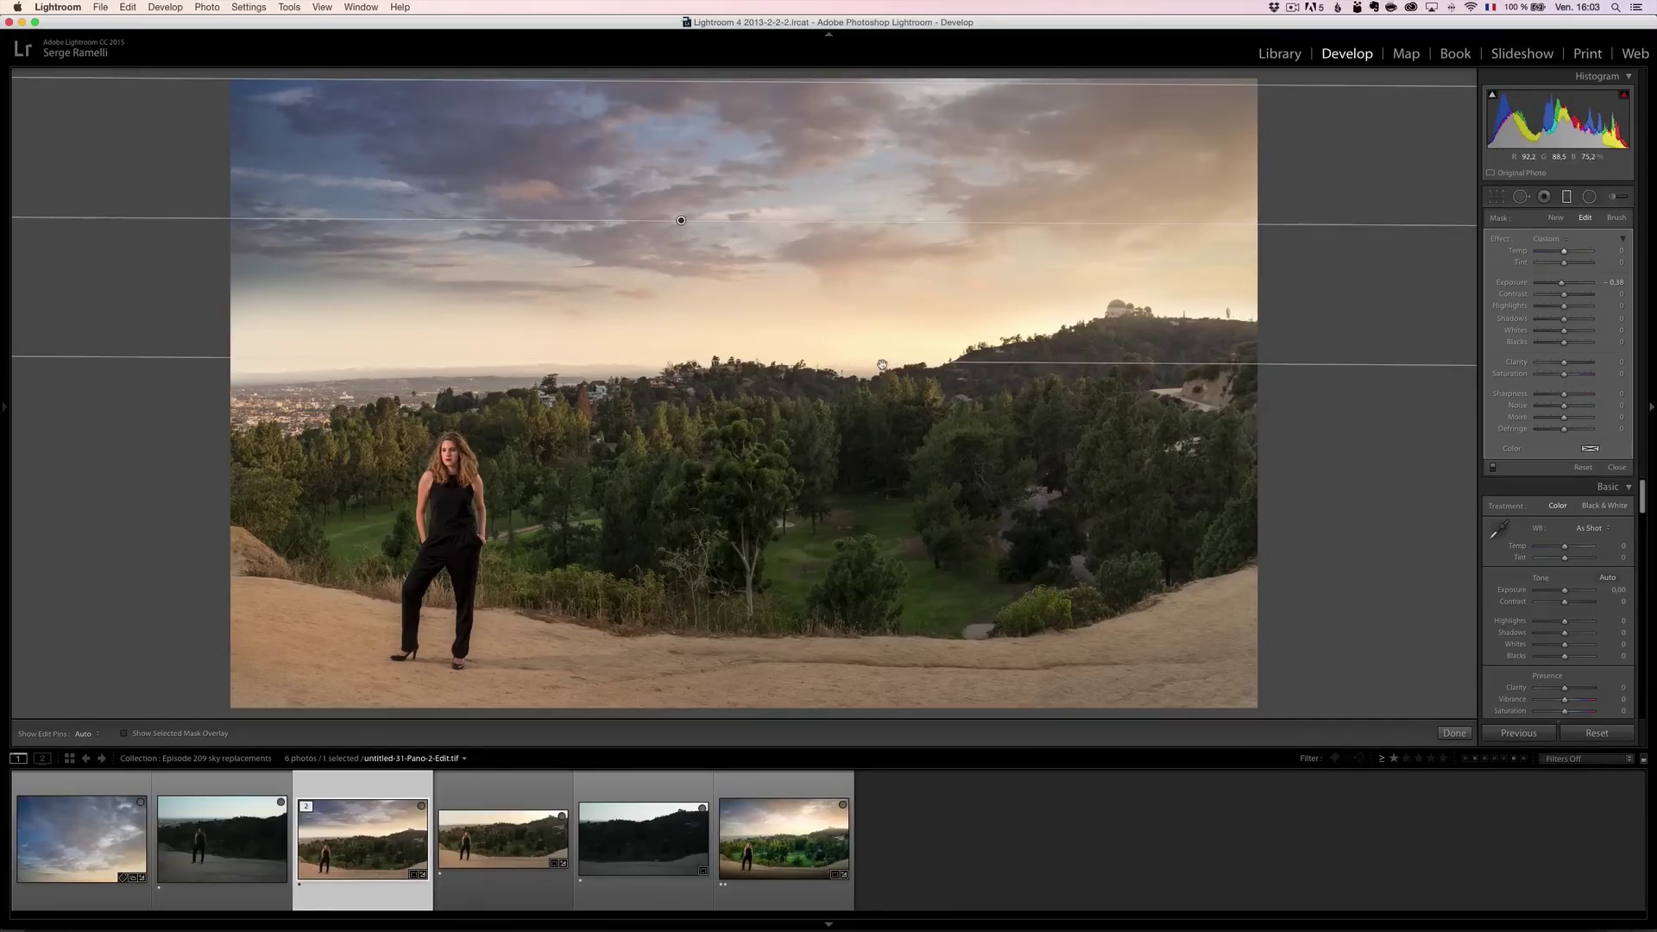
drag(883, 364, 907, 271)
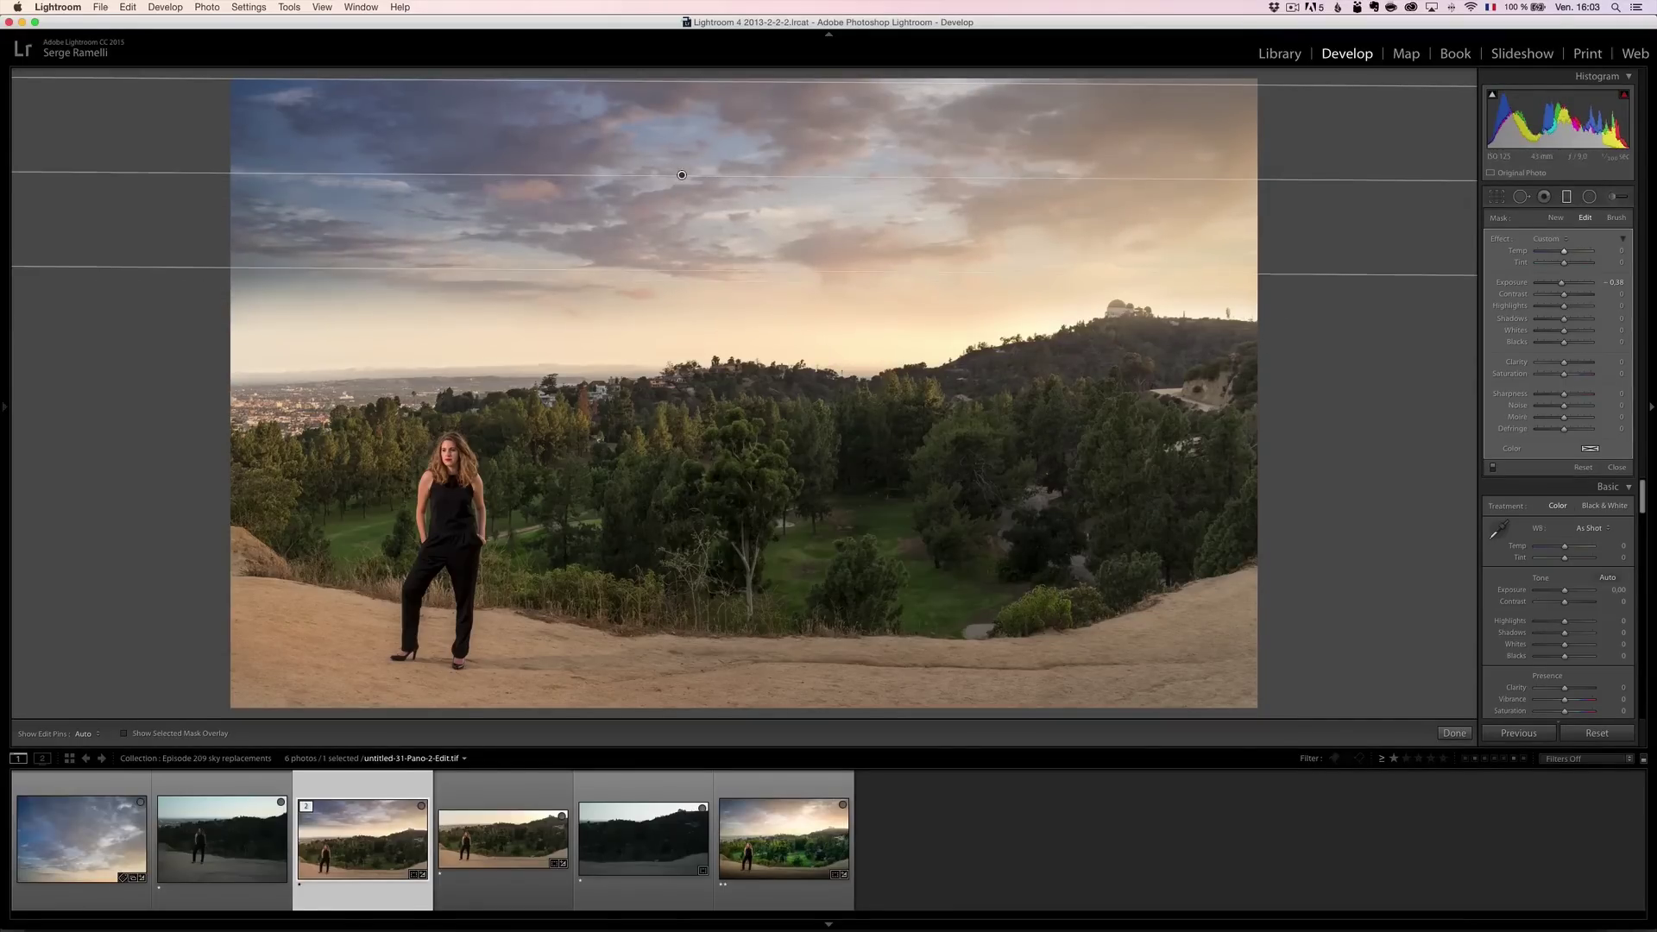
click(1617, 467)
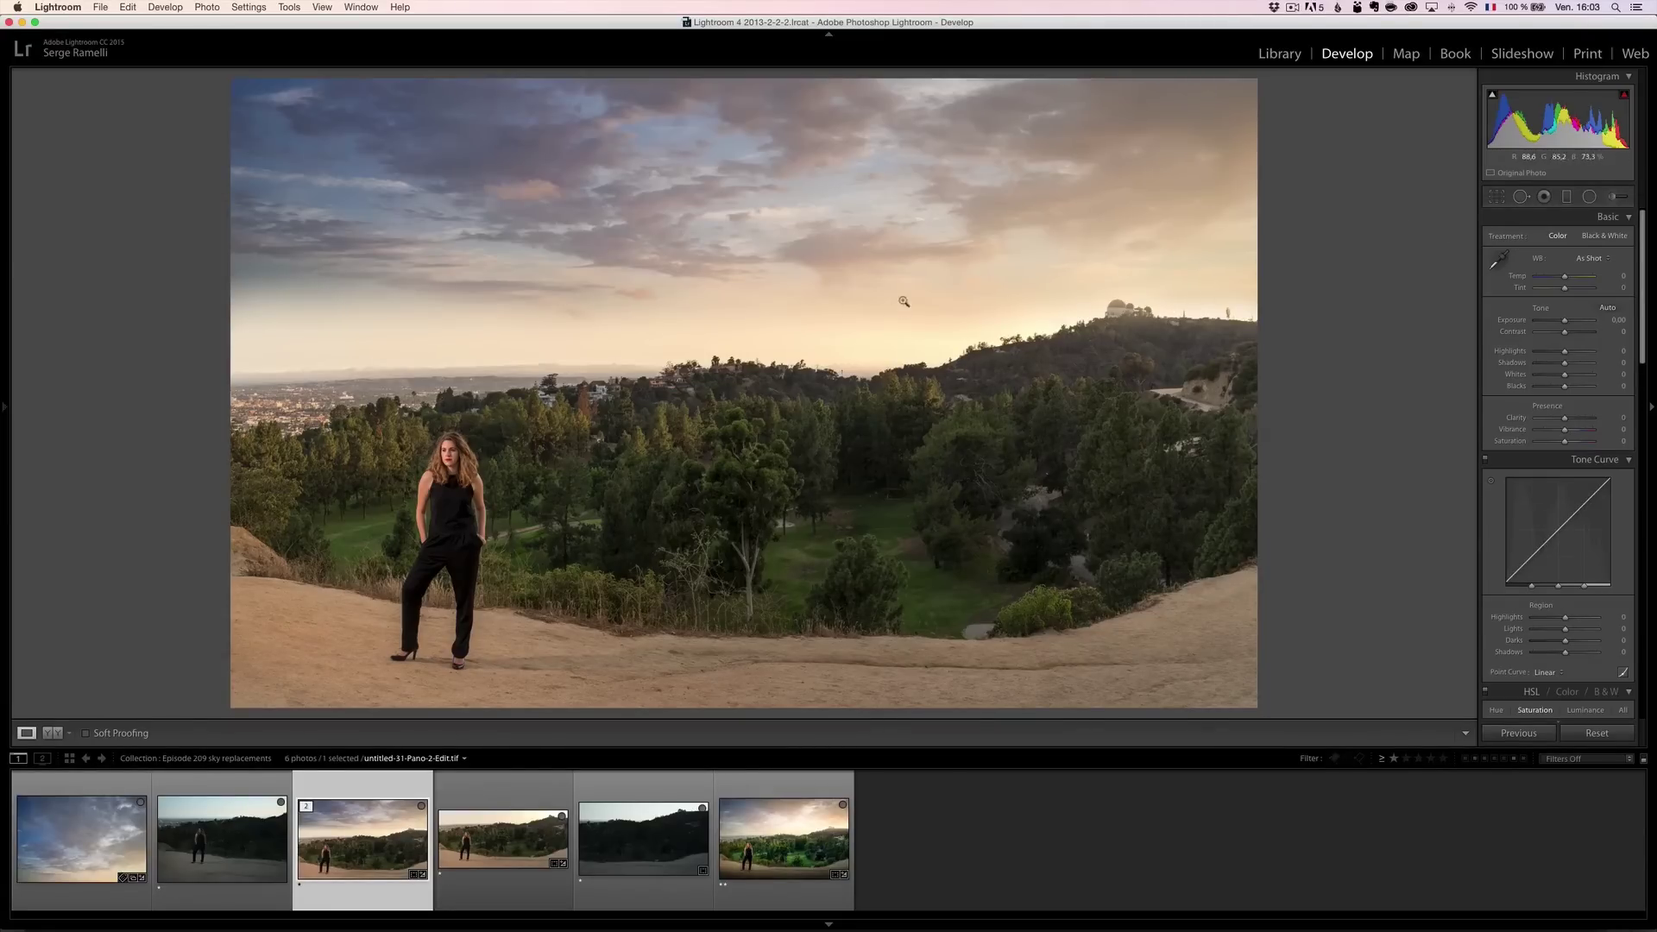
Add an inverted radial filter over the observatory sky with +0.54 exposure and −38 clarity.
click(1590, 196)
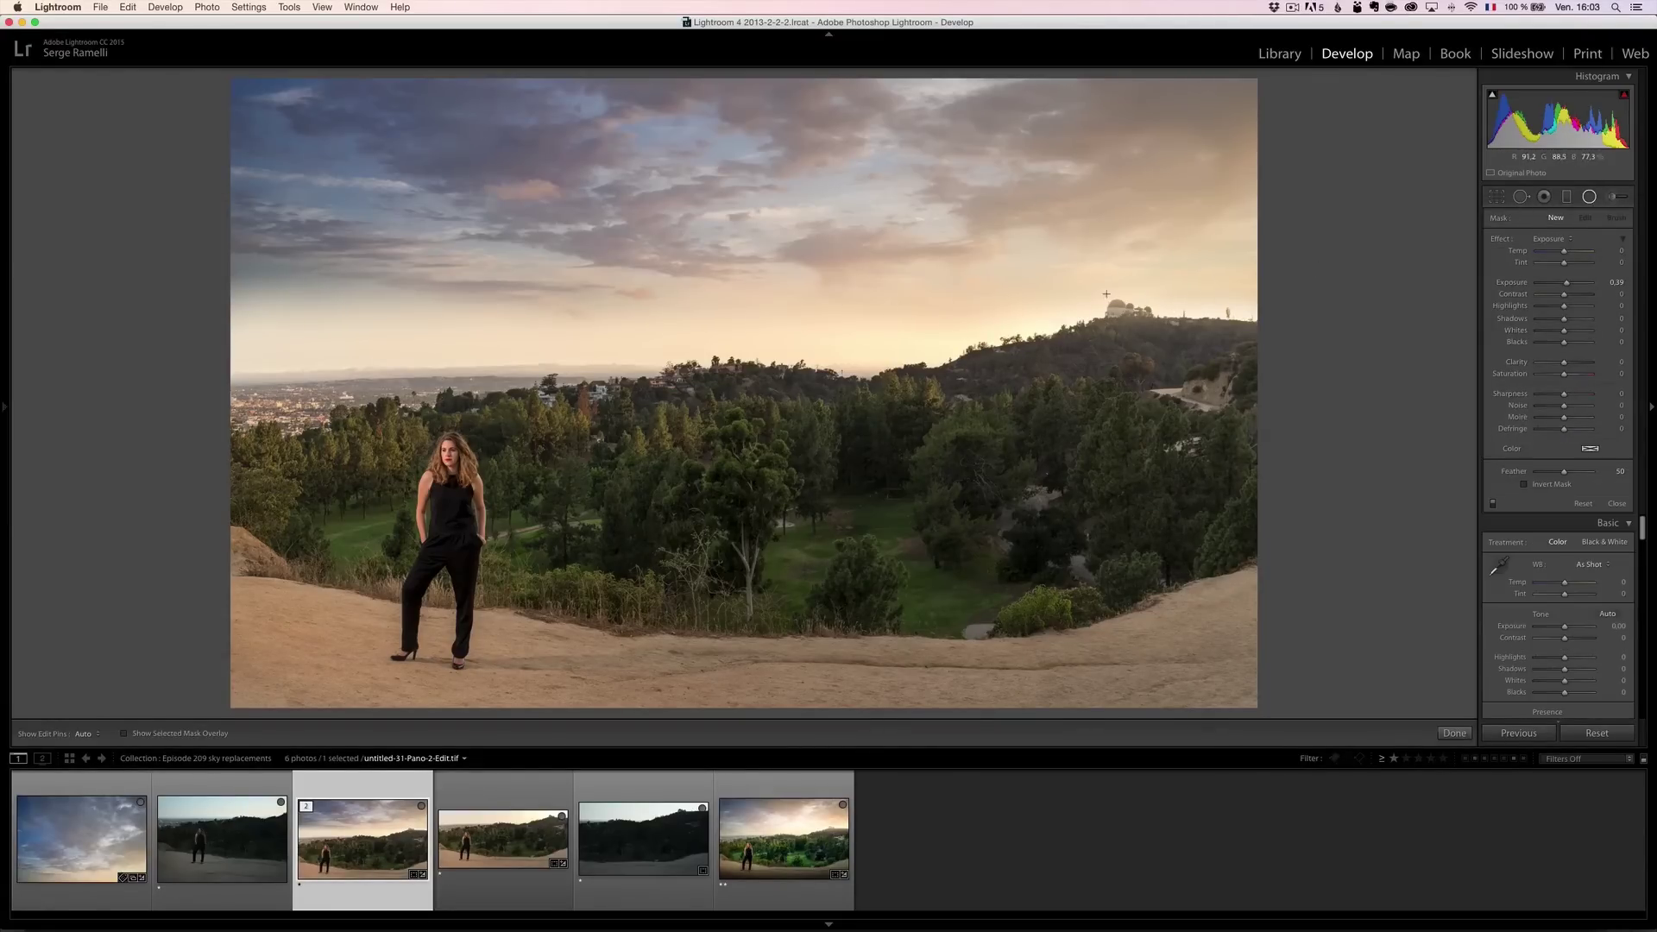
drag(967, 282, 1117, 299)
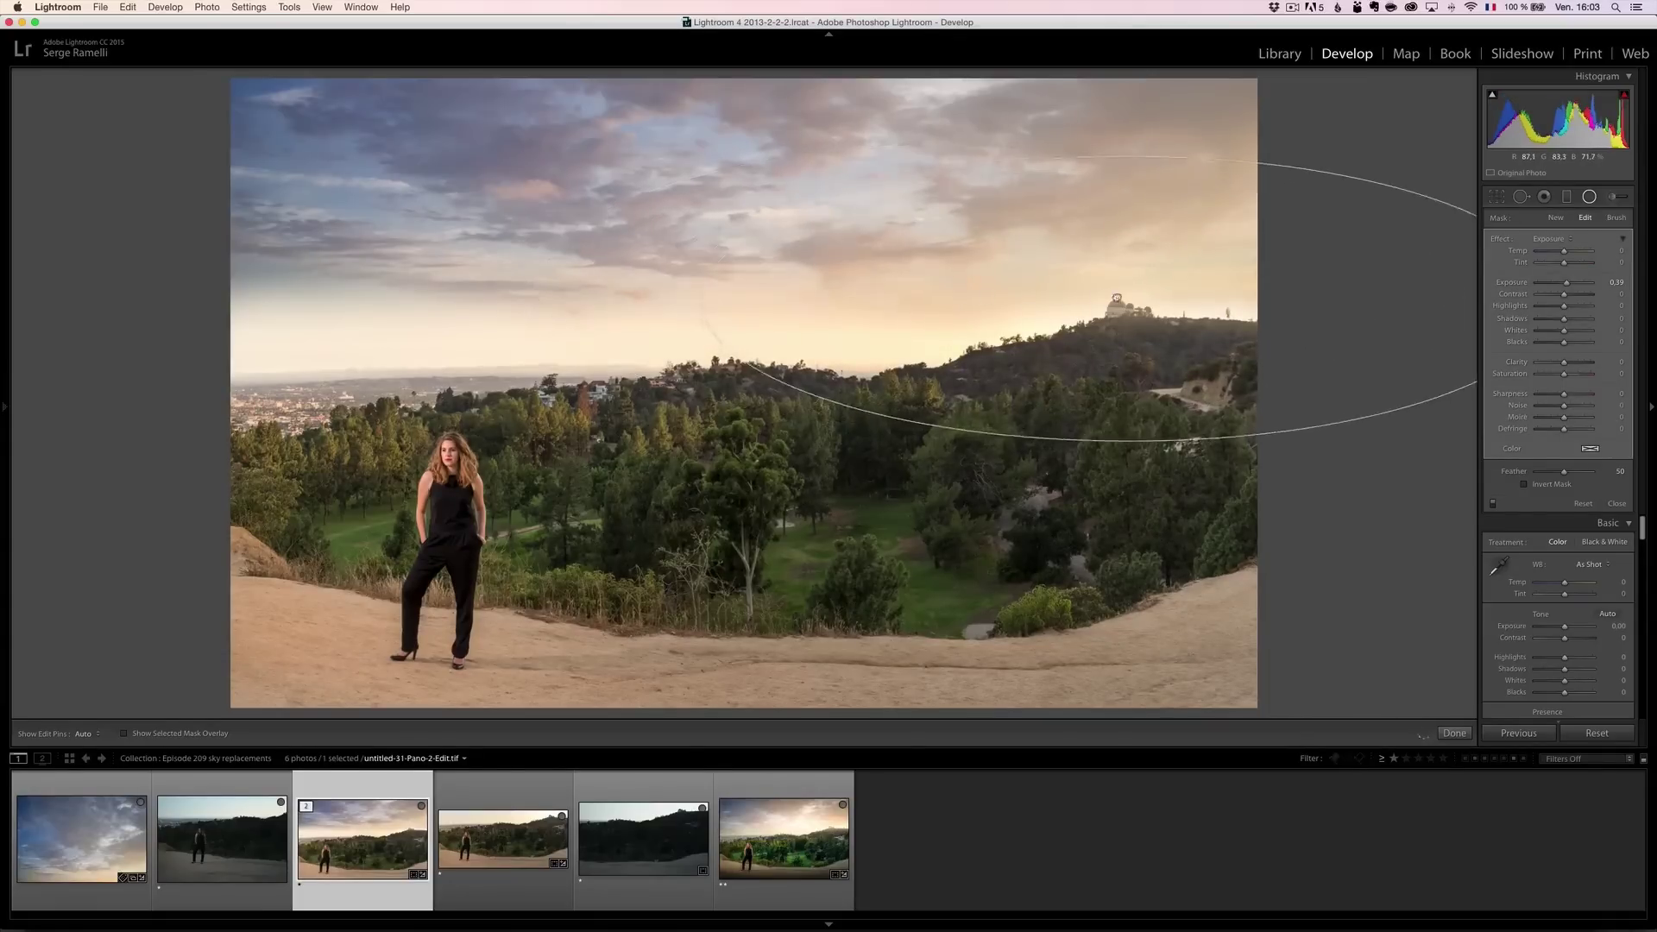
click(1551, 486)
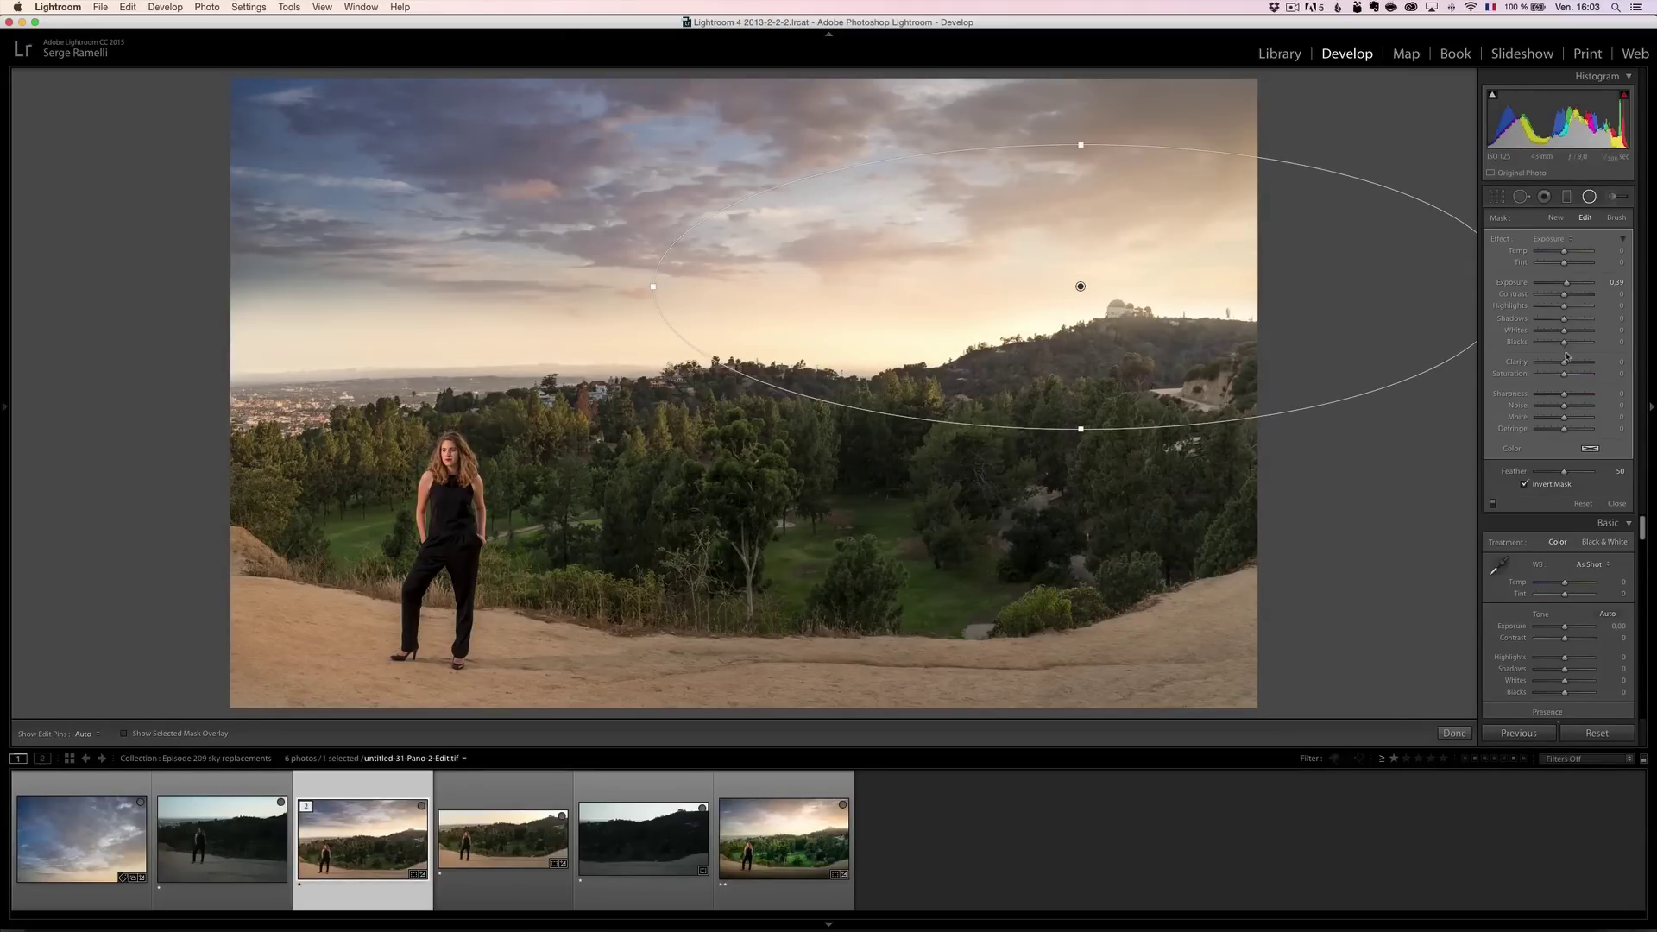
drag(1570, 286, 1571, 288)
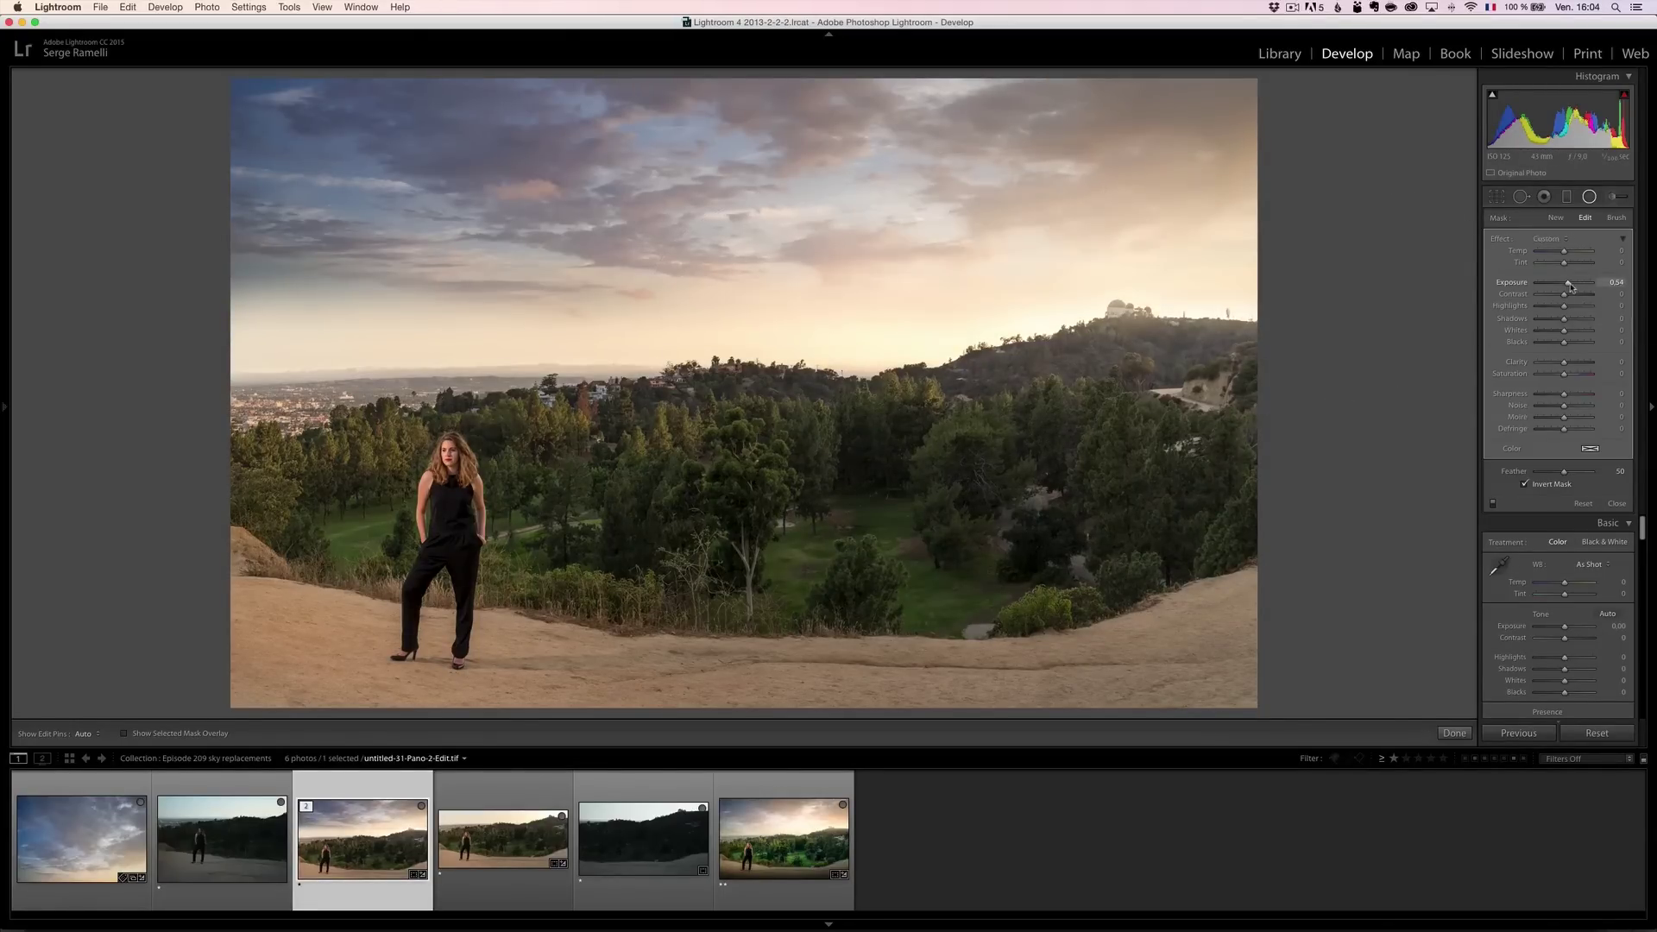
drag(1571, 363, 1555, 364)
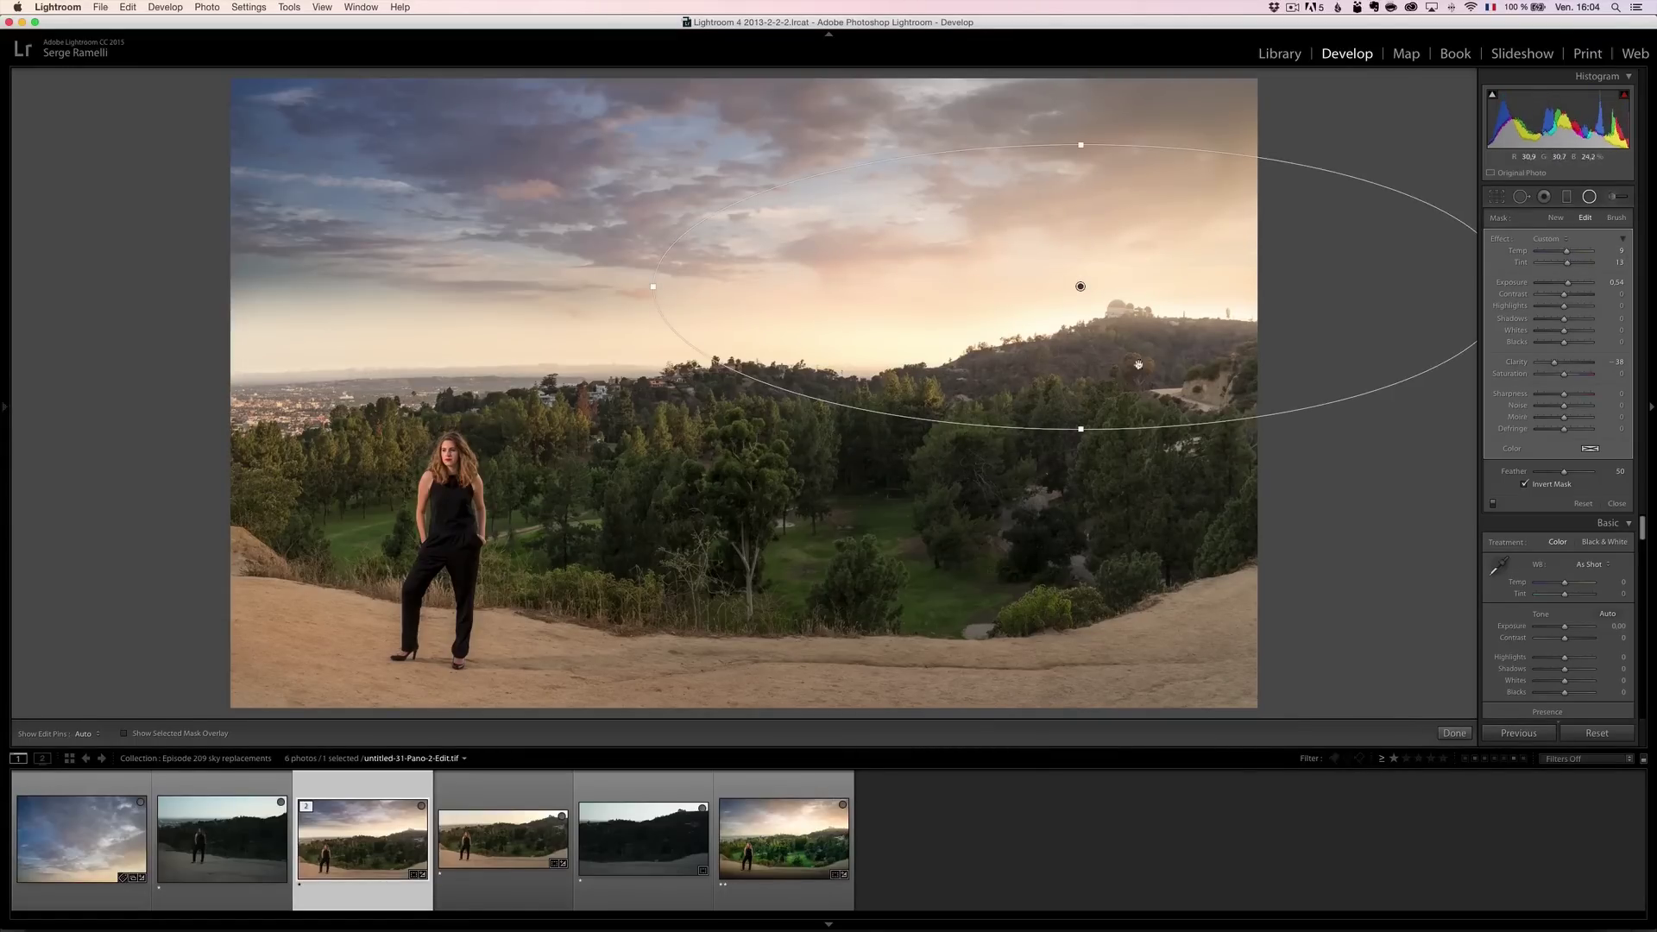
drag(1082, 286, 1084, 273)
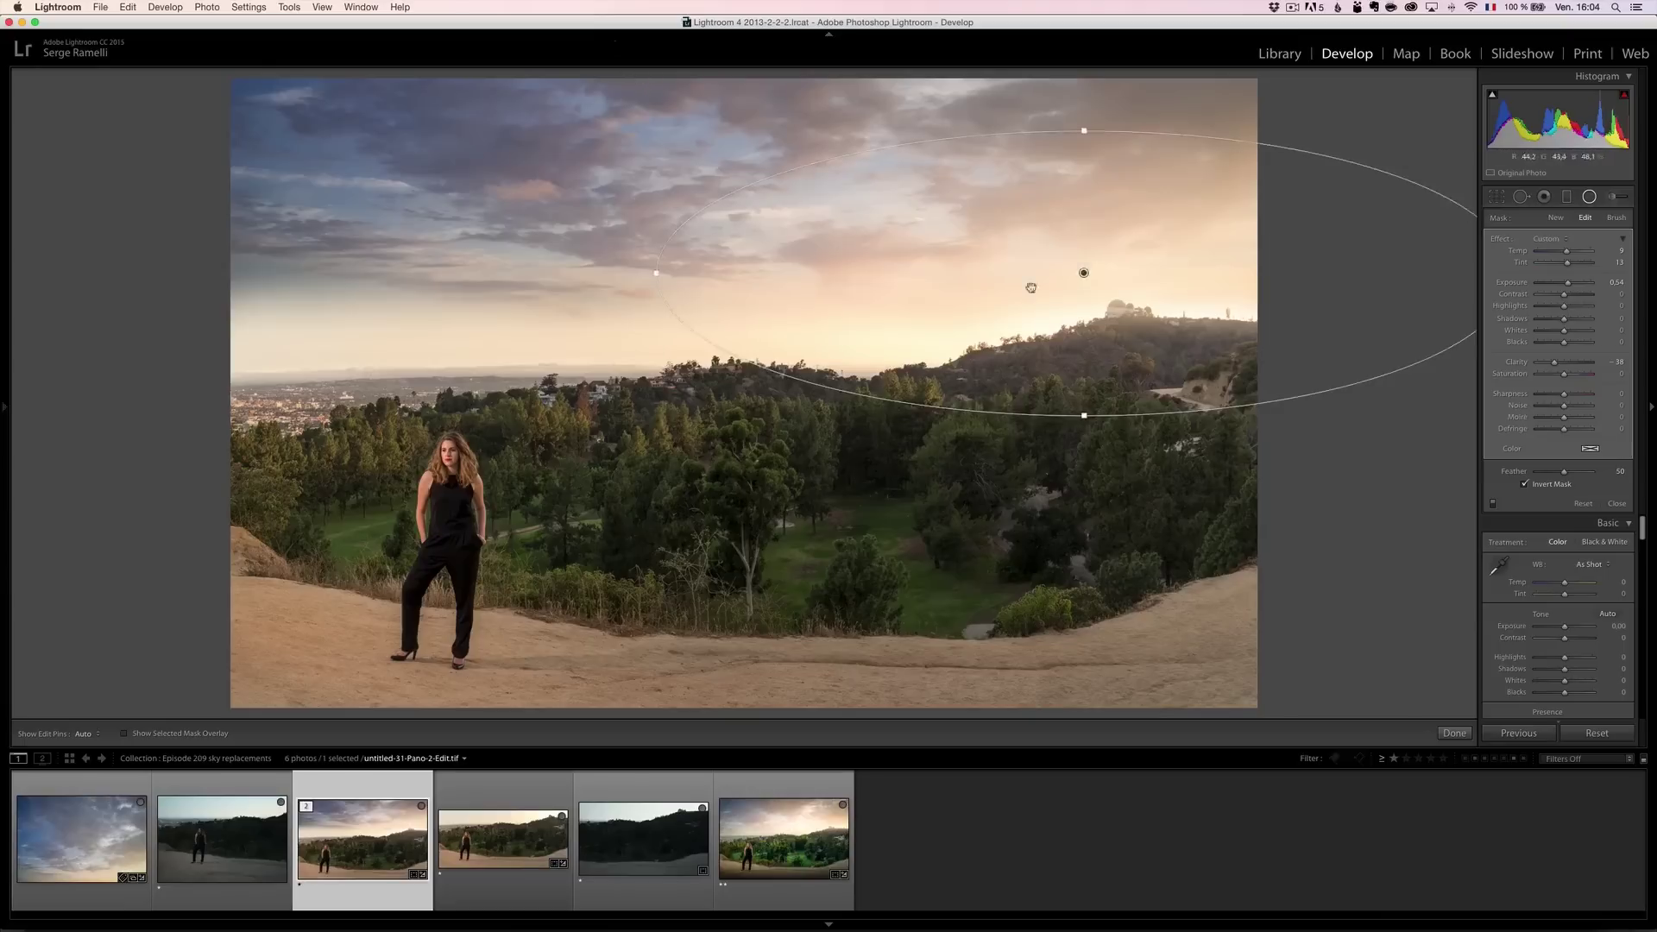
Add a graduated filter over the sandy foreground with exposure −2.49.
click(1617, 504)
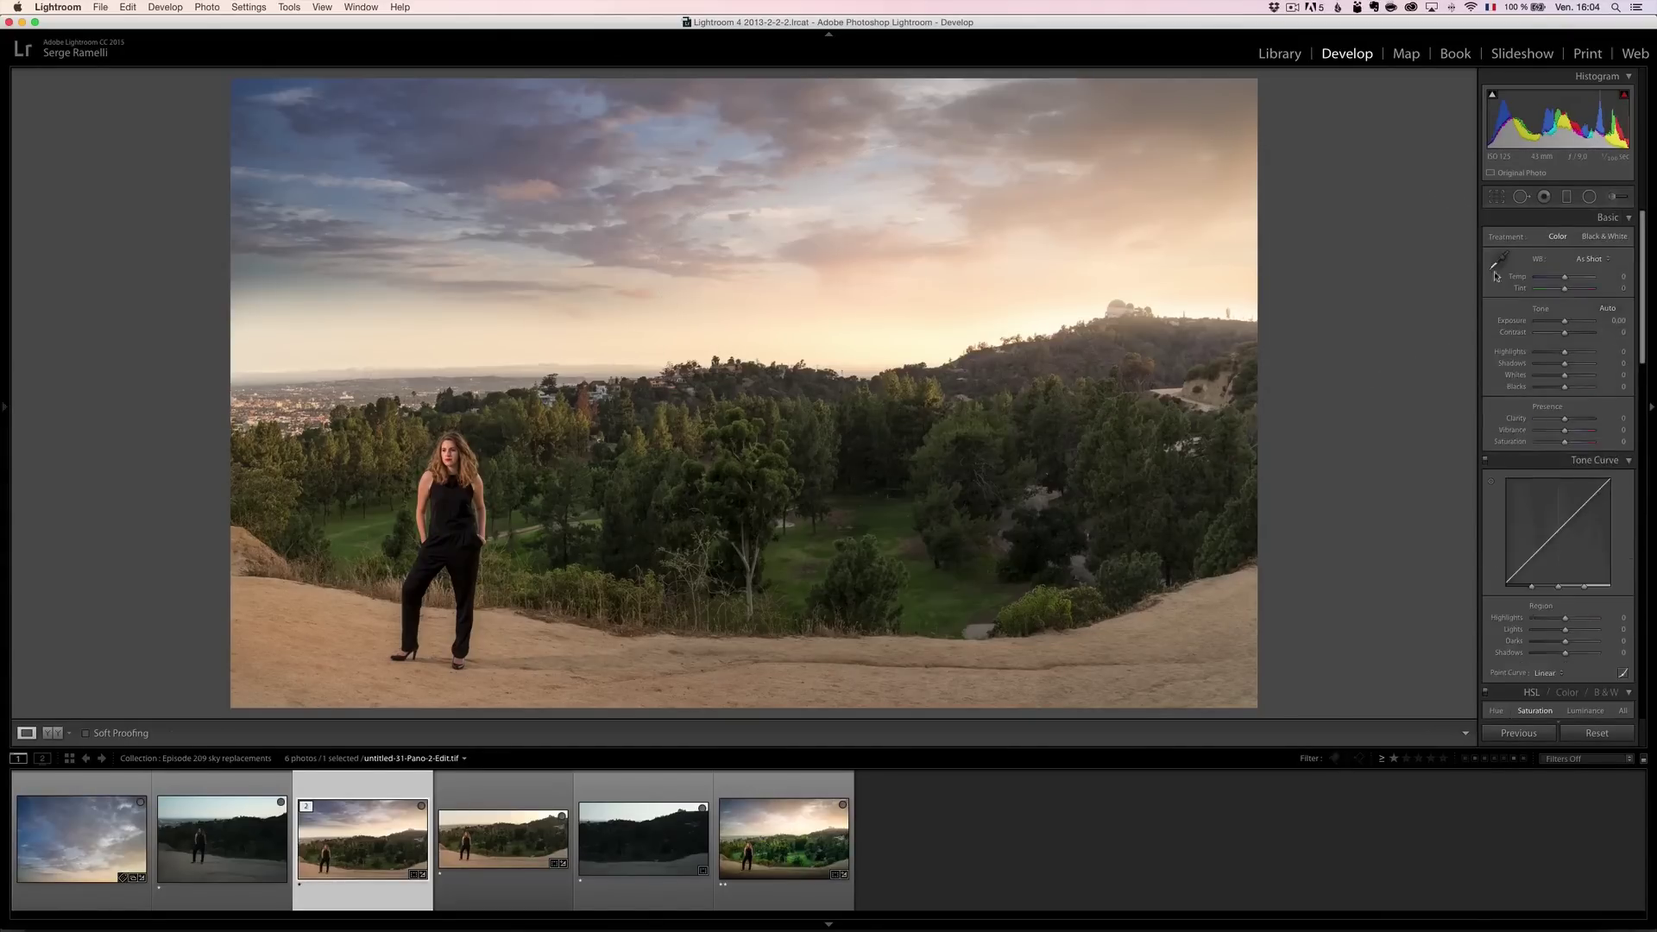
key(m)
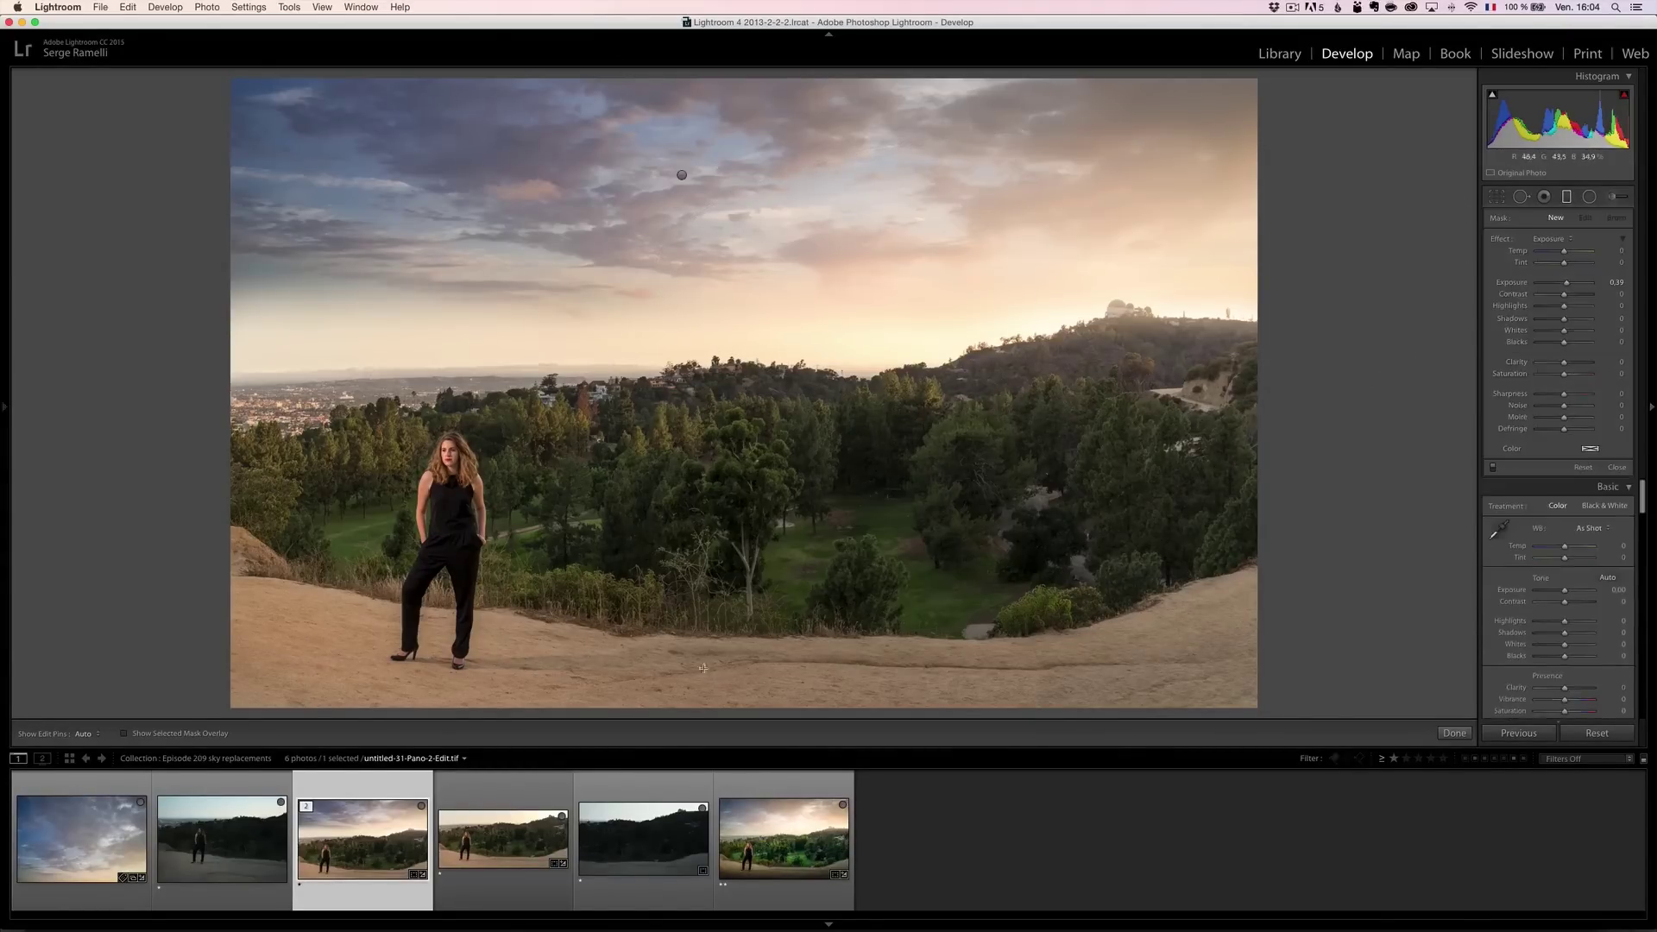
drag(736, 679, 737, 655)
drag(739, 573, 741, 545)
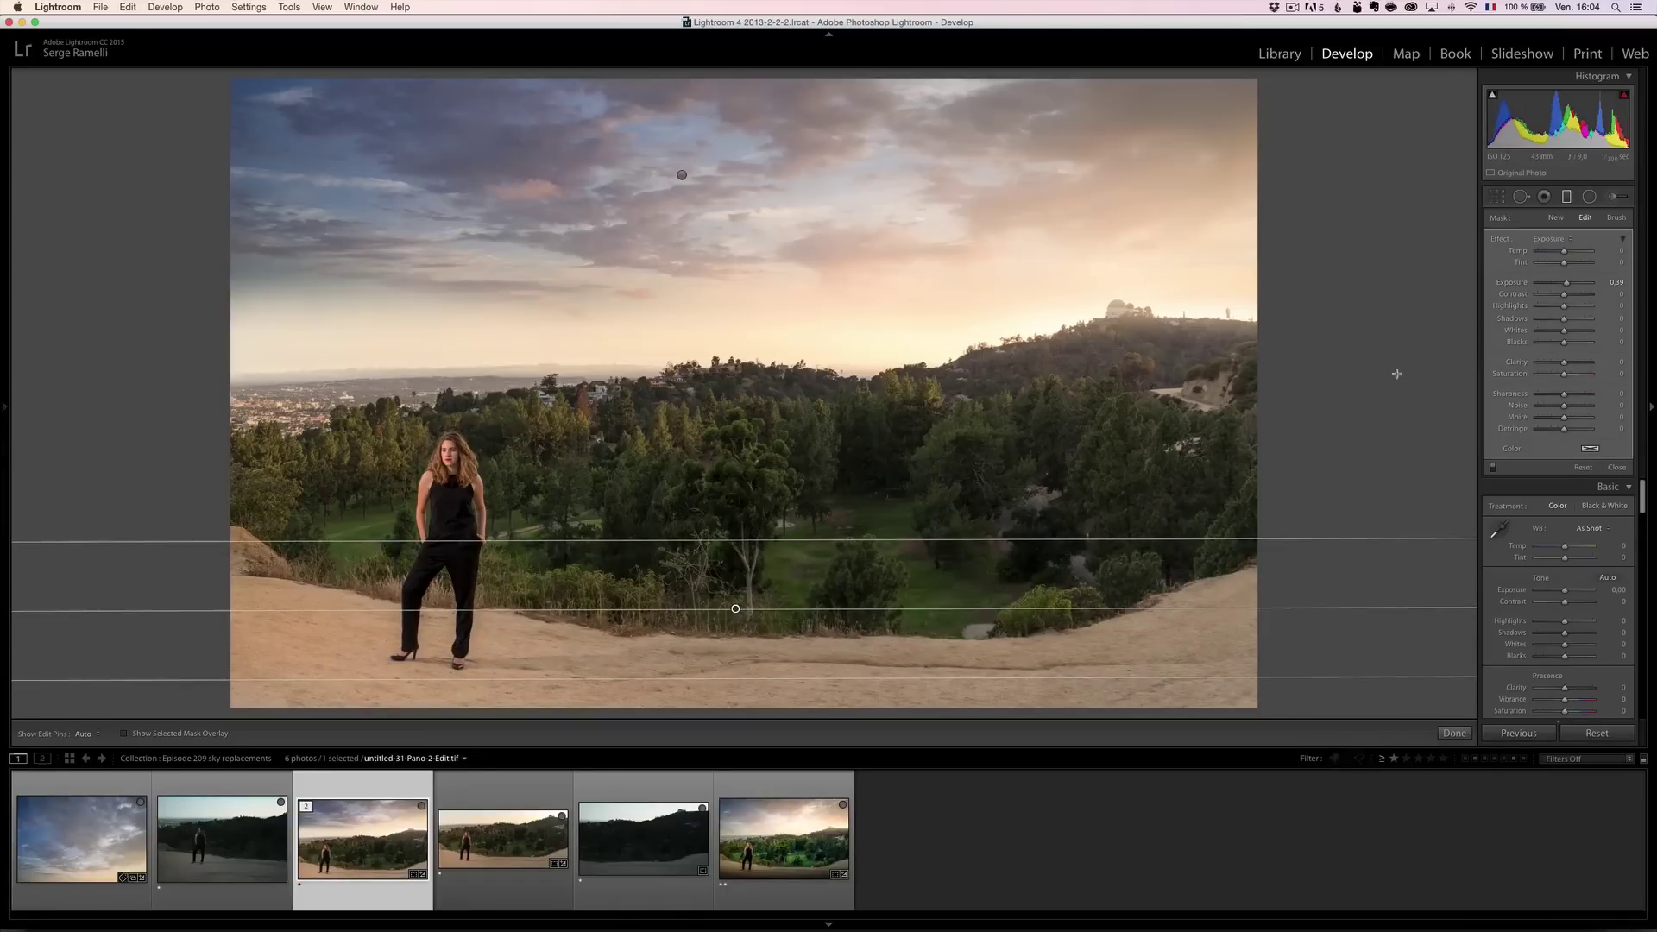
drag(1567, 291, 1551, 292)
mouse_move(734, 610)
mouse_down()
mouse_move(733, 681)
mouse_move(749, 604)
mouse_up()
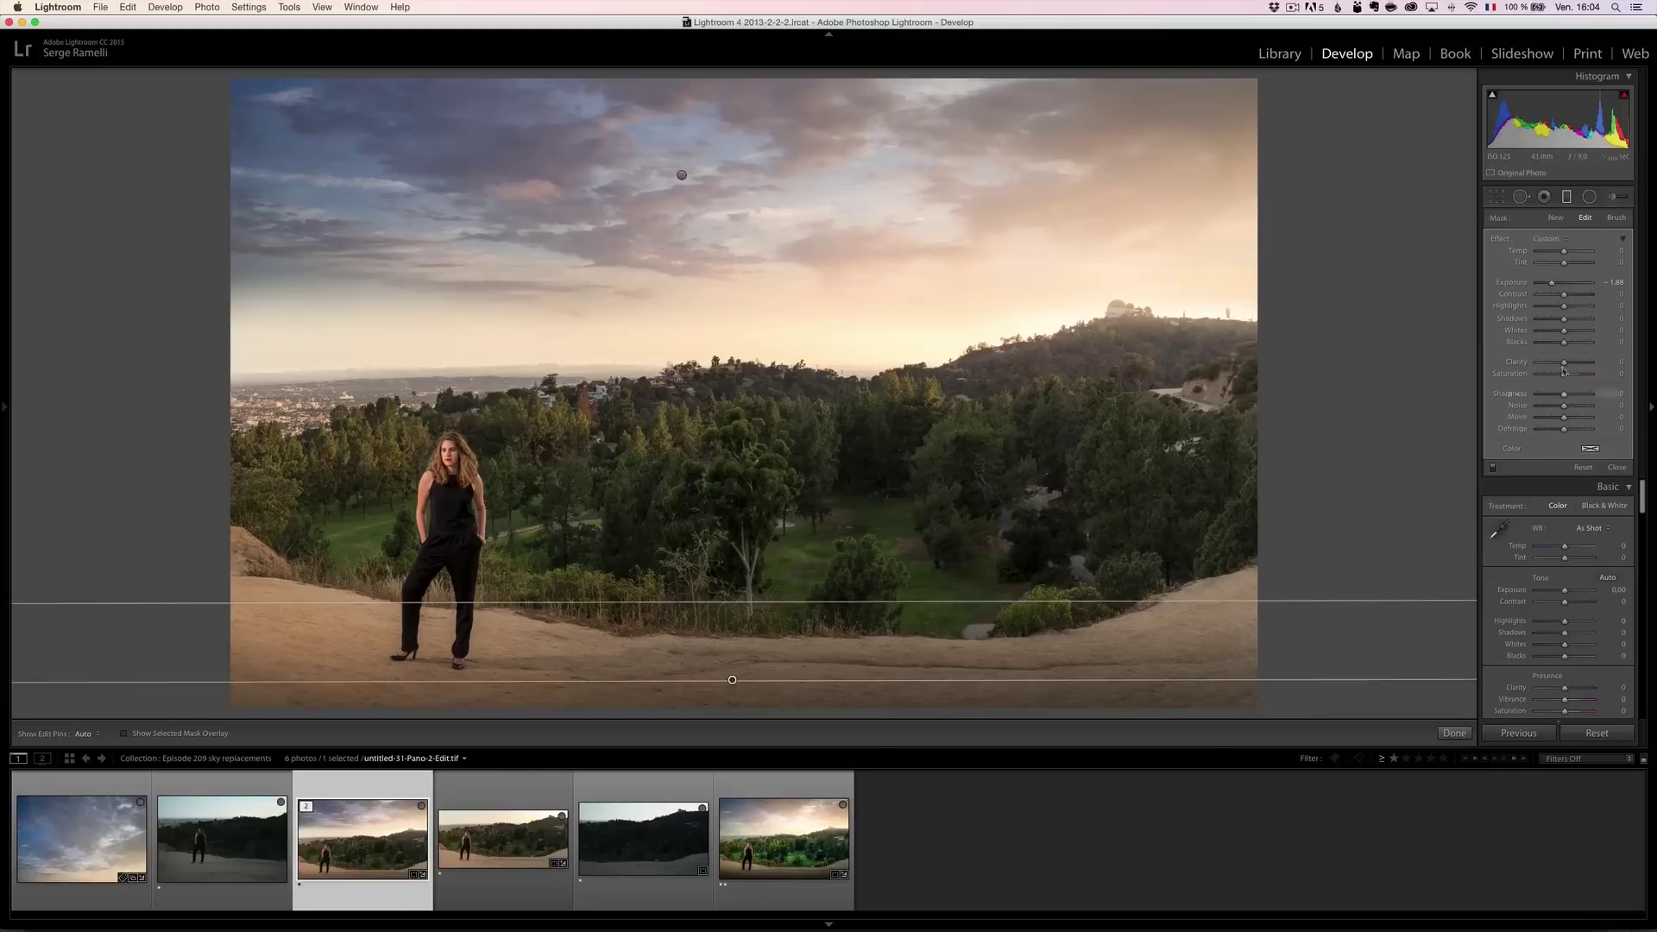
drag(1552, 283, 1548, 285)
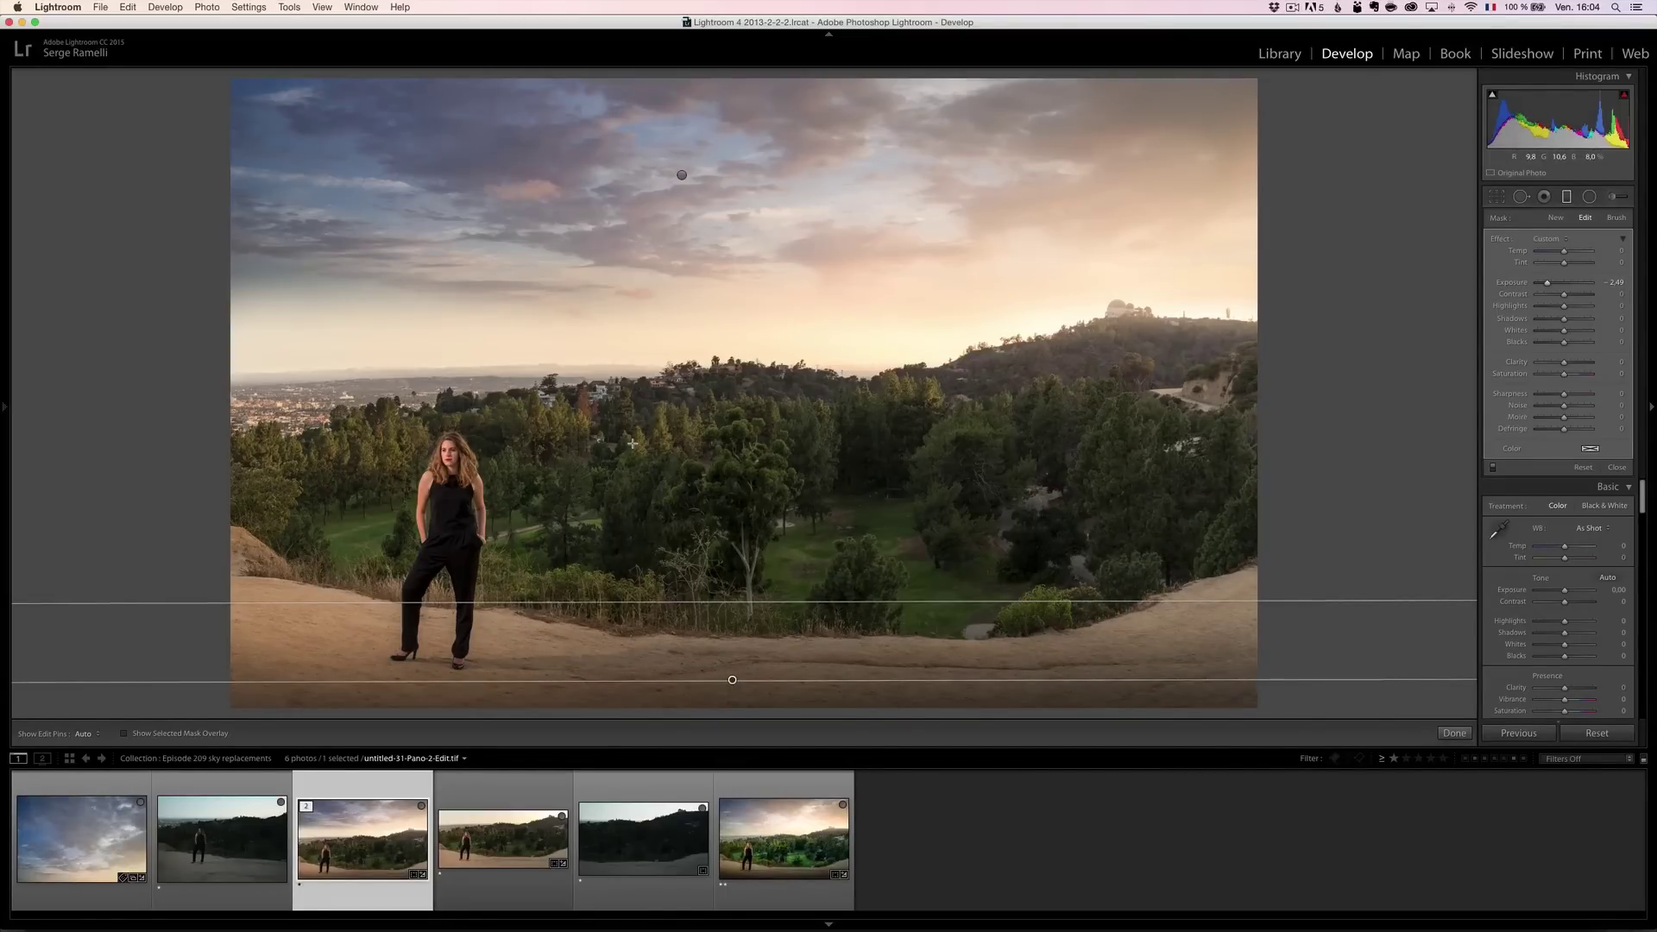
key(m)
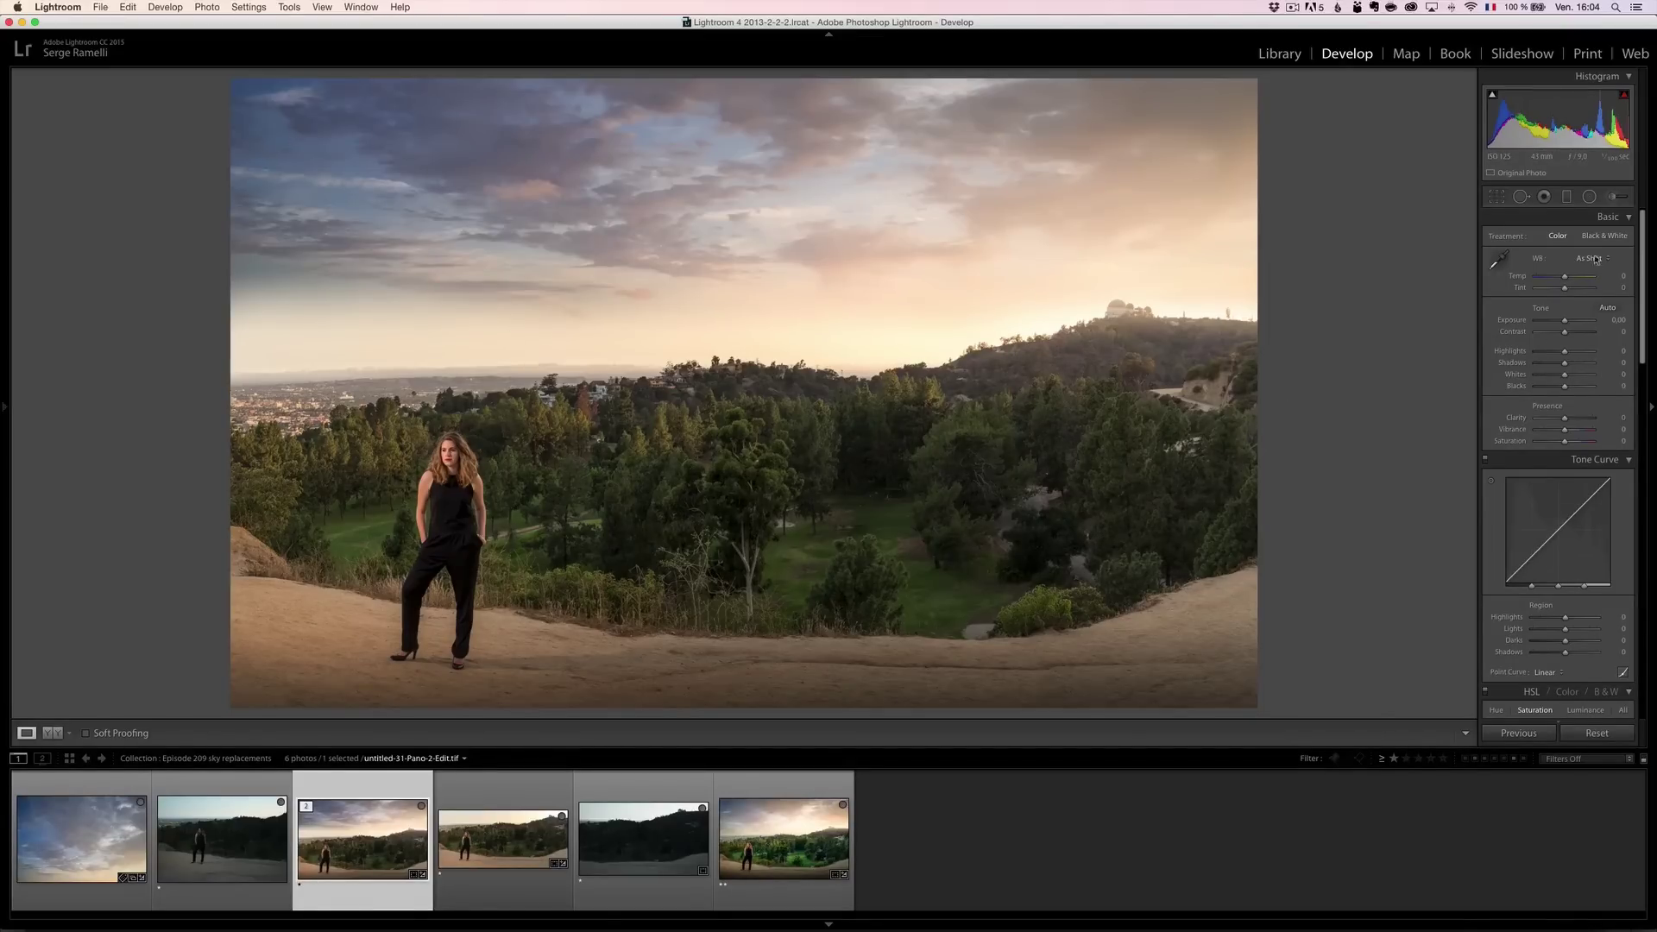
Brush +0.73 exposure over the trees and the grass left of the woman.
click(1613, 198)
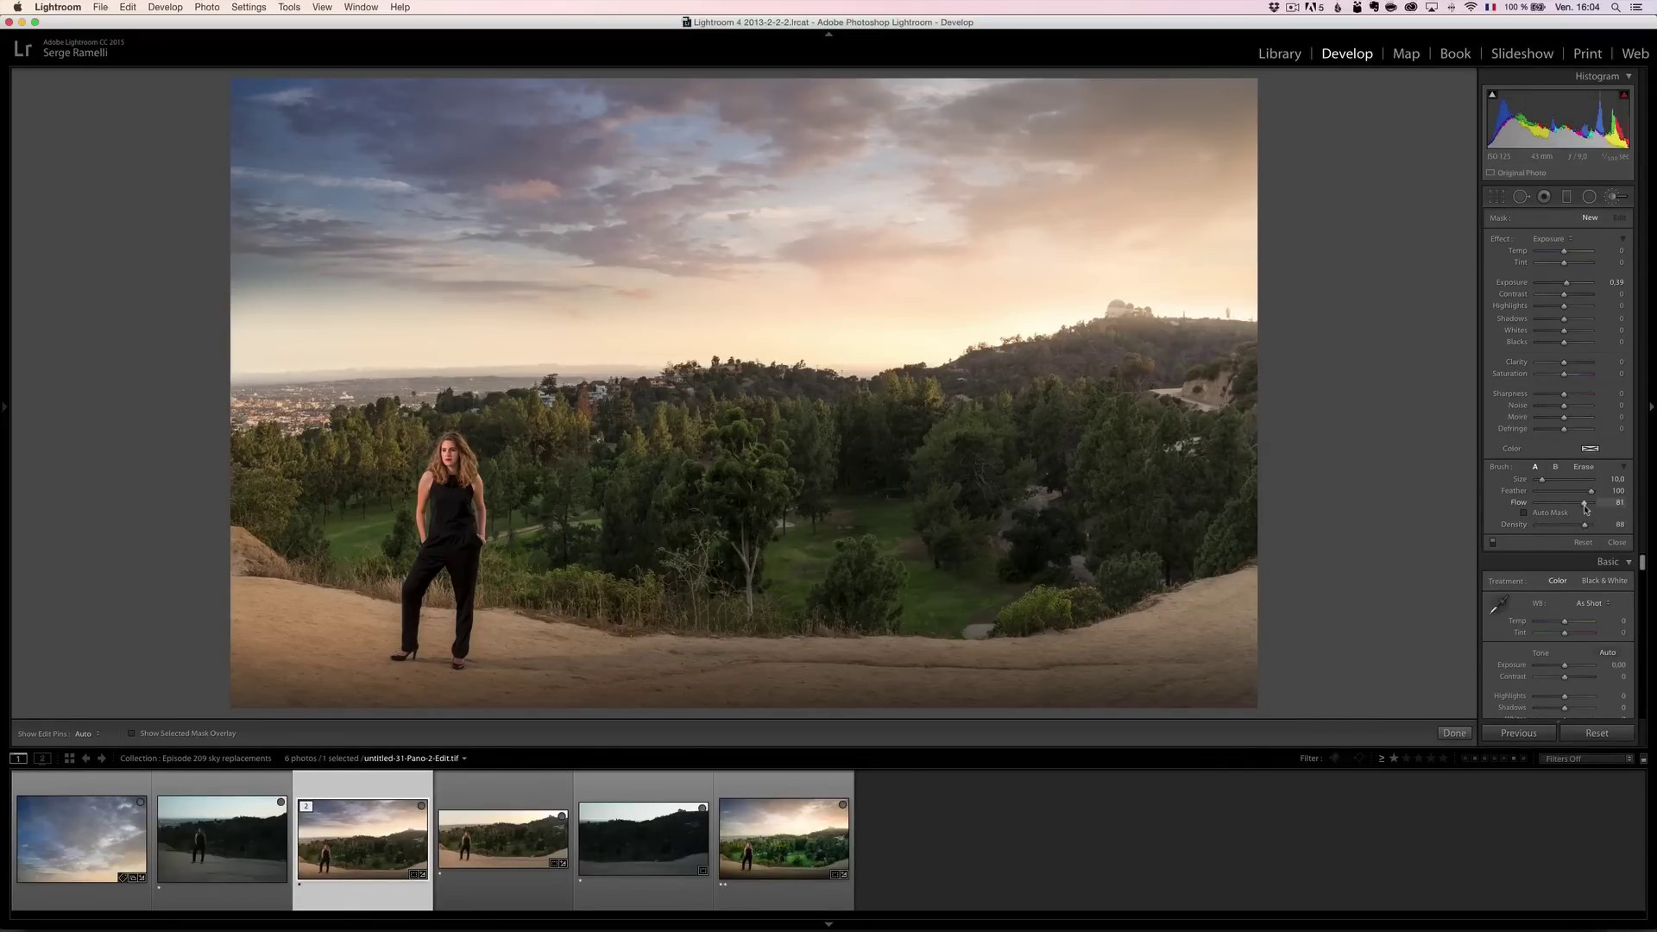
key(h)
mouse_move(909, 544)
mouse_down()
mouse_move(835, 561)
mouse_move(859, 522)
mouse_up()
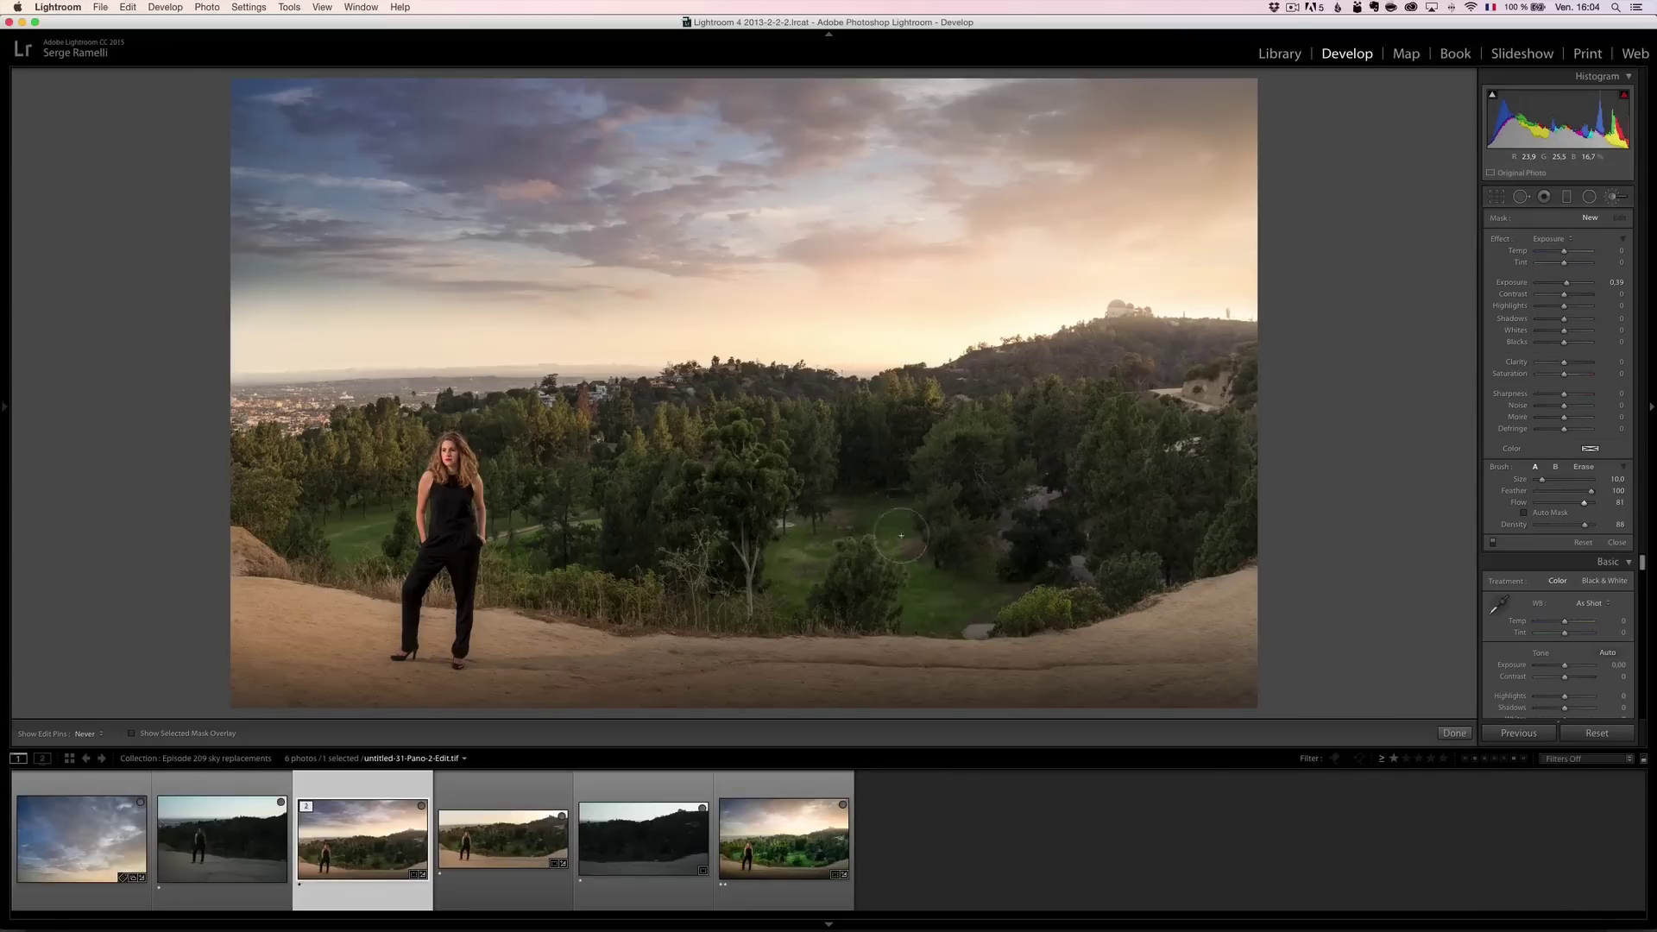
drag(1571, 288, 1575, 287)
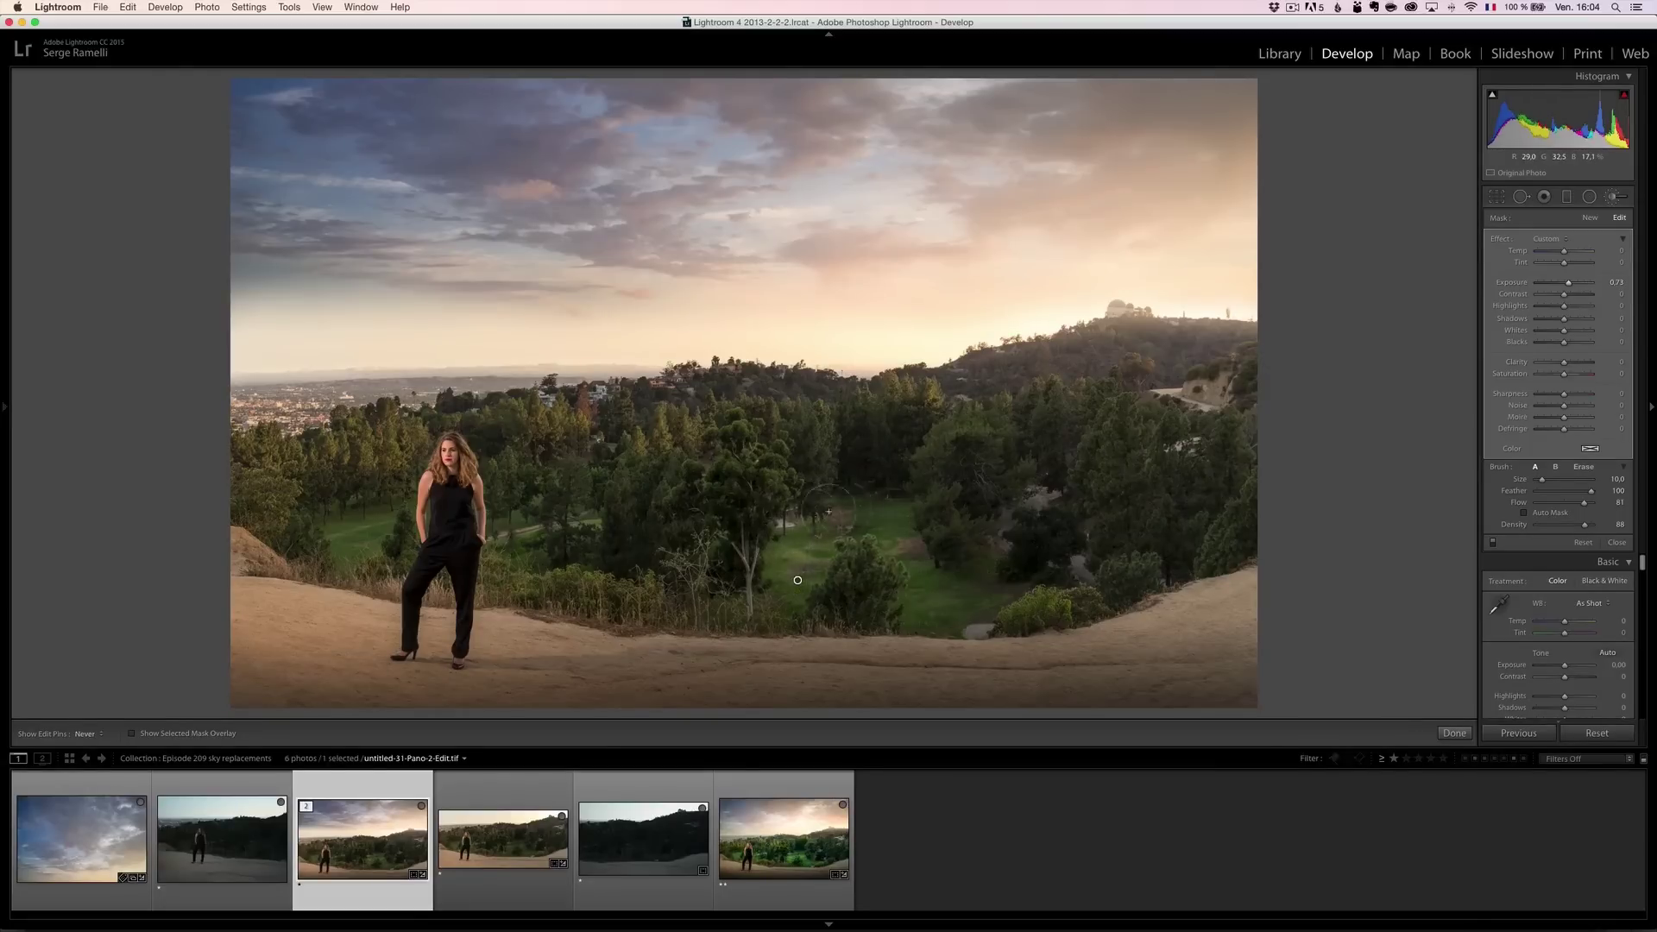
mouse_move(364, 538)
mouse_down()
mouse_move(346, 526)
mouse_move(384, 514)
mouse_up()
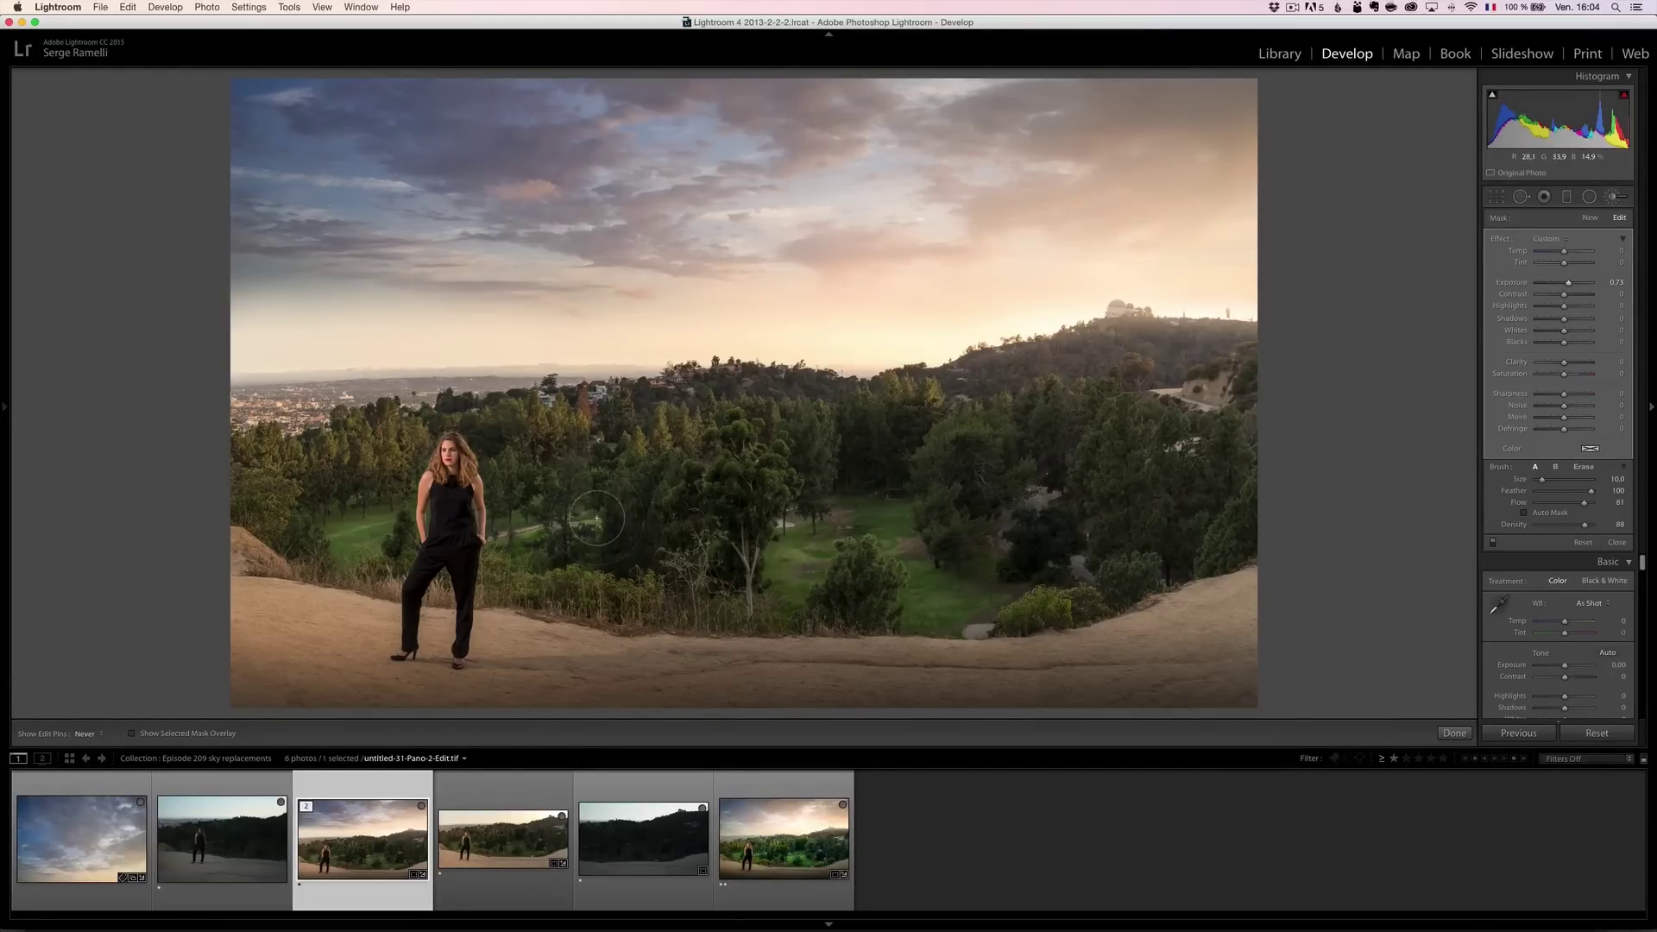
key(h)
Paint a second brush adjustment at +0.34 exposure, then close the brush tool.
click(1590, 218)
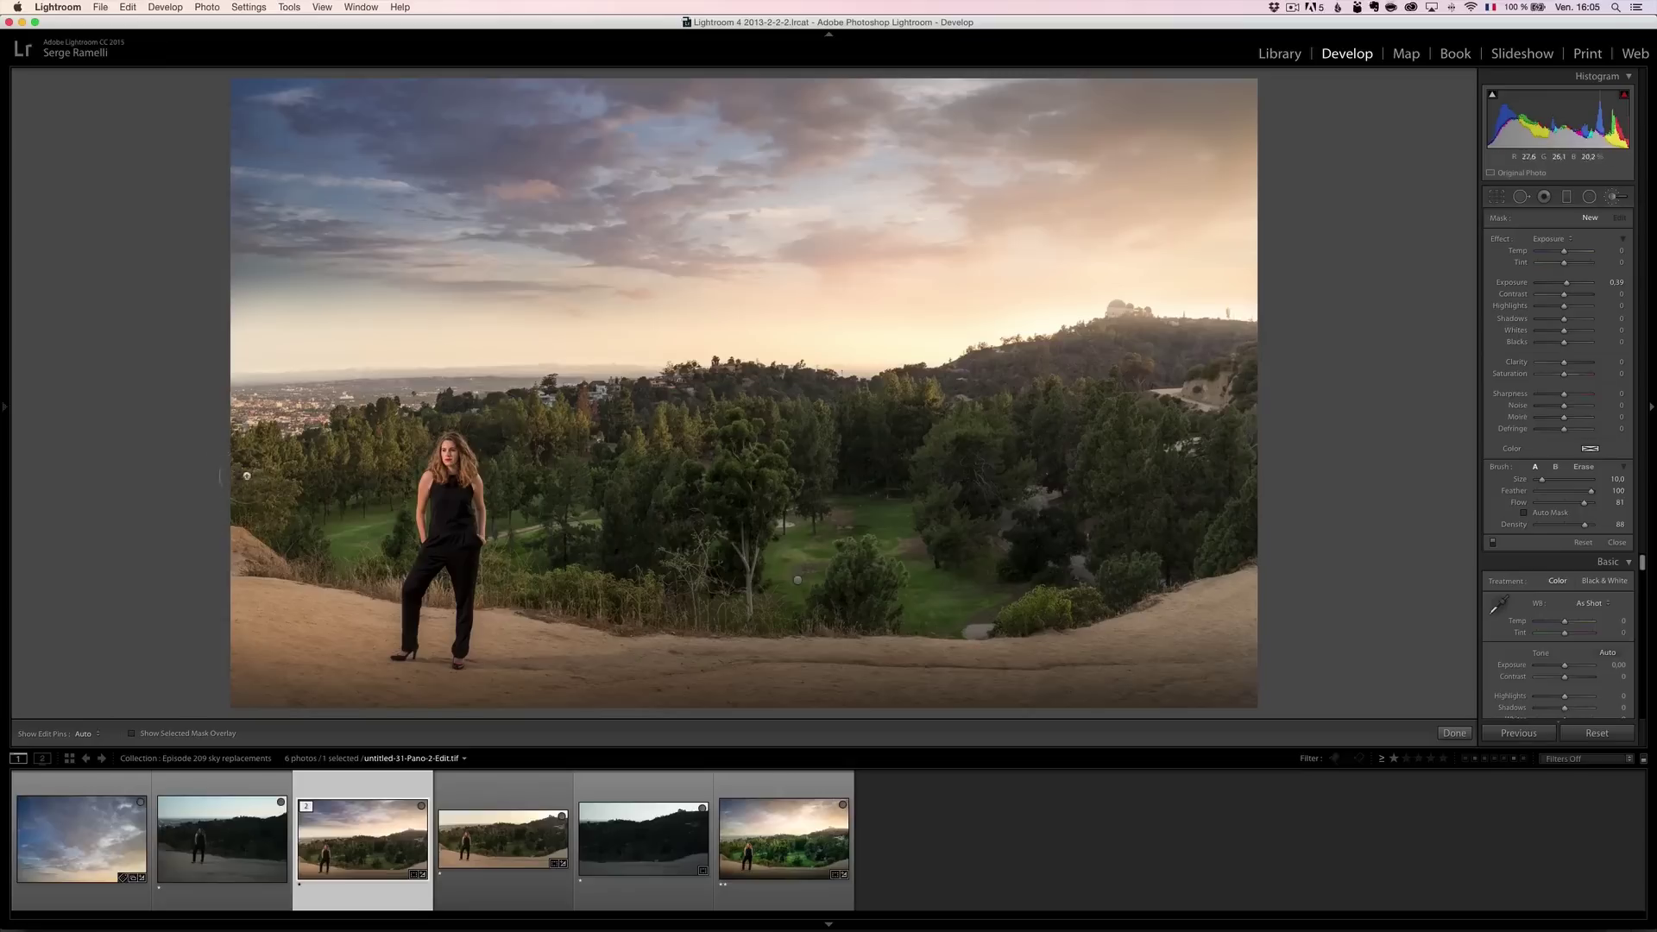
key(h)
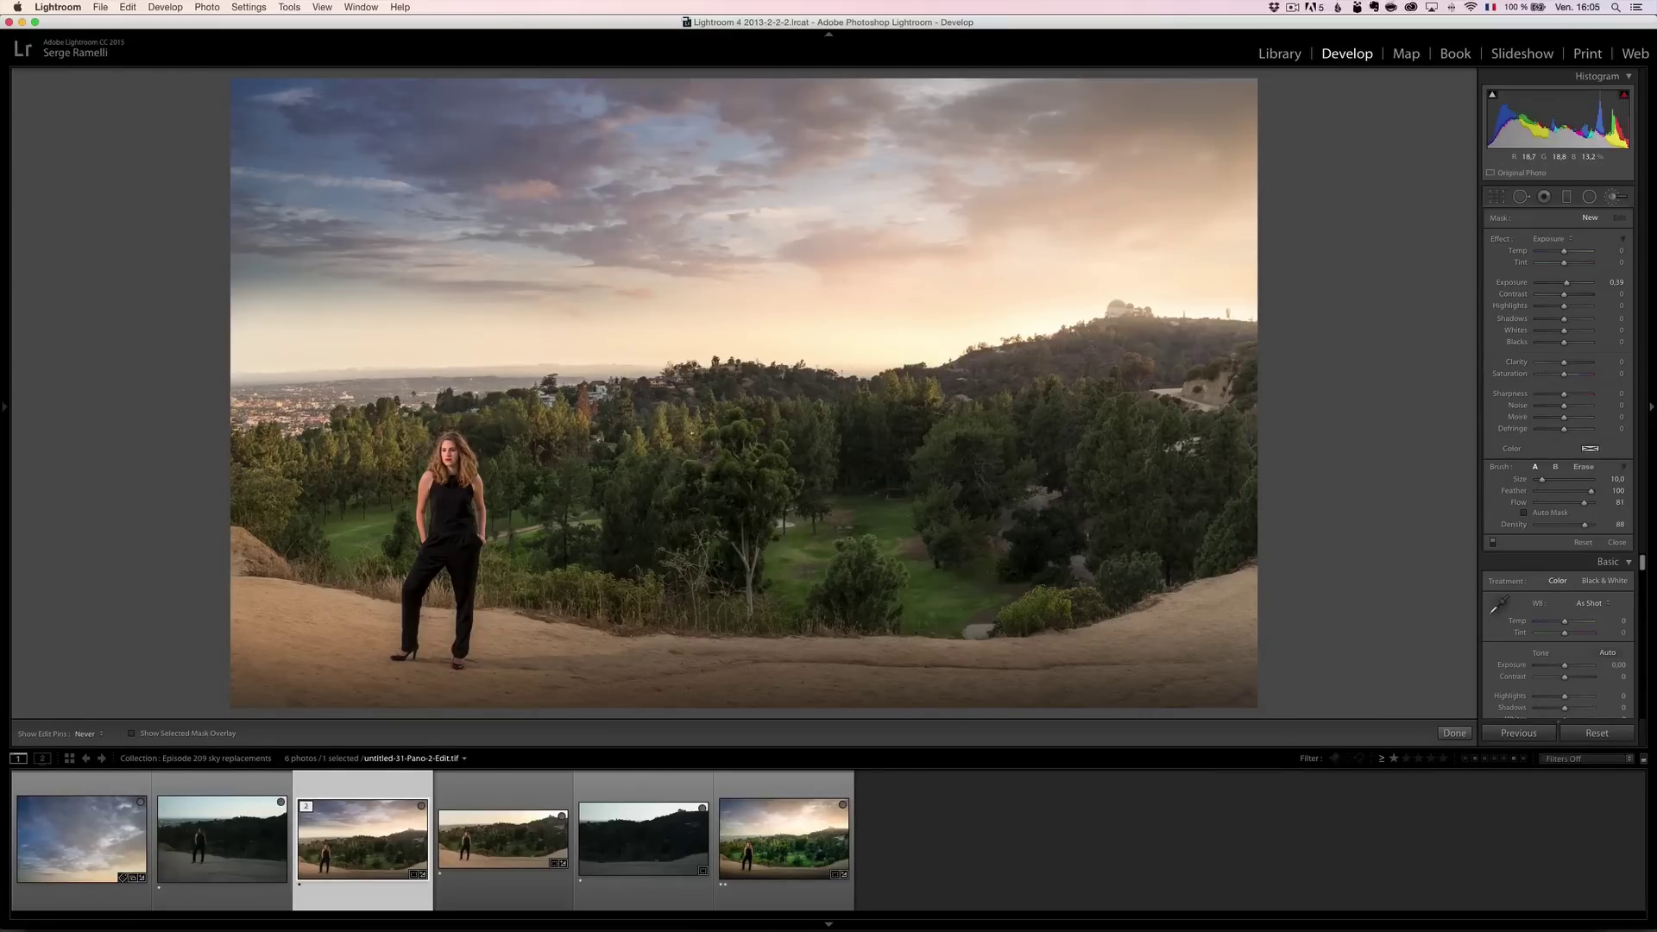
key(h)
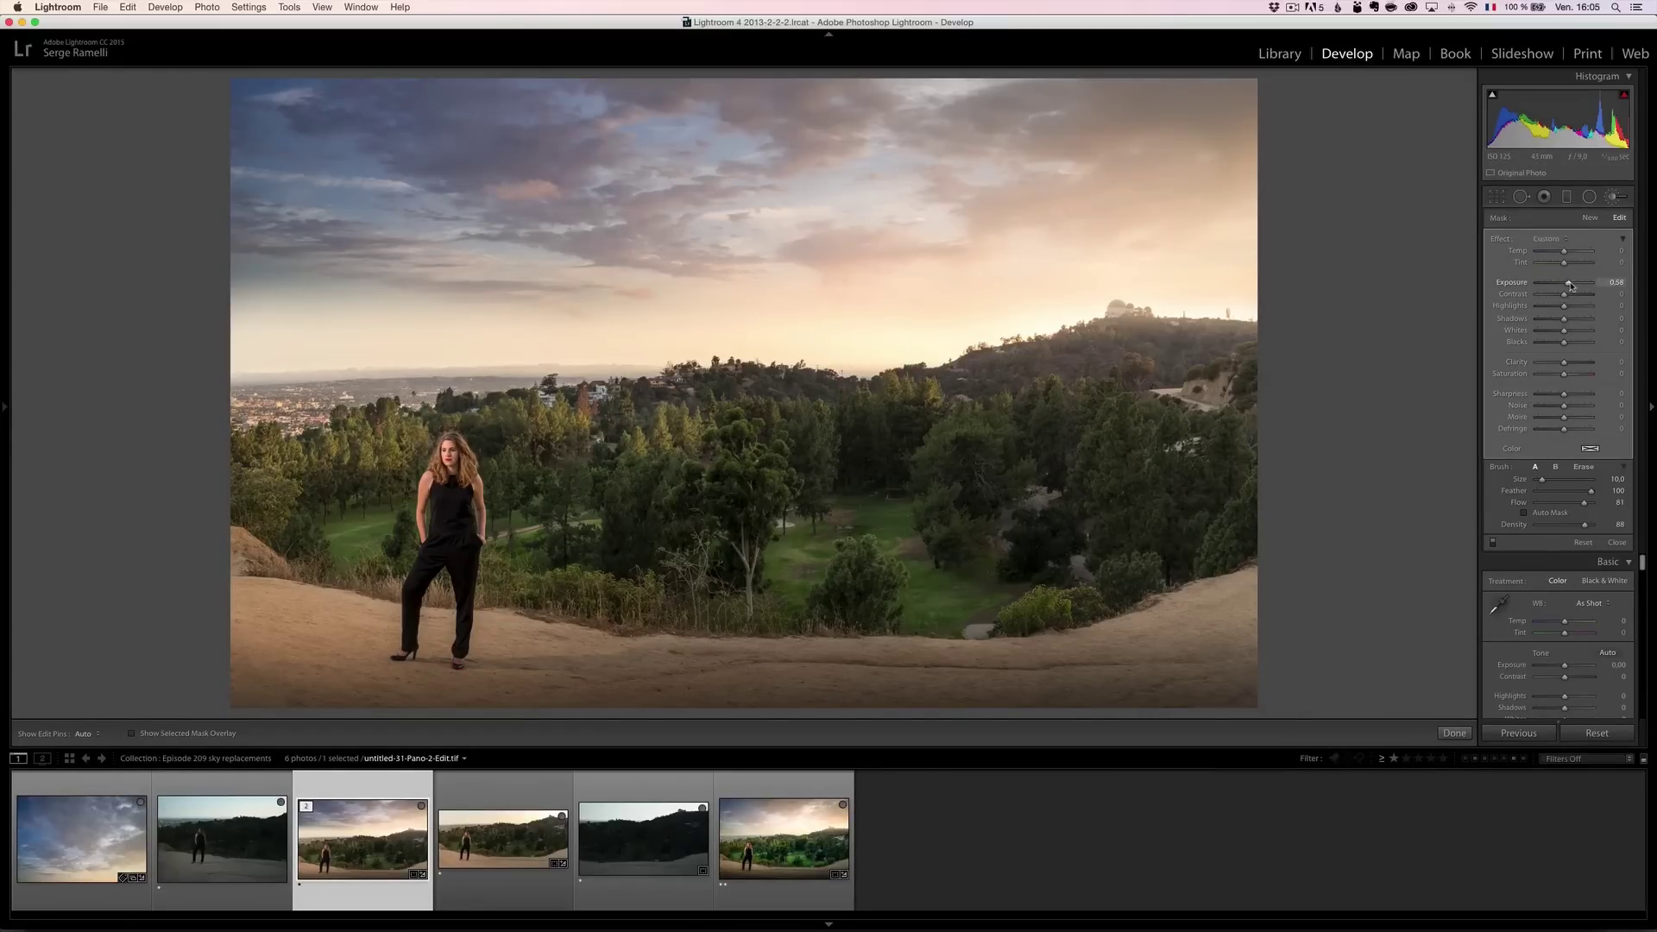
drag(1571, 286, 1567, 287)
key(h)
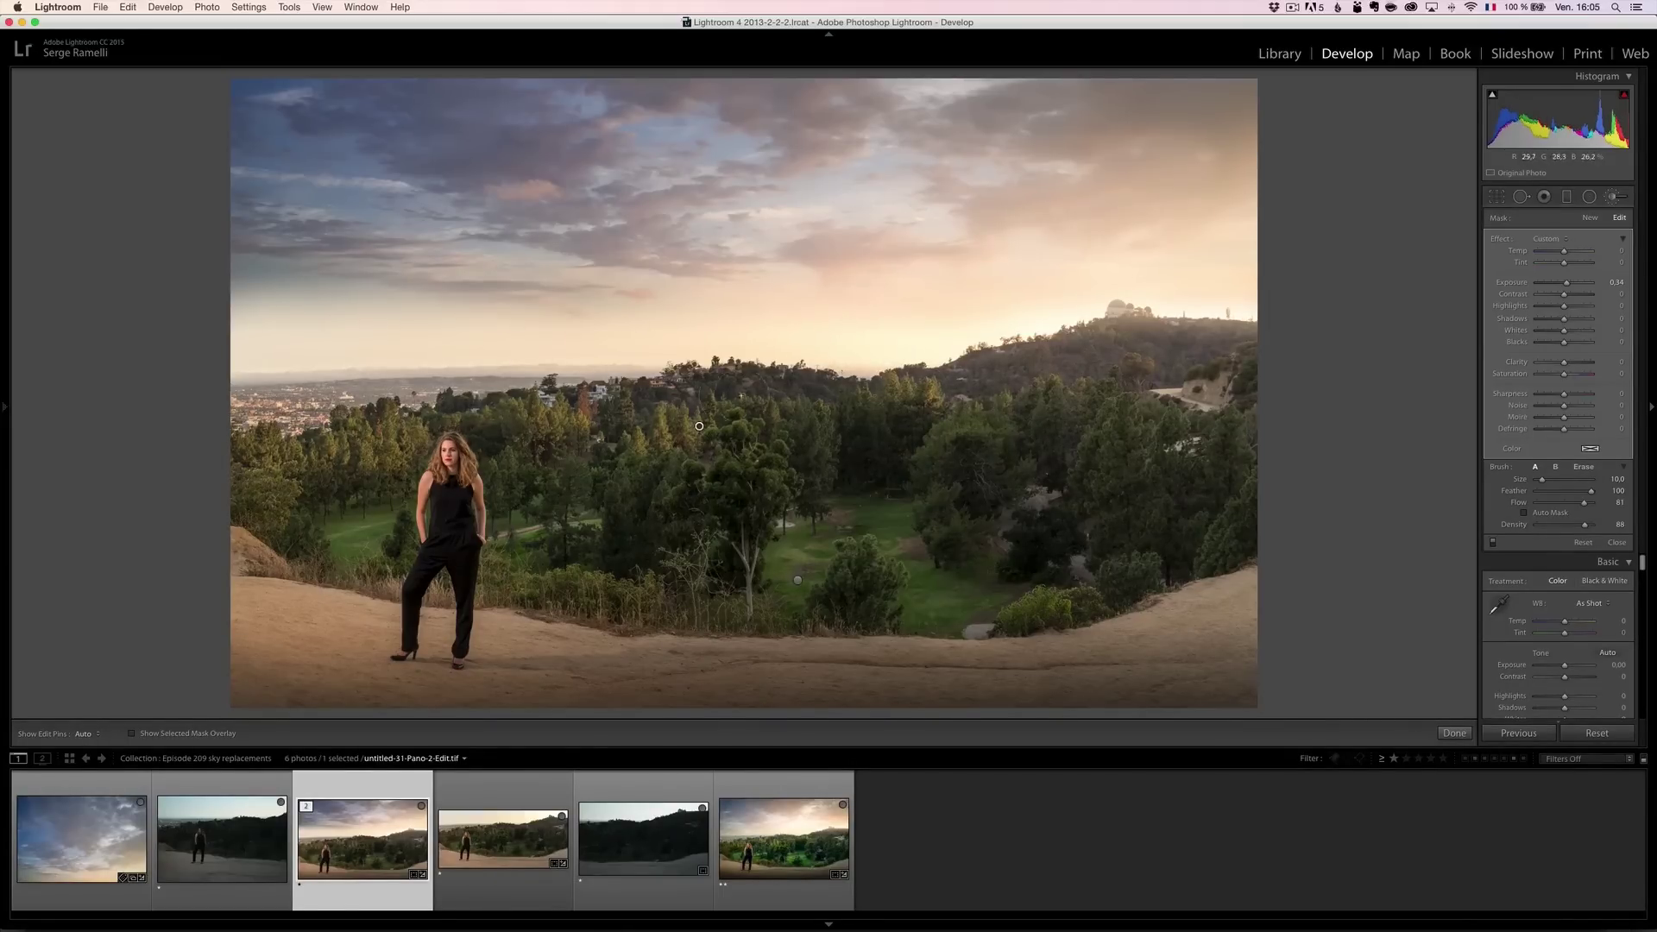
key(h)
click(1617, 542)
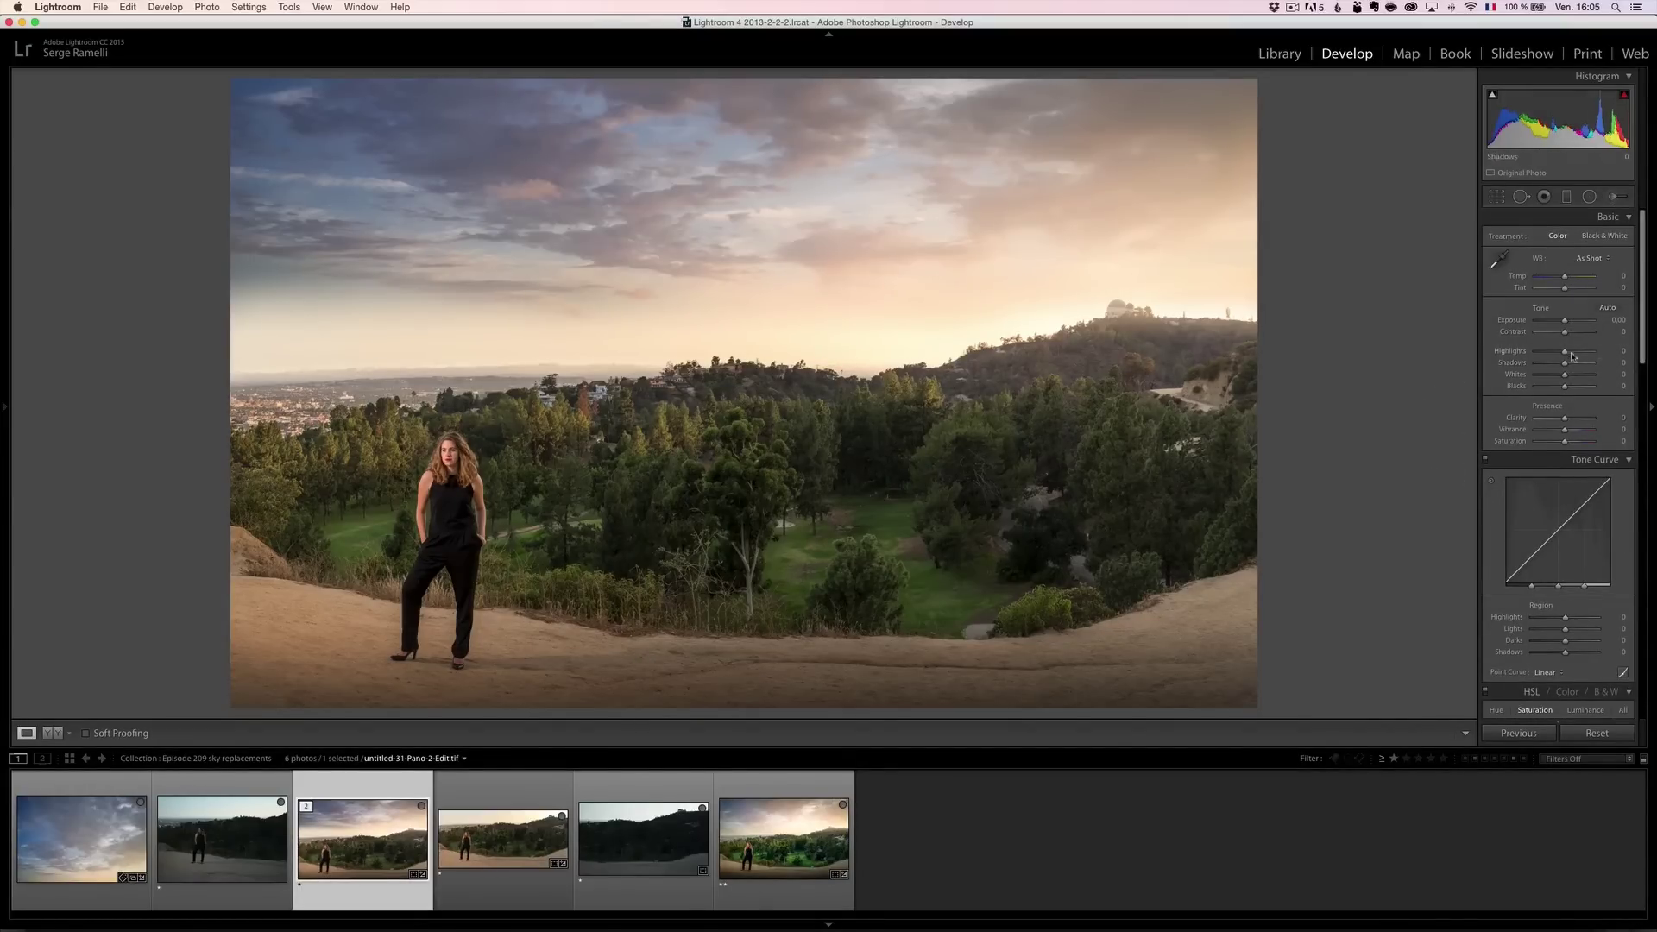
Raise global Contrast to +25 and Shadows to +18 in the Basic panel.
drag(1565, 332, 1573, 335)
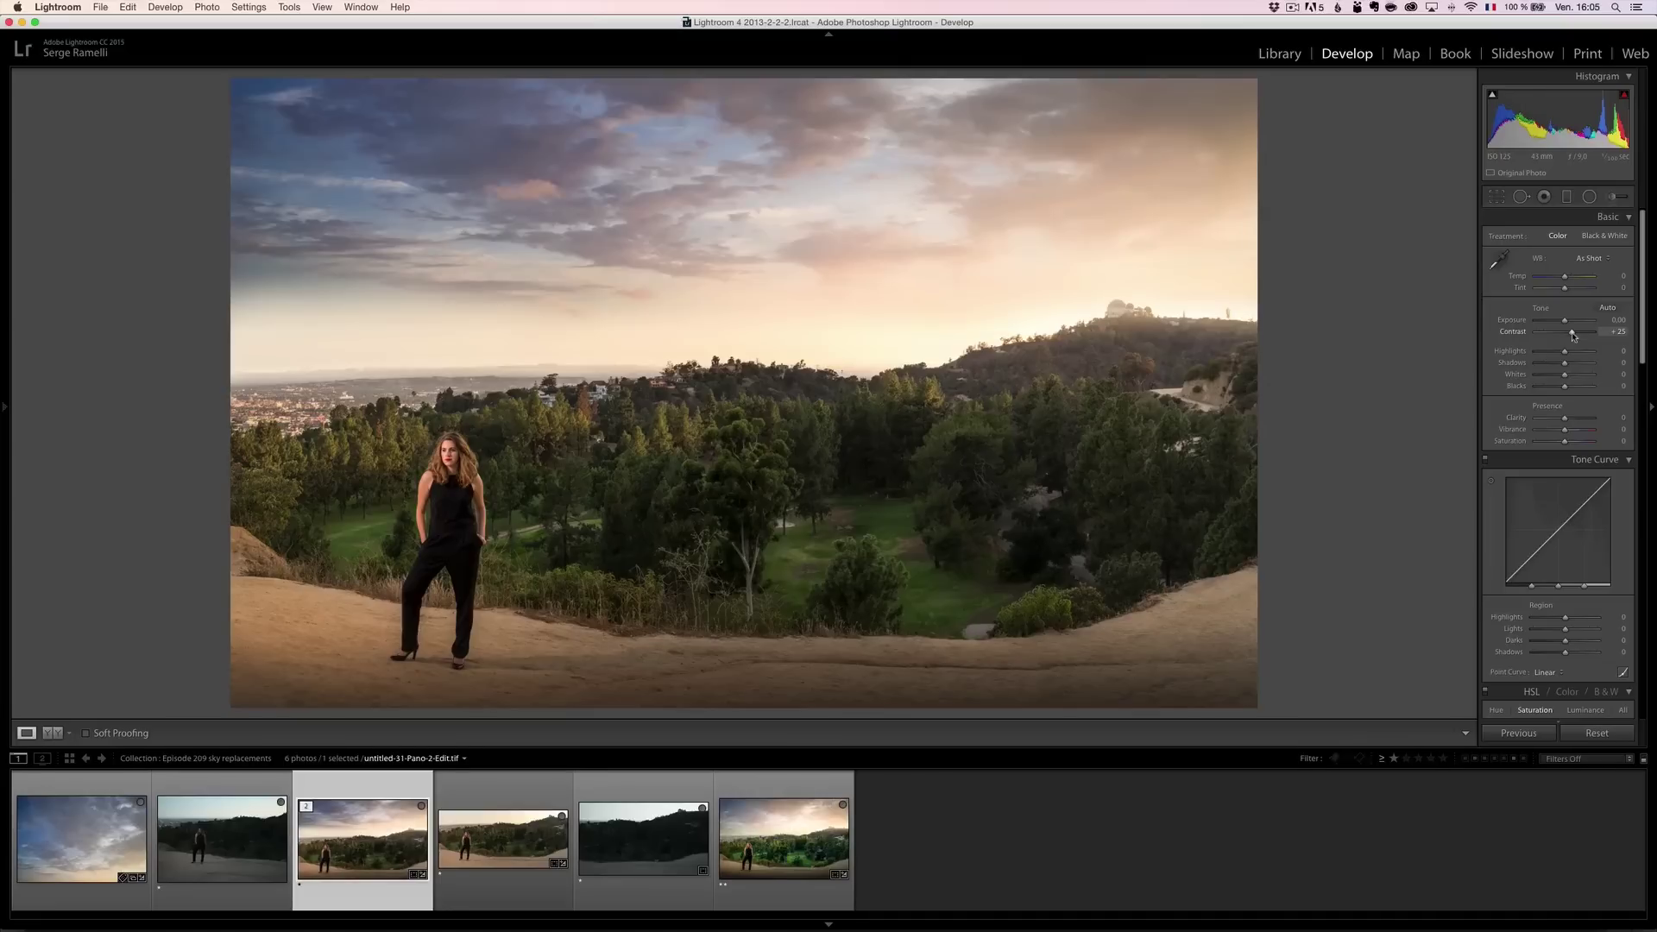
drag(1565, 363, 1571, 381)
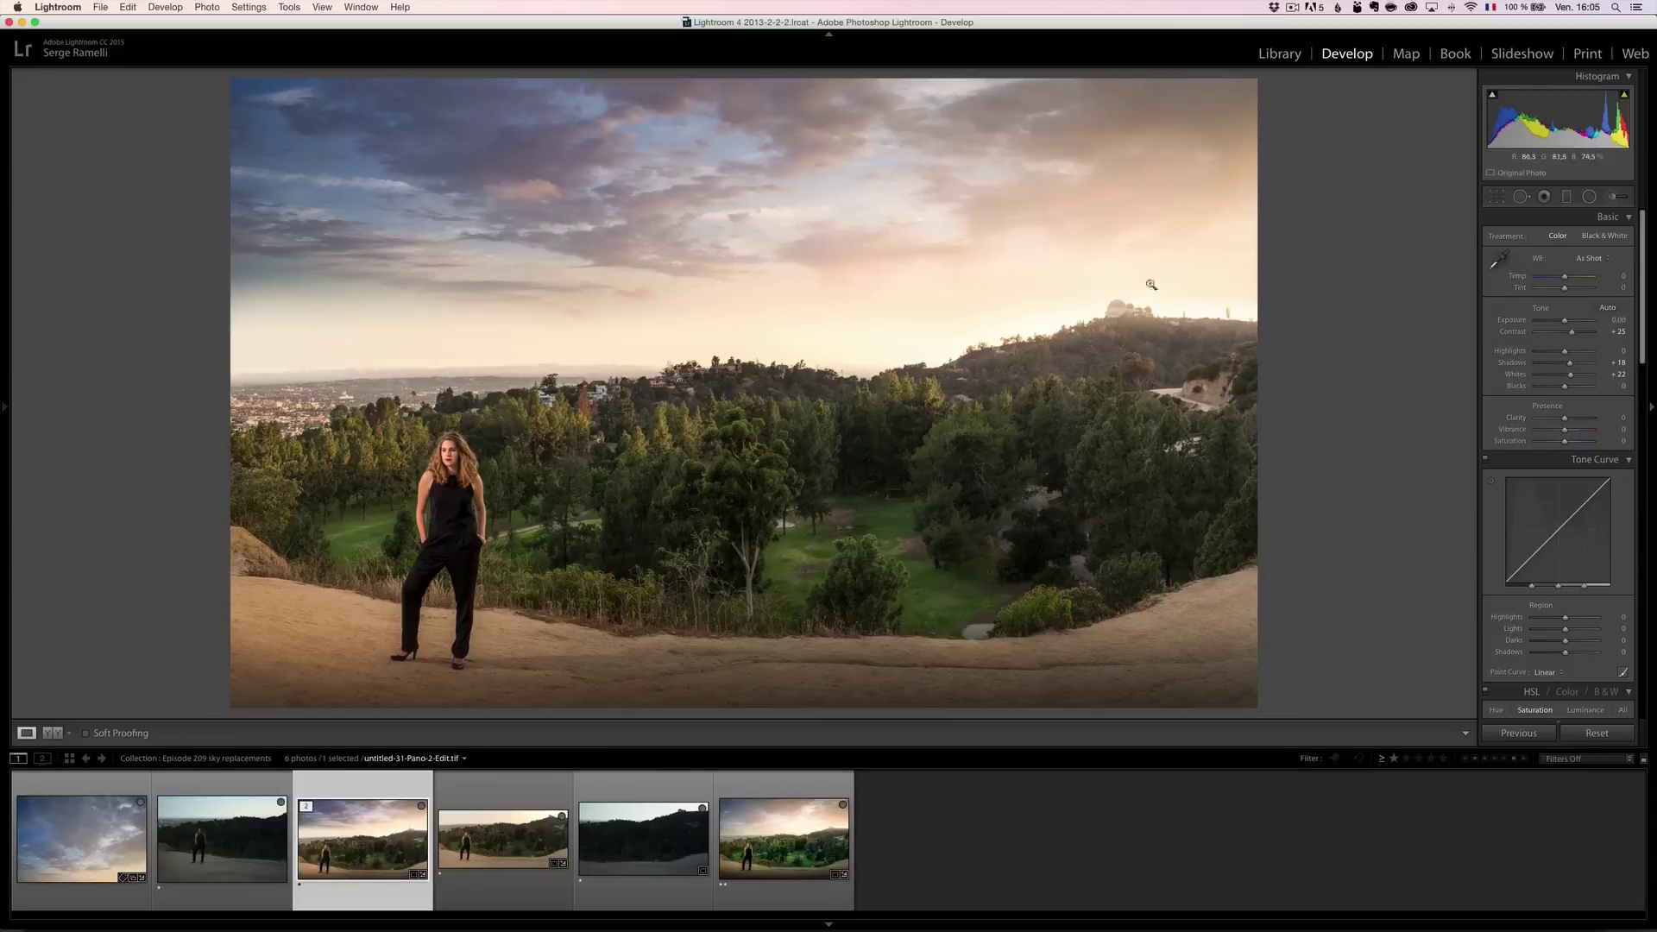
click(1567, 197)
Try a graduated filter across the sky with maximum Clarity, then delete it.
drag(1056, 226, 1067, 406)
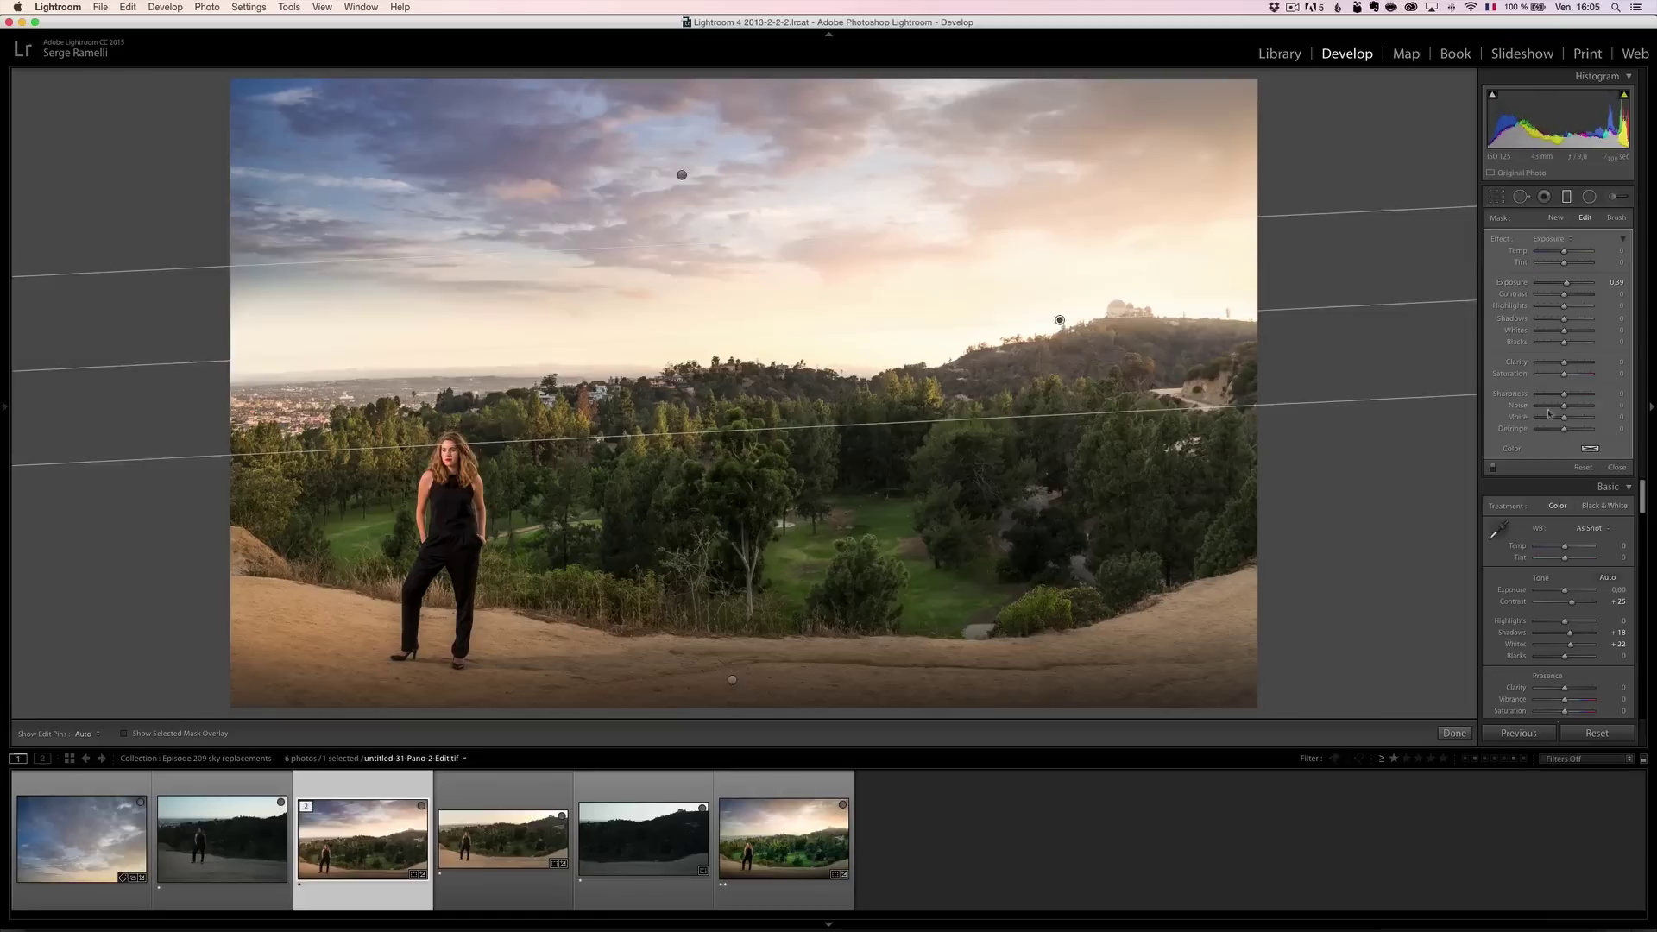
drag(1621, 365, 1644, 365)
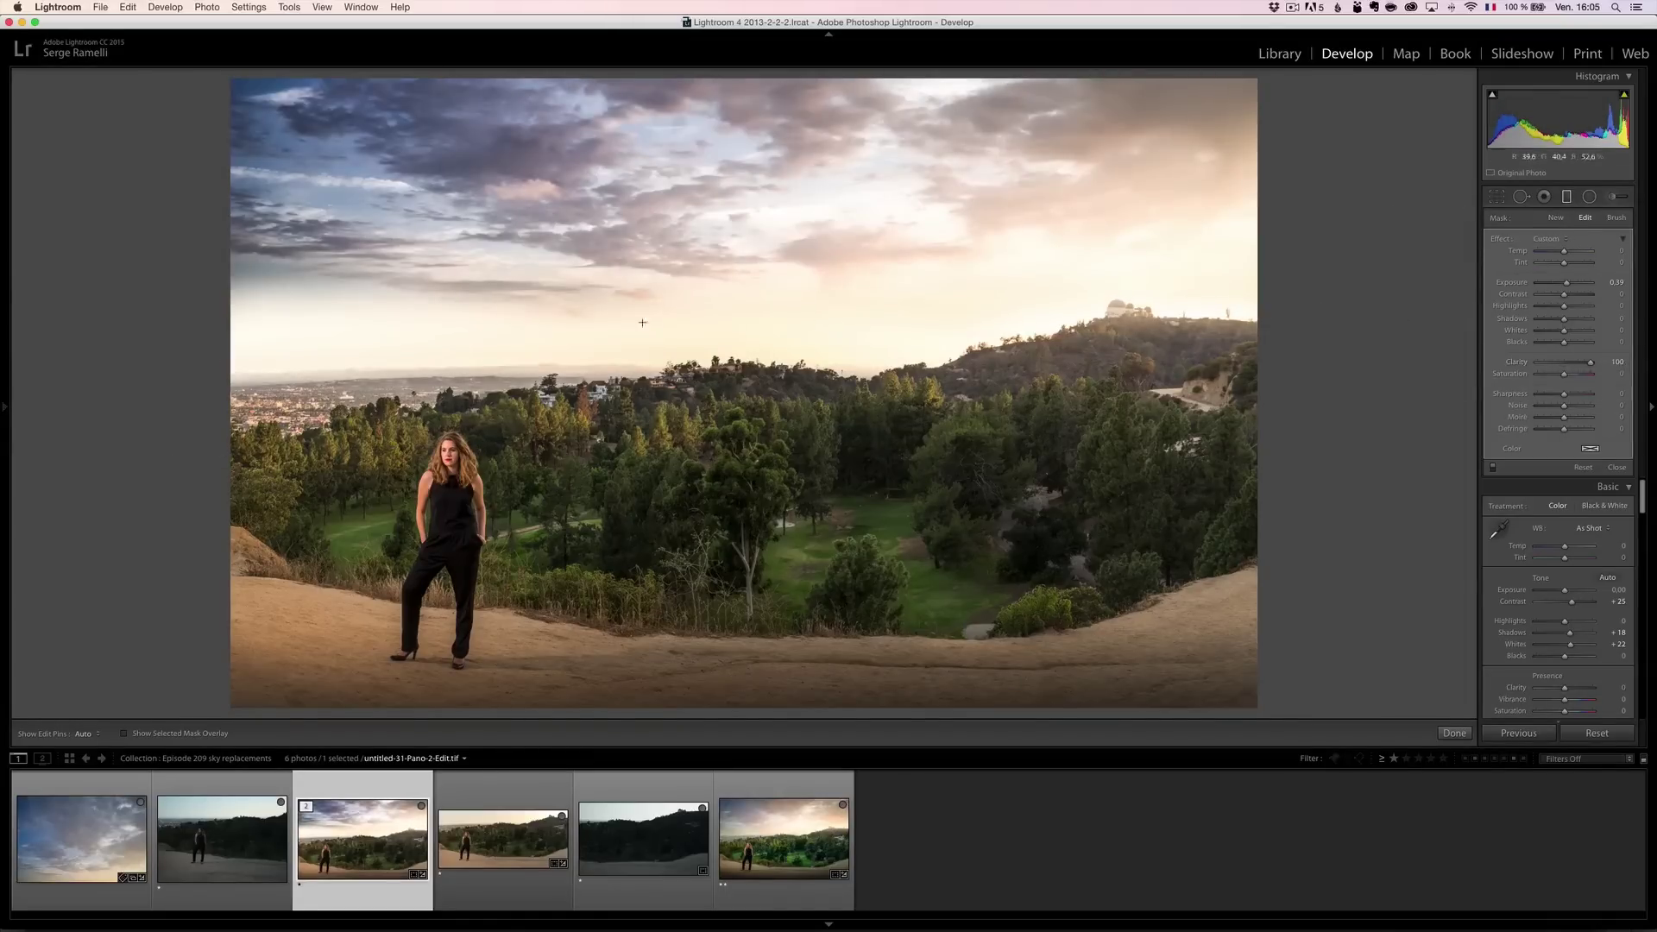
key(Delete)
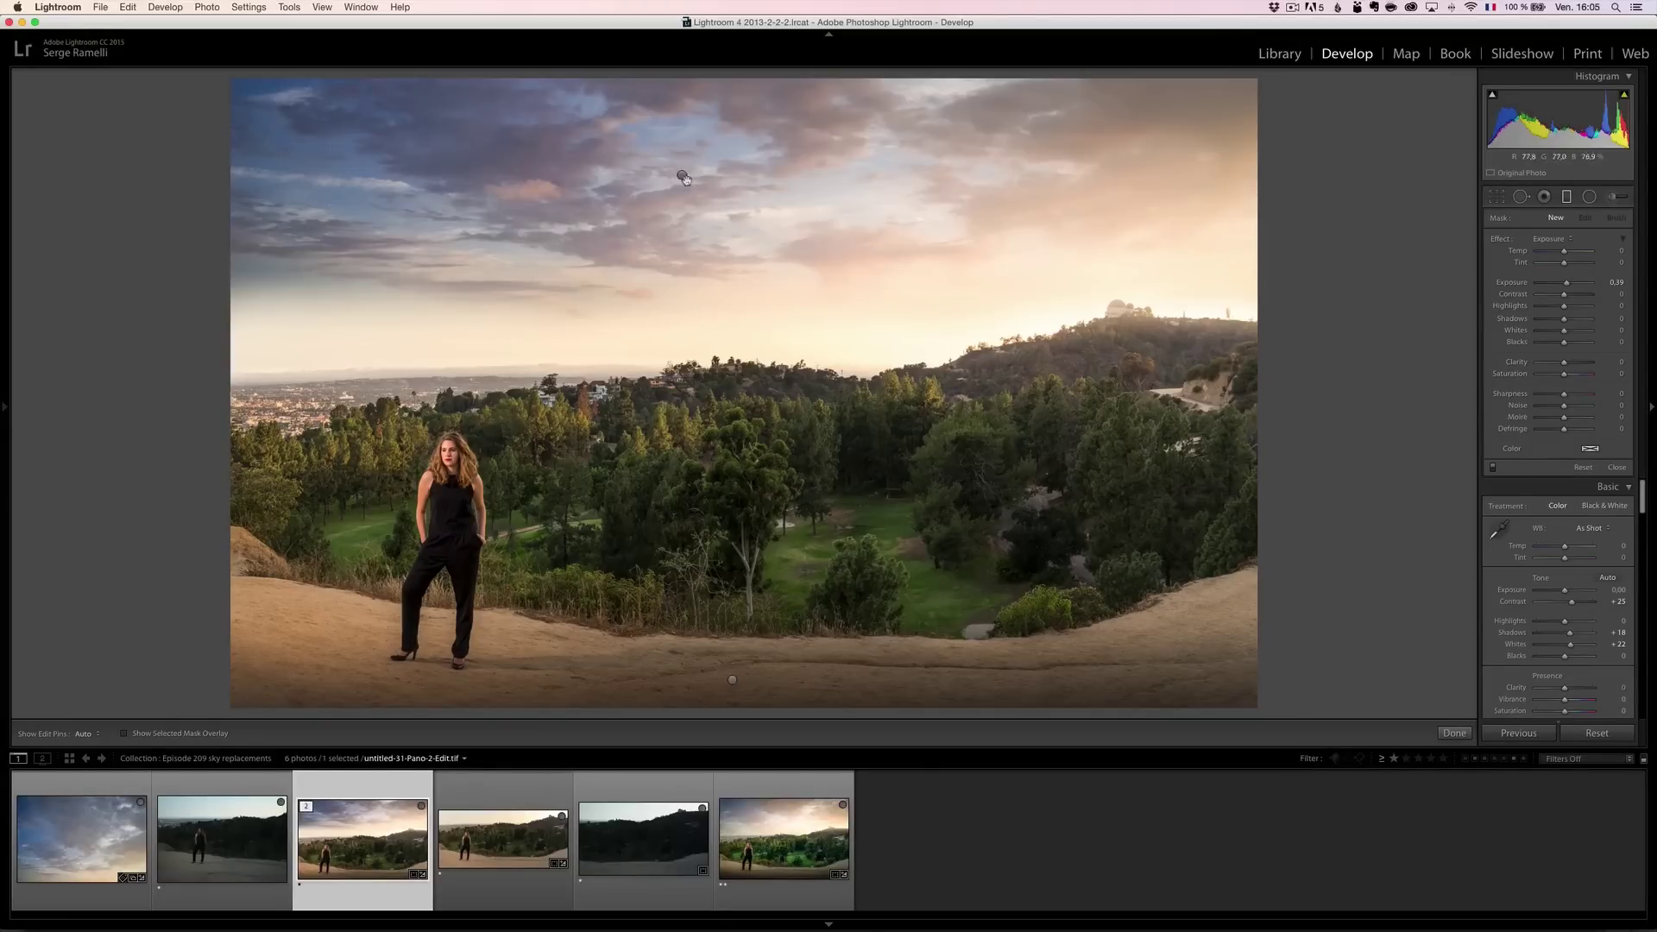
Place a new graduated filter on the sky, move it up toward the top, and finish.
click(683, 177)
drag(683, 176, 690, 112)
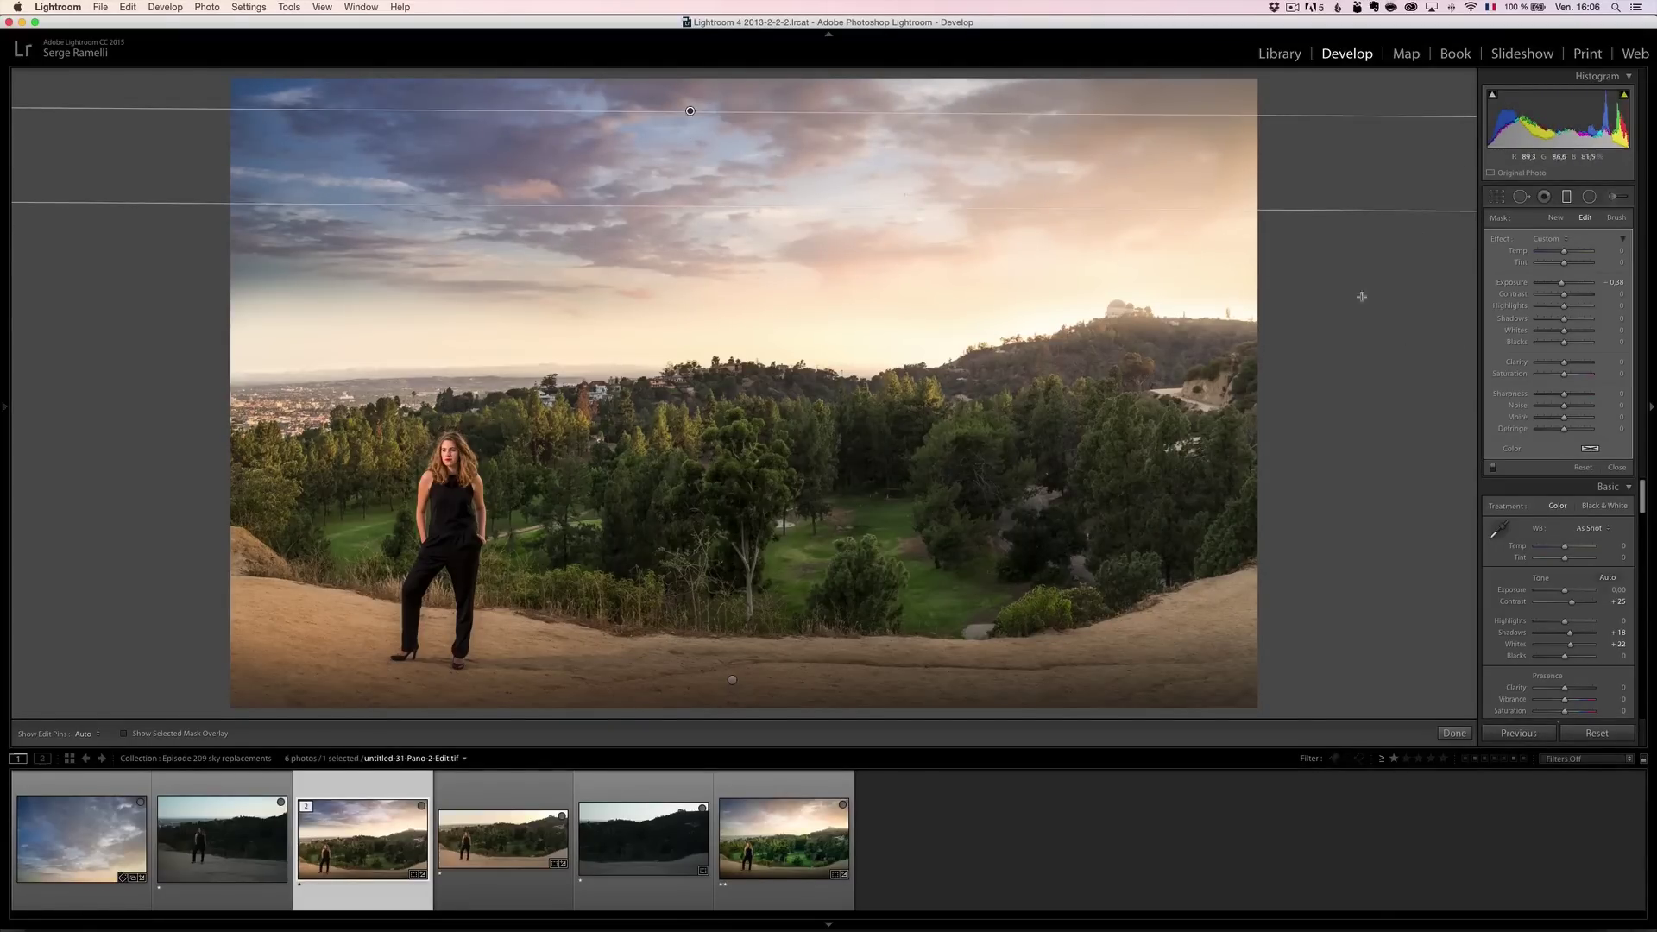
click(1616, 467)
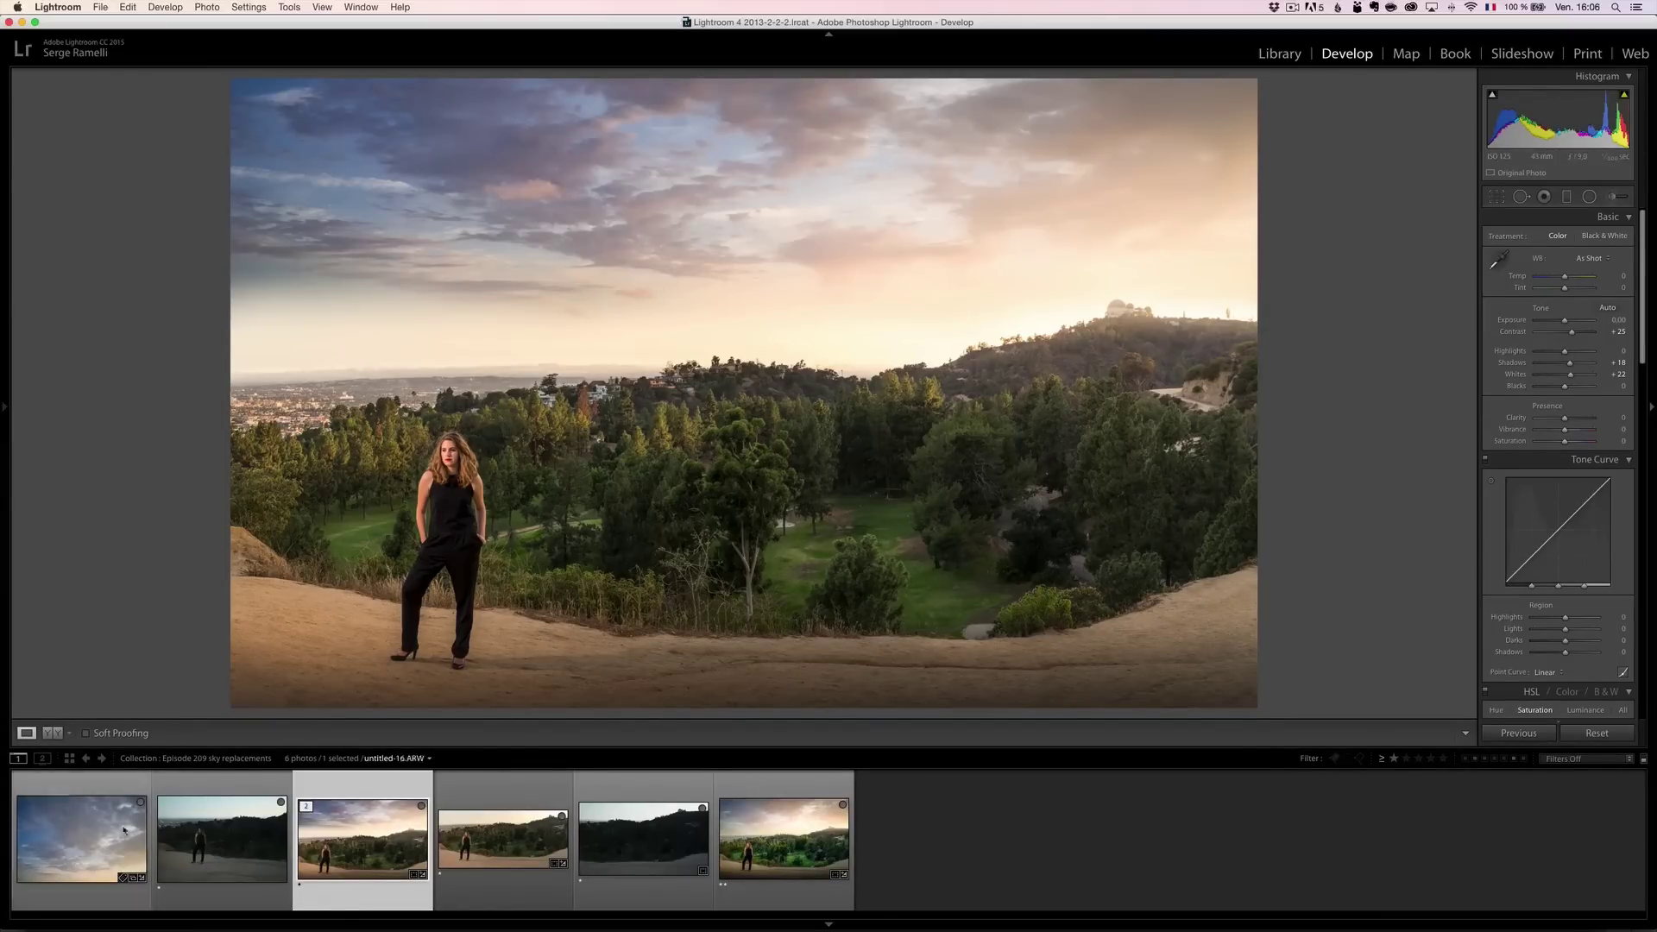
Flip through the original sky, woman and background shots, then return to the panorama.
click(96, 849)
click(211, 831)
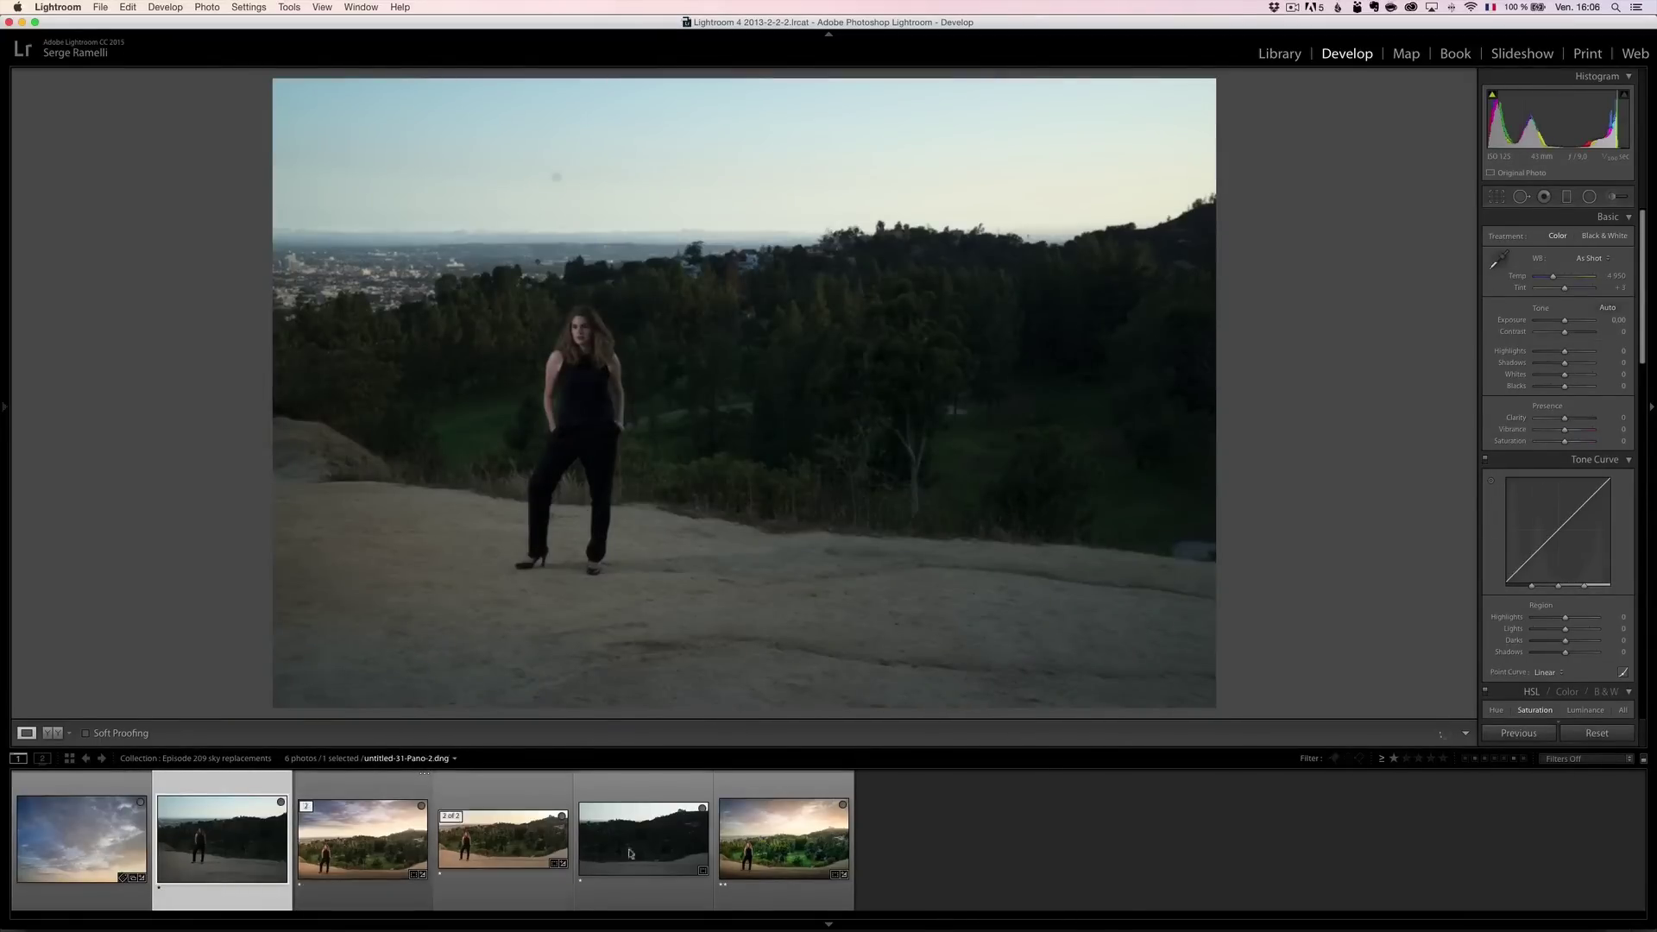
click(654, 850)
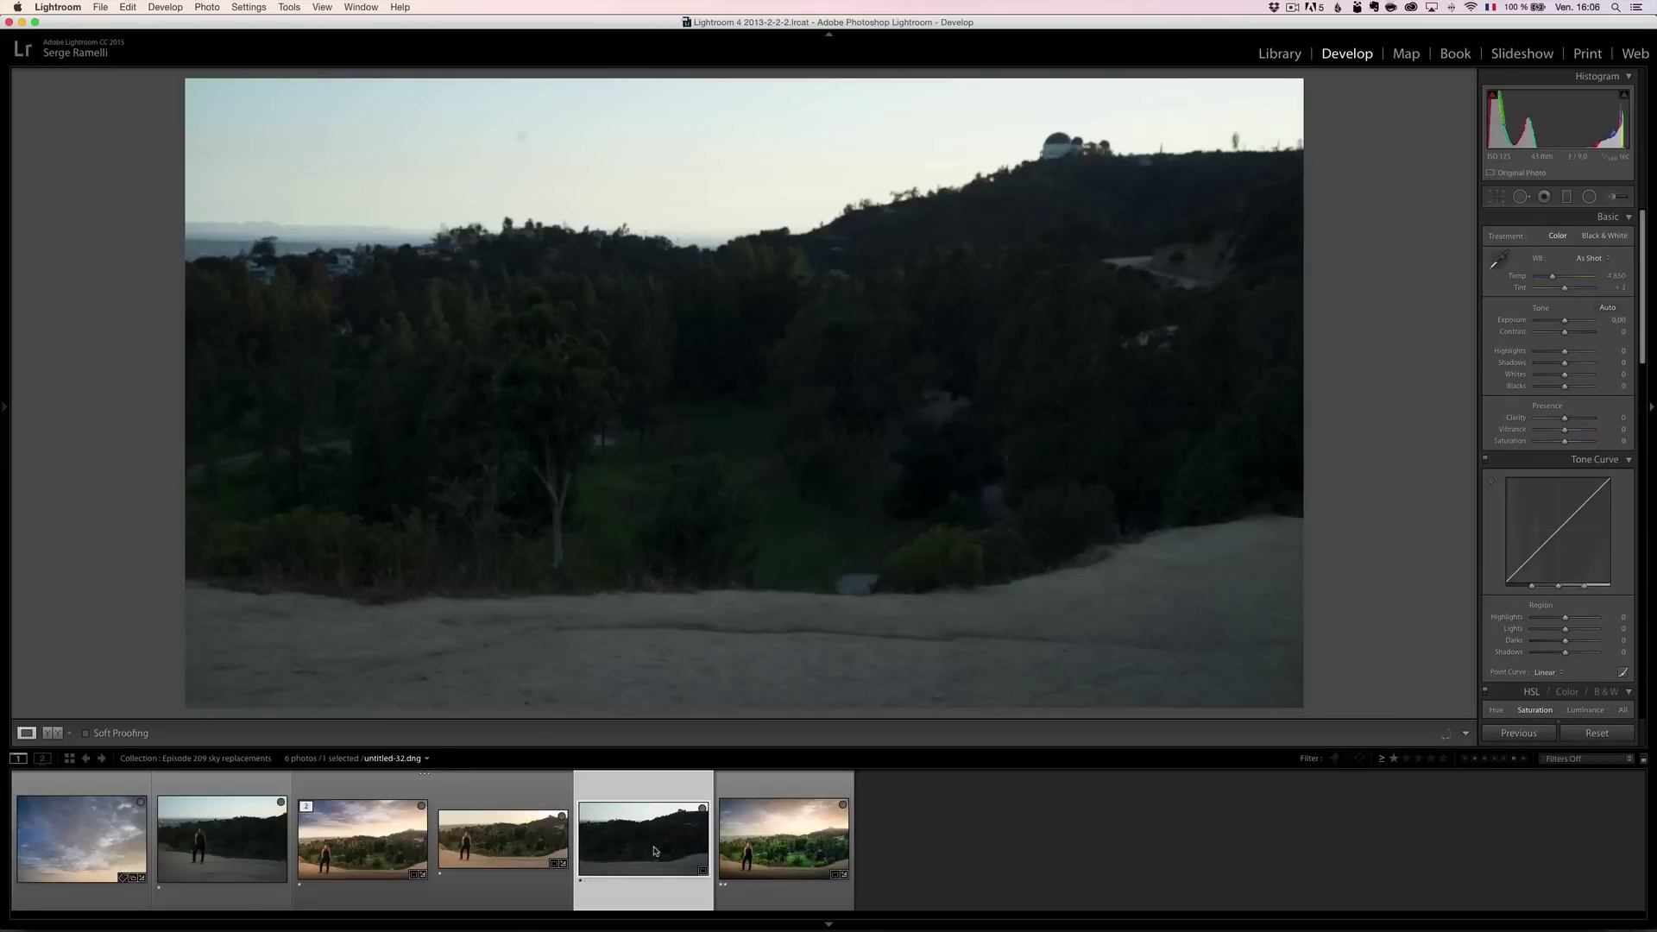
click(366, 853)
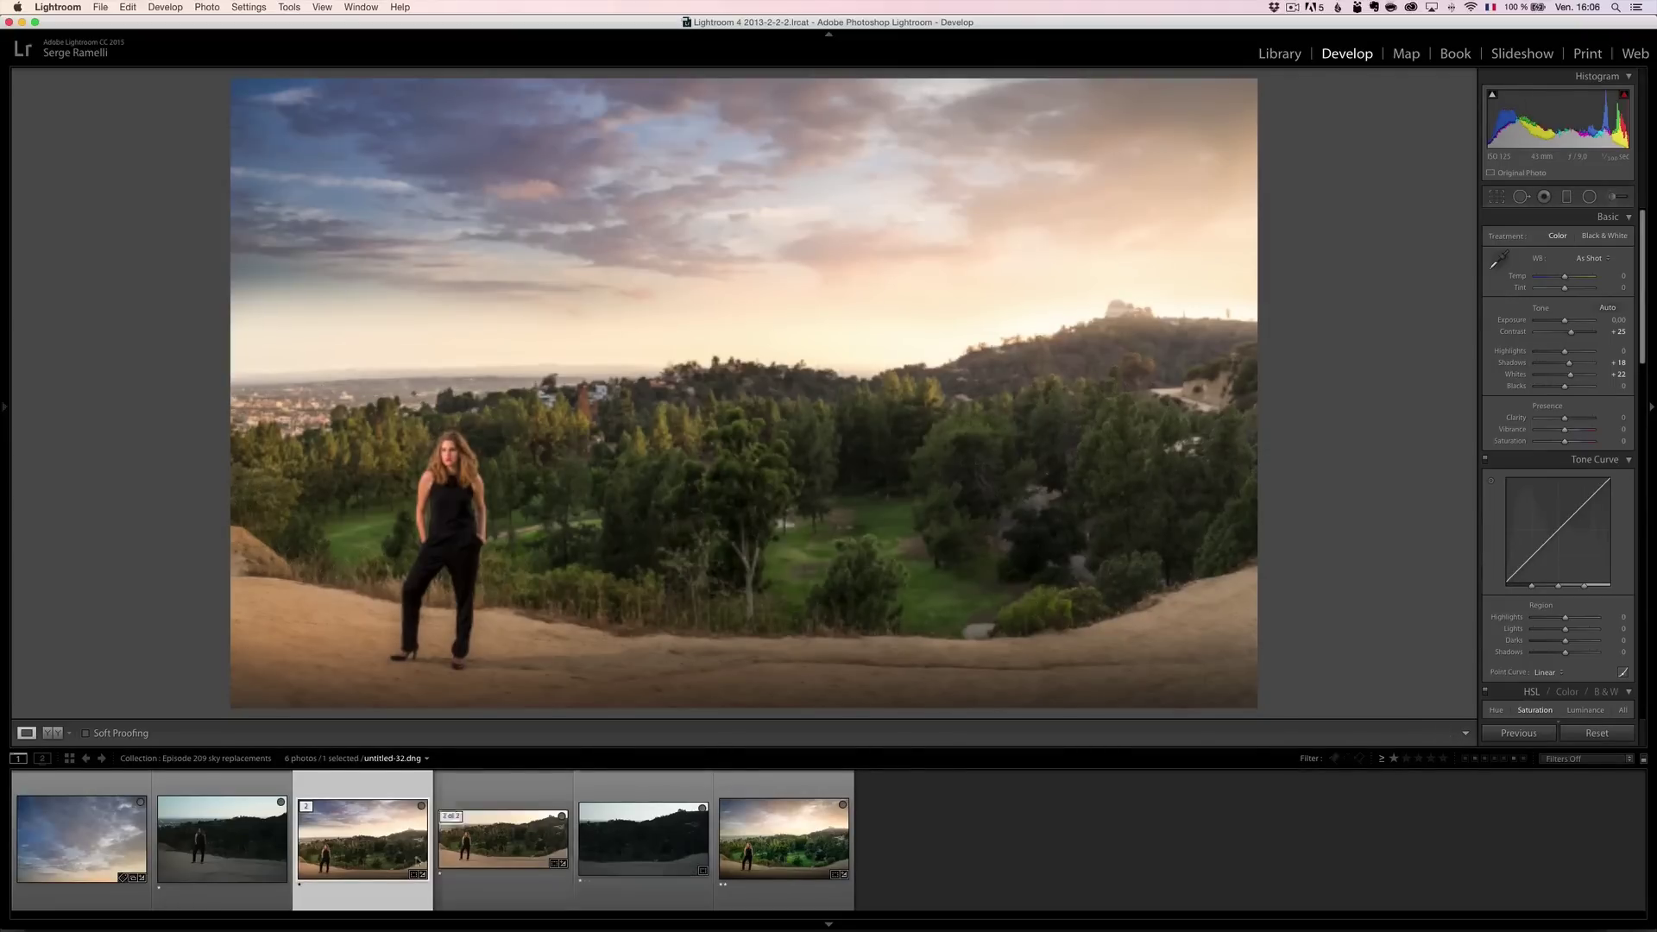
Compare the finished panorama once more with the woman shot, then show it full screen.
click(242, 853)
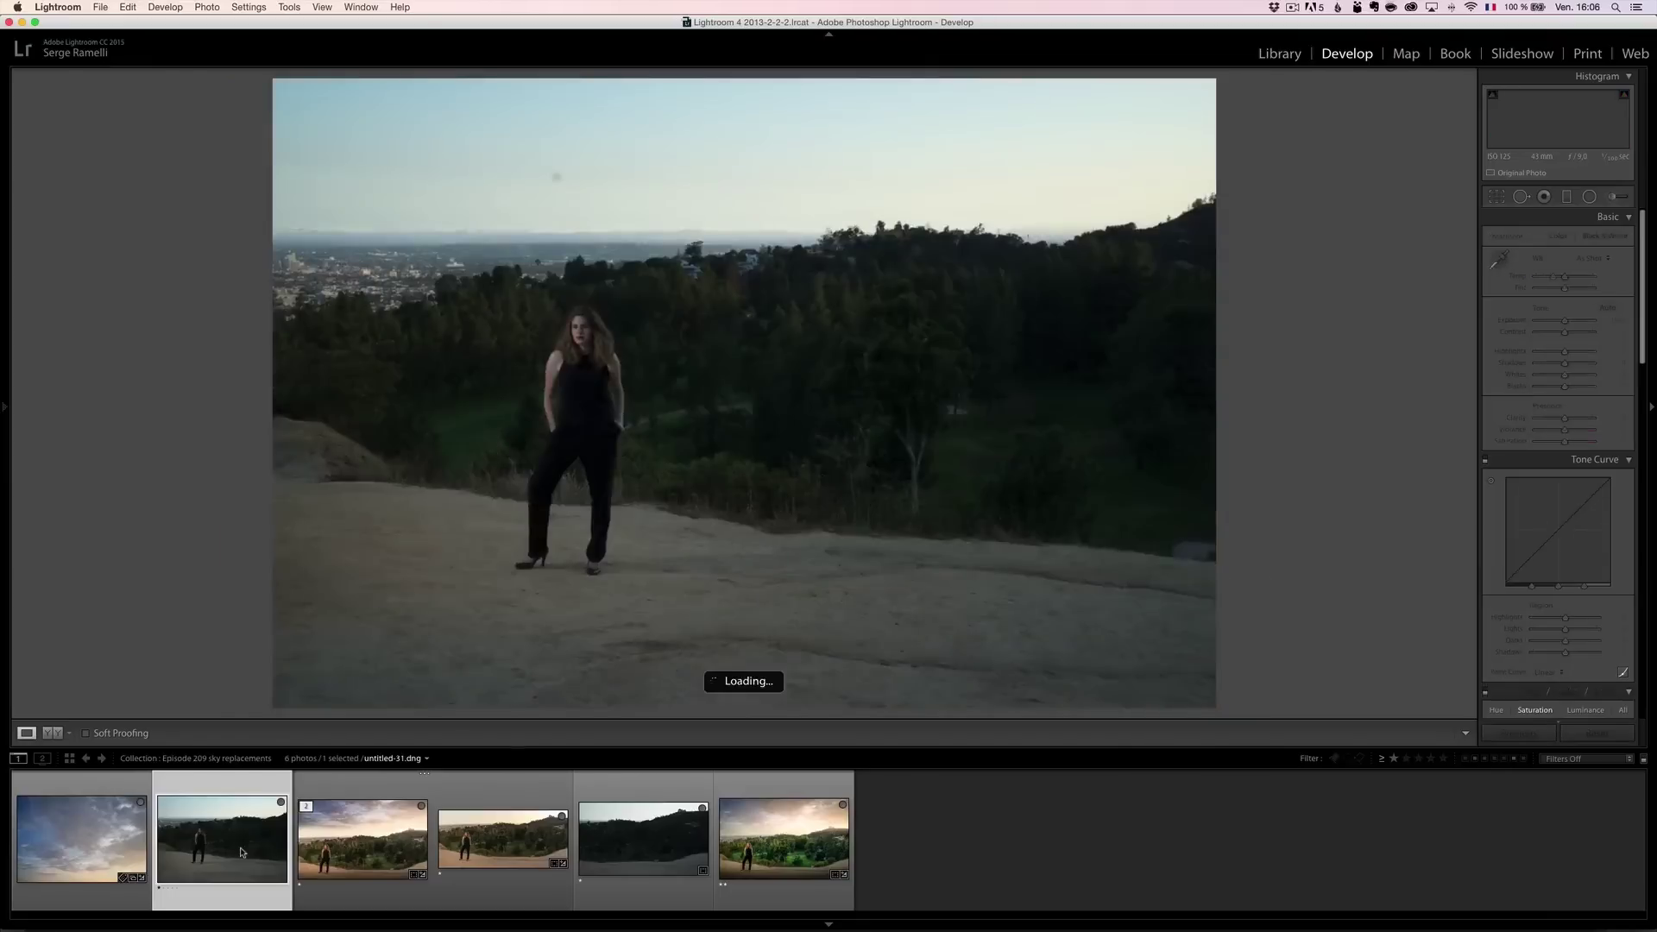
click(391, 855)
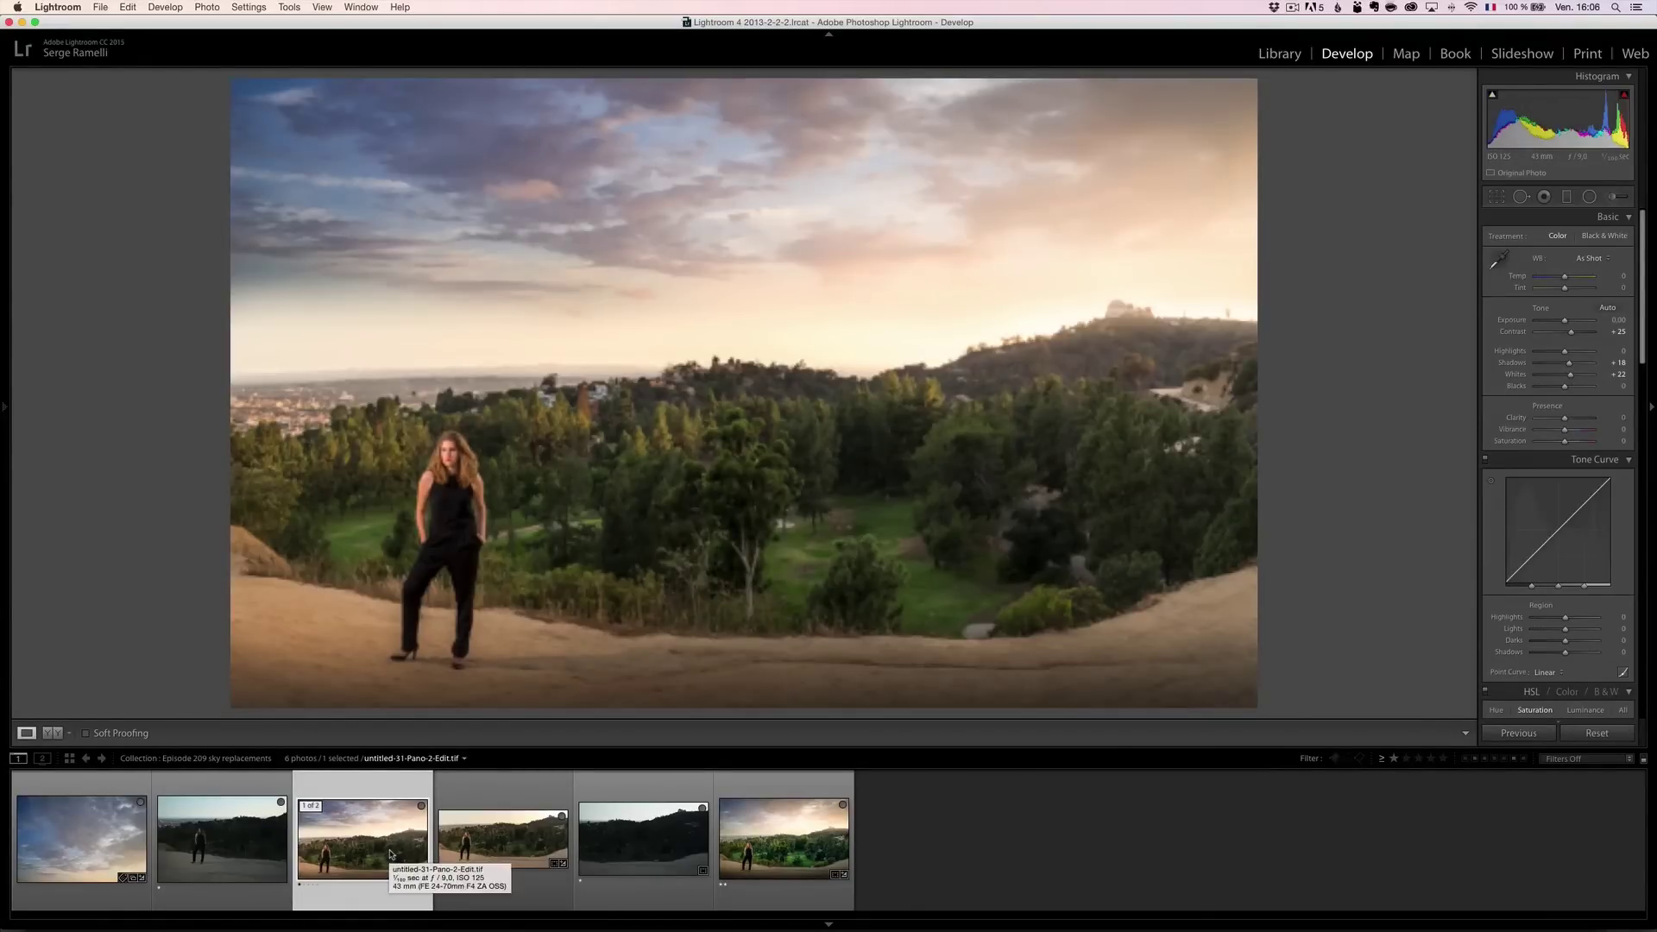
key(shift+Tab)
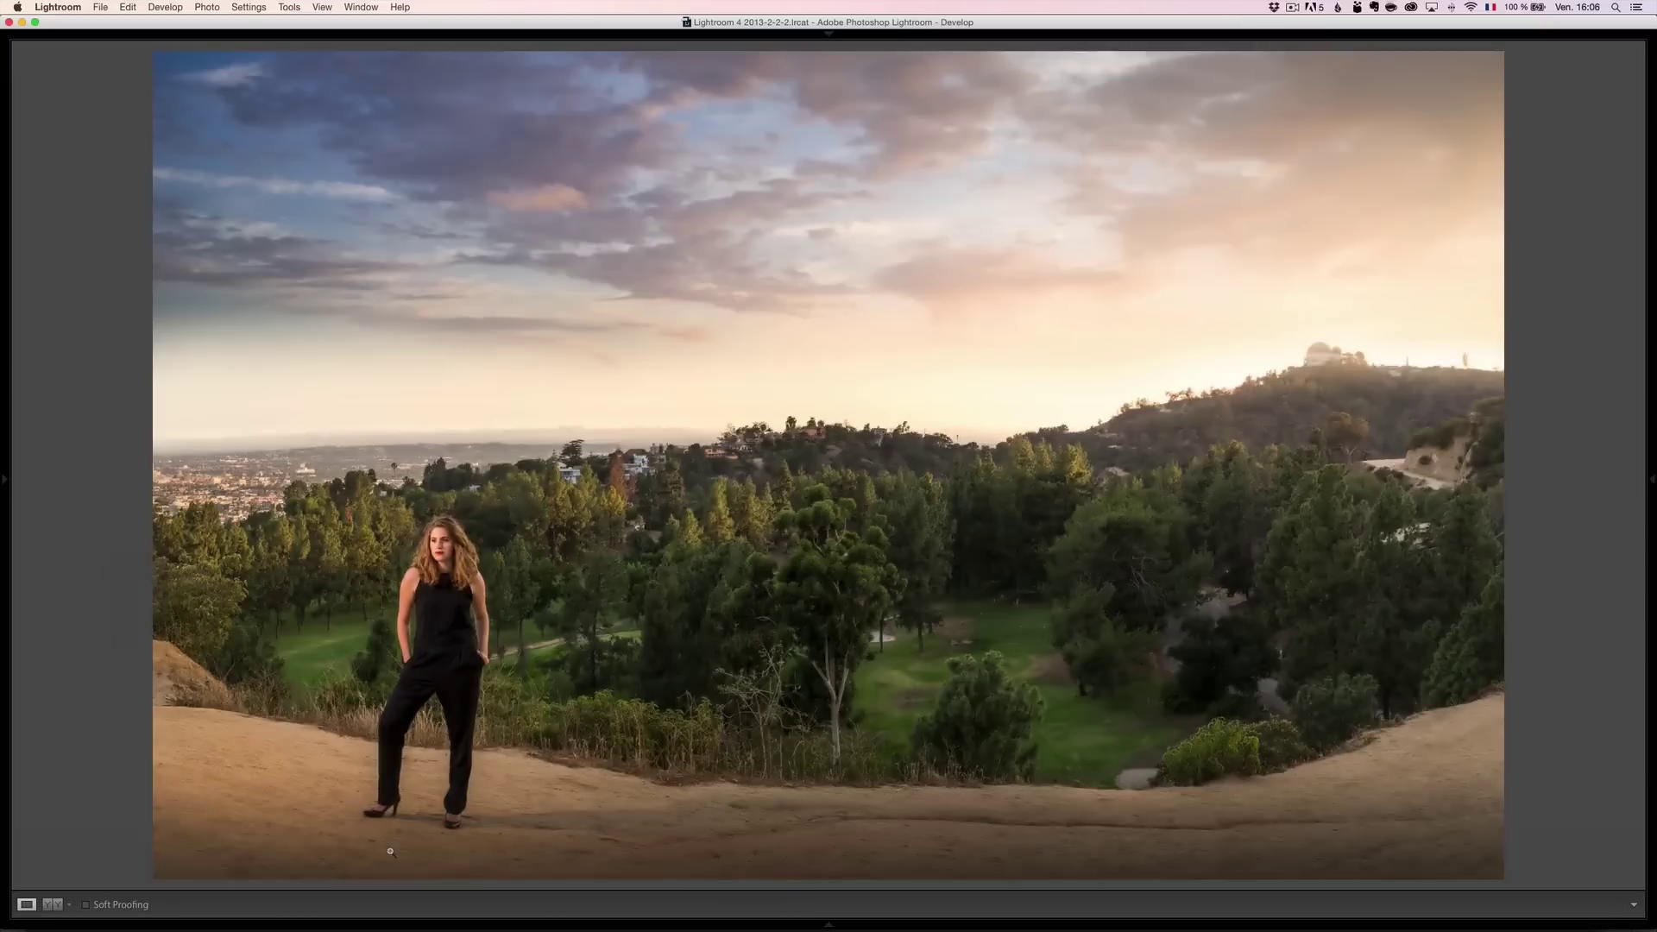